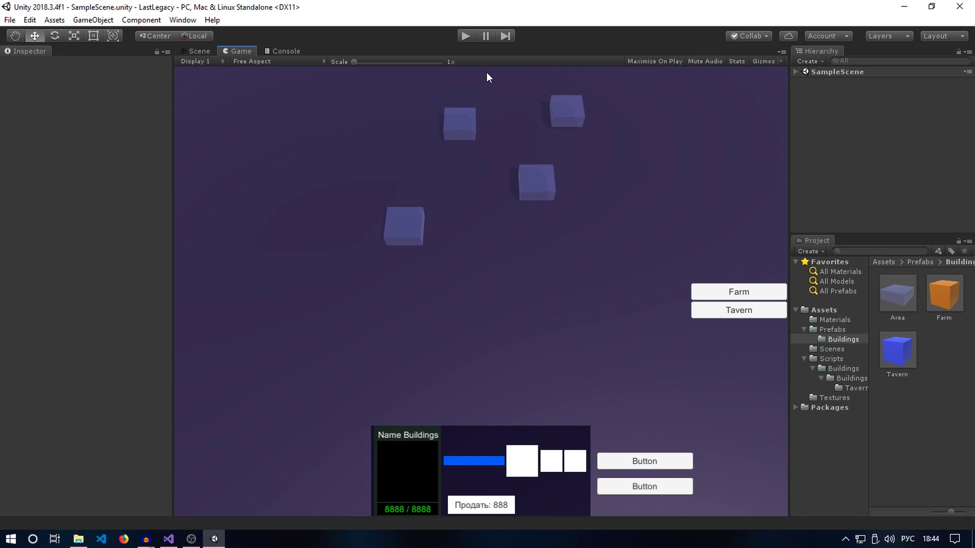
# Play-test the game, select the tavern and queue three units, then stop play mode
pyautogui.click(463, 38)
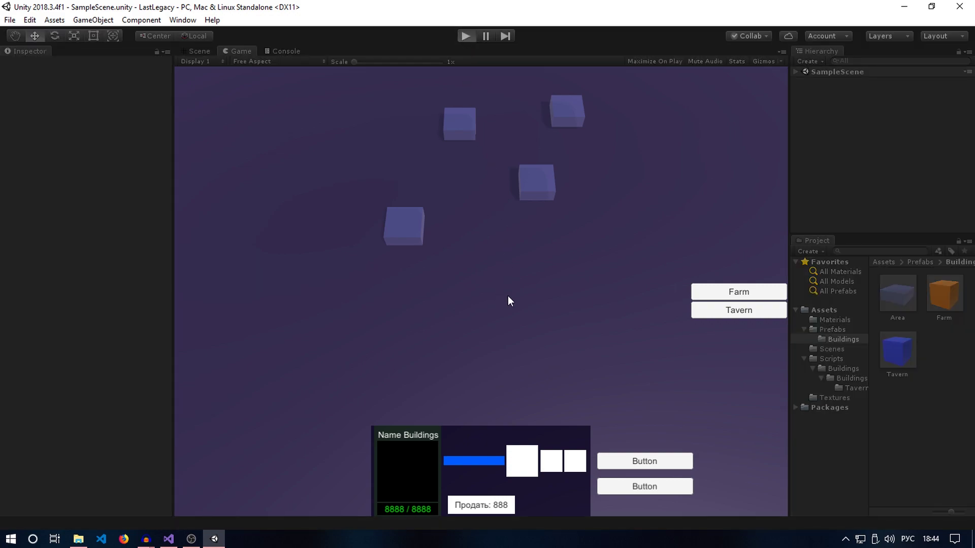
pyautogui.click(543, 182)
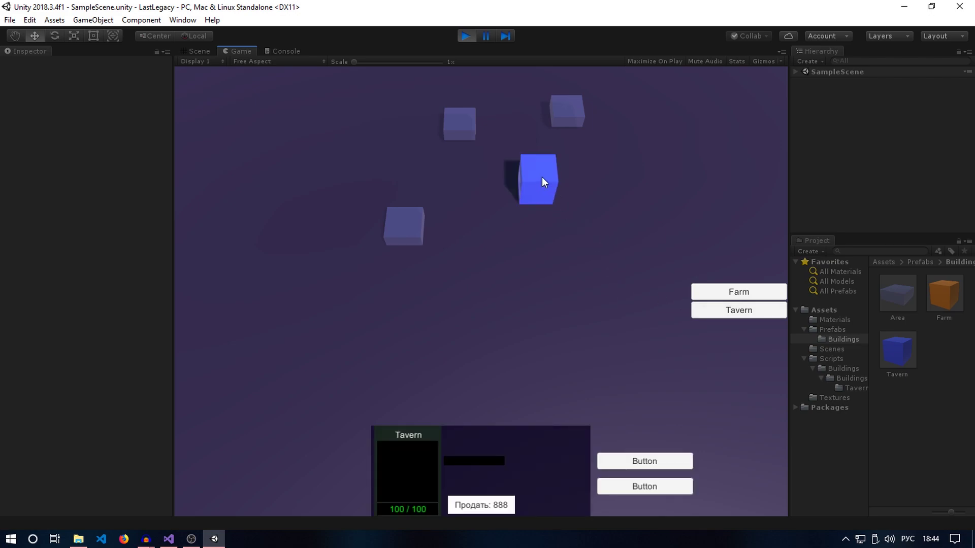
pyautogui.click(645, 461)
pyautogui.click(644, 487)
pyautogui.click(647, 461)
pyautogui.click(466, 36)
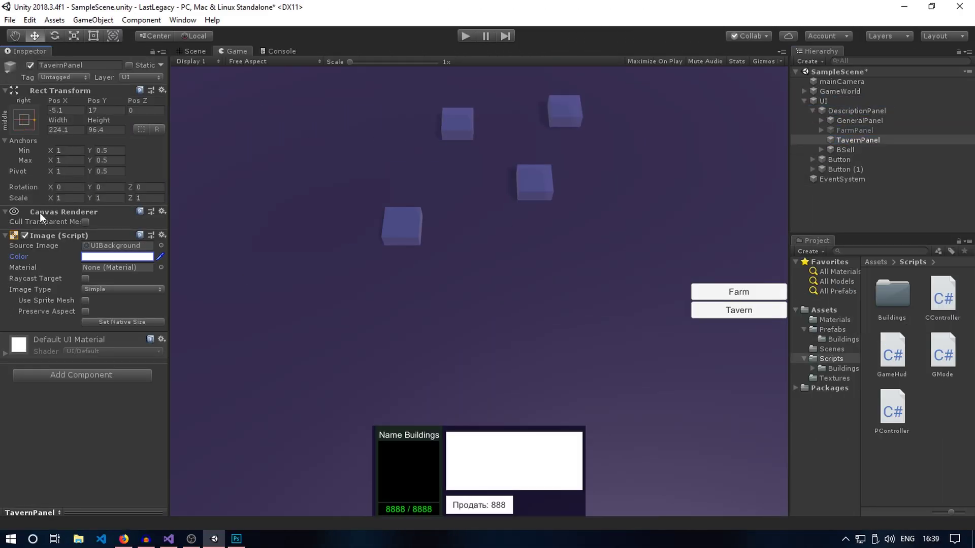
# Add a UI Image under TavernPanel using the UIBackground sprite
pyautogui.rightClick(955, 142)
pyautogui.moveTo(828, 320)
pyautogui.click(752, 346)
pyautogui.click(146, 261)
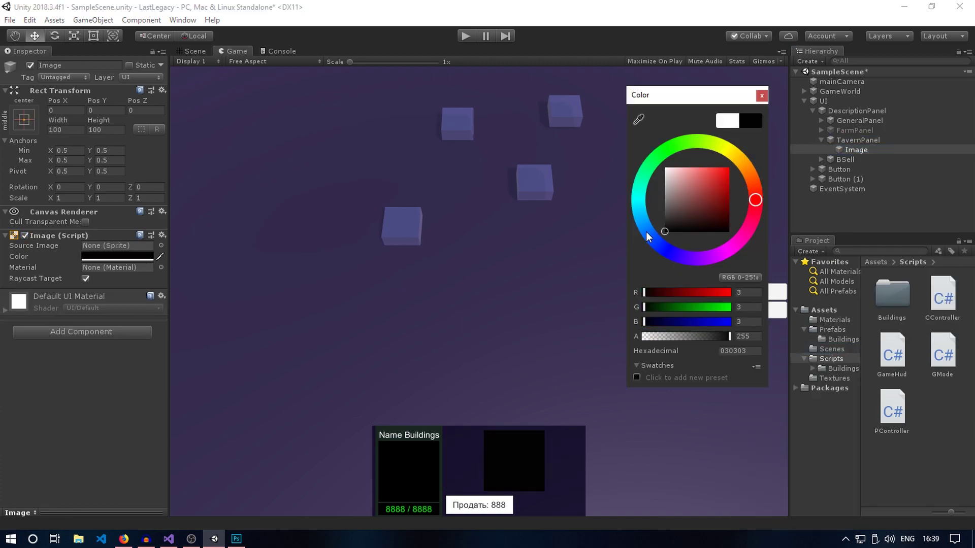
pyautogui.click(161, 246)
pyautogui.doubleClick(382, 102)
# Make the image a horizontal Filled bar, height 15, Pos X -62, named ProgressBar, not blocking raycasts
pyautogui.click(86, 278)
pyautogui.click(122, 289)
pyautogui.click(128, 324)
pyautogui.click(116, 130)
pyautogui.write('15')
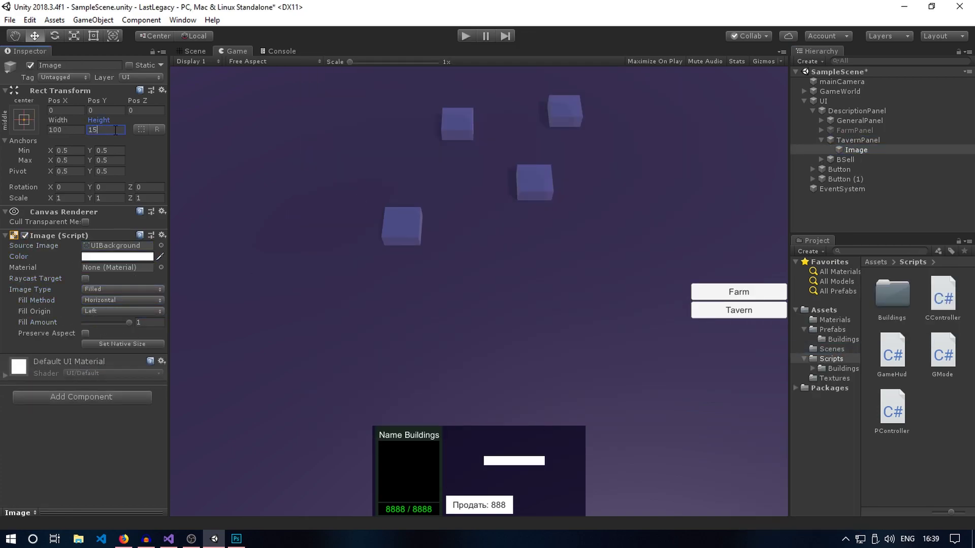
pyautogui.moveTo(62, 99); pyautogui.dragTo(33, 100)
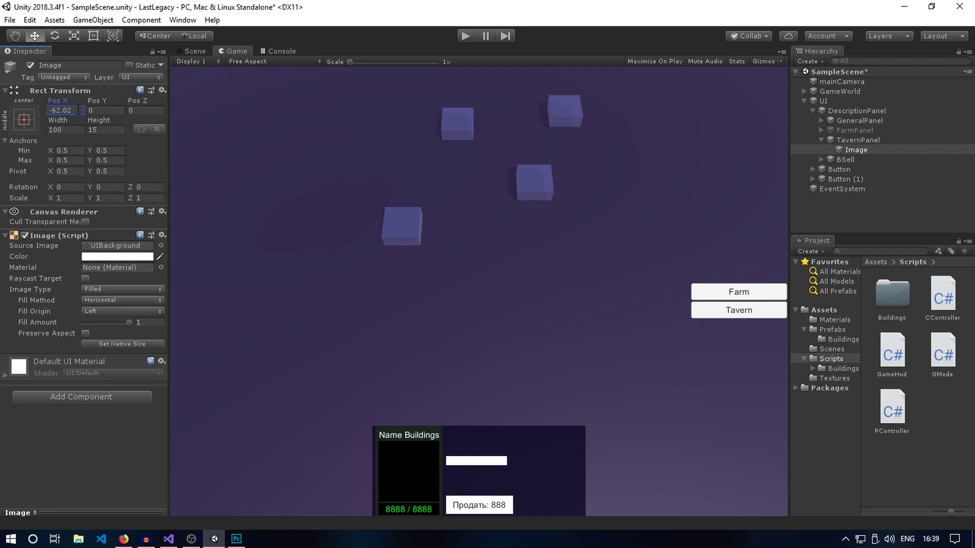
pyautogui.click(858, 150)
pyautogui.press('BackSpace')
pyautogui.write('rogressBar')
pyautogui.press('Return')
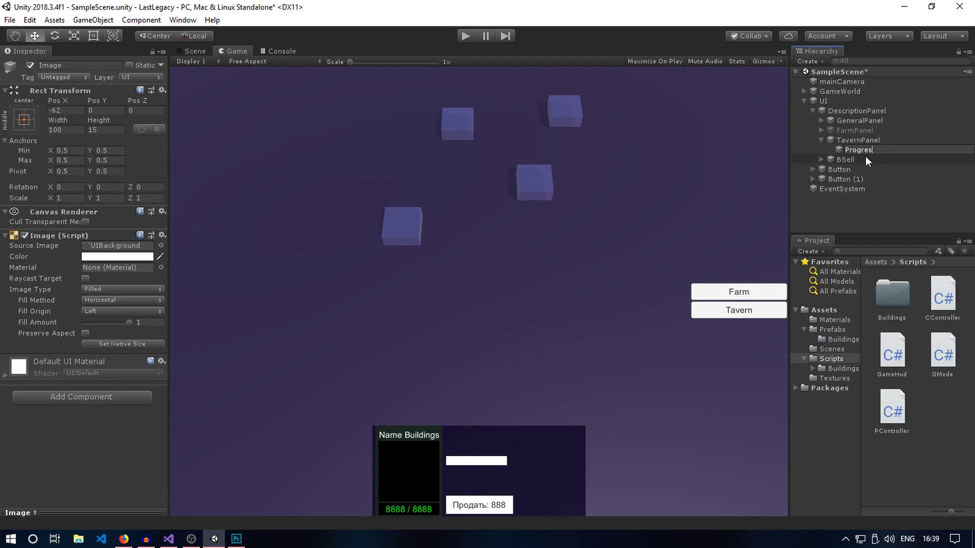
# Add a black RawImage under TavernPanel
pyautogui.rightClick(865, 147)
pyautogui.click(823, 337)
pyautogui.click(863, 150)
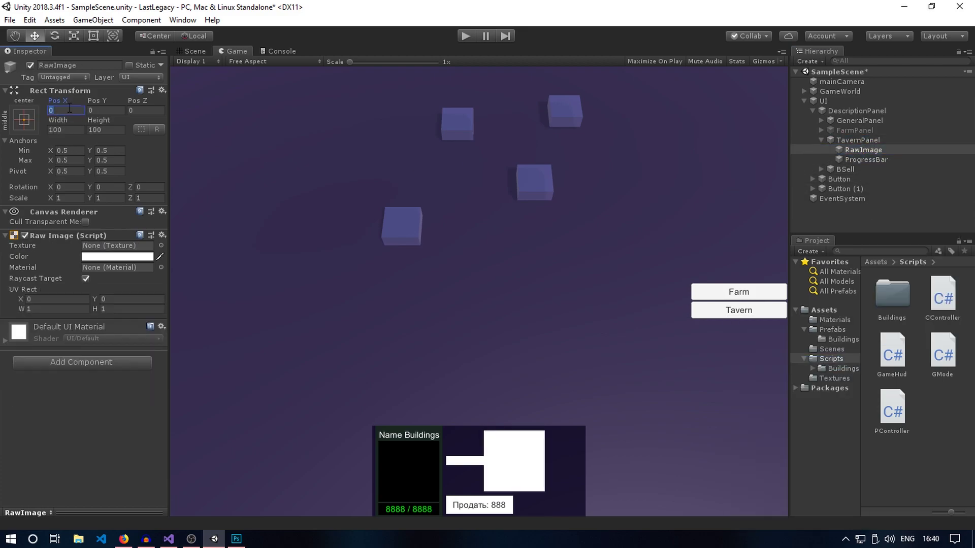
pyautogui.click(116, 257)
# Colour the ProgressBar blue and name the raw image BackgroundPB
pyautogui.click(866, 160)
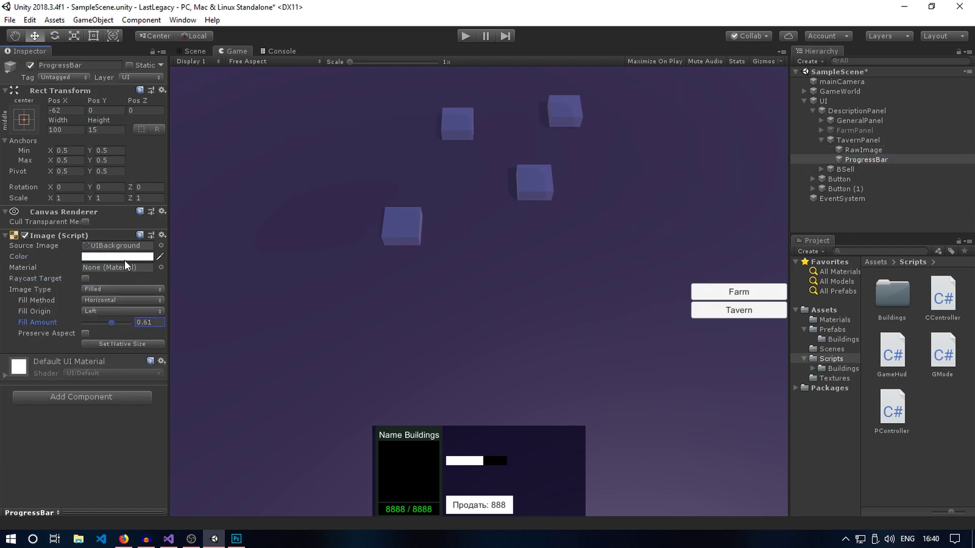
pyautogui.click(117, 257)
pyautogui.moveTo(718, 257); pyautogui.dragTo(660, 254)
pyautogui.click(865, 150)
pyautogui.write('BackgroundPB')
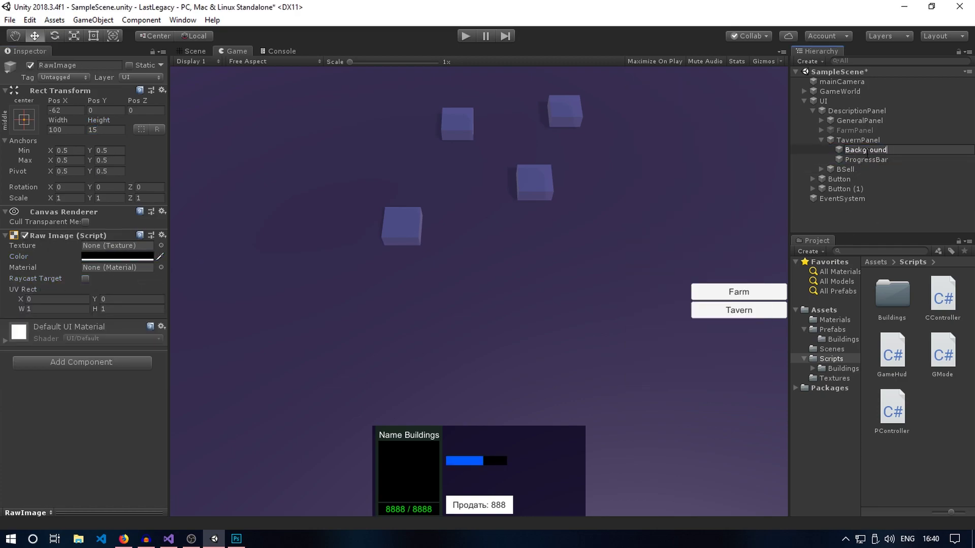
pyautogui.press('Return')
# Add another UI Image under TavernPanel
pyautogui.rightClick(864, 140)
pyautogui.moveTo(879, 319)
pyautogui.click(746, 328)
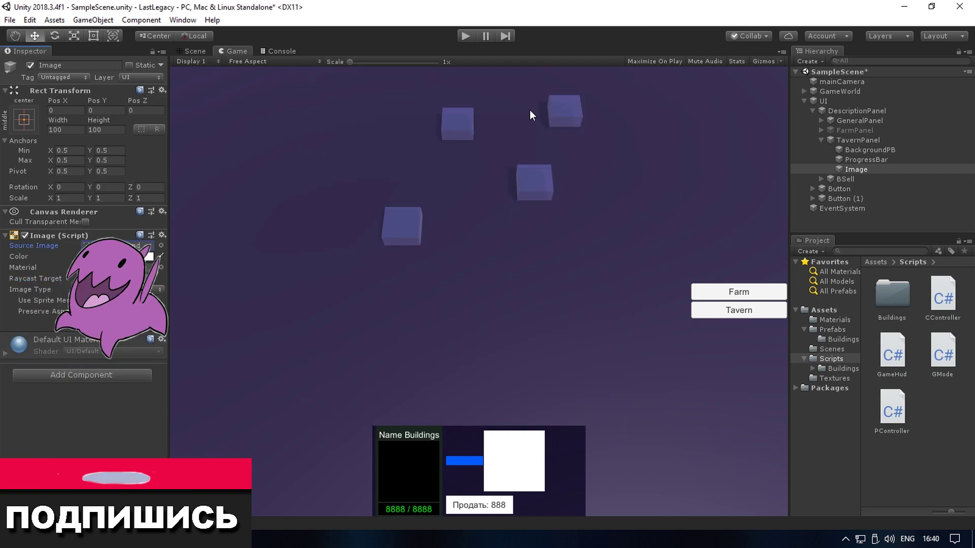
# Size the new image to 52x52 at Pos X 17 and name it ICurrentUnit
pyautogui.moveTo(58, 120); pyautogui.dragTo(18, 134)
pyautogui.write('58')
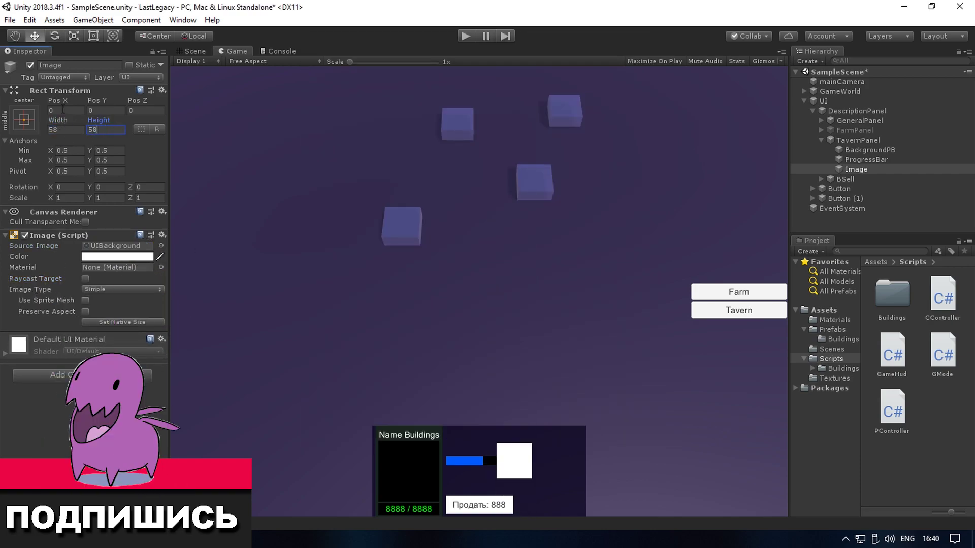
pyautogui.click(66, 110)
pyautogui.write('20')
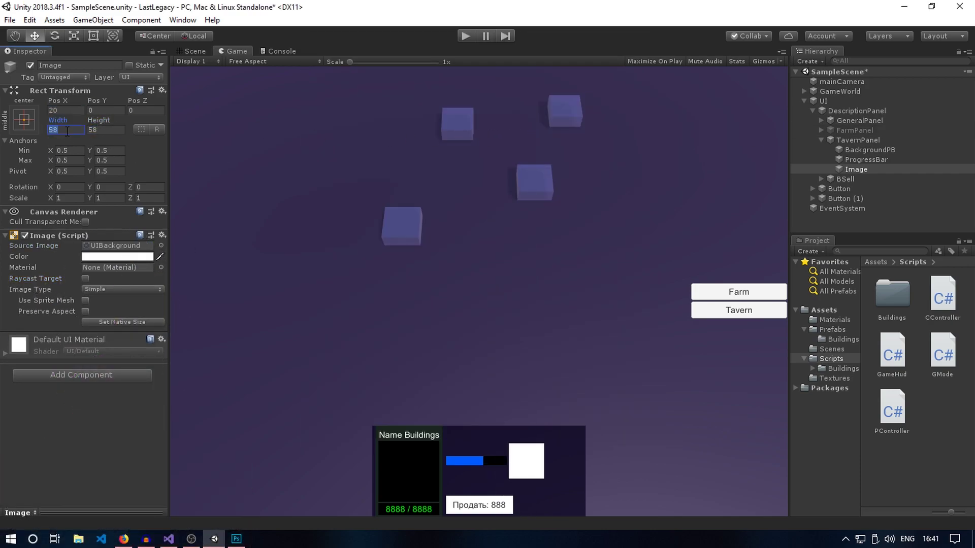
pyautogui.write('17')
pyautogui.write('52')
pyautogui.press('F2')
pyautogui.write('ICurrentUnit')
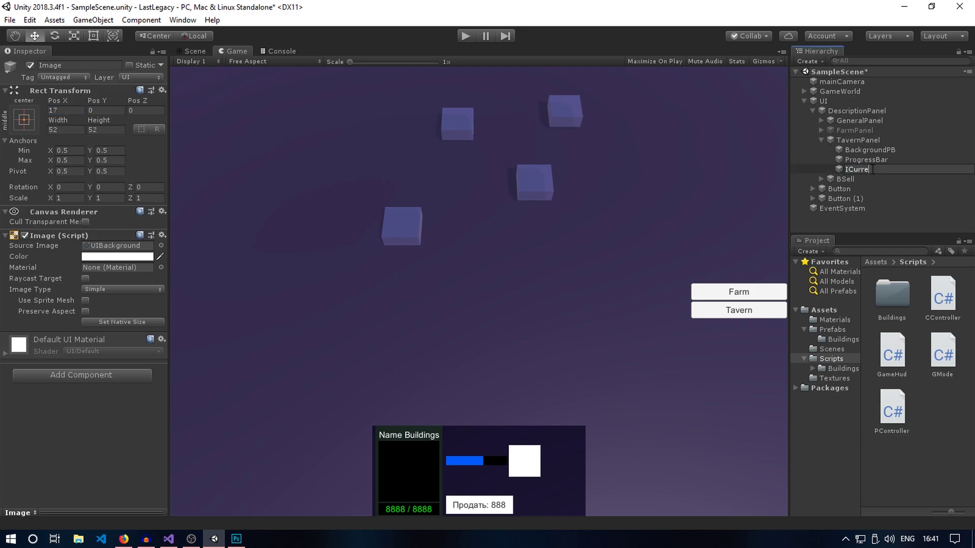
pyautogui.press('Return')
# Duplicate ICurrentUnit as IUnit_2, sized 36x36 at Pos X 65
pyautogui.hotkey('ctrl', 'd')
pyautogui.write('IUnit_2')
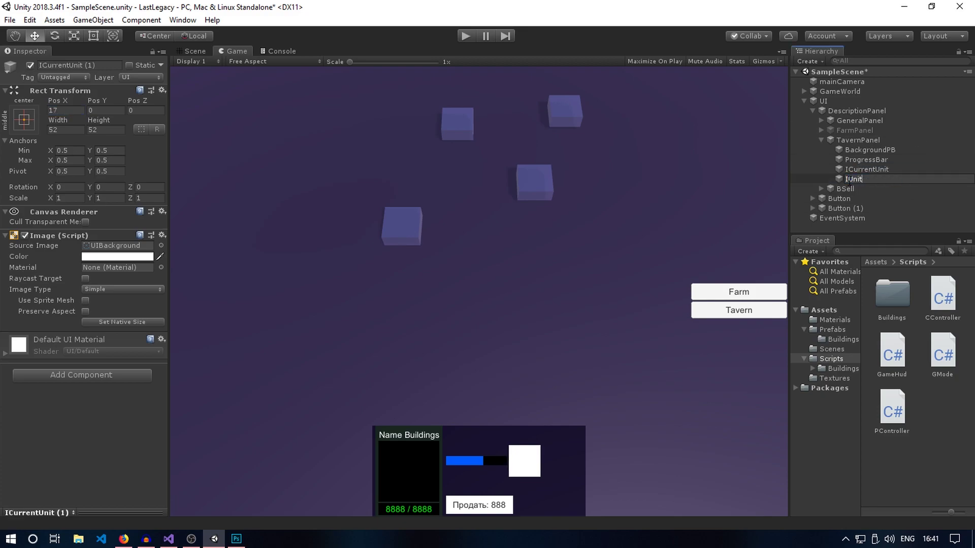
pyautogui.moveTo(53, 101); pyautogui.dragTo(81, 100)
pyautogui.click(66, 129)
pyautogui.write('48')
pyautogui.click(105, 129)
pyautogui.write('48')
pyautogui.click(66, 130)
pyautogui.write('36')
pyautogui.click(105, 130)
pyautogui.write('36')
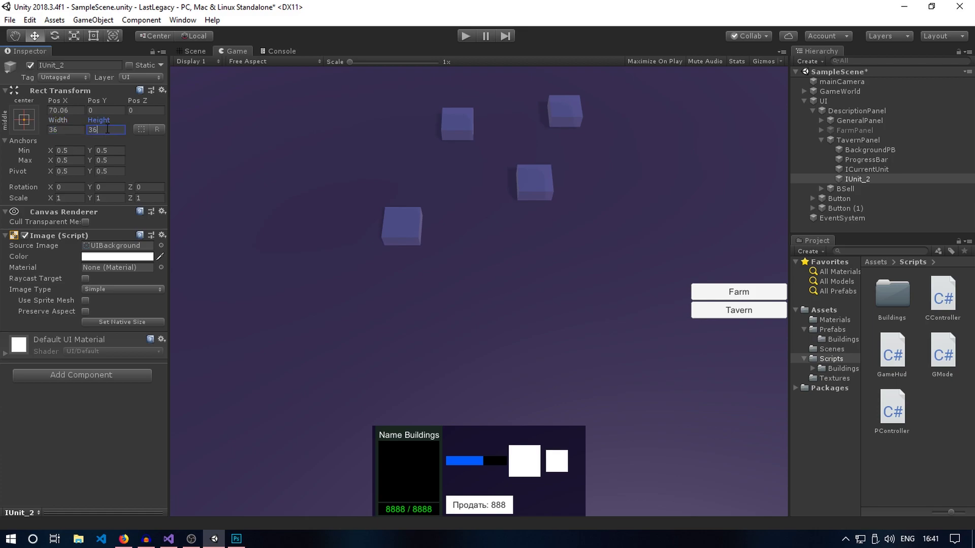
pyautogui.click(66, 111)
pyautogui.write('65')
# Duplicate IUnit_2 as IUnit_3 and place it at Pos X 104
pyautogui.hotkey('ctrl', 'd')
pyautogui.press('F2')
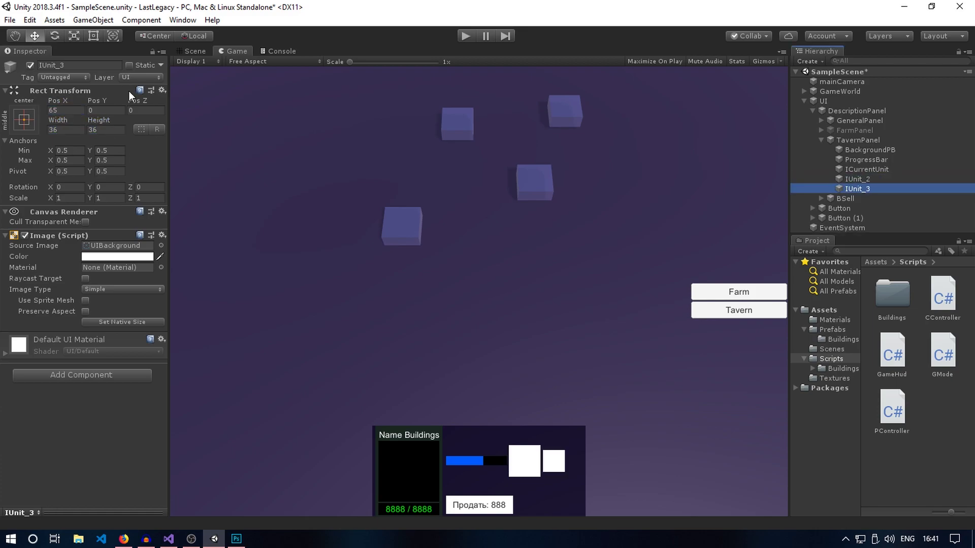
pyautogui.write('IUnit_3')
pyautogui.press('Return')
pyautogui.click(66, 111)
pyautogui.write('140')
pyautogui.press('Return')
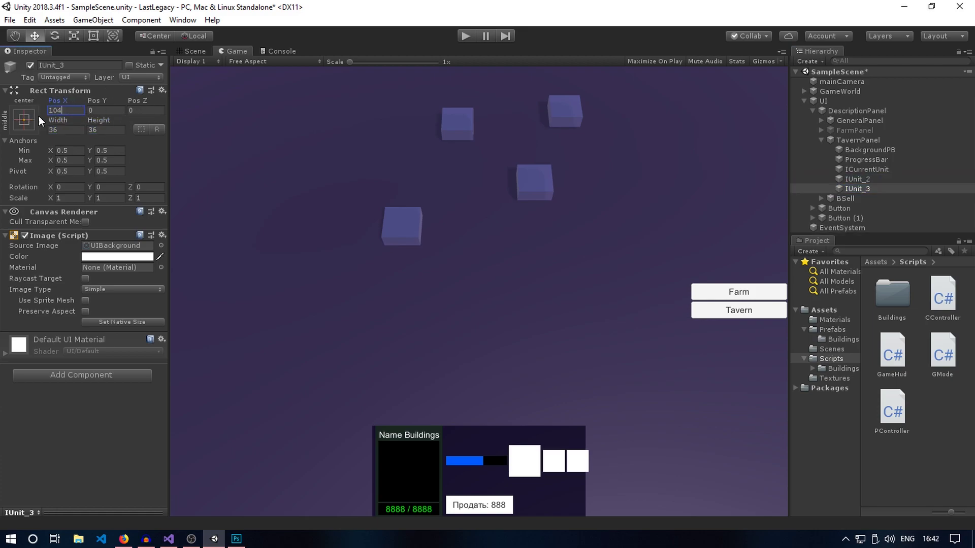
# Shift TavernPanel slightly left and check the IUnit_2 and IUnit_3 slots
pyautogui.click(857, 111)
pyautogui.click(858, 139)
pyautogui.moveTo(58, 106); pyautogui.dragTo(25, 109)
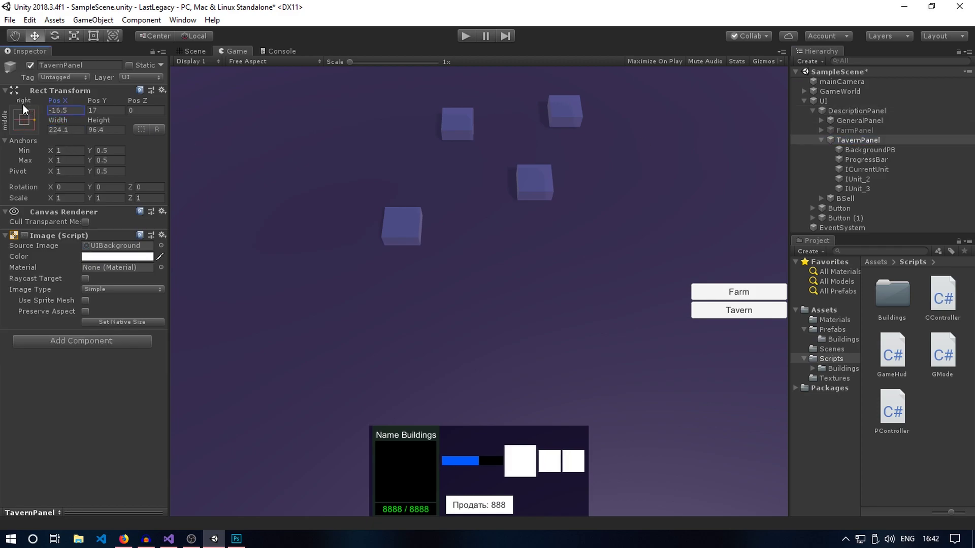
pyautogui.click(863, 179)
pyautogui.click(863, 189)
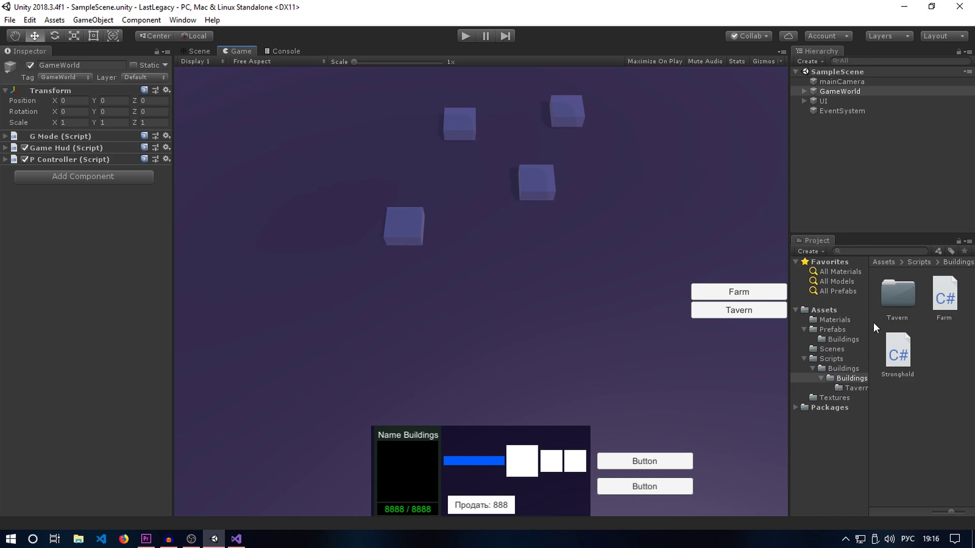
# Navigate the Project panel to the Scripts/Buildings/Buildings/Tavern folder
pyautogui.click(849, 370)
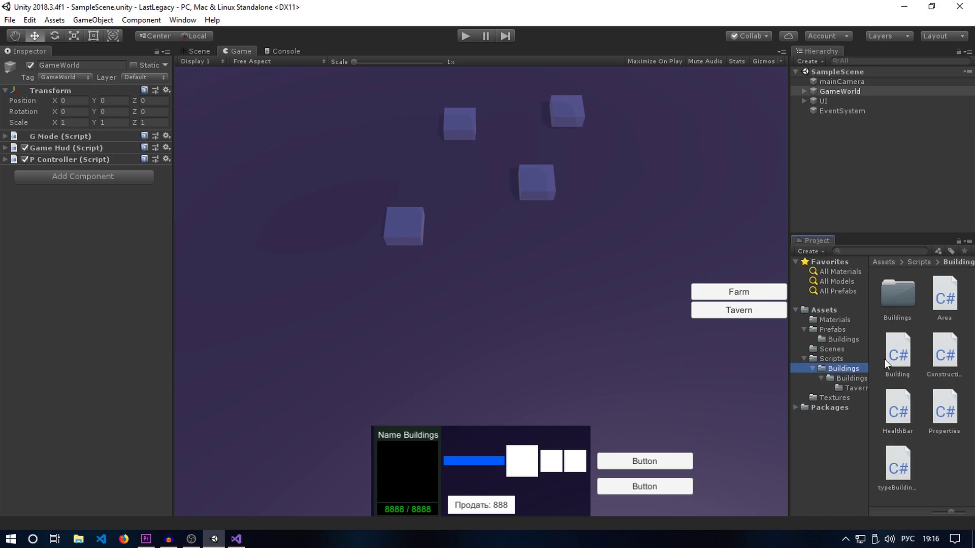
pyautogui.doubleClick(897, 302)
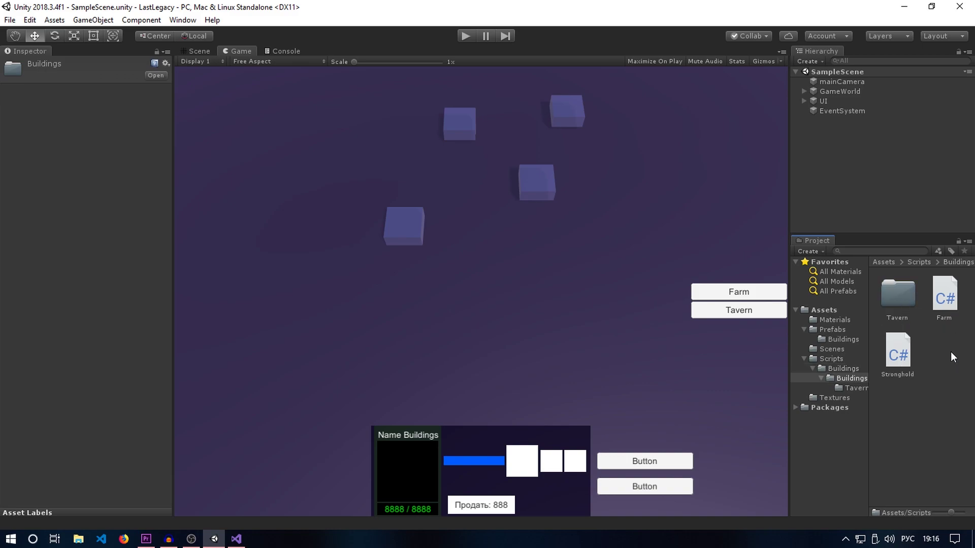
pyautogui.doubleClick(900, 305)
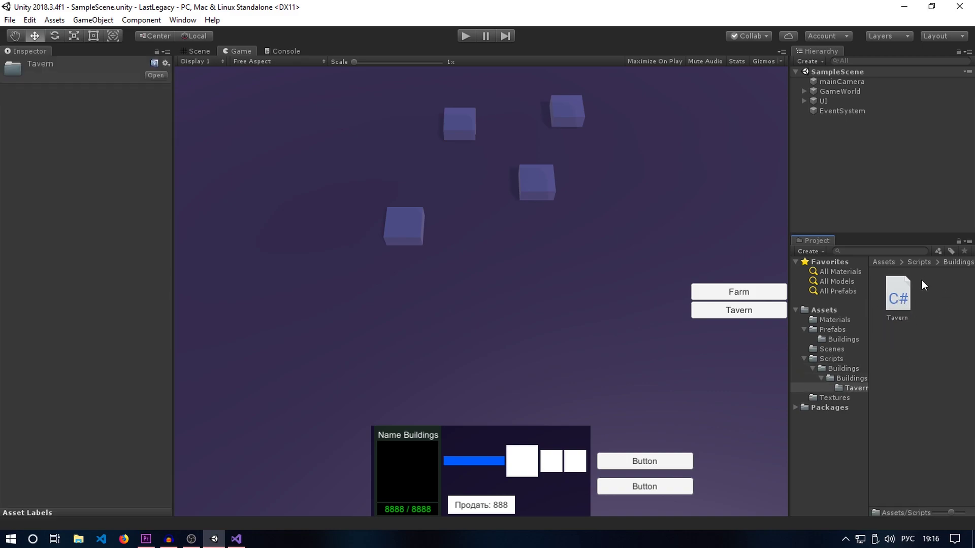
pyautogui.click(913, 344)
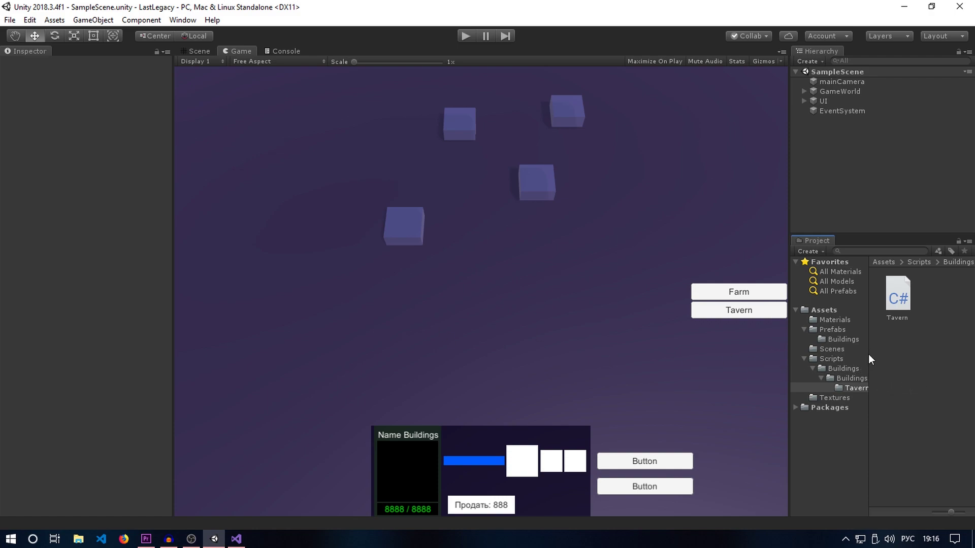
pyautogui.moveTo(868, 354); pyautogui.dragTo(871, 353)
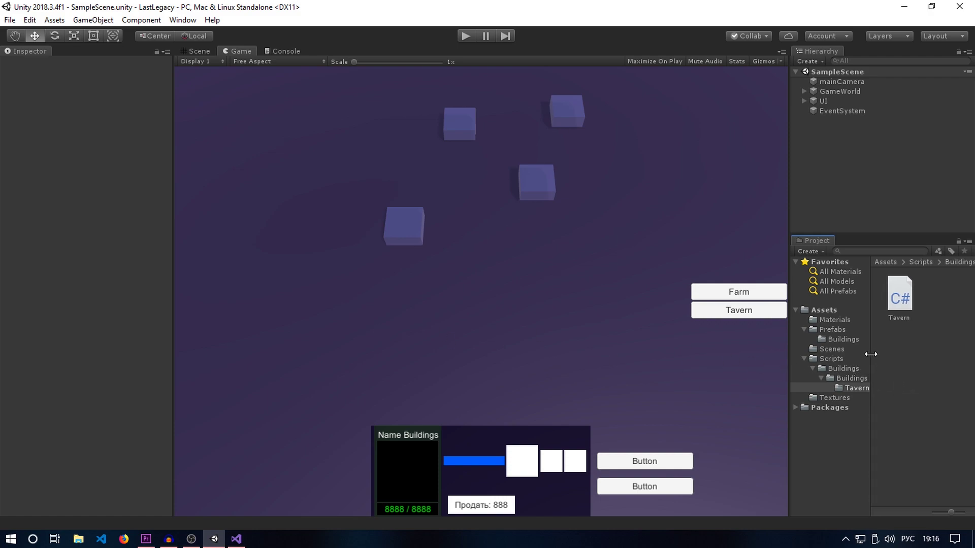
# Create a C# script named UnitQueue in the Tavern folder
pyautogui.rightClick(910, 355)
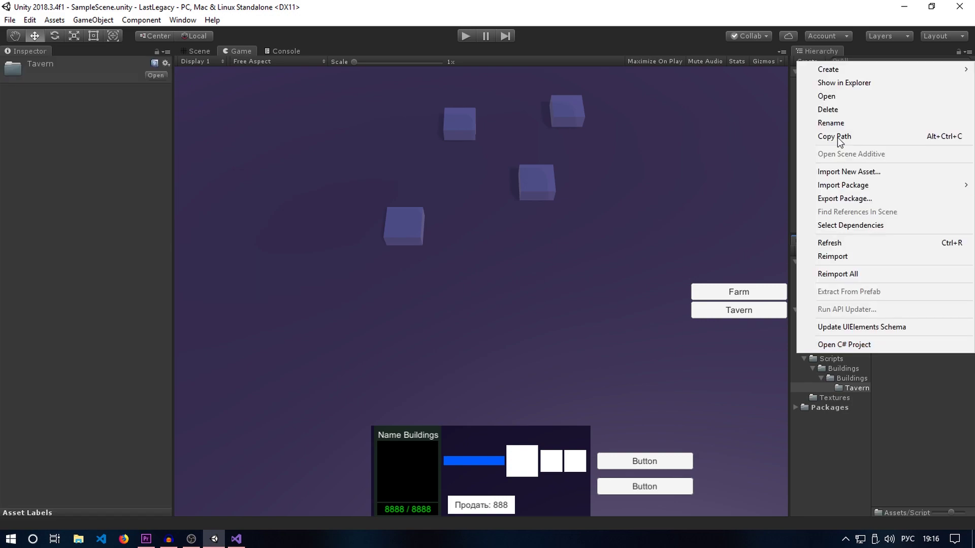
pyautogui.moveTo(822, 75)
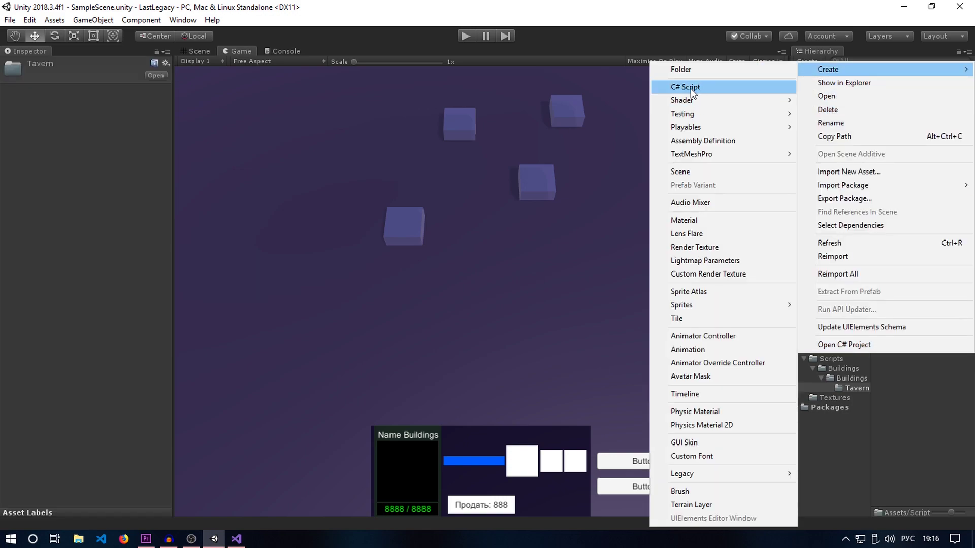
pyautogui.click(690, 88)
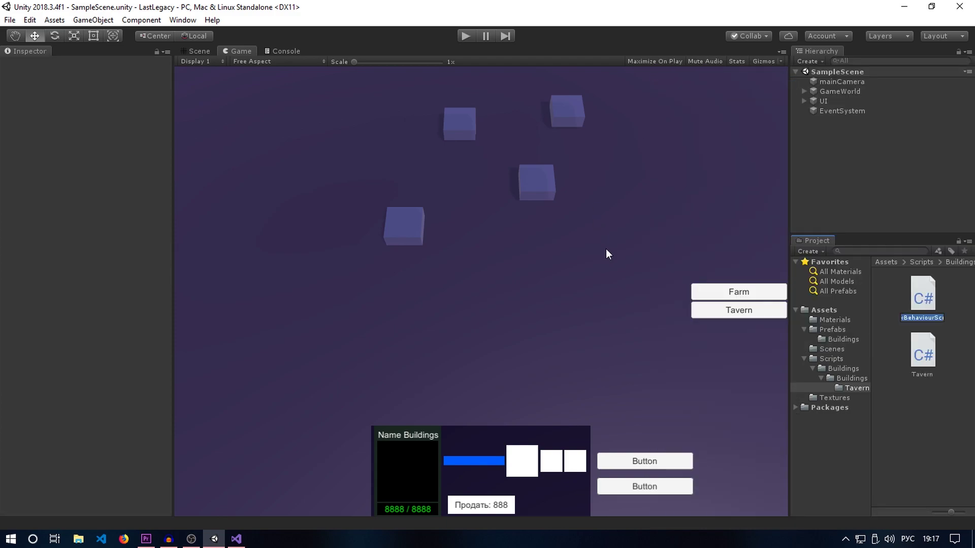
pyautogui.press('BackSpace')
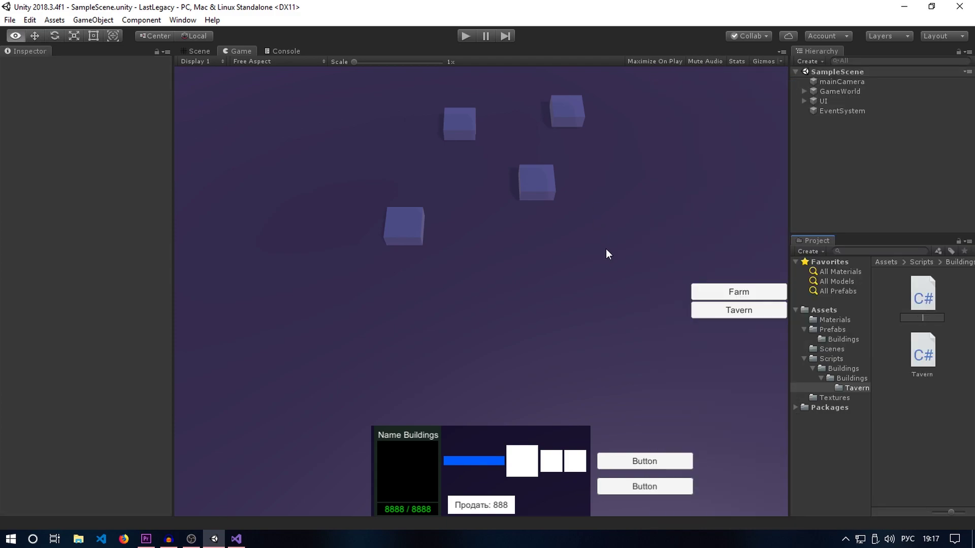
pyautogui.hotkey('alt', 'shift')
pyautogui.write('U')
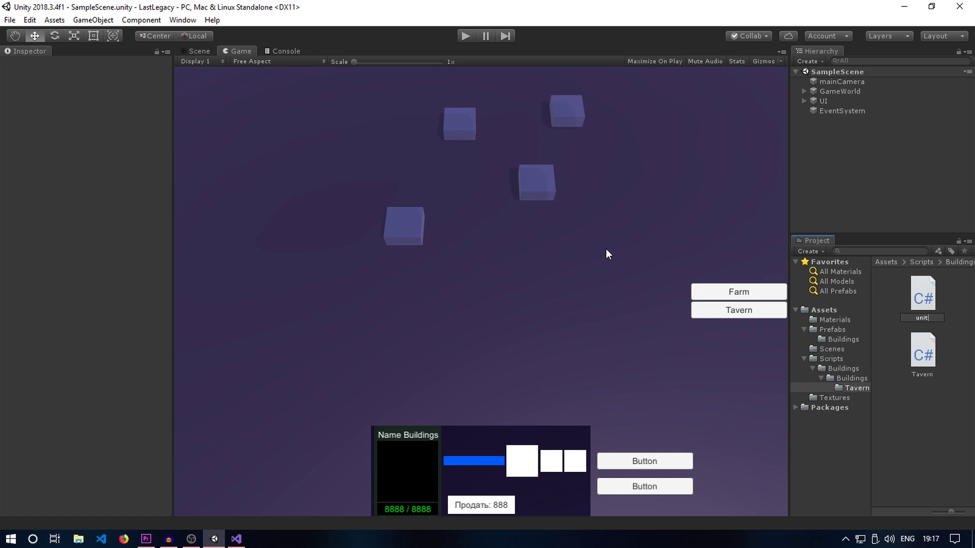
pyautogui.write('nitQ')
pyautogui.write('ueu')
pyautogui.press('BackSpace')
pyautogui.press('BackSpace')
pyautogui.write('eu')
pyautogui.write('e')
pyautogui.press('Return')
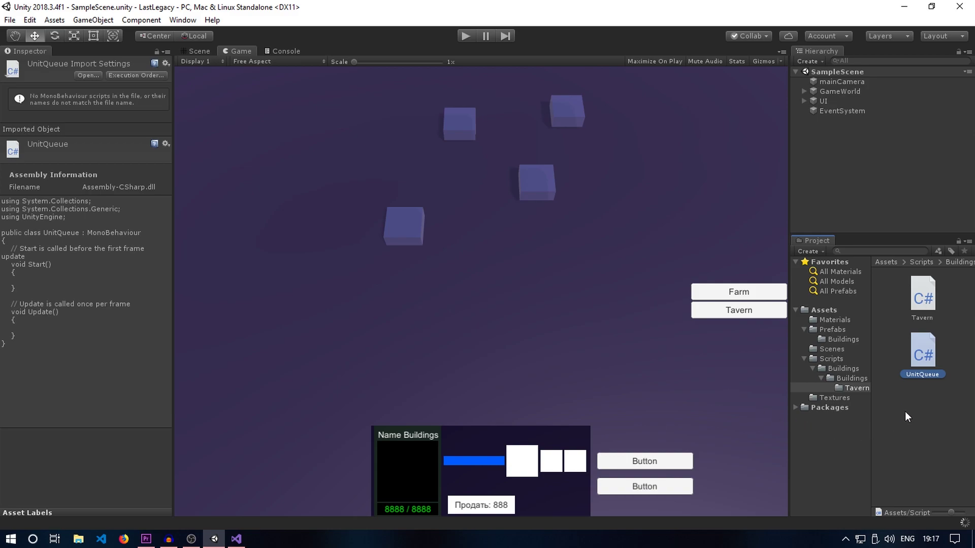
# Create a unitData C# script in the Tavern folder, then switch to Visual Studio
pyautogui.click(918, 410)
pyautogui.rightClick(919, 409)
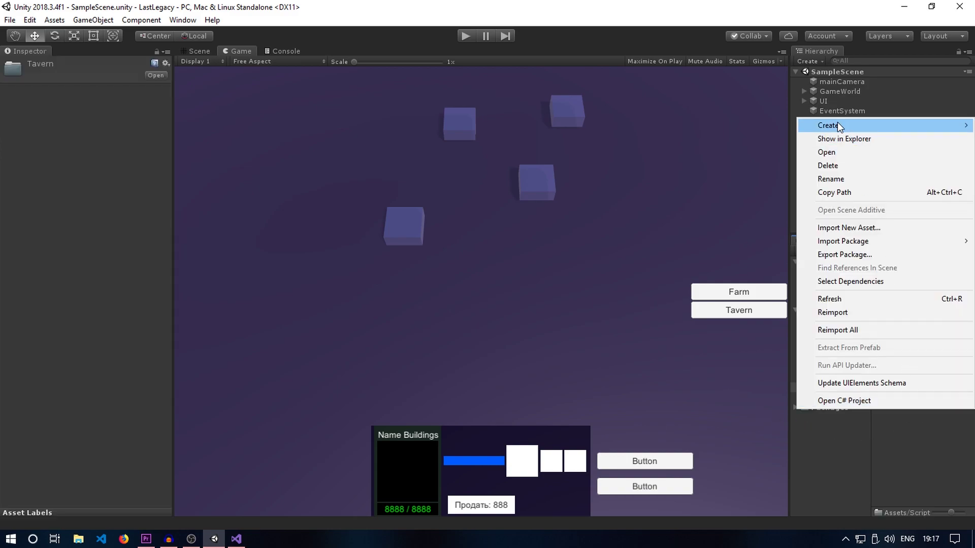
pyautogui.moveTo(838, 124)
pyautogui.click(706, 108)
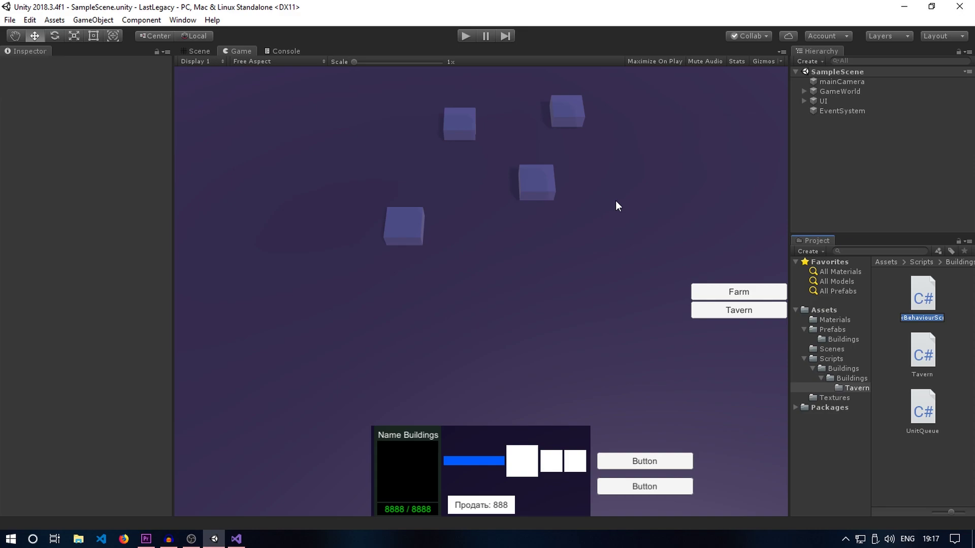
pyautogui.write('unit')
pyautogui.write('Data')
pyautogui.press('Return')
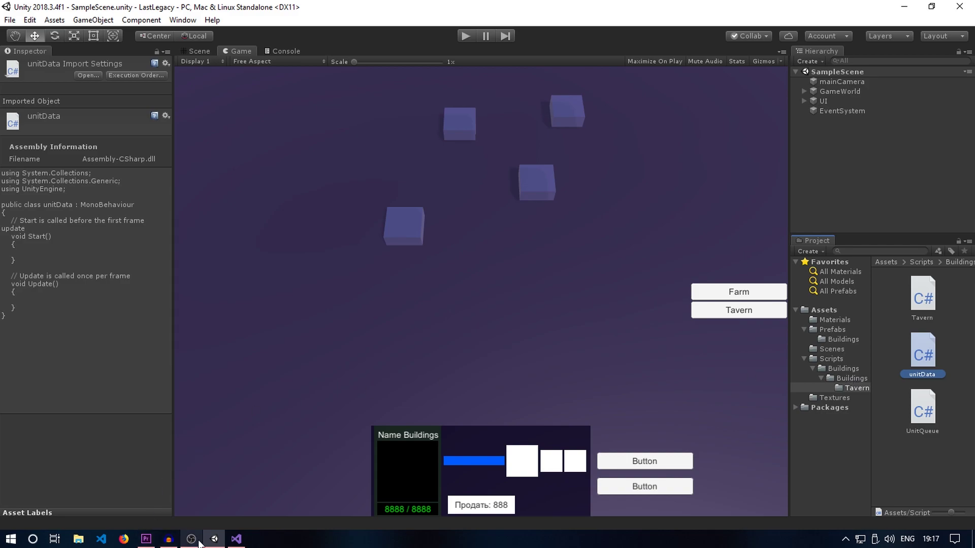
pyautogui.click(236, 539)
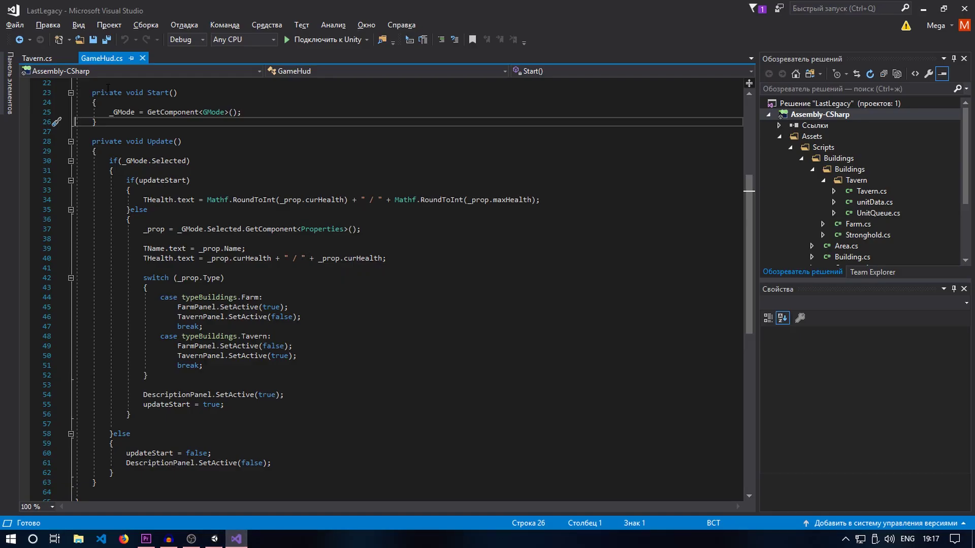
# Look over the Tavern and GameHud scripts, then open UnitQueue and unitData
pyautogui.scroll(2, 107, 89)
pyautogui.scroll(1, 107, 89)
pyautogui.click(37, 58)
pyautogui.click(100, 59)
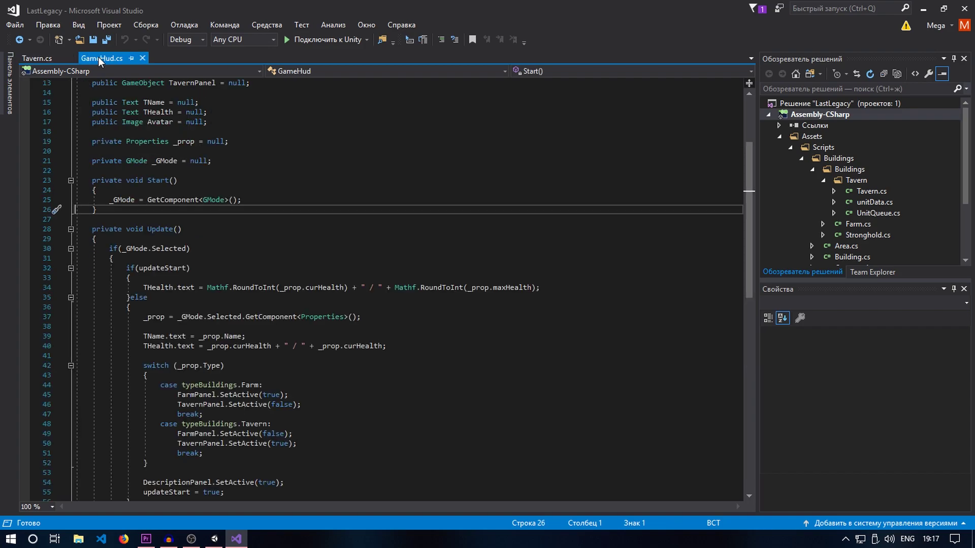
pyautogui.click(36, 58)
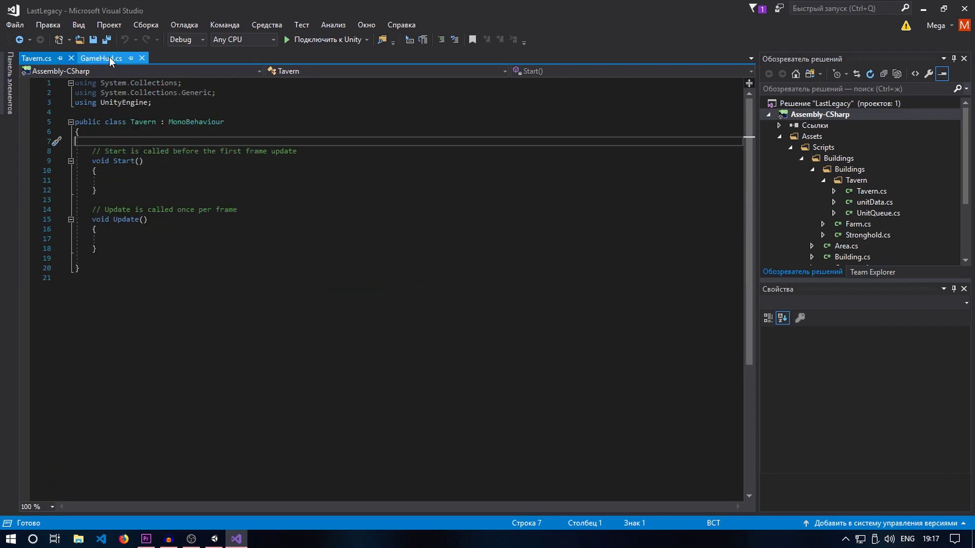
pyautogui.click(101, 58)
pyautogui.scroll(-1, 880, 203)
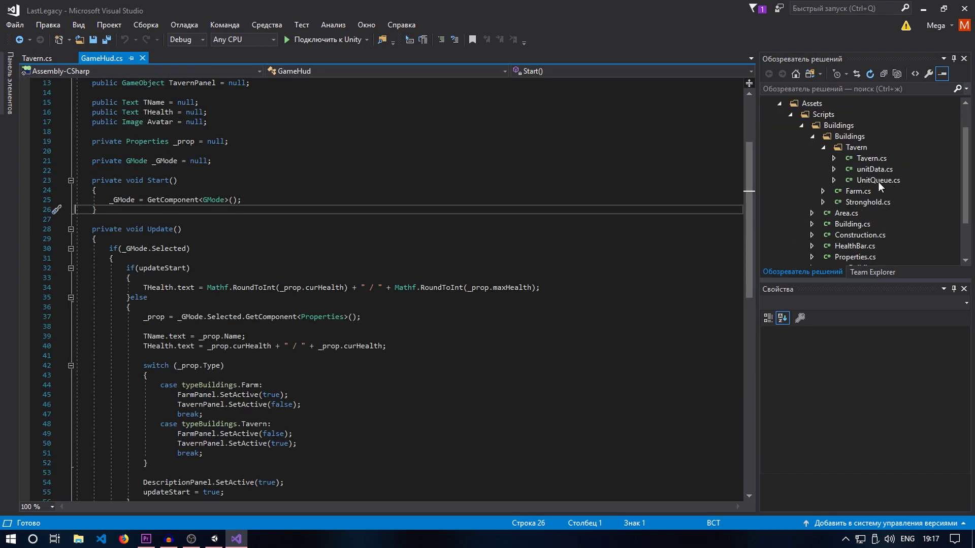
pyautogui.doubleClick(877, 180)
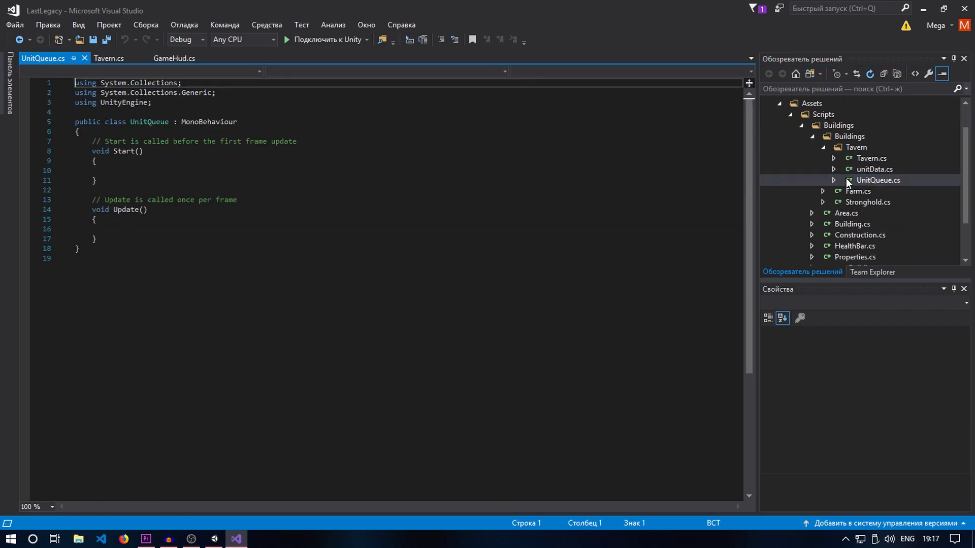
pyautogui.click(108, 58)
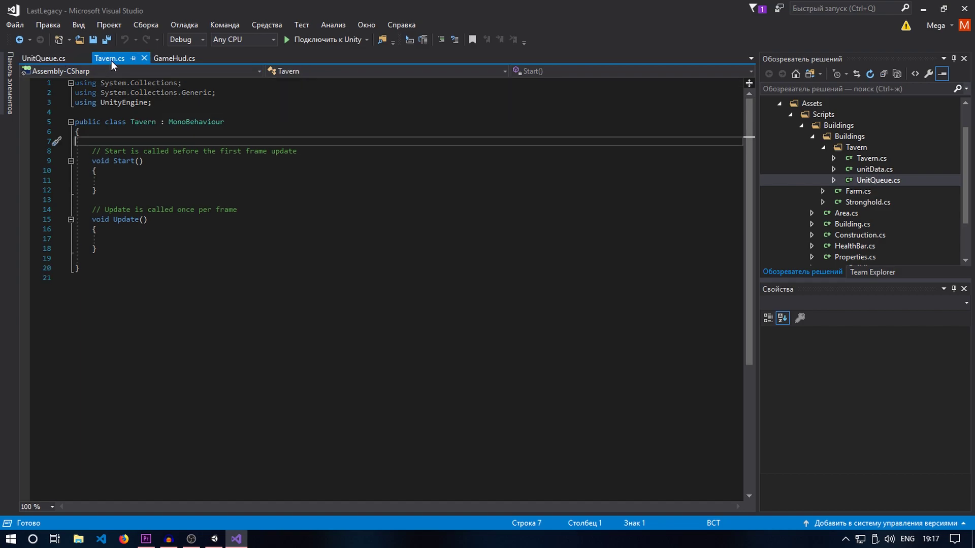
pyautogui.doubleClick(875, 169)
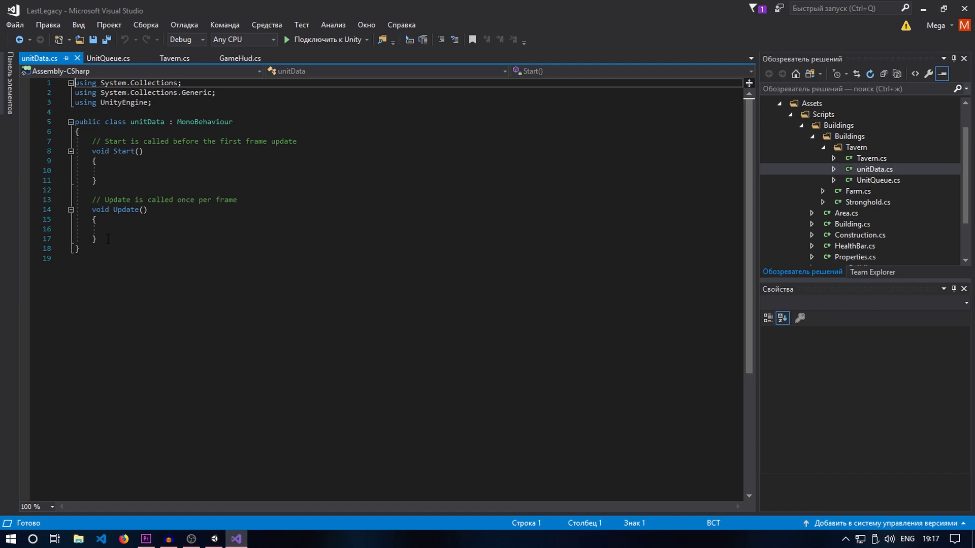
# Strip the template Start/Update methods and unused usings from unitData, add 'using System;', and save
pyautogui.moveTo(108, 239); pyautogui.dragTo(61, 142)
pyautogui.press('BackSpace')
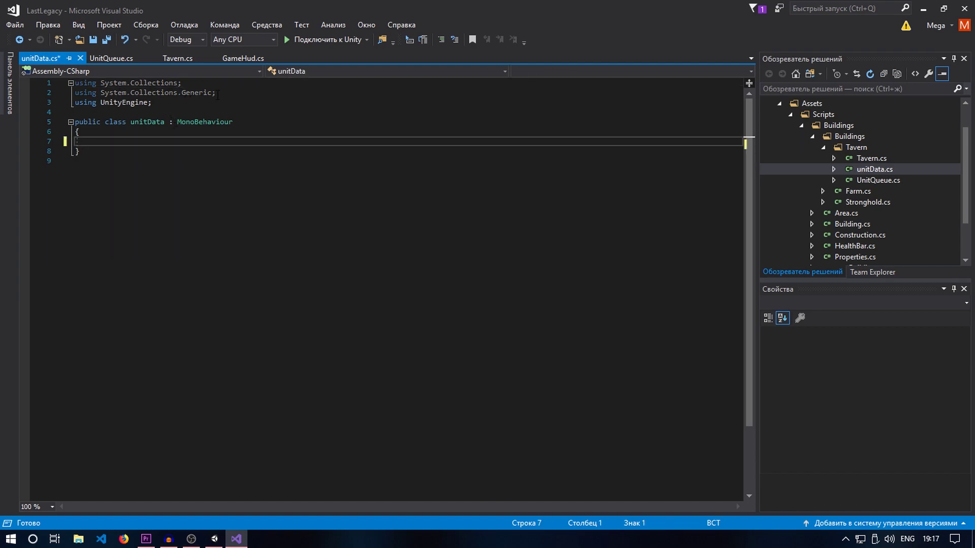
pyautogui.moveTo(218, 96); pyautogui.dragTo(74, 83)
pyautogui.press('BackSpace')
pyautogui.write('u')
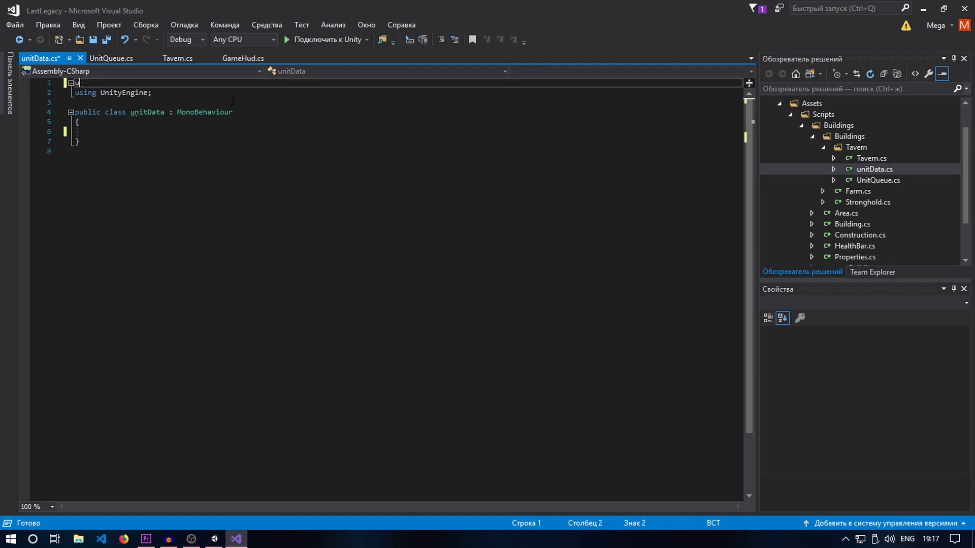
pyautogui.write('sing Sy')
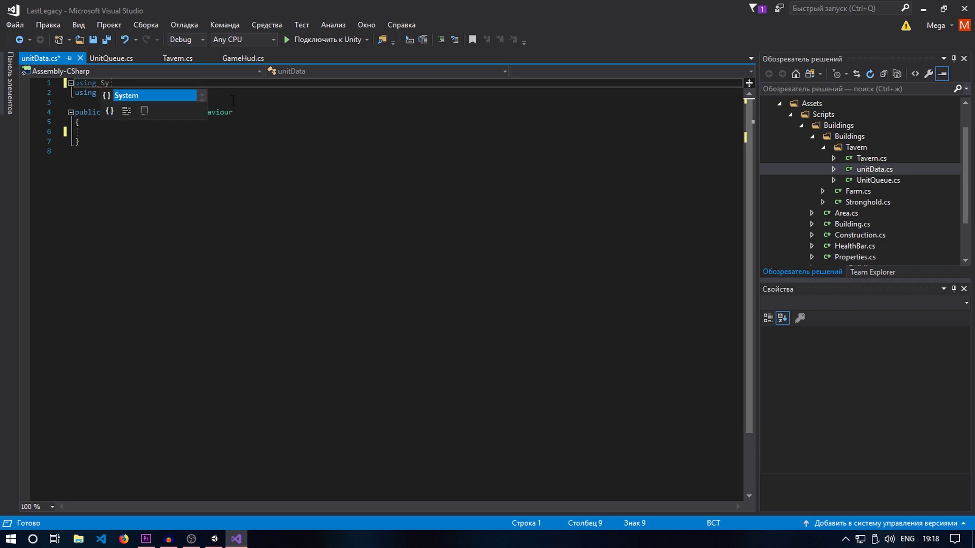
pyautogui.write('stem;')
pyautogui.hotkey('ctrl', 's')
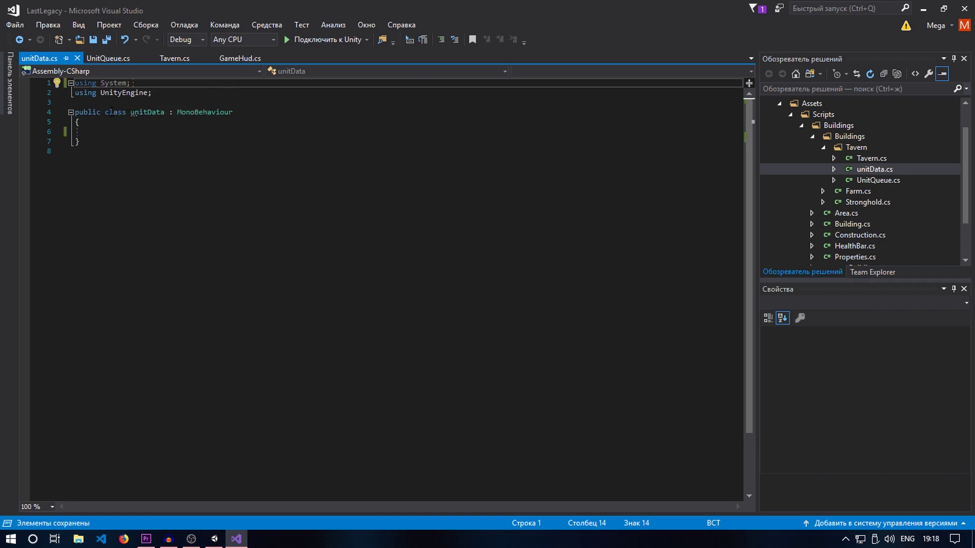
# Turn unitData from a MonoBehaviour class into a plain struct
pyautogui.moveTo(169, 111); pyautogui.dragTo(232, 112)
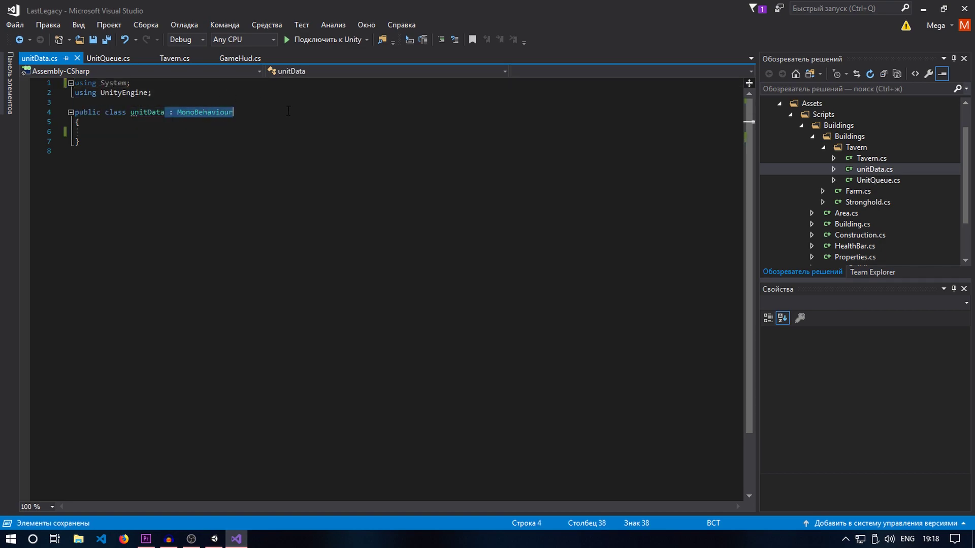
pyautogui.press('BackSpace')
pyautogui.doubleClick(124, 112)
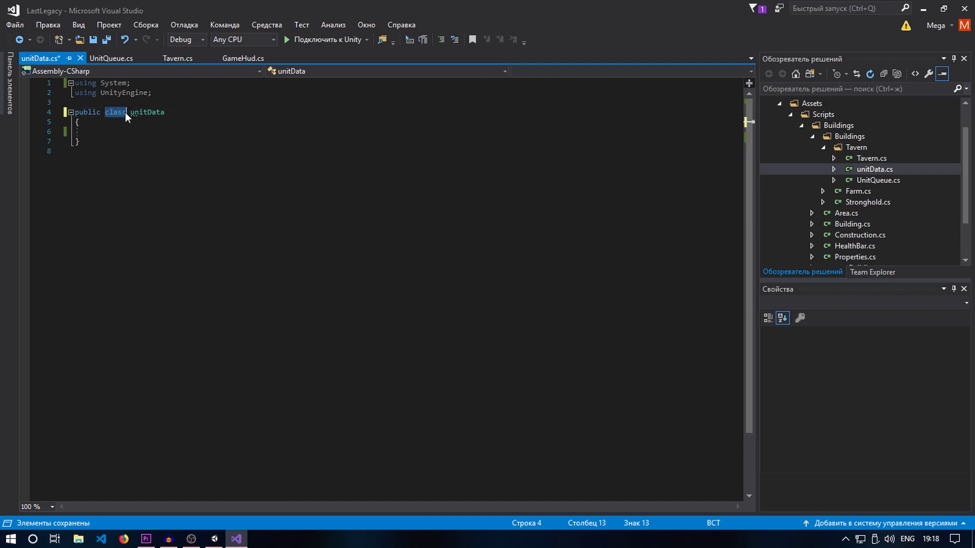
pyautogui.write('sc')
pyautogui.press('BackSpace')
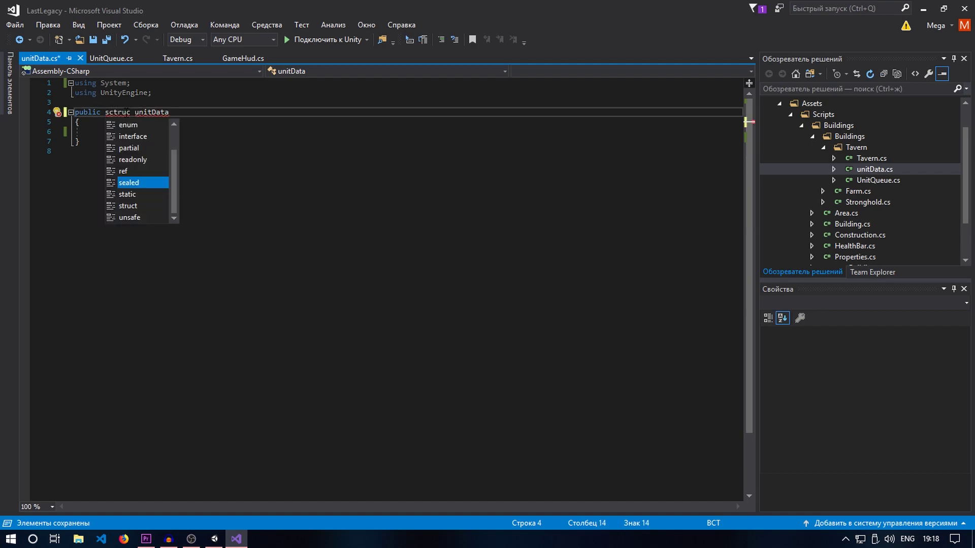
pyautogui.write('tr')
pyautogui.press('Tab')
# Mark the unitData struct [Serializable] and save
pyautogui.press('Home')
pyautogui.press('Return')
pyautogui.press('Up')
pyautogui.write('[')
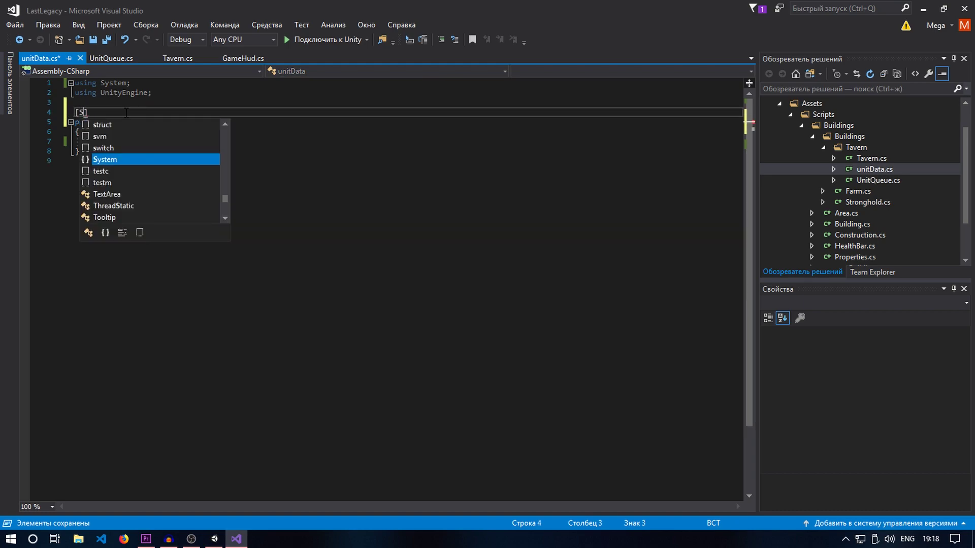
pyautogui.write('Ser')
pyautogui.press('Escape')
pyautogui.press('Down')
pyautogui.press('Down')
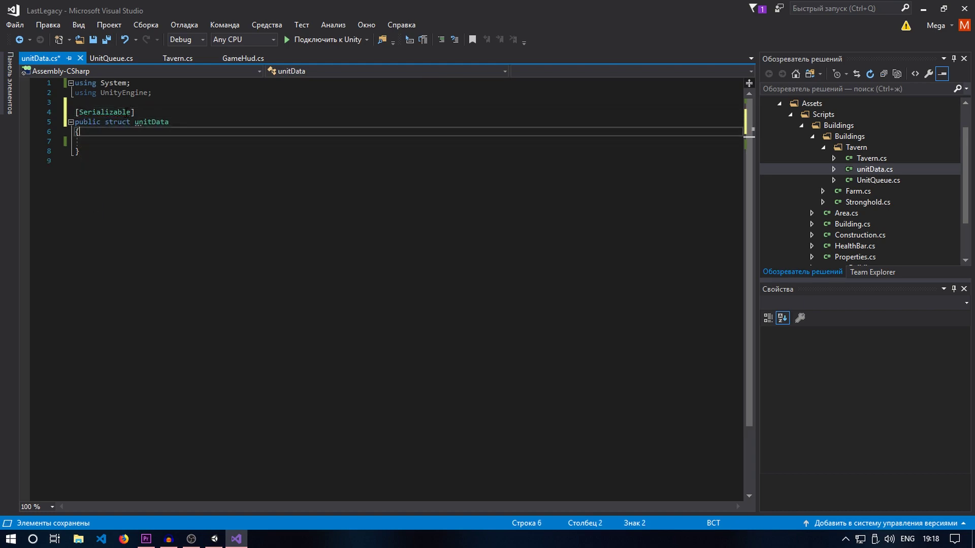
pyautogui.press('Down')
pyautogui.hotkey('ctrl', 's')
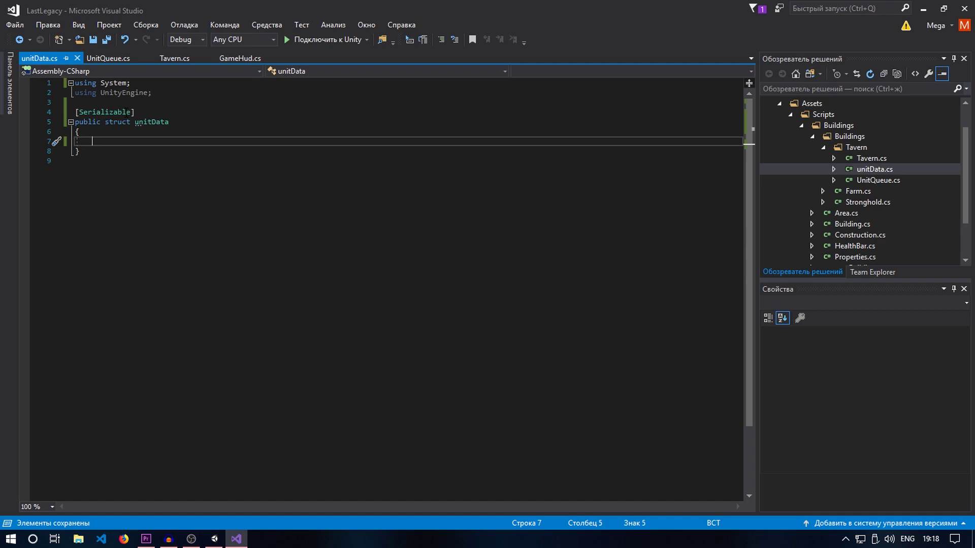
# Add 'public string Name;' and 'public float createTime;' fields and save
pyautogui.write('public stri')
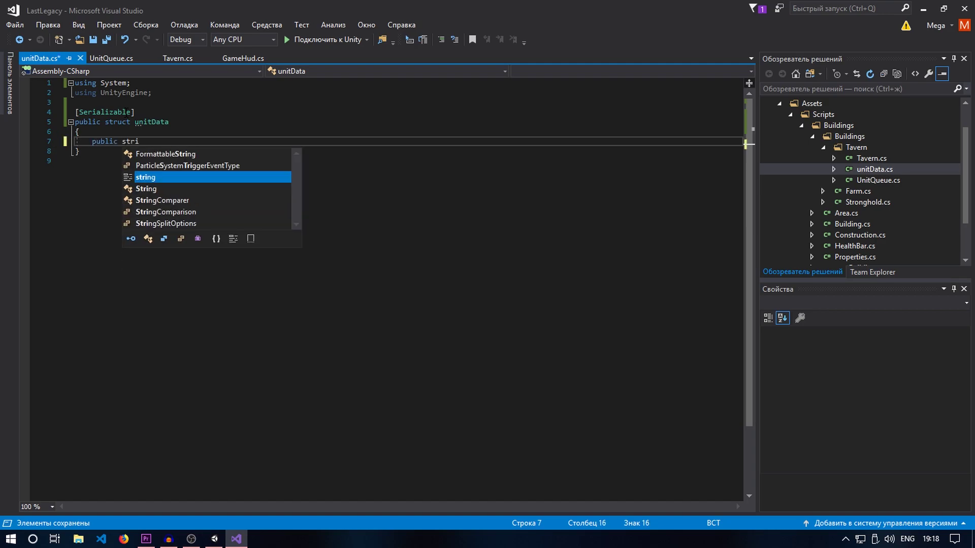
pyautogui.write('ng Name;')
pyautogui.press('Return')
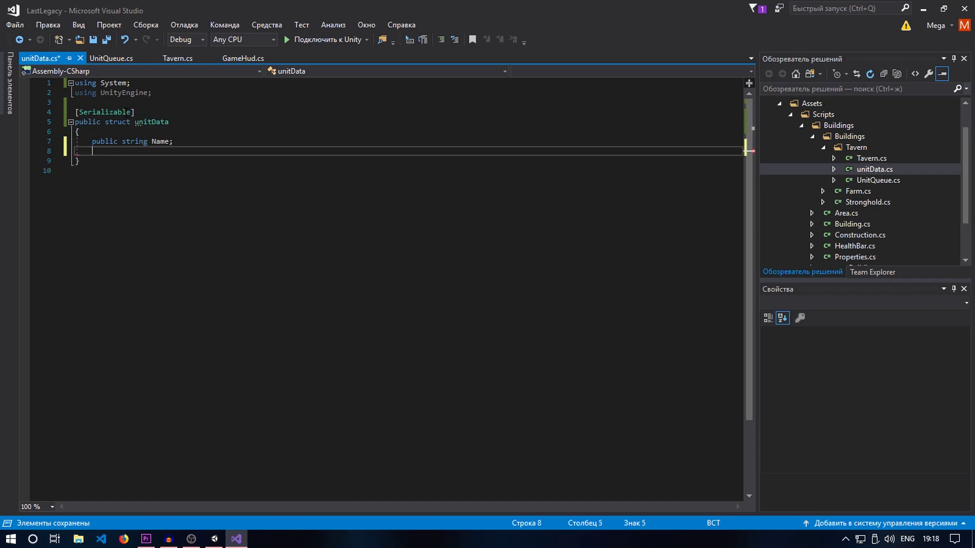
pyautogui.write('public')
pyautogui.write(' float c')
pyautogui.write('reateTime')
pyautogui.press('BackSpace')
pyautogui.write(';')
pyautogui.hotkey('ctrl', 's')
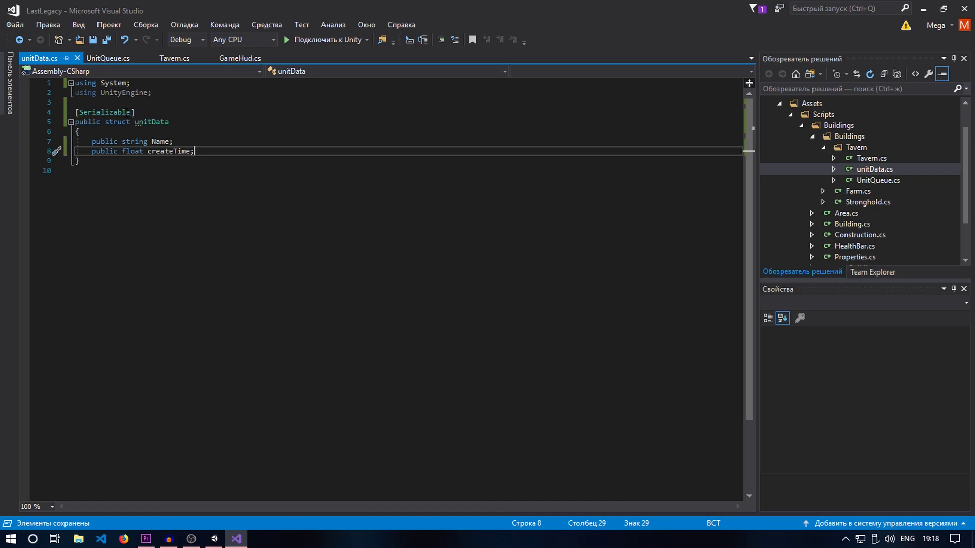
# Add 'public int Cost;' and 'public Sprite Avatar;' fields and save
pyautogui.press('Return')
pyautogui.write('public ')
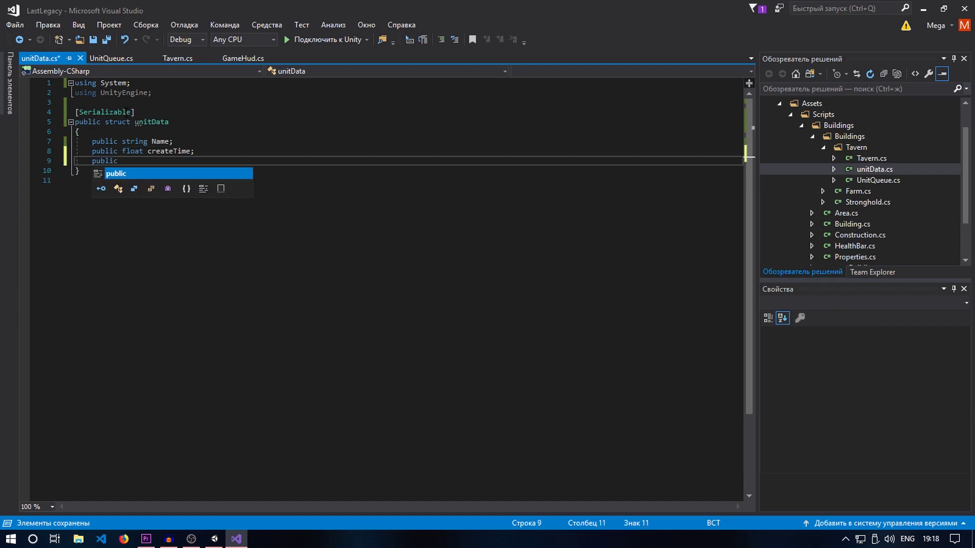
pyautogui.write('int o')
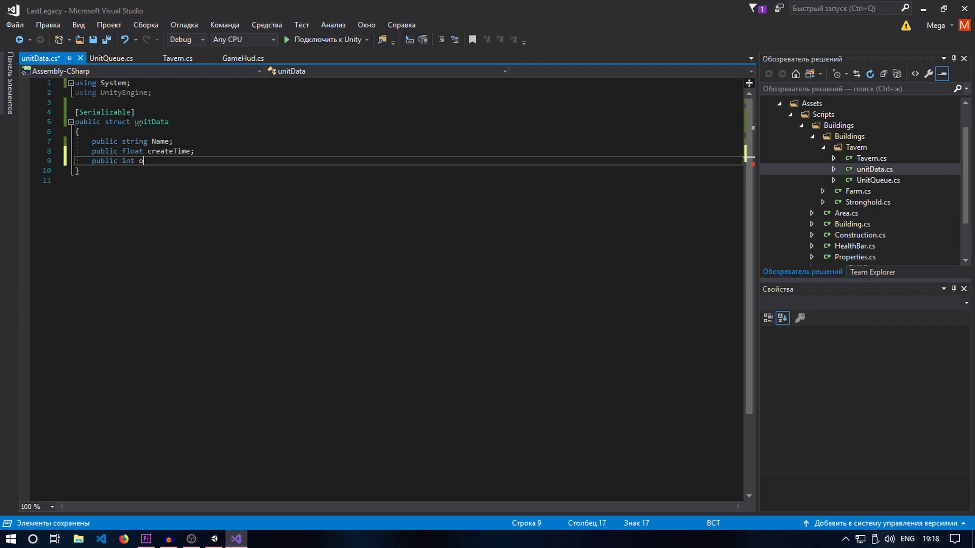
pyautogui.press('BackSpace')
pyautogui.write('Cost')
pyautogui.write(';')
pyautogui.press('Return')
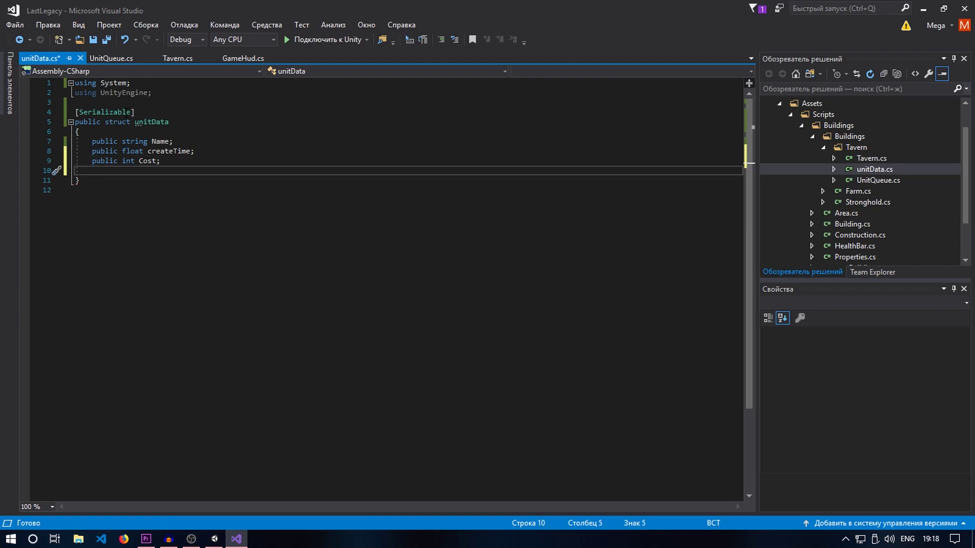
pyautogui.write('public ')
pyautogui.write('G')
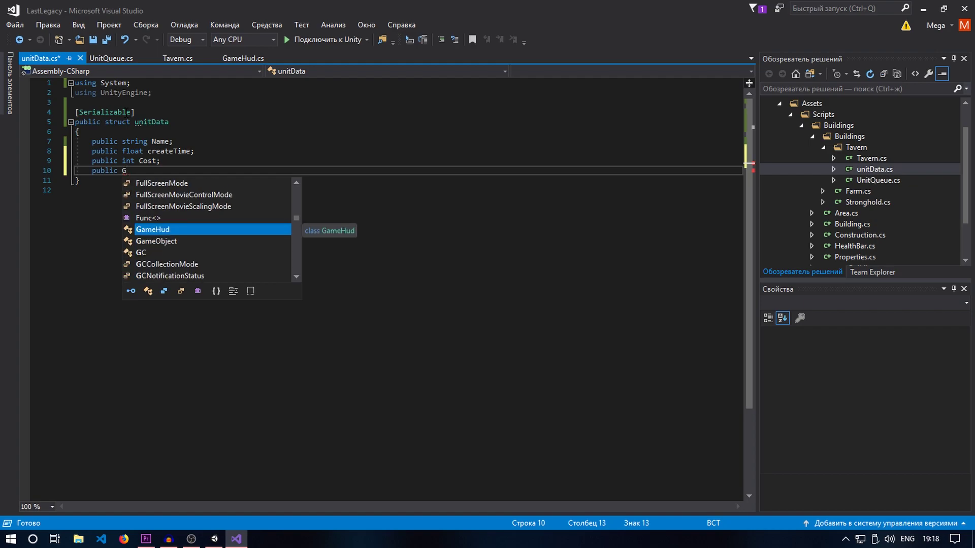
pyautogui.press('BackSpace')
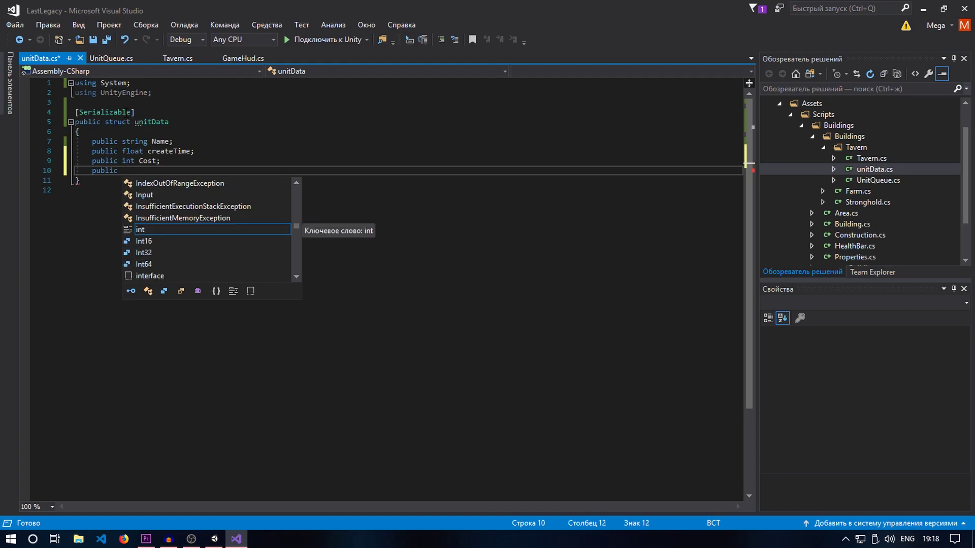
pyautogui.write('Sprite ')
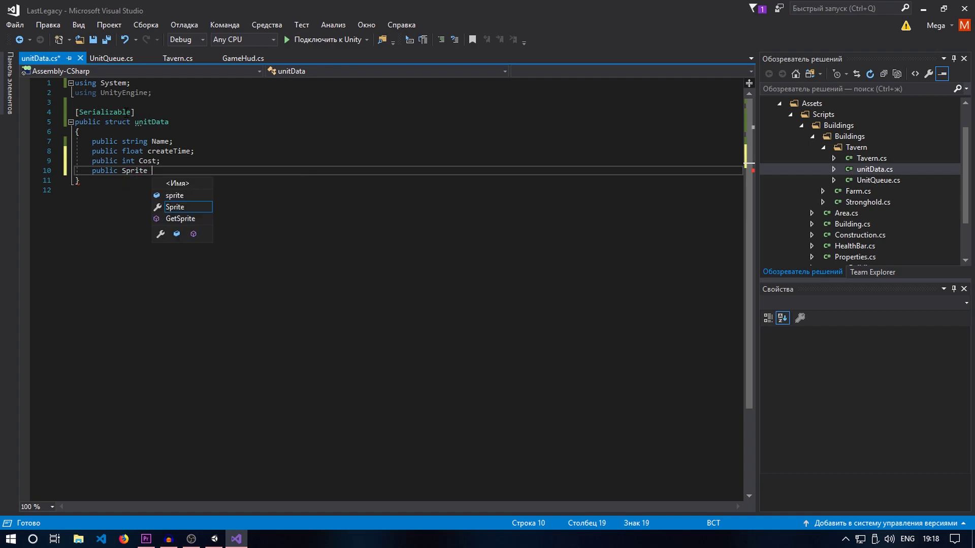
pyautogui.write('A')
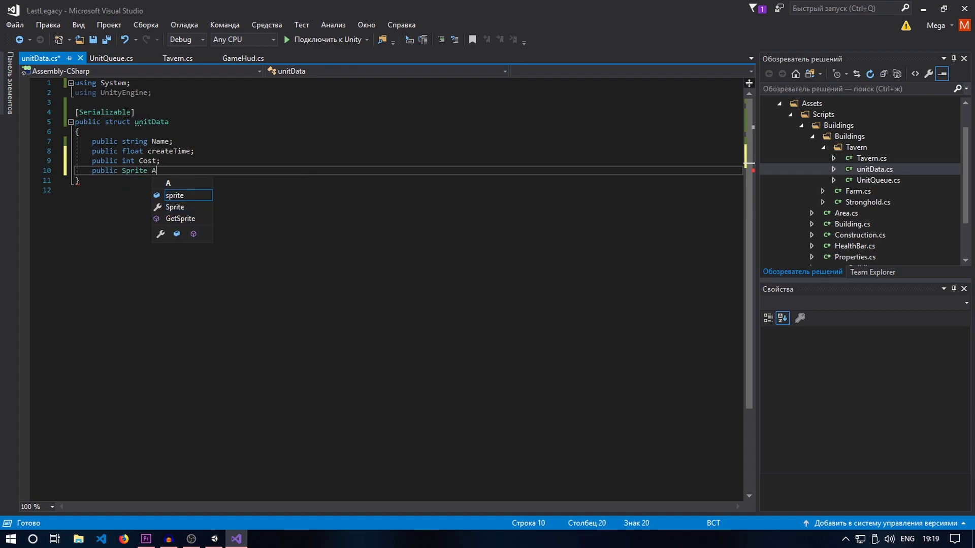
pyautogui.write('vatar')
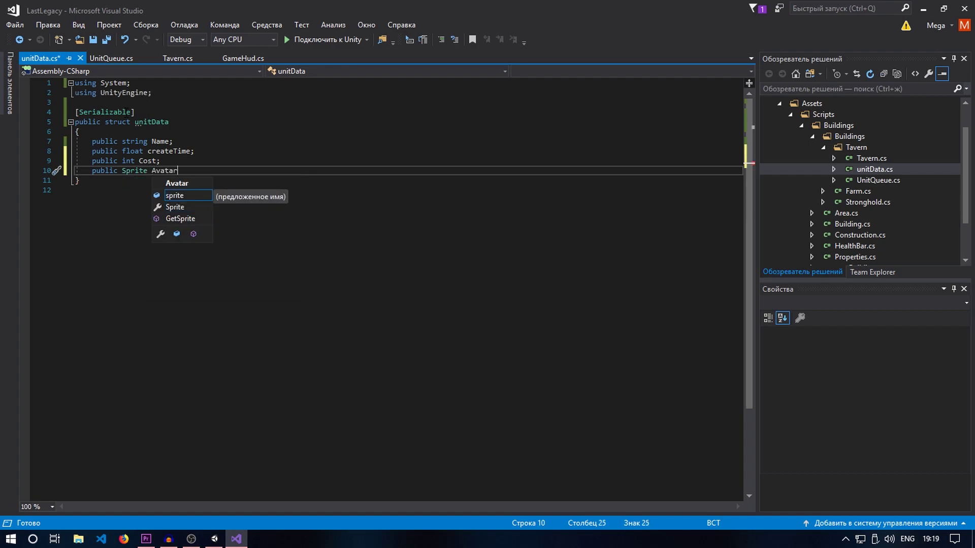
pyautogui.write(';')
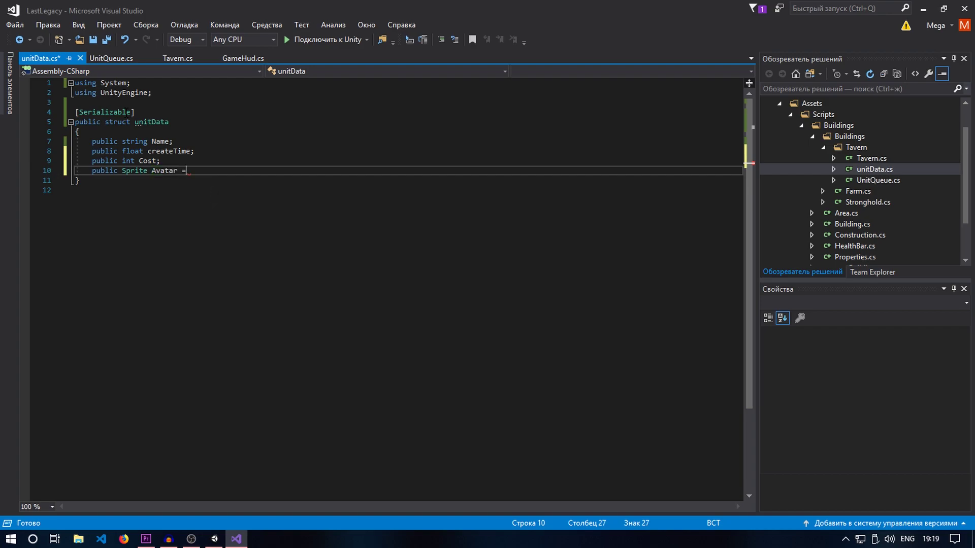
pyautogui.hotkey('ctrl', 's')
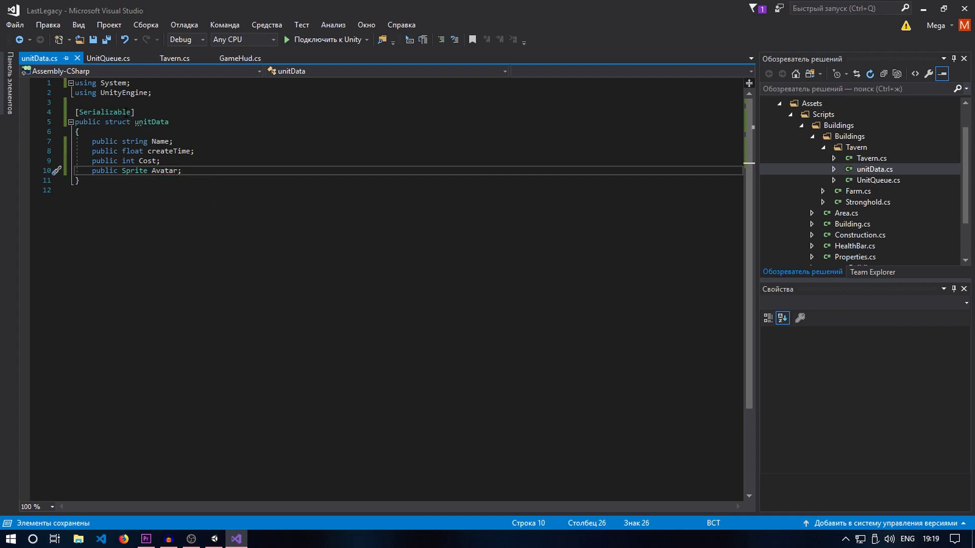
# Add 'public GameObject GObject;' to the struct and save
pyautogui.press('Return')
pyautogui.write('public G')
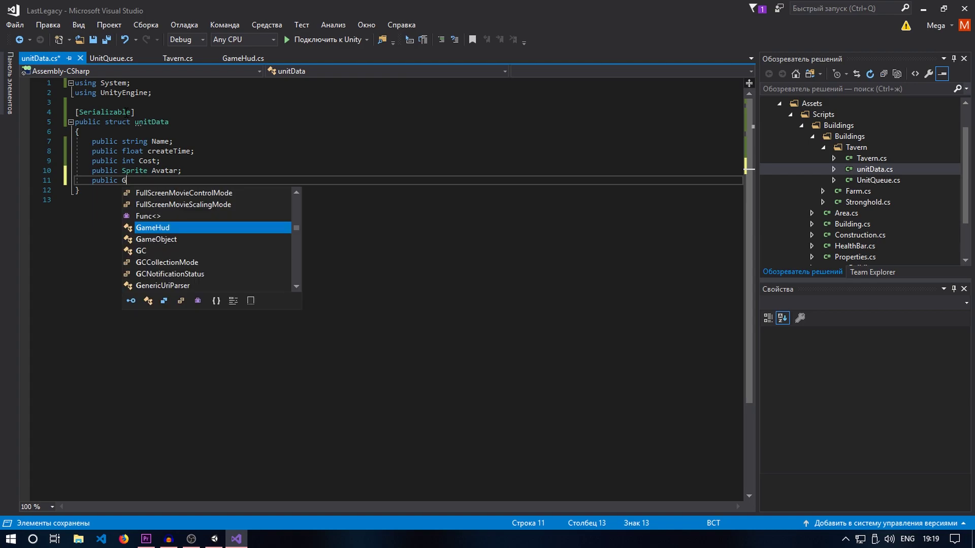
pyautogui.write('ameObject ')
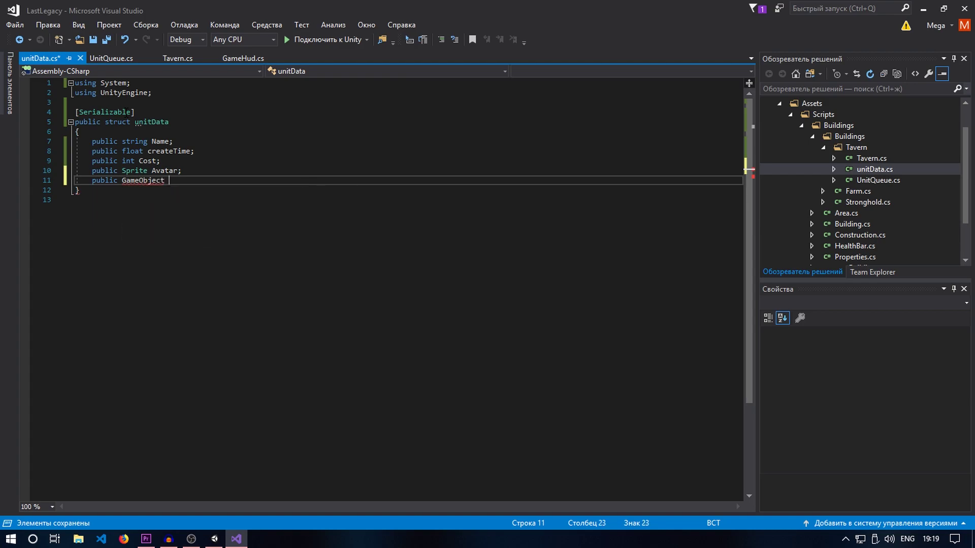
pyautogui.write('GOb')
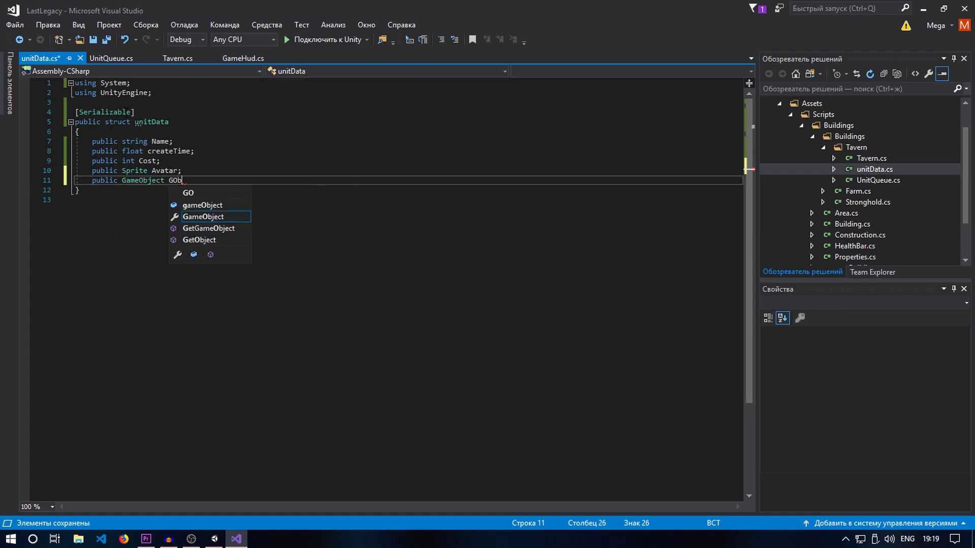
pyautogui.write('ject;')
pyautogui.hotkey('ctrl', 's')
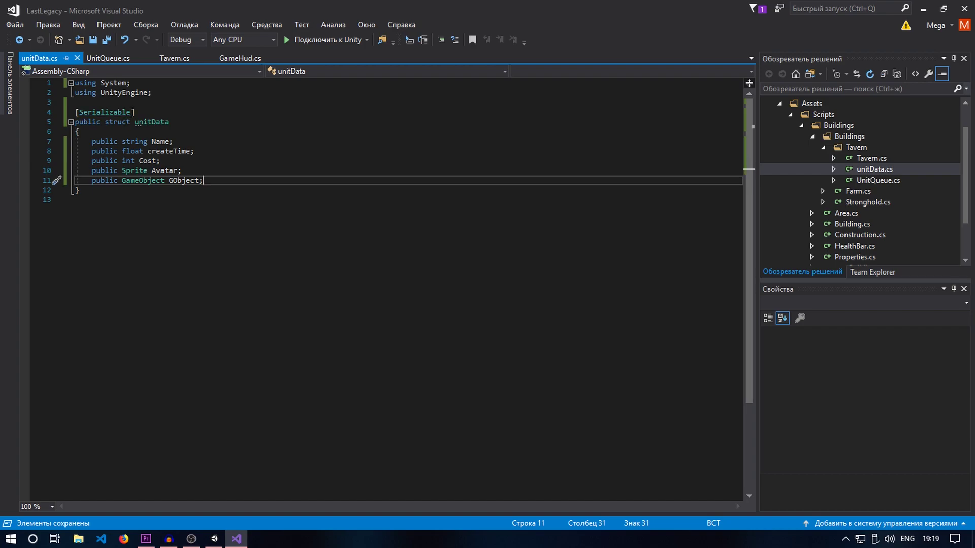
pyautogui.click(229, 174)
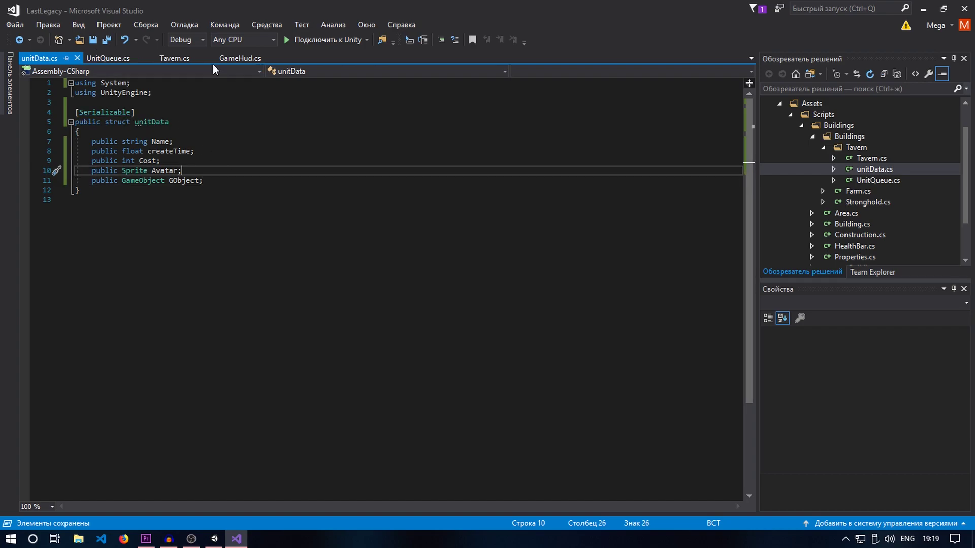
# In Tavern.cs, add the field 'public bool Status = false;' inside the Tavern class and save
pyautogui.click(194, 58)
pyautogui.click(197, 135)
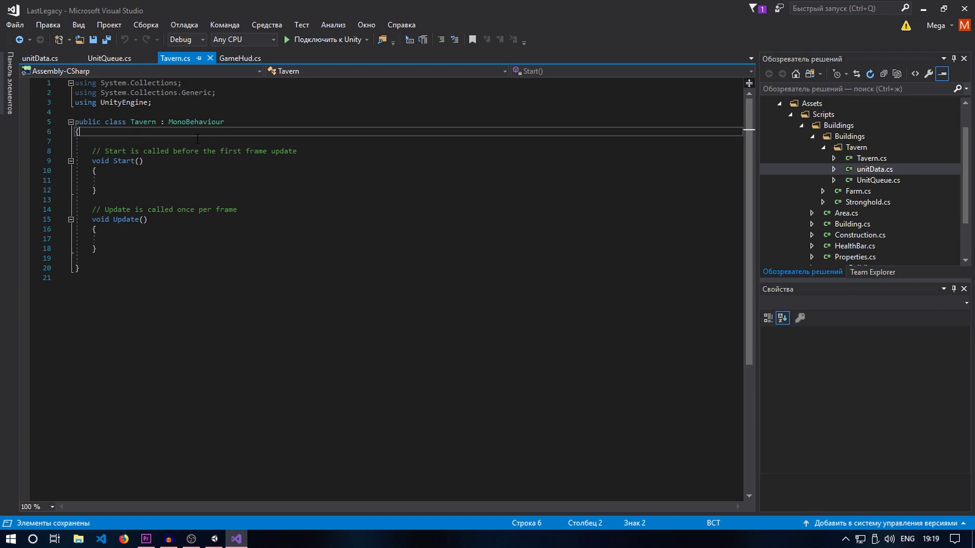
pyautogui.press('Return')
pyautogui.press('Return')
pyautogui.press('Up')
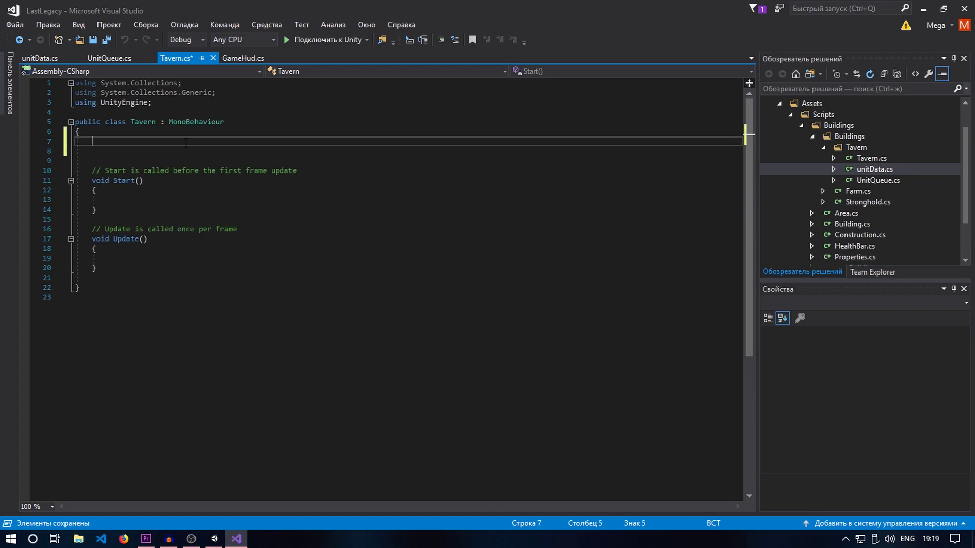
pyautogui.hotkey('ctrl', 's')
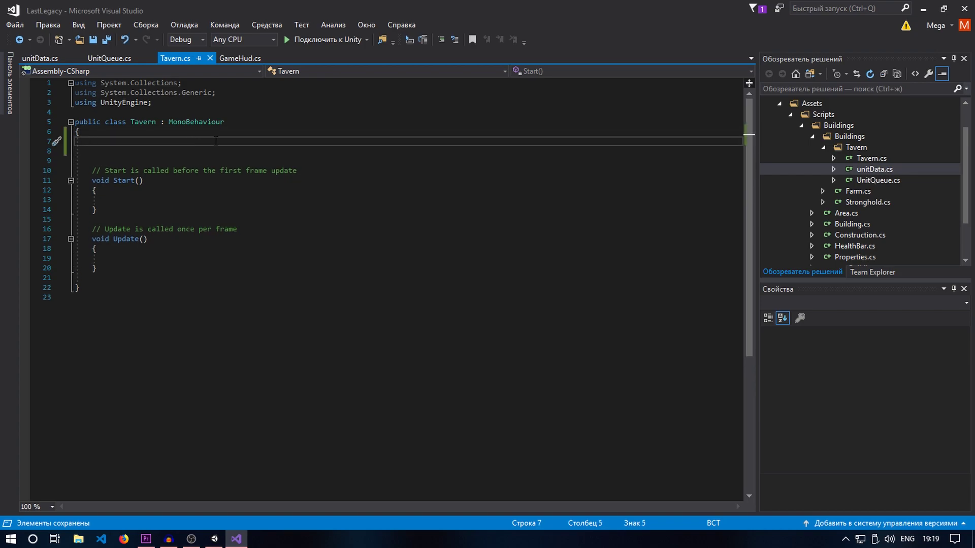
pyautogui.write('public ')
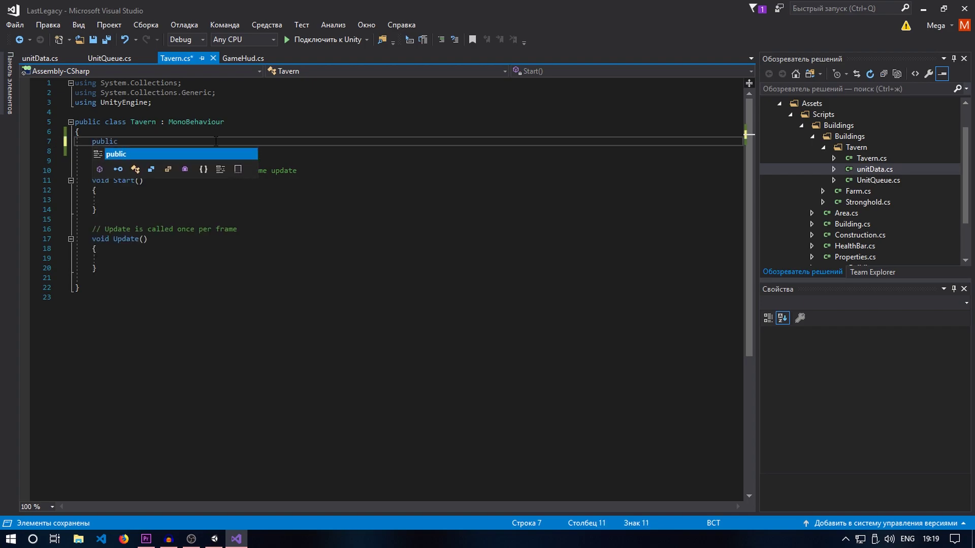
pyautogui.write('bool')
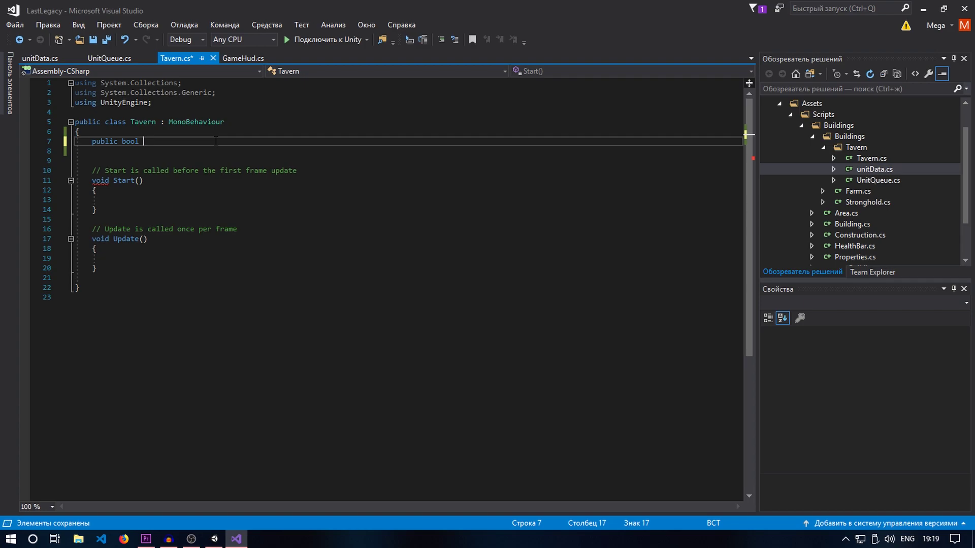
pyautogui.write('St')
pyautogui.write('atus ')
pyautogui.write('= f')
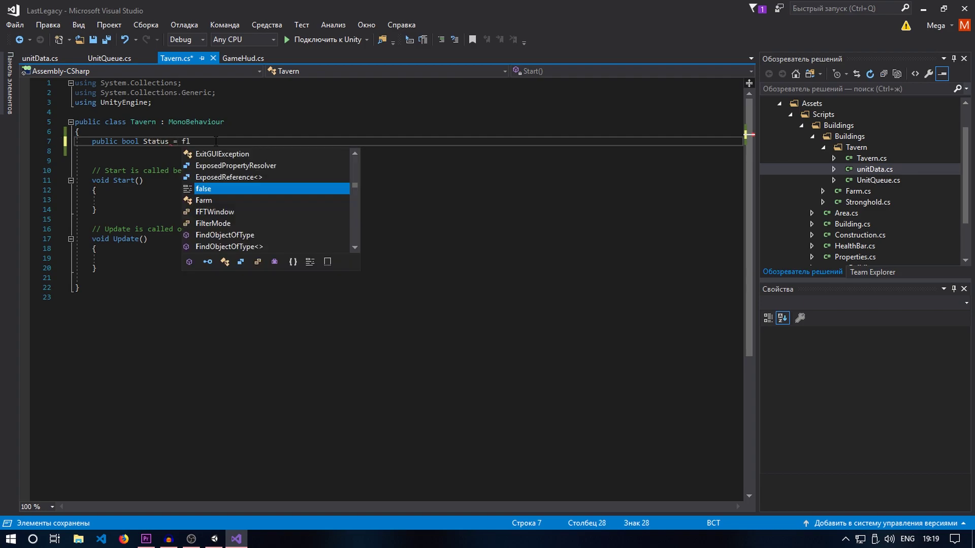
pyautogui.write('alse;')
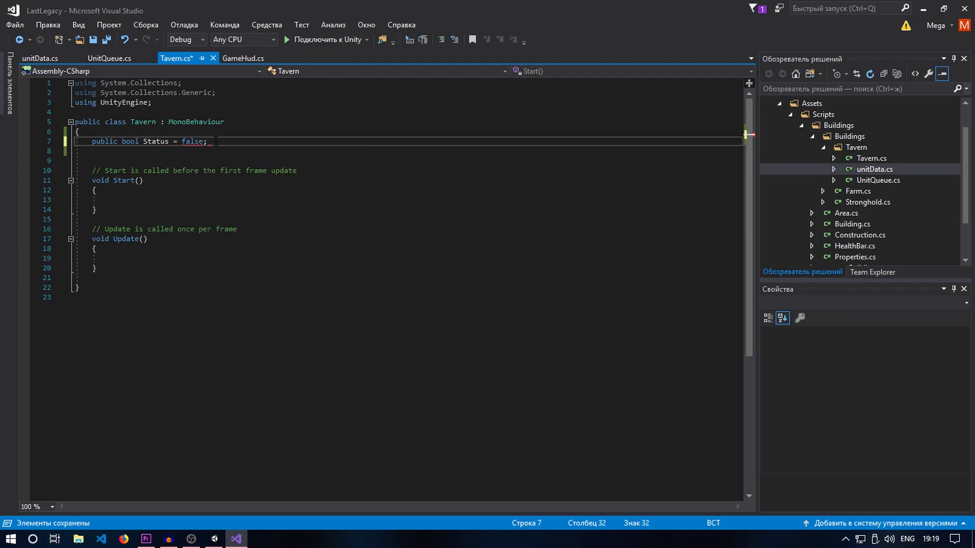
pyautogui.hotkey('ctrl', 's')
# Below Status, declare 'public List<unitData> Units = new List<unitData>();' and save the script
pyautogui.press('Return')
pyautogui.press('Return')
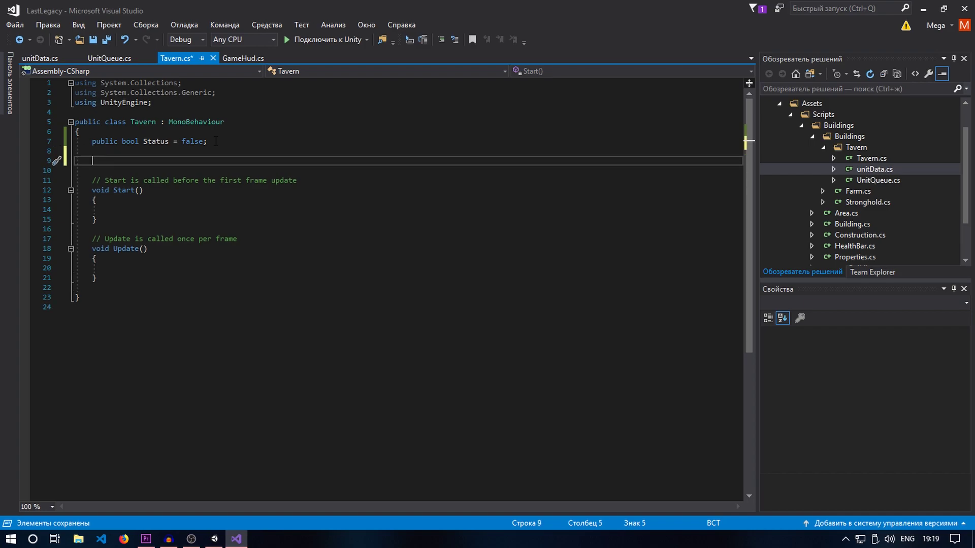
pyautogui.write('public List<')
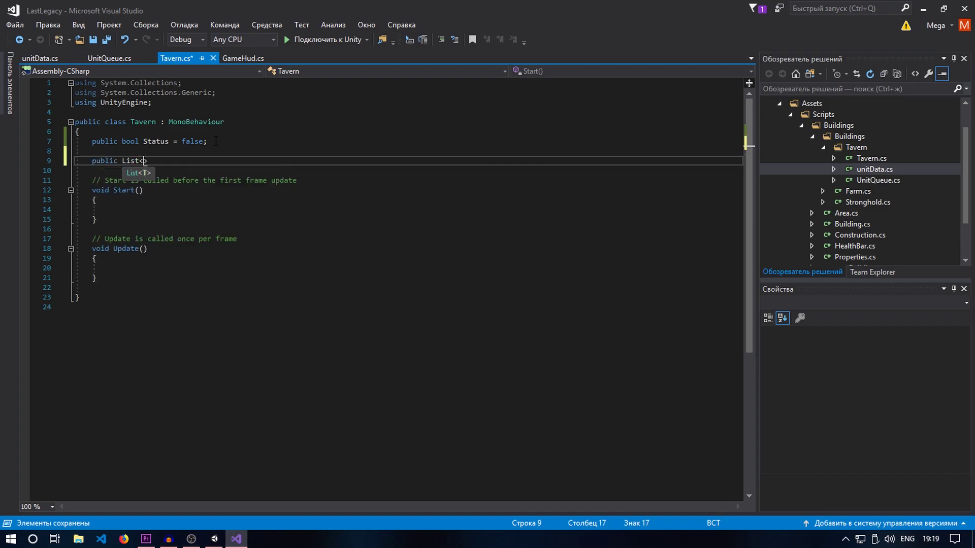
pyautogui.write('unitd')
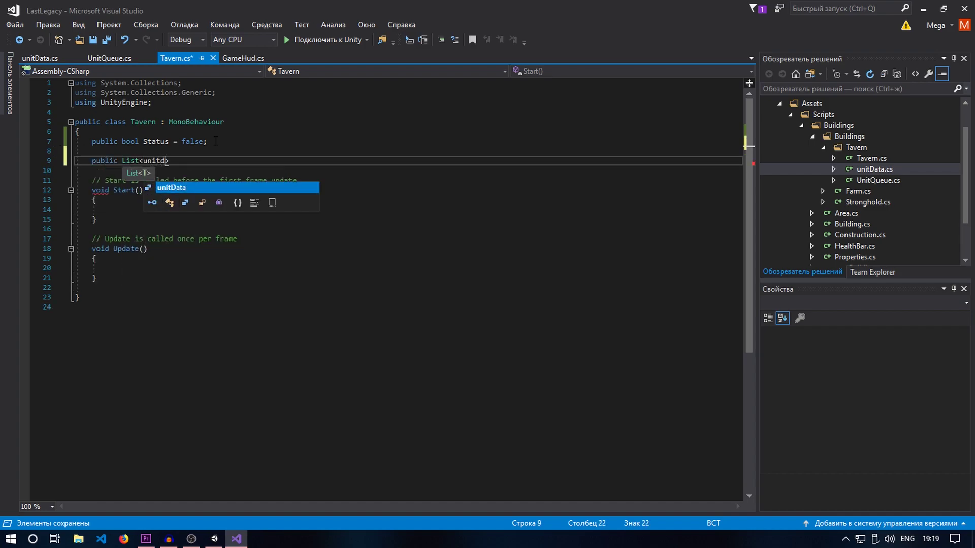
pyautogui.press('Tab')
pyautogui.write('> U')
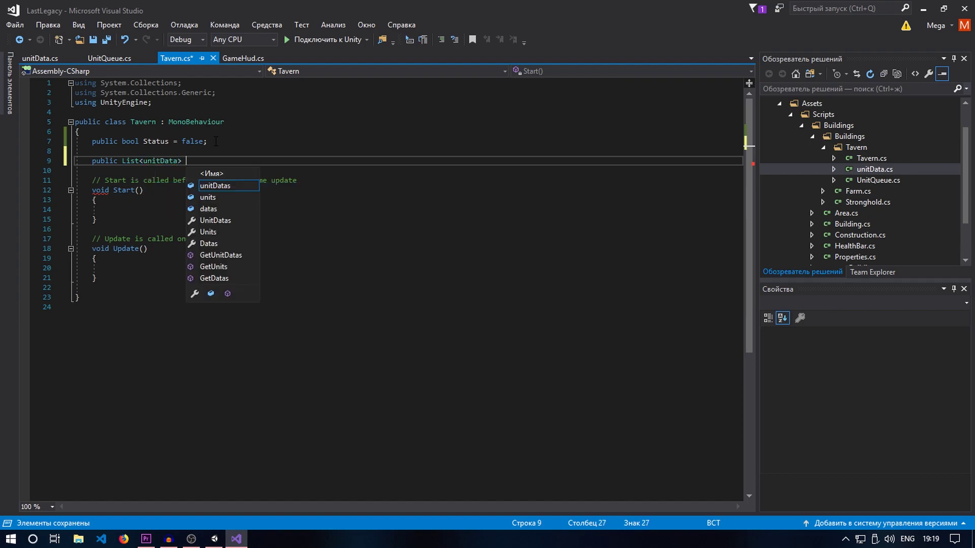
pyautogui.write('nits = ')
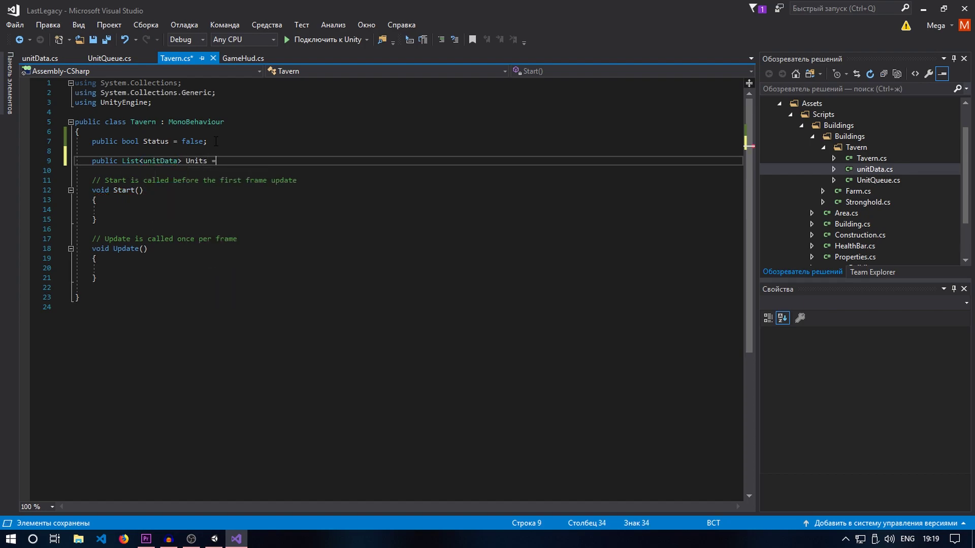
pyautogui.write('new l')
pyautogui.press('Tab')
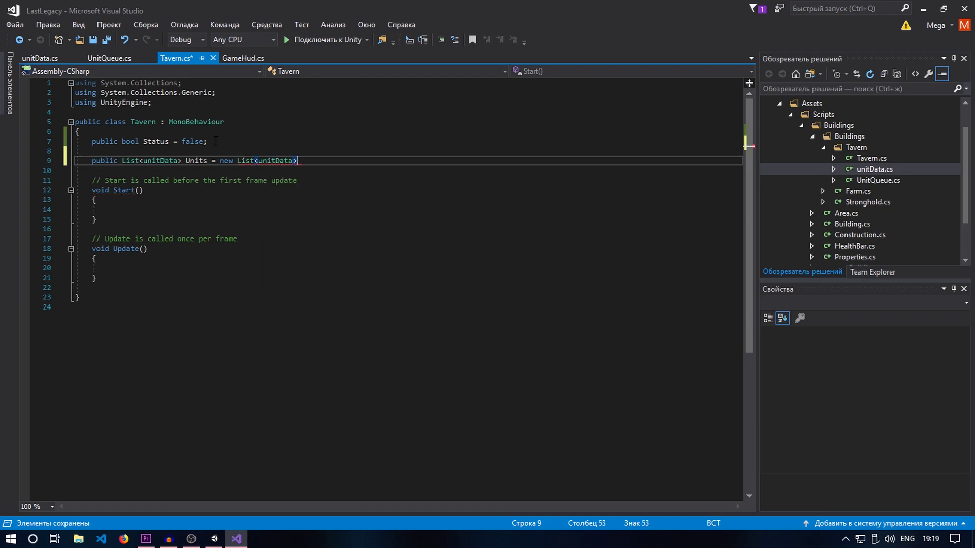
pyautogui.write('();')
pyautogui.hotkey('ctrl', 's')
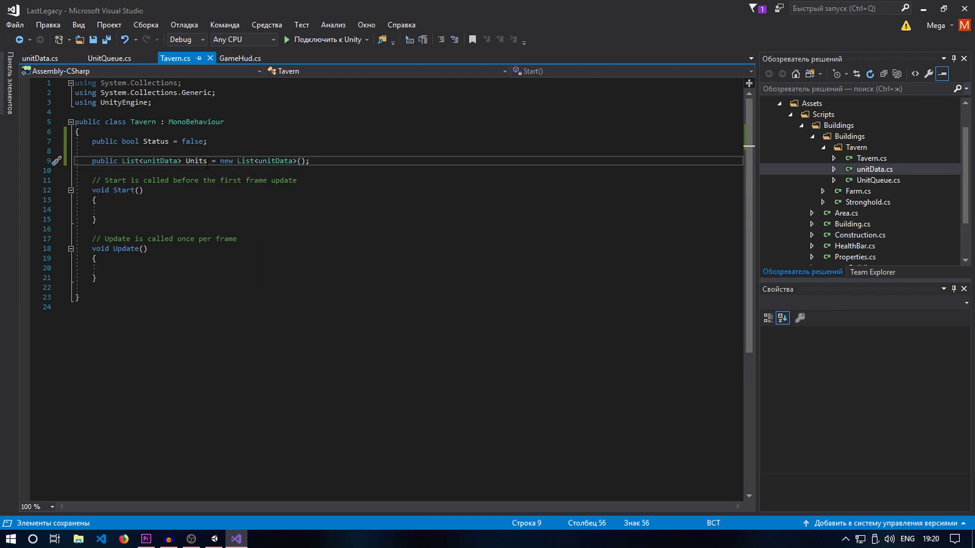
pyautogui.doubleClick(187, 162)
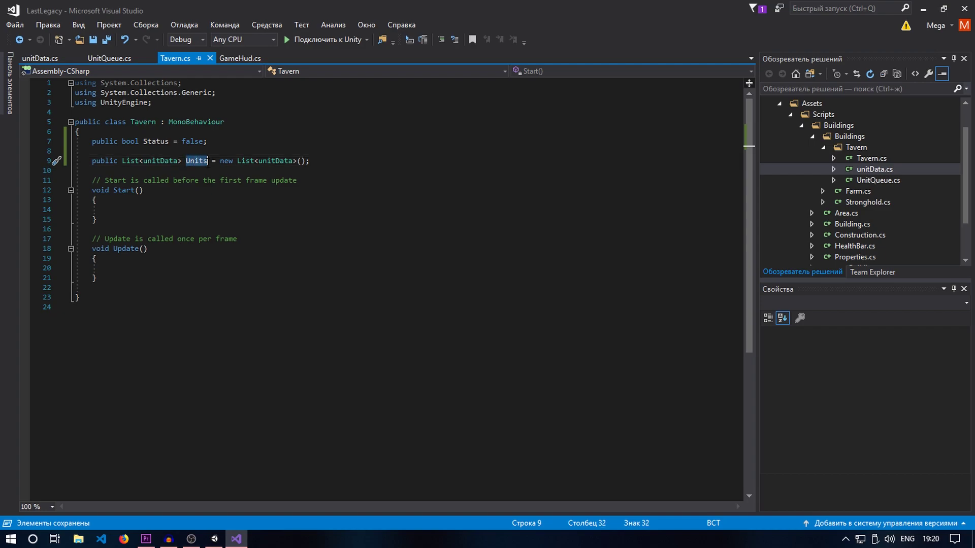
pyautogui.click(326, 161)
# Back in Unity, select the Tavern prefab in Assets > Prefabs > Buildings to show it in the Inspector
pyautogui.click(215, 539)
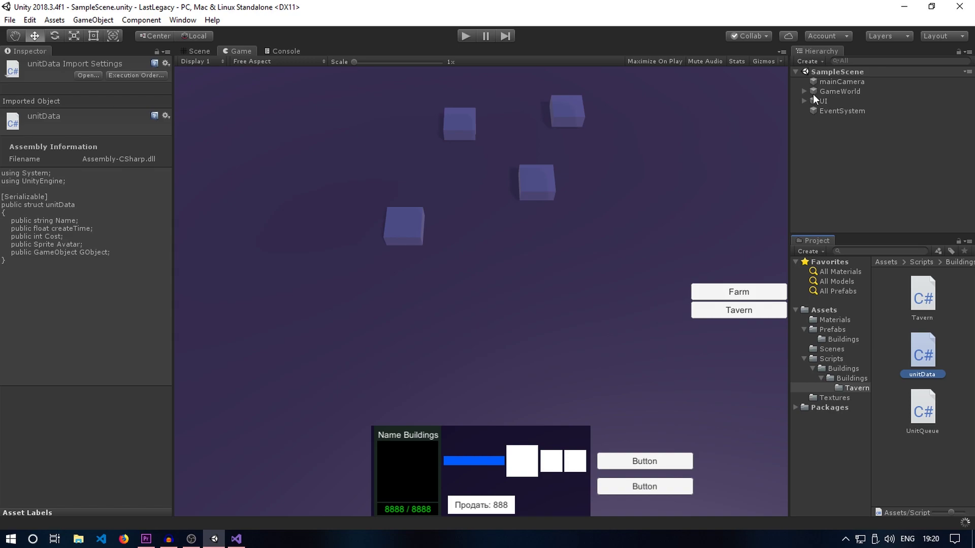
pyautogui.click(839, 340)
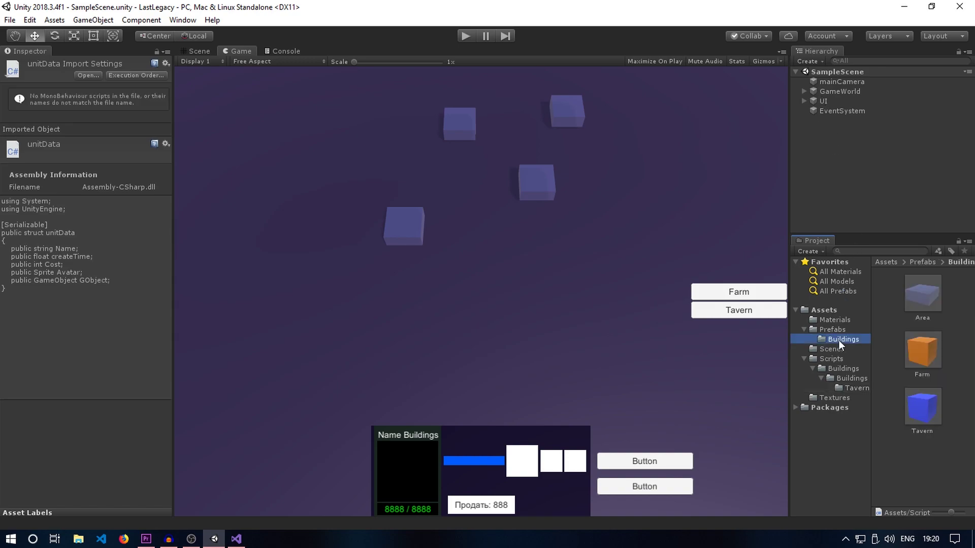
pyautogui.click(926, 413)
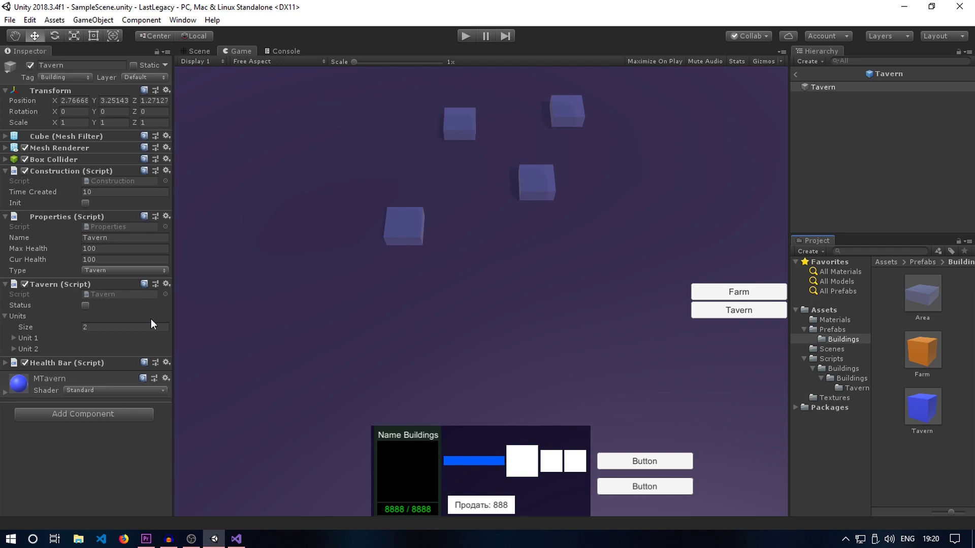
# Reset the Tavern's Units list to size 0, then set it to 2 elements
pyautogui.click(74, 330)
pyautogui.write('0')
pyautogui.press('Return')
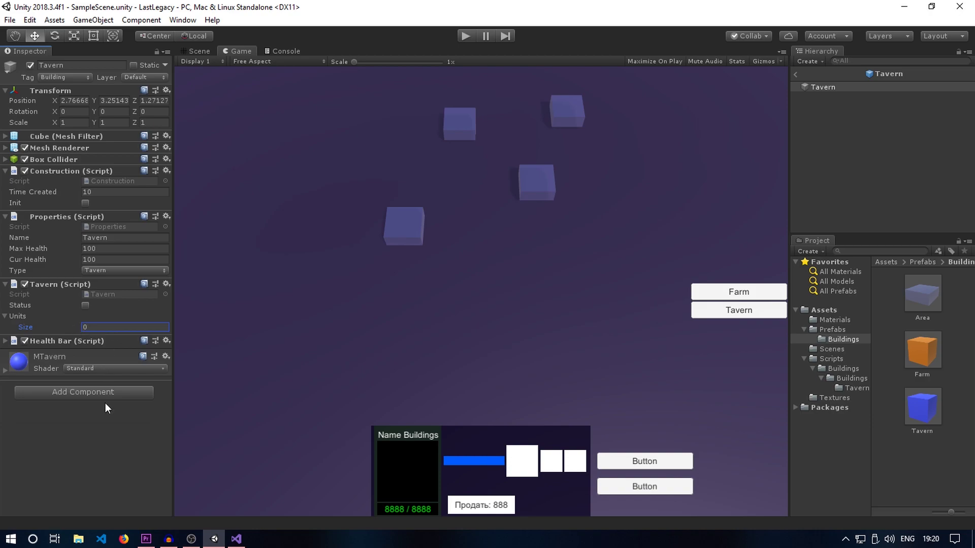
pyautogui.click(86, 406)
pyautogui.click(104, 327)
pyautogui.write('2')
pyautogui.press('Return')
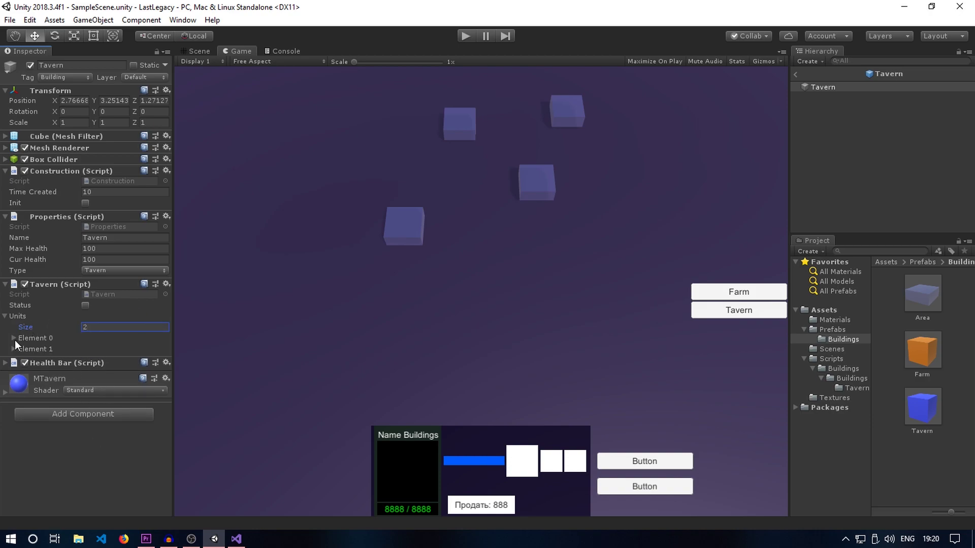
# Set the first element to name 'Unit 1', create time 5, cost 25, avatar RoflaDog-1
pyautogui.click(14, 339)
pyautogui.click(102, 350)
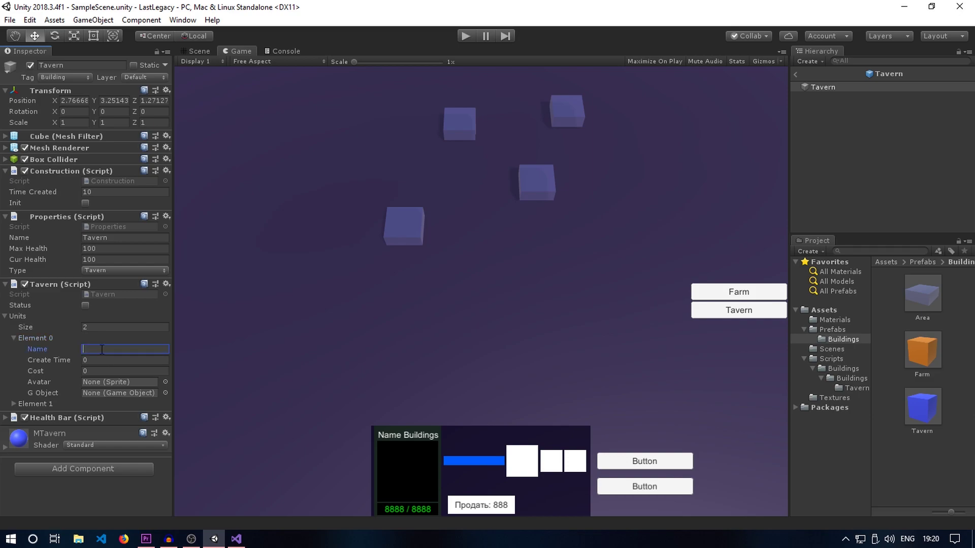
pyautogui.write('Unit 1')
pyautogui.press('Tab')
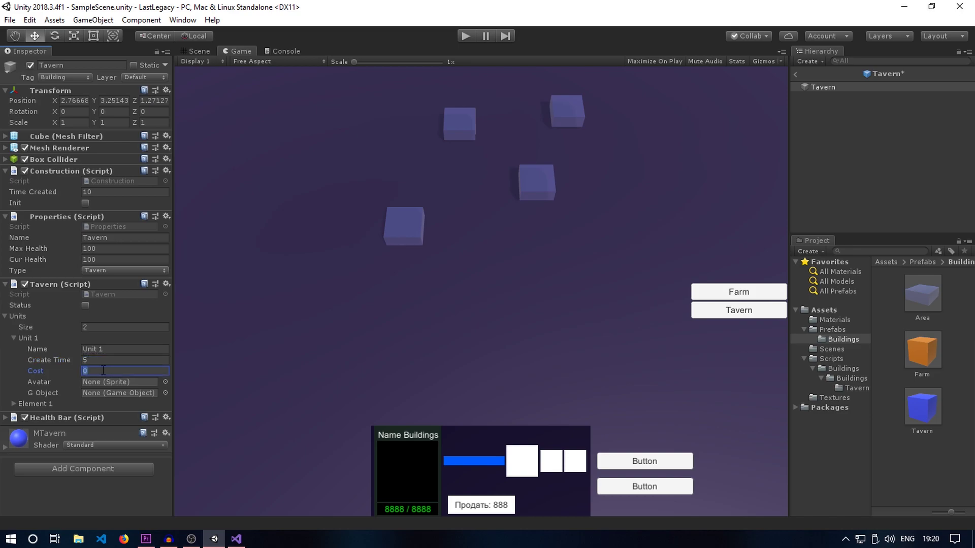
pyautogui.write('5')
pyautogui.press('Tab')
pyautogui.write('25')
pyautogui.click(834, 399)
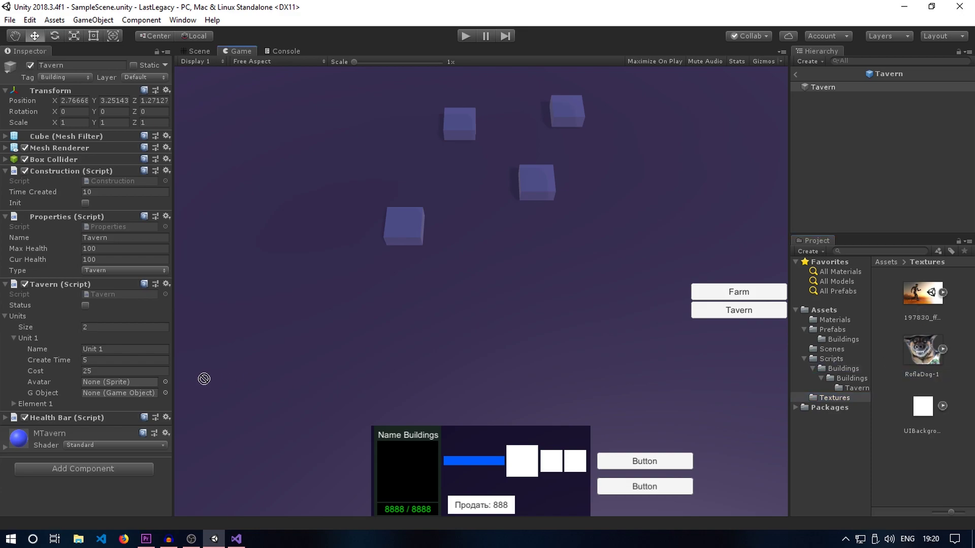
pyautogui.moveTo(922, 349); pyautogui.dragTo(133, 382)
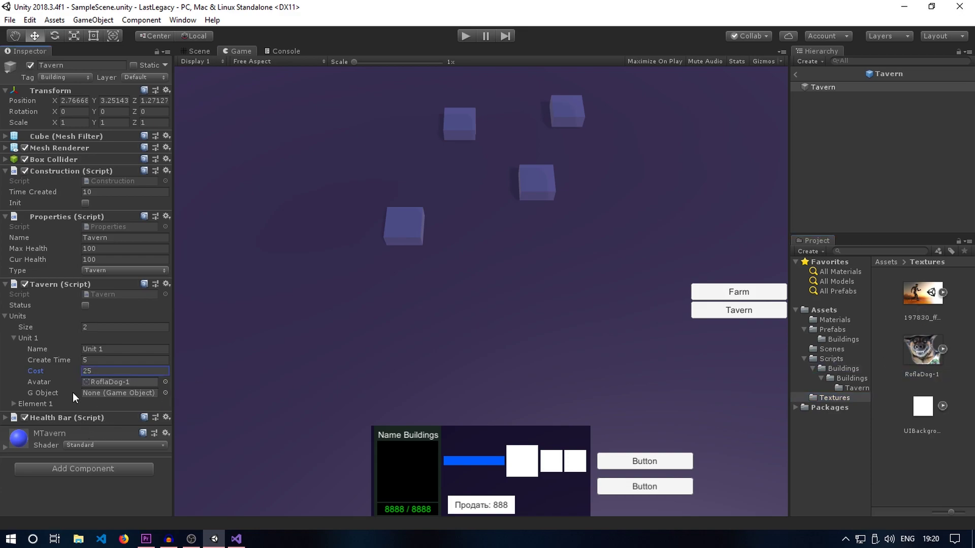
# Set the second element to name 'Unit 2', create time 10, cost 25, avatar 197830_ff0a_2
pyautogui.click(23, 398)
pyautogui.scroll(-1, 61, 396)
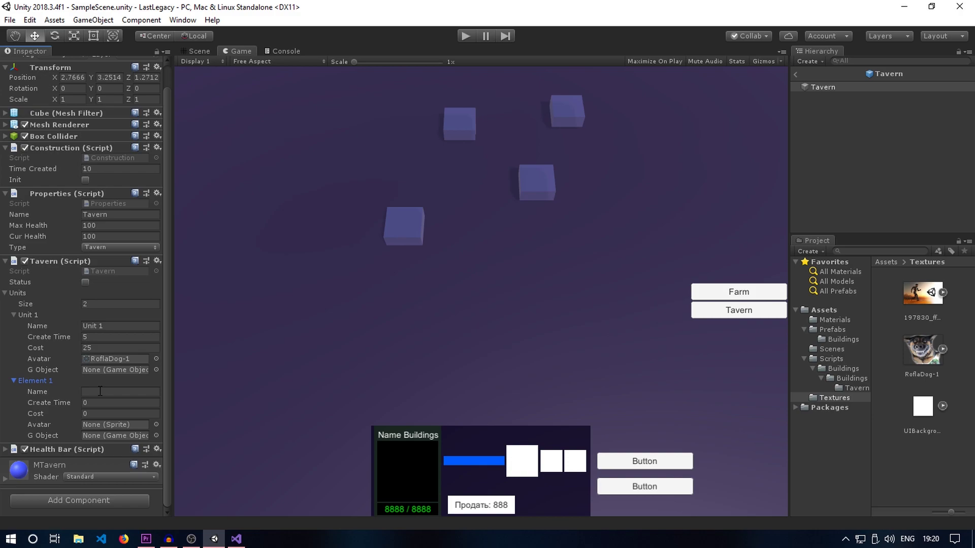
pyautogui.click(99, 391)
pyautogui.write('Unit 2')
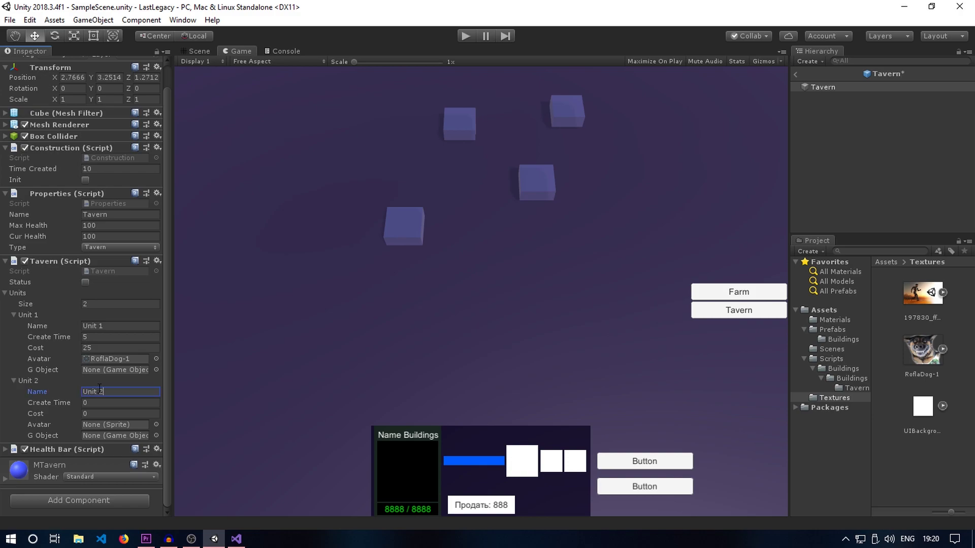
pyautogui.click(100, 402)
pyautogui.write('10')
pyautogui.click(103, 414)
pyautogui.write('2')
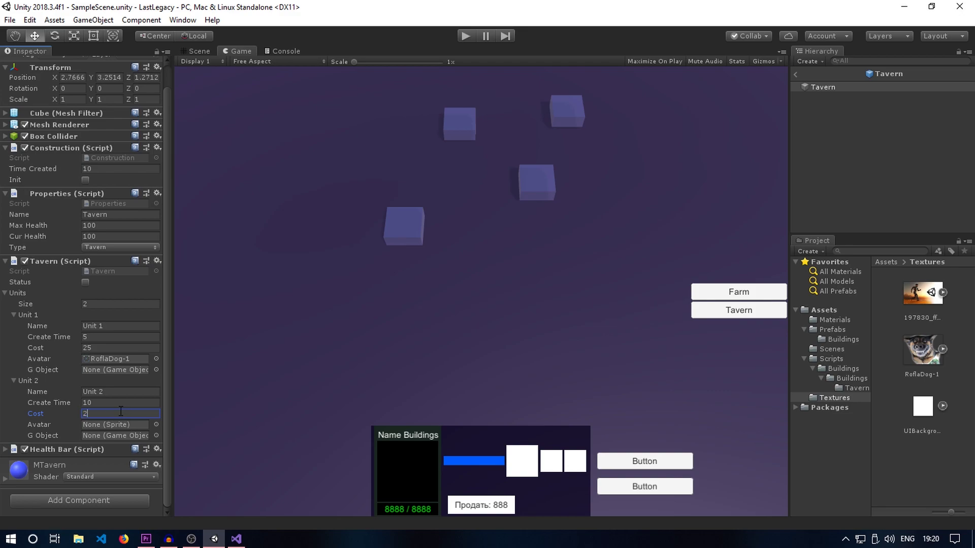
pyautogui.write('5')
pyautogui.click(108, 426)
pyautogui.moveTo(108, 427); pyautogui.dragTo(108, 427)
# Collapse the Unit 1 and Unit 2 entries in the Units list
pyautogui.click(13, 316)
pyautogui.click(13, 348)
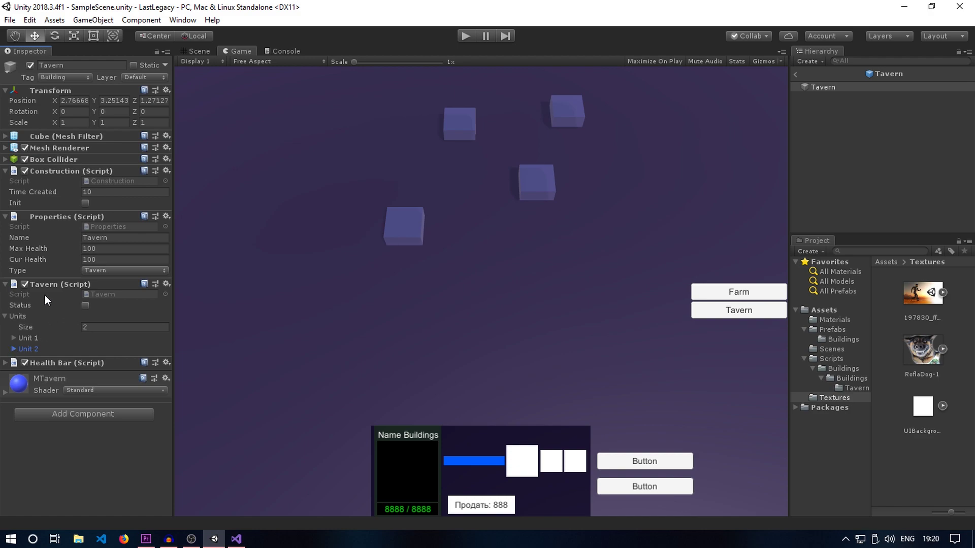
pyautogui.click(106, 328)
# In Tavern.cs, add 'public List<int> unitQueue = new List<int>();' below Units and save
pyautogui.click(236, 540)
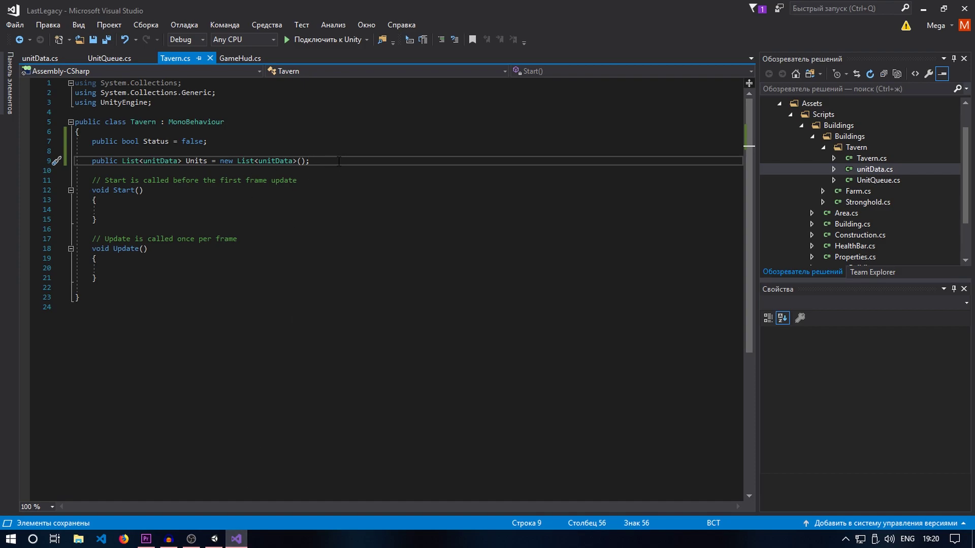
pyautogui.press('Return')
pyautogui.press('Return')
pyautogui.write('public ')
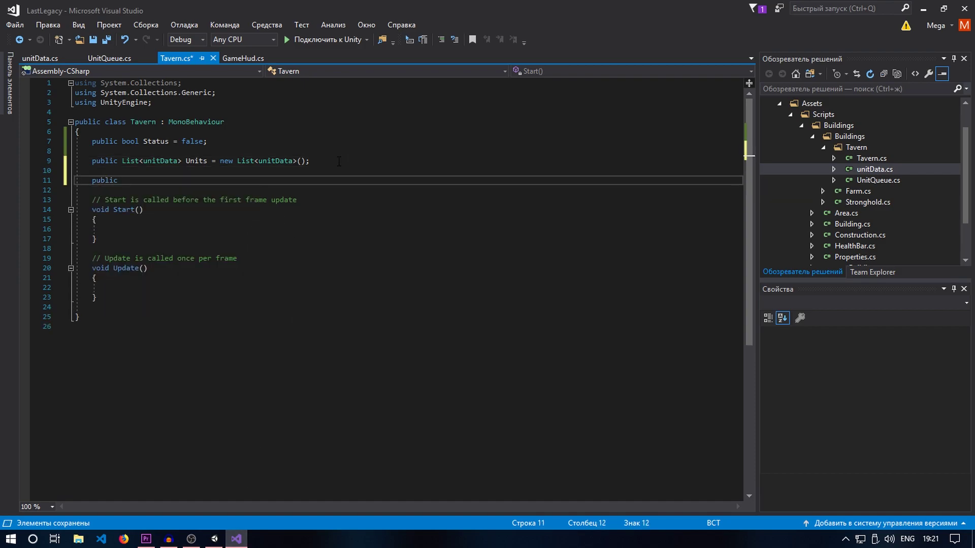
pyautogui.write('List<')
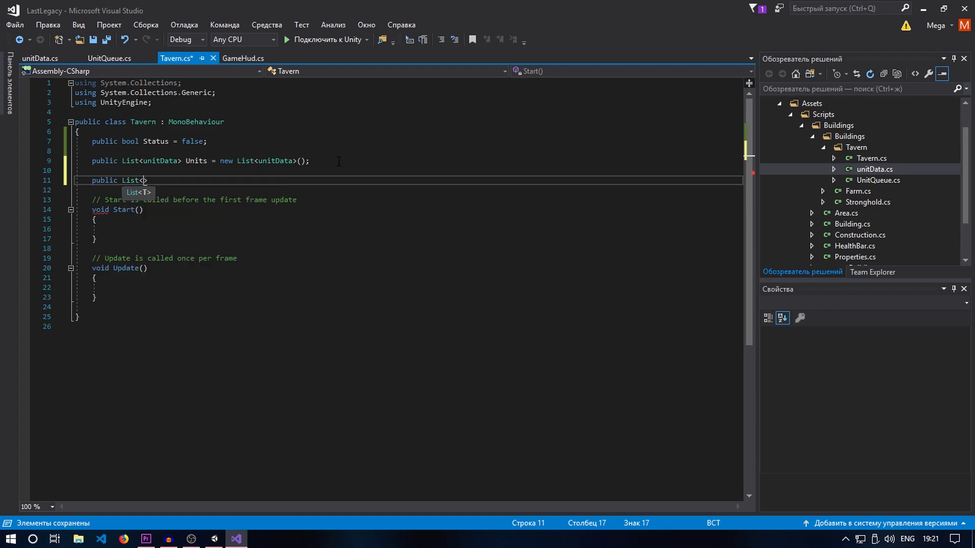
pyautogui.write('int')
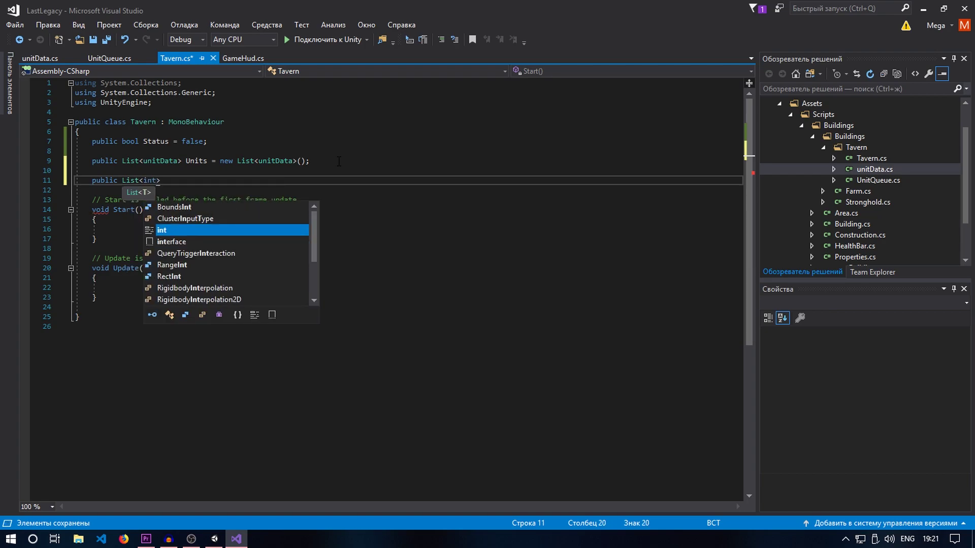
pyautogui.write('>')
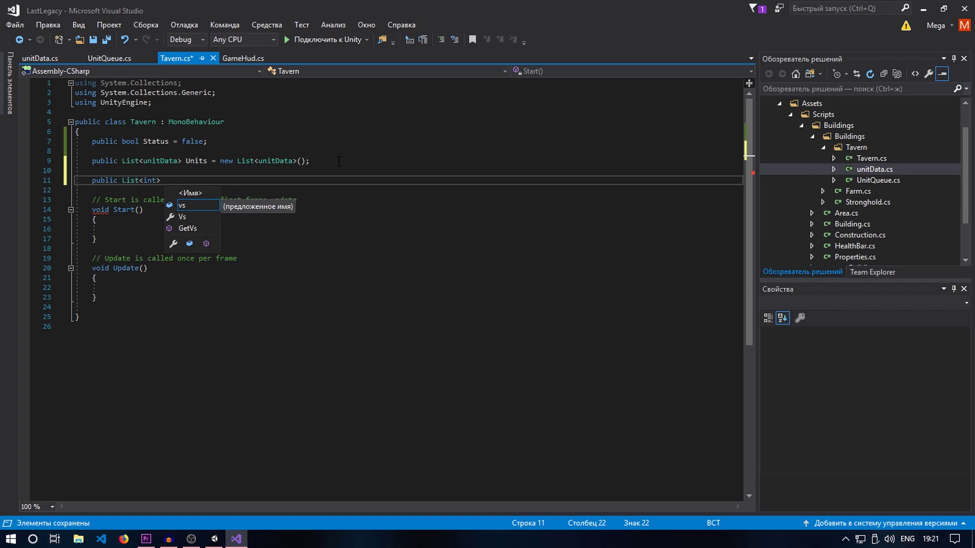
pyautogui.write('unity')
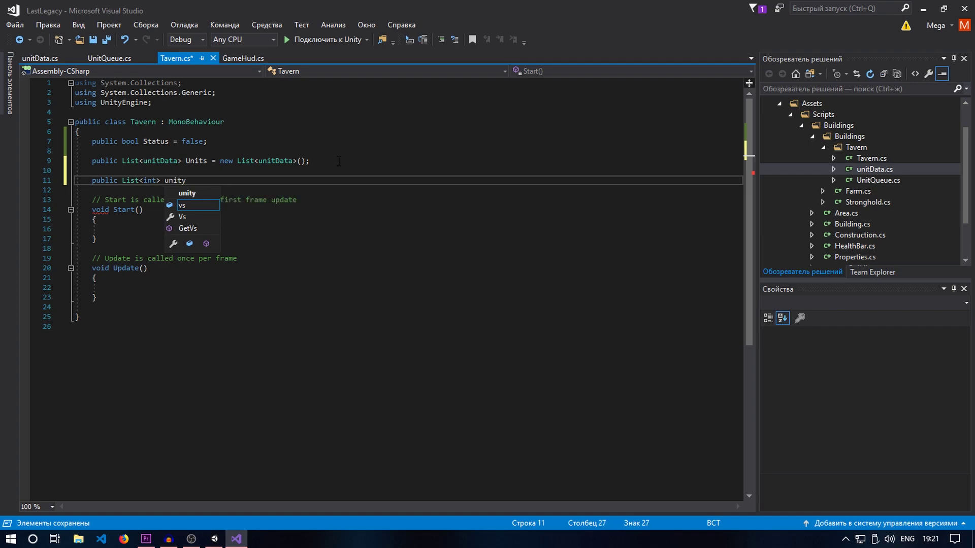
pyautogui.press('BackSpace')
pyautogui.write('Qu')
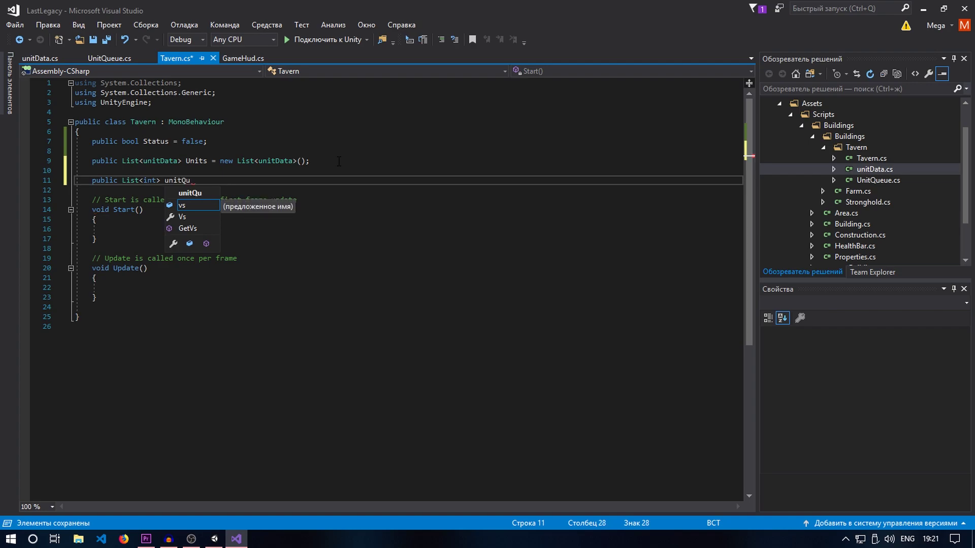
pyautogui.write('eue')
pyautogui.write(' = ')
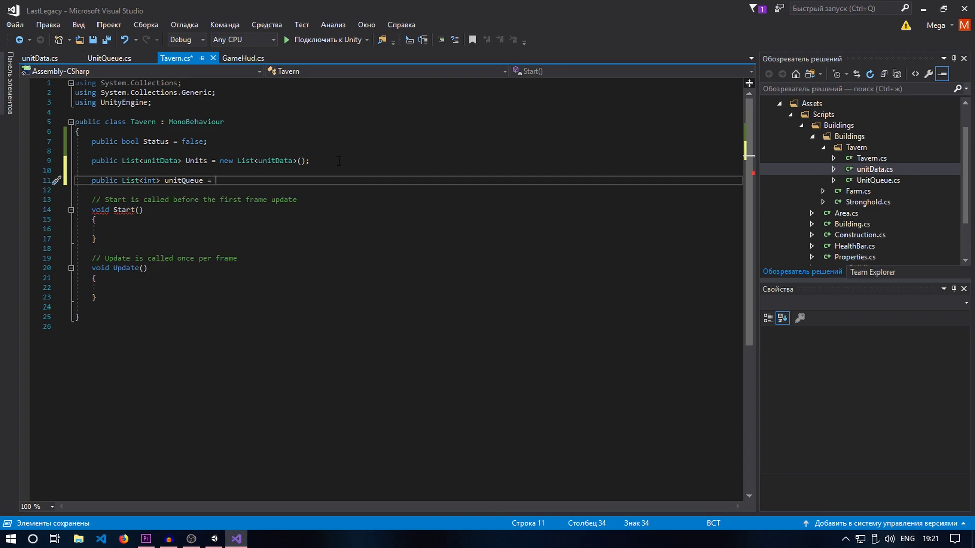
pyautogui.write('new List<int>();')
pyautogui.hotkey('ctrl', 's')
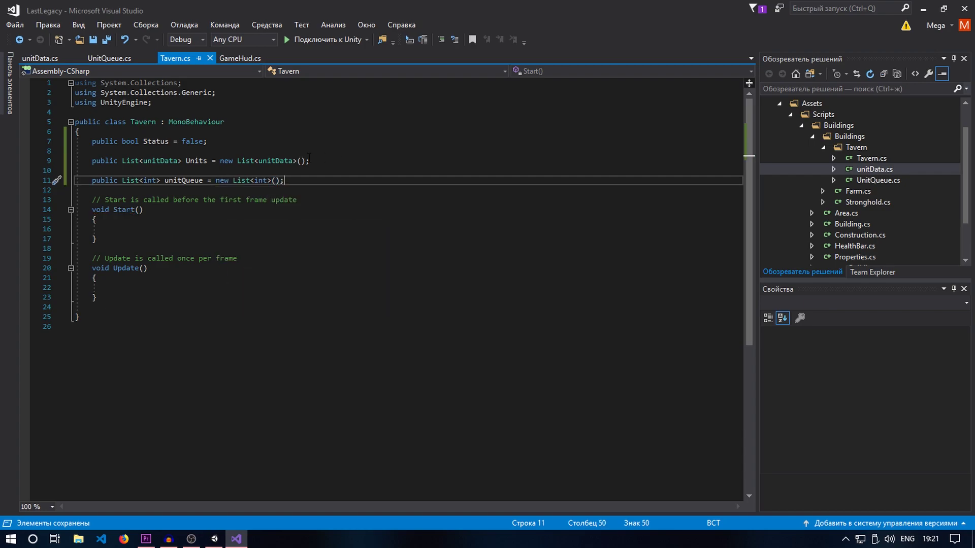
# Review the unitQueue declaration's name and List<int> type, ending with the caret in Update()
pyautogui.doubleClick(167, 182)
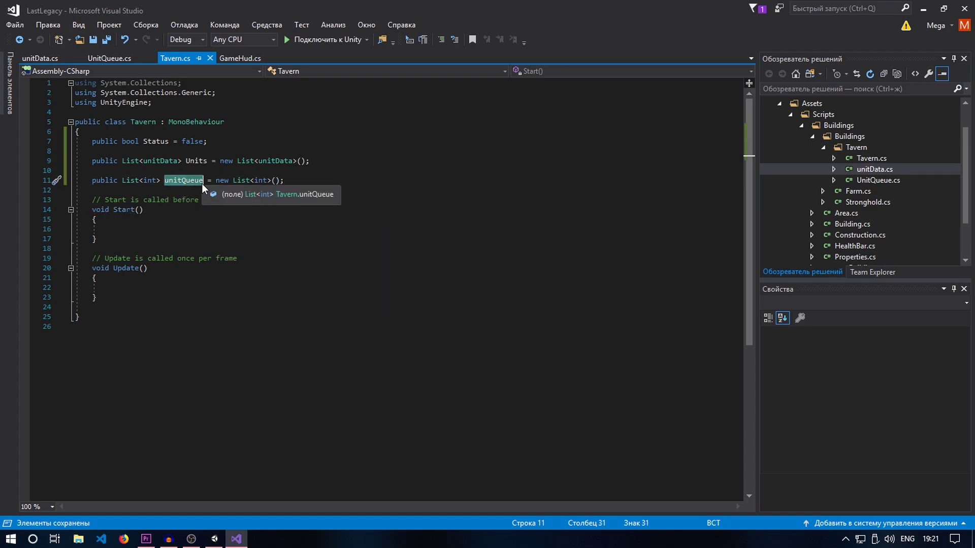
pyautogui.click(229, 229)
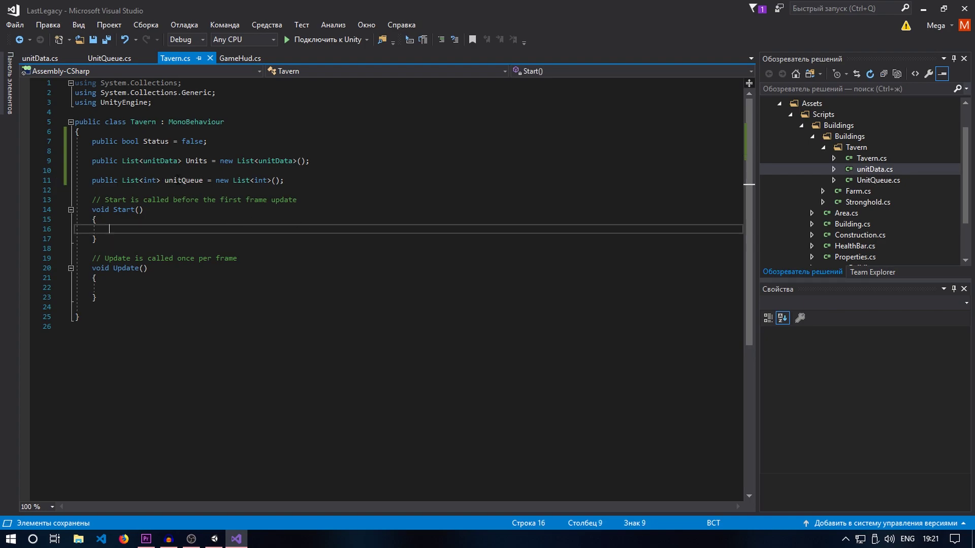
pyautogui.moveTo(122, 181); pyautogui.dragTo(161, 180)
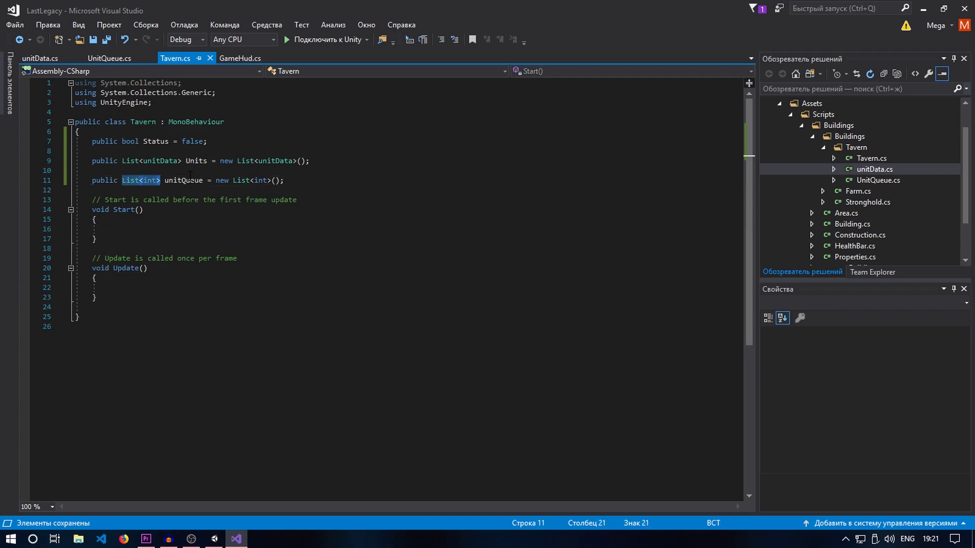
pyautogui.click(294, 180)
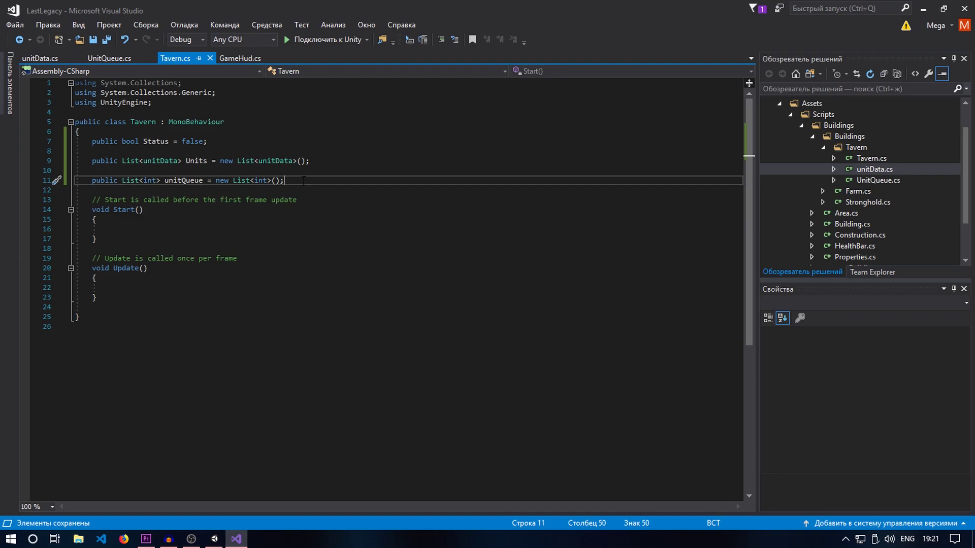
pyautogui.click(157, 228)
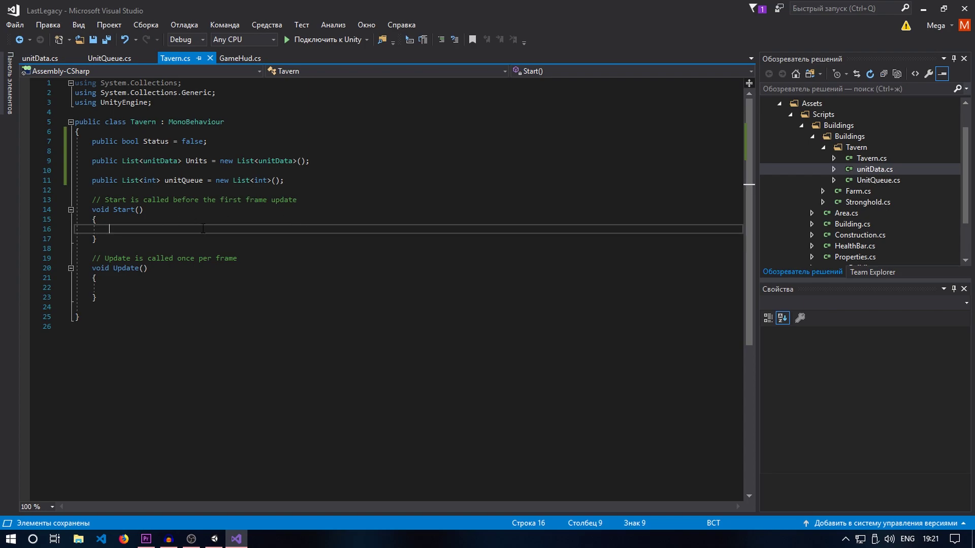
pyautogui.click(153, 288)
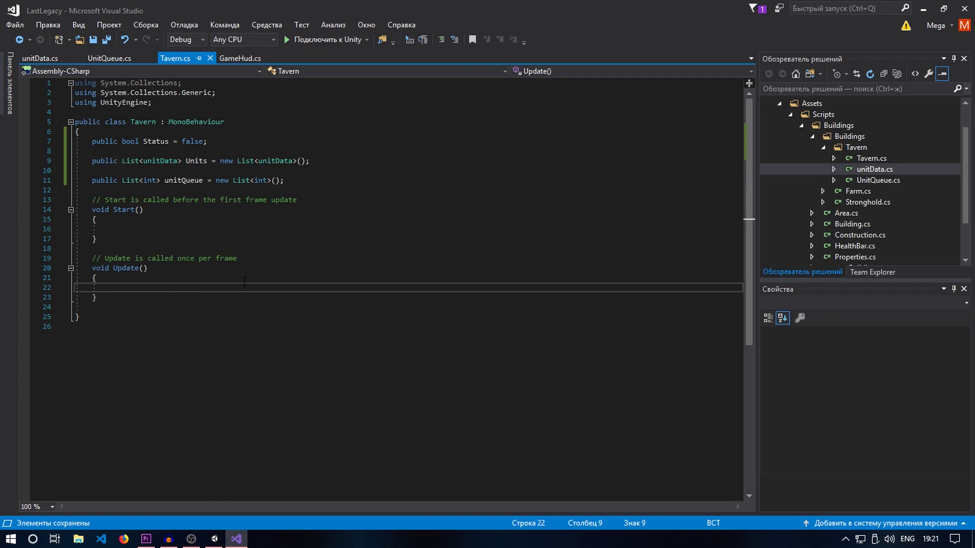
# Below Status, add 'public float maxTime = 0.0f;' and 'public float curTime = 0.0f;' and save
pyautogui.click(206, 153)
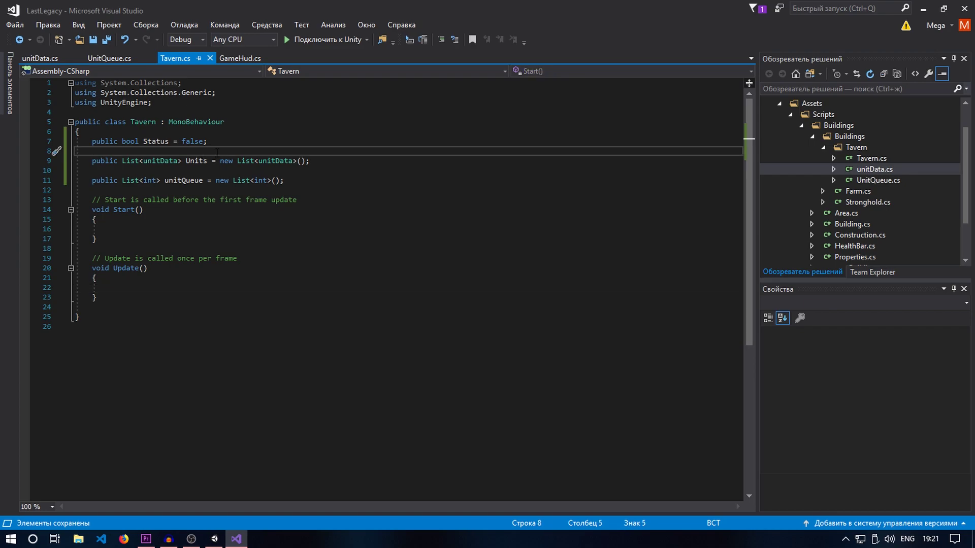
pyautogui.press('Return')
pyautogui.press('Return')
pyautogui.press('Up')
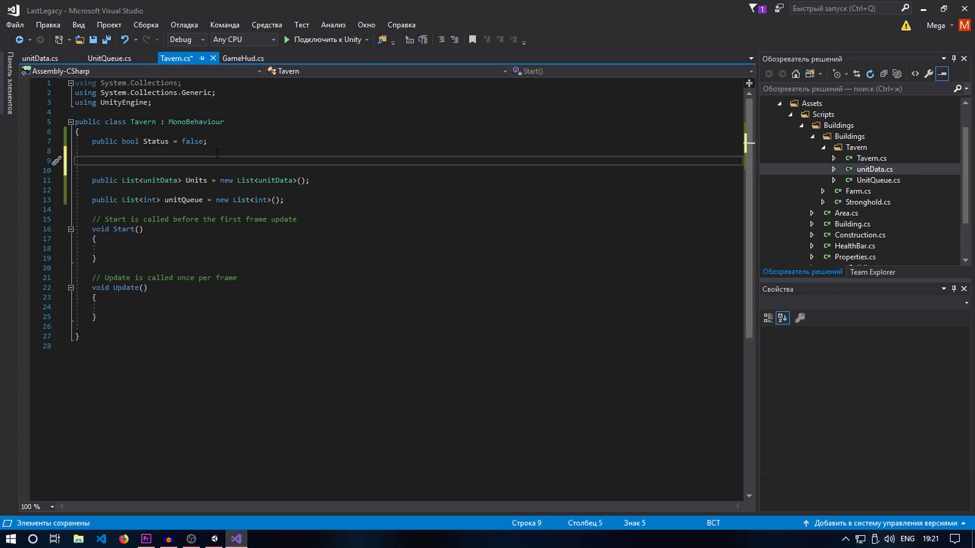
pyautogui.write('public flo')
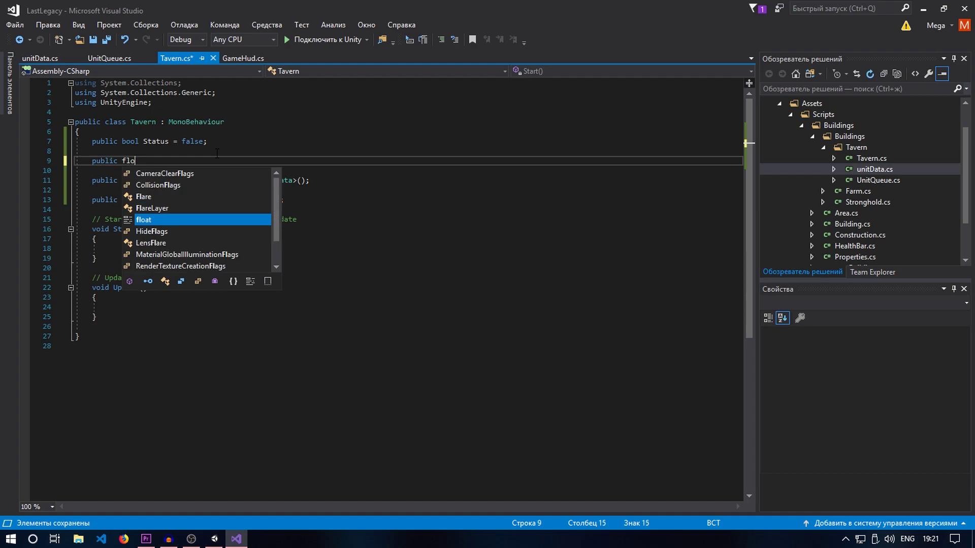
pyautogui.write('at maxTime')
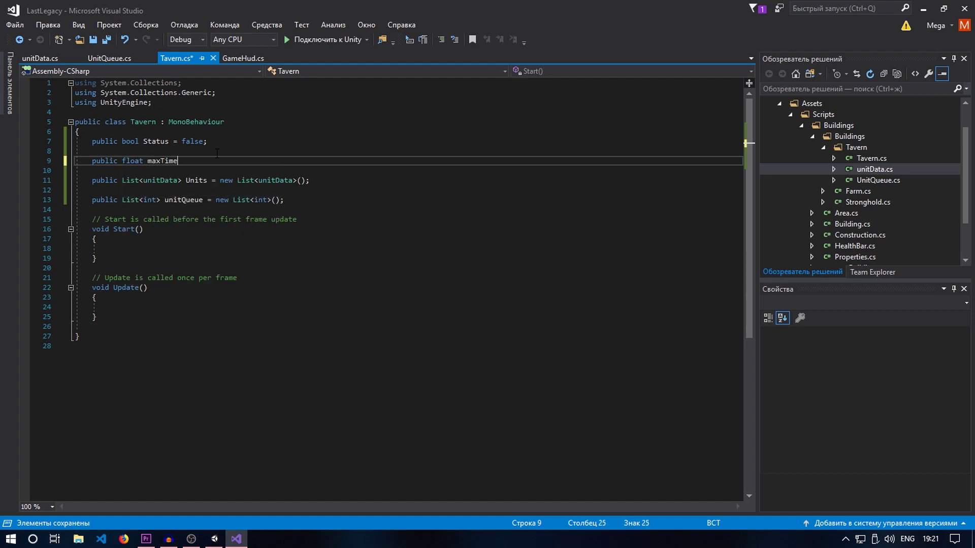
pyautogui.write(' = 0.0f;')
pyautogui.press('Return')
pyautogui.write('pu')
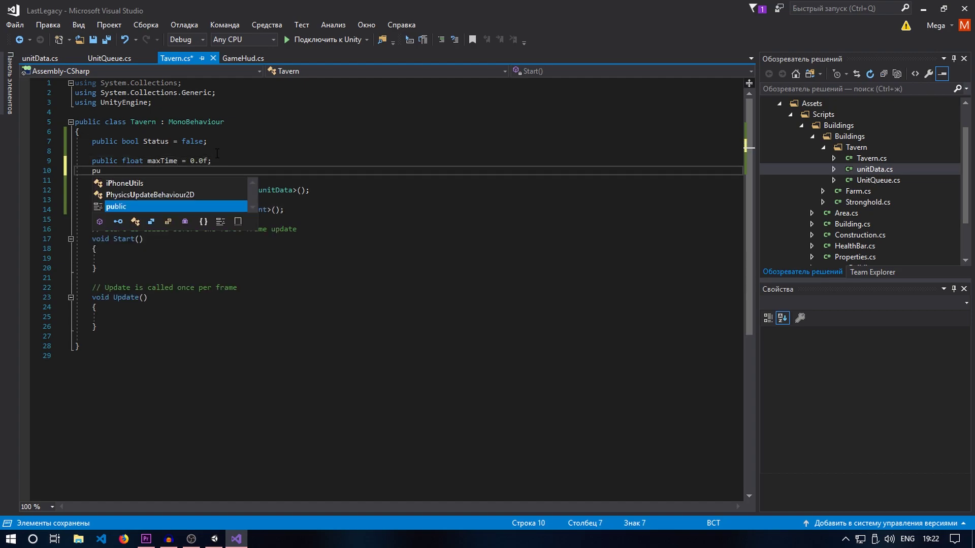
pyautogui.write('blic float c')
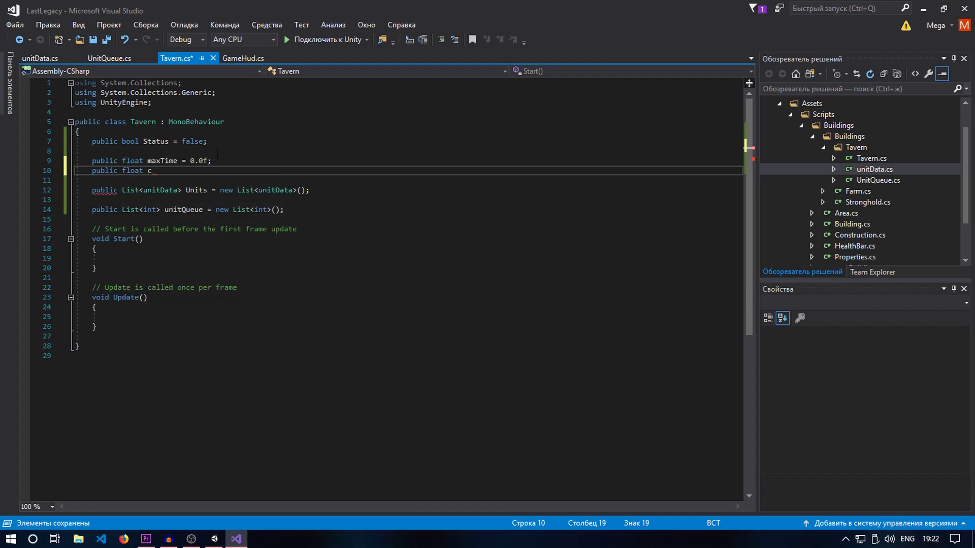
pyautogui.write('urTime = 0.')
pyautogui.write('0f;')
pyautogui.hotkey('ctrl', 's')
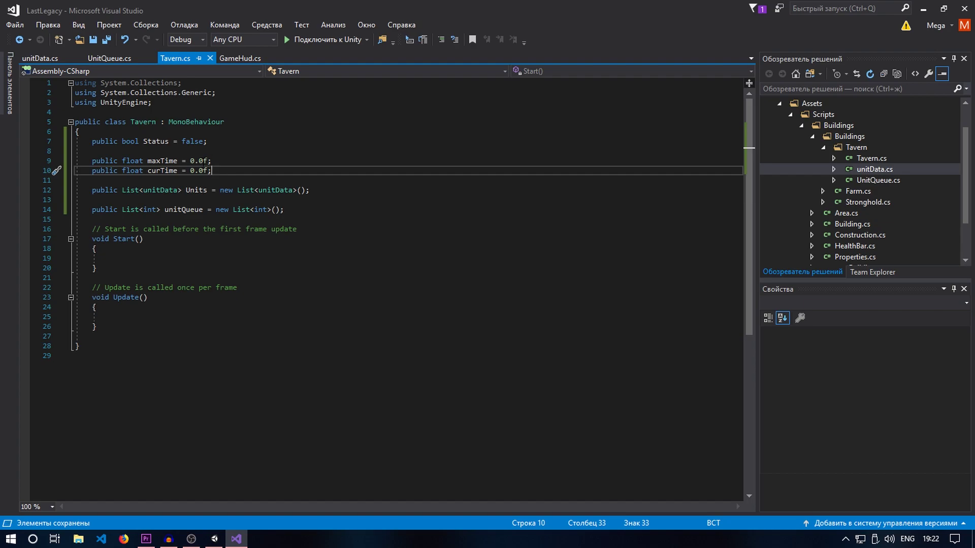
# In Update(), add an if (Status) block and save
pyautogui.click(172, 317)
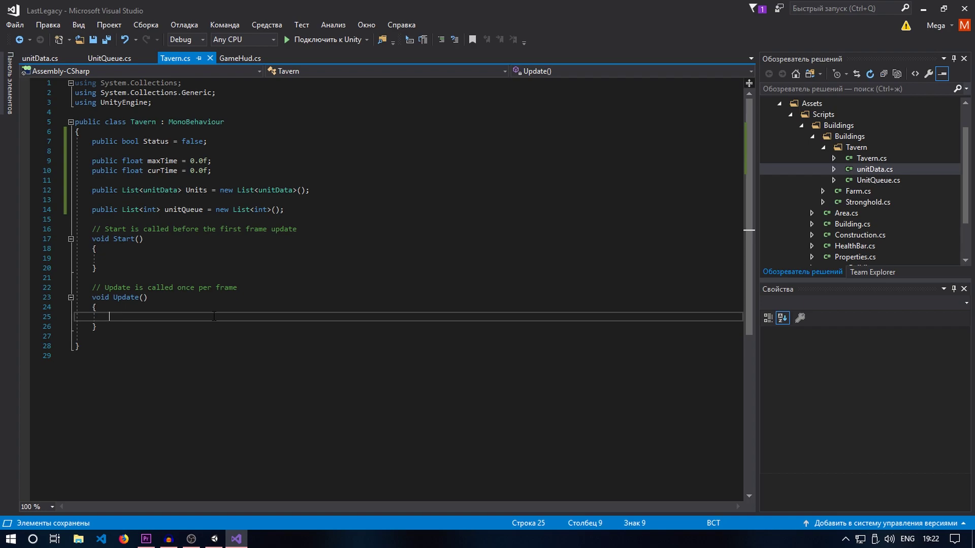
pyautogui.write('if(')
pyautogui.press('Return')
pyautogui.write('{')
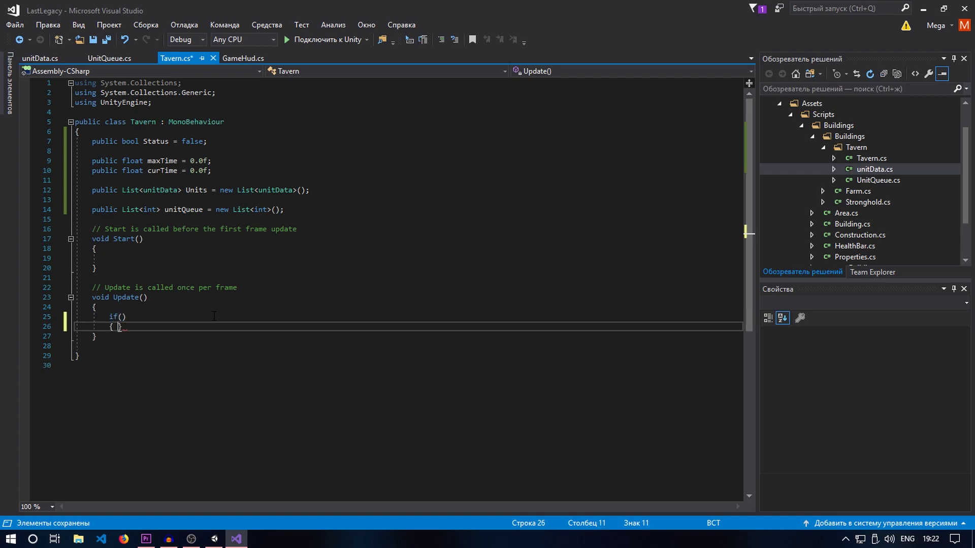
pyautogui.press('Return')
pyautogui.press('Up')
pyautogui.press('Up')
pyautogui.press('Left')
pyautogui.write('St')
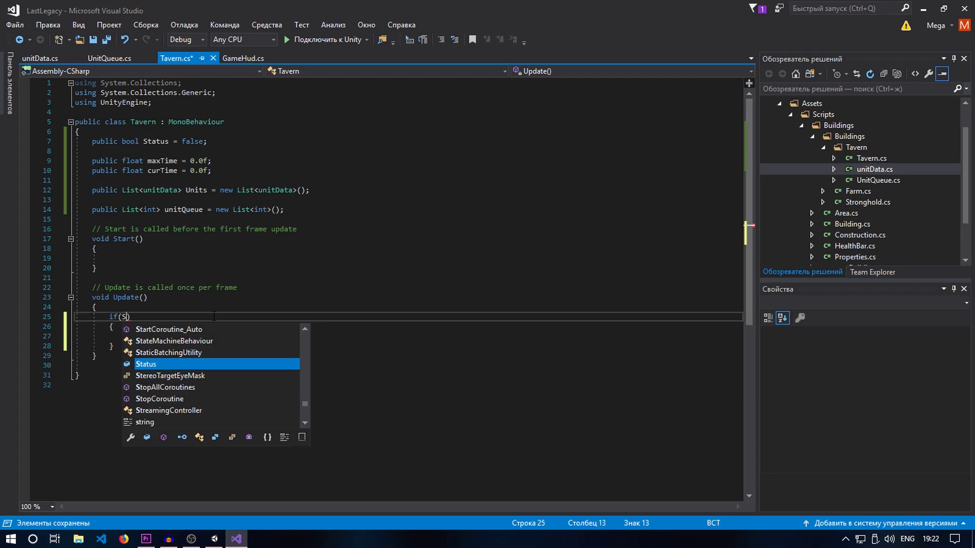
pyautogui.press('Tab')
pyautogui.press('Down')
pyautogui.press('Down')
pyautogui.hotkey('ctrl', 's')
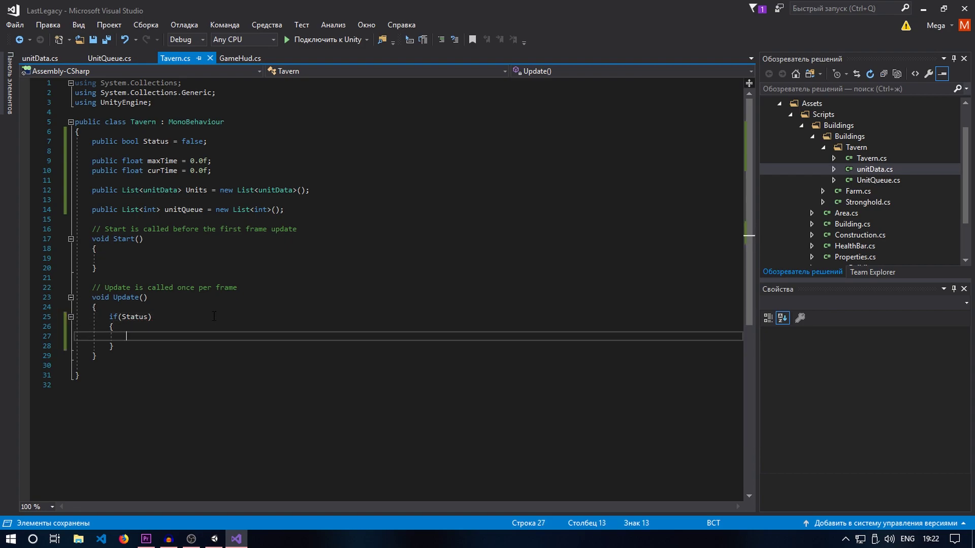
# Inside the Status block, start a nested if statement conditioned on unitQueue
pyautogui.write('if')
pyautogui.press('Tab')
pyautogui.press('Tab')
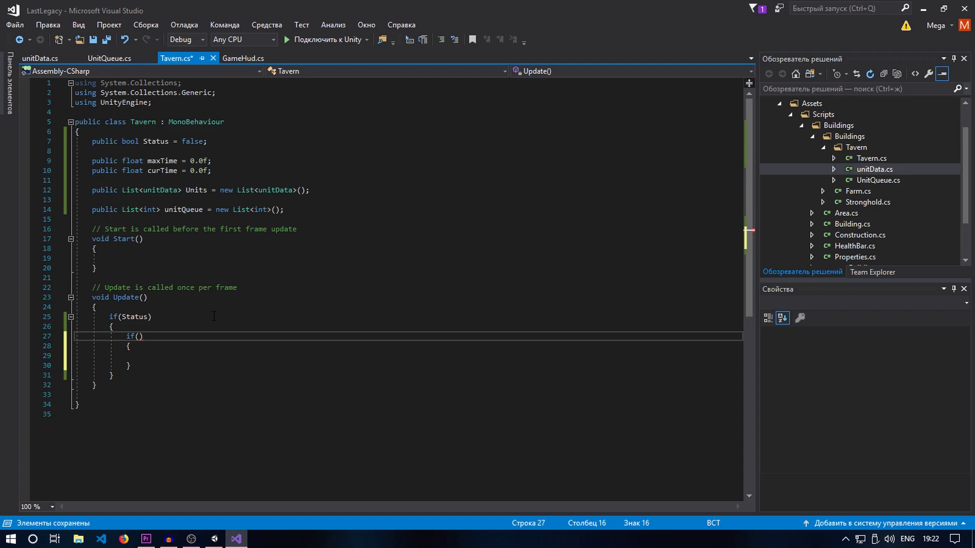
pyautogui.write('unit')
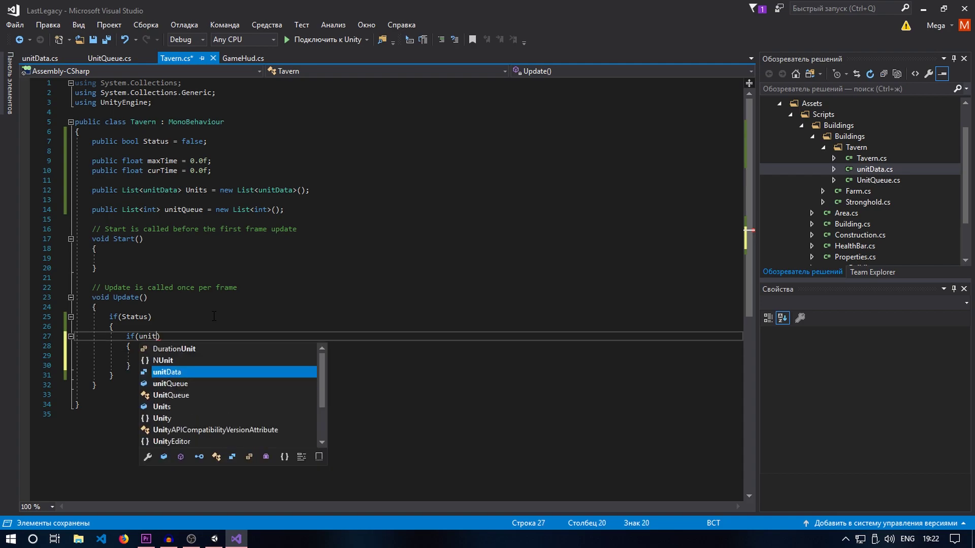
pyautogui.press('Down')
pyautogui.press('Down')
pyautogui.press('Up')
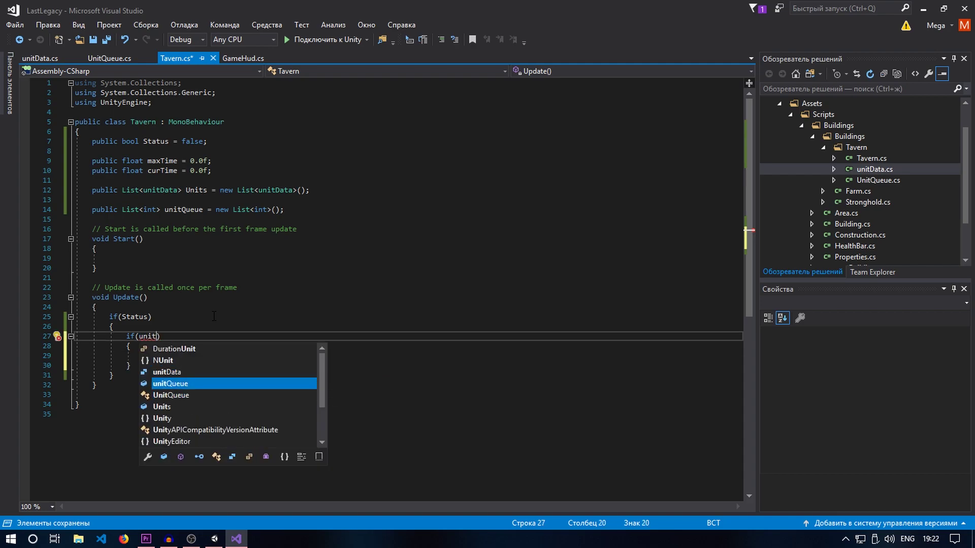
pyautogui.press('Tab')
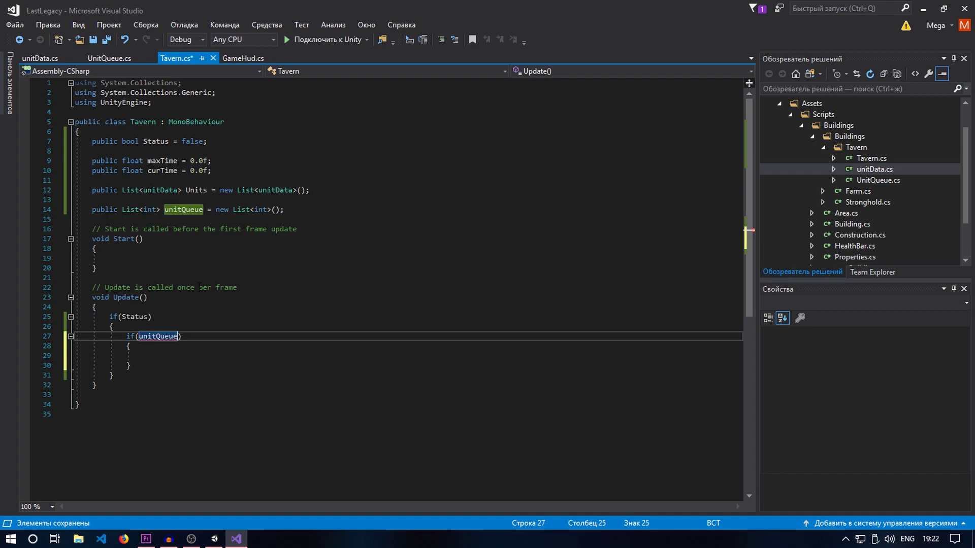
# Rename unitQueue to _unitQueue everywhere and make the condition _unitQueue.Count > 0
pyautogui.click(165, 210)
pyautogui.write('_')
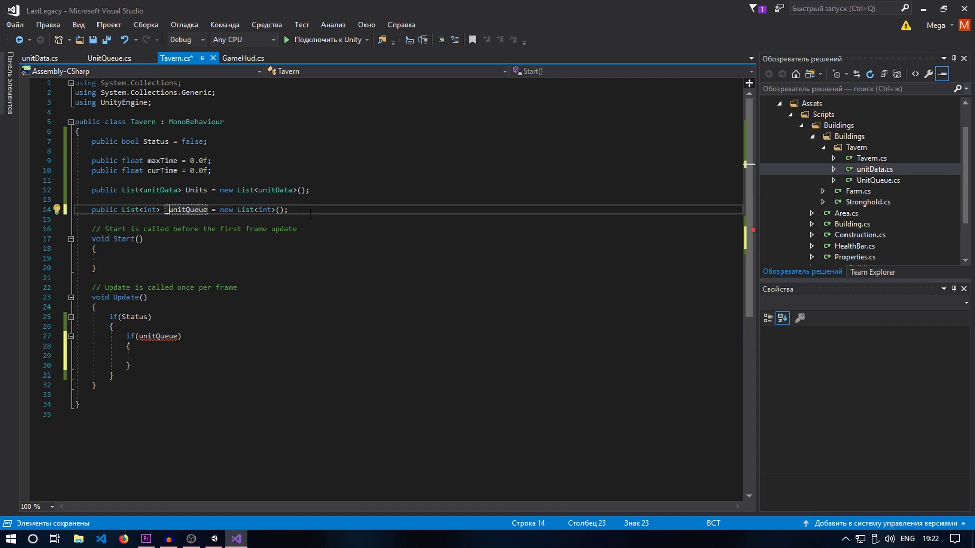
pyautogui.hotkey('ctrl', 's')
pyautogui.hotkey('ctrl', '-')
pyautogui.write('_')
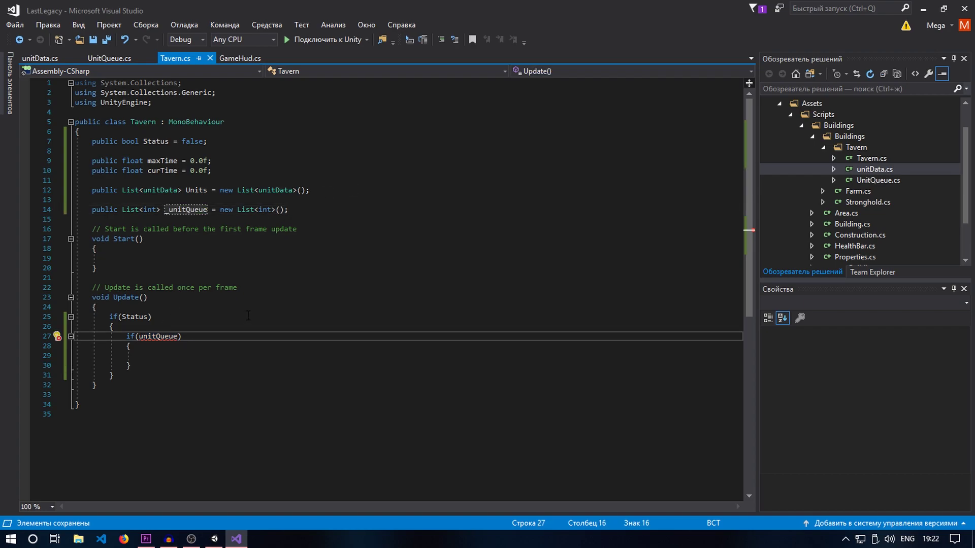
pyautogui.press('Tab')
pyautogui.write('_')
pyautogui.press('Tab')
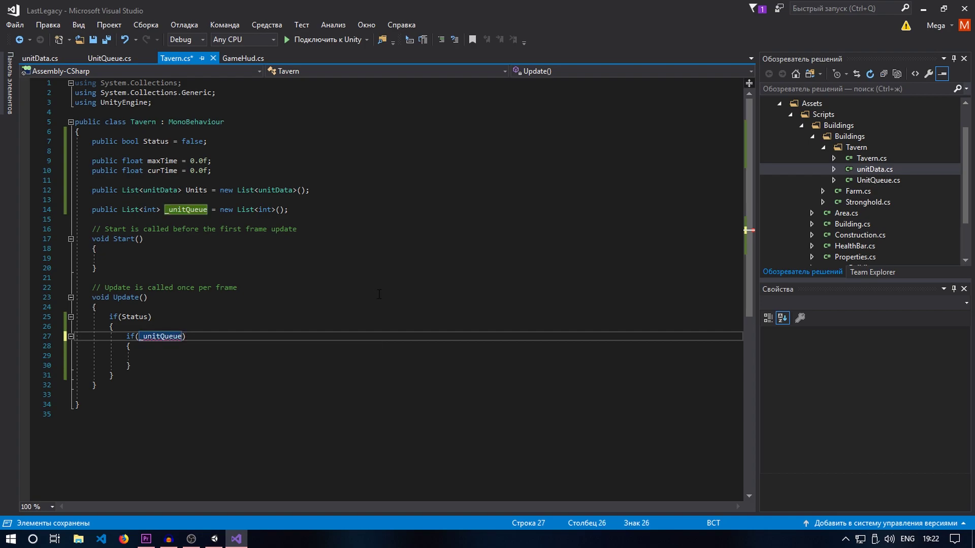
pyautogui.hotkey('ctrl', 's')
pyautogui.write('.Co')
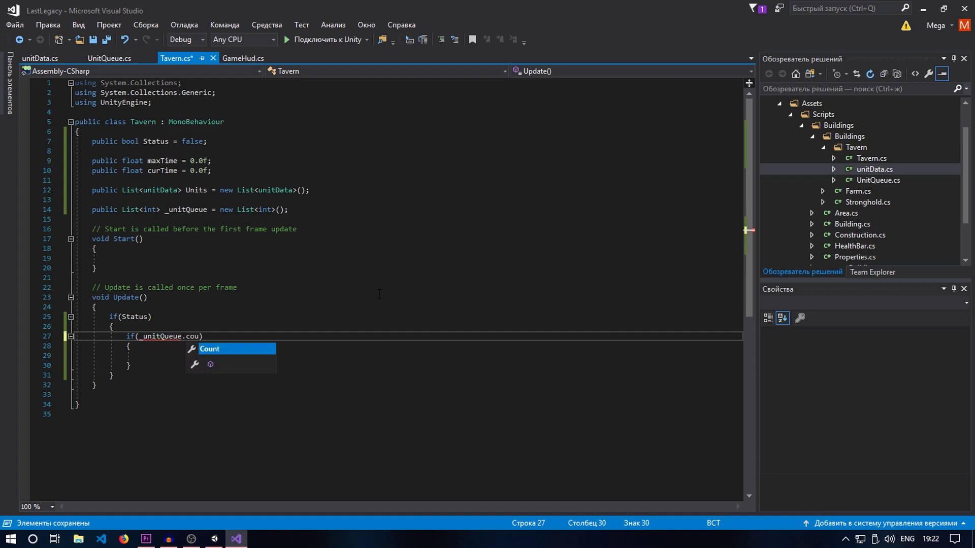
pyautogui.press('Tab')
pyautogui.write('> ')
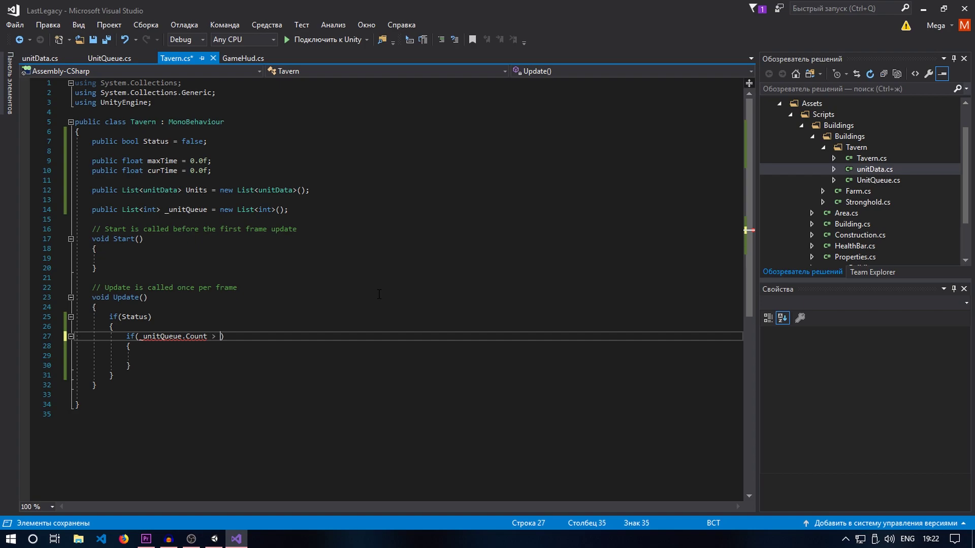
pyautogui.write('0')
pyautogui.hotkey('ctrl', 's')
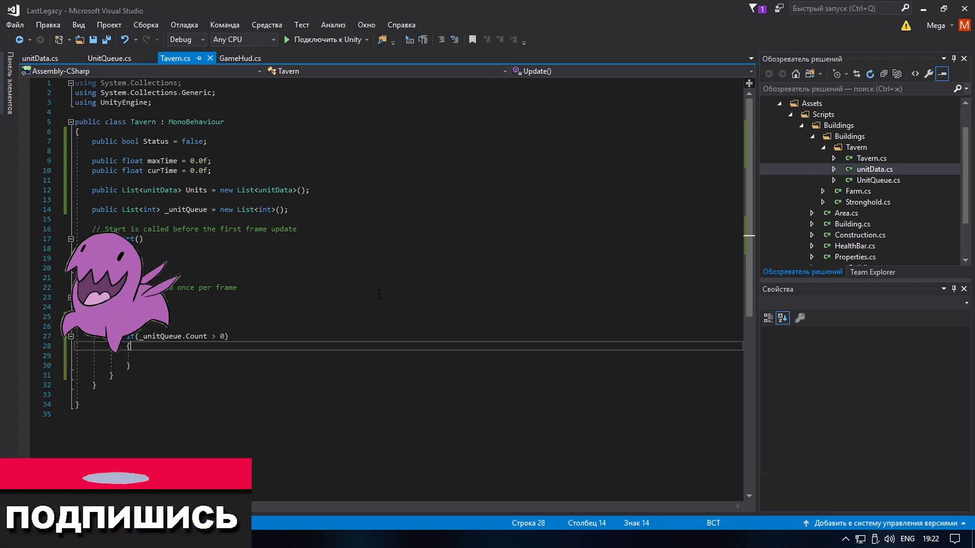
# Add an else branch that sets Status = false; and save
pyautogui.press('Down')
pyautogui.press('Down')
pyautogui.press('Return')
pyautogui.write('c')
pyautogui.press('Tab')
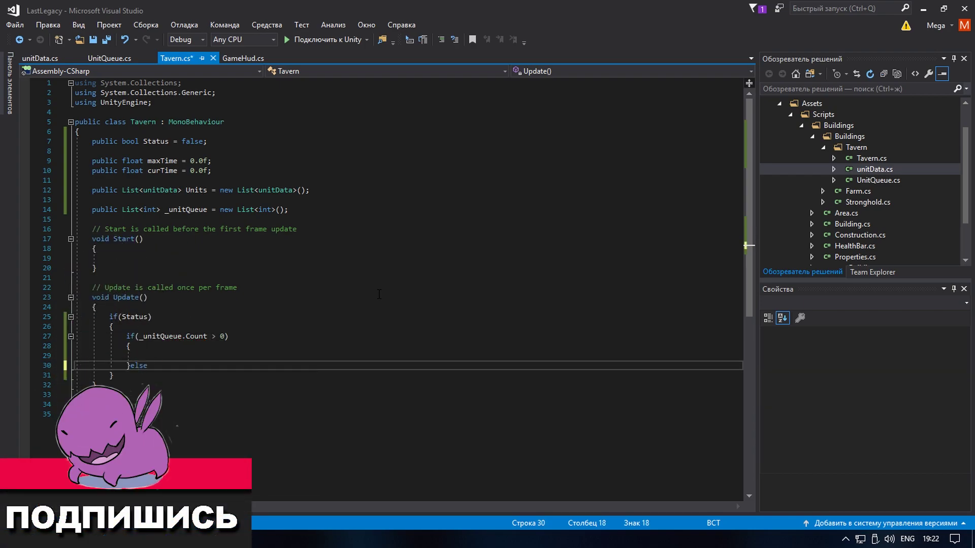
pyautogui.press('Return')
pyautogui.write('{')
pyautogui.press('Return')
pyautogui.write('St')
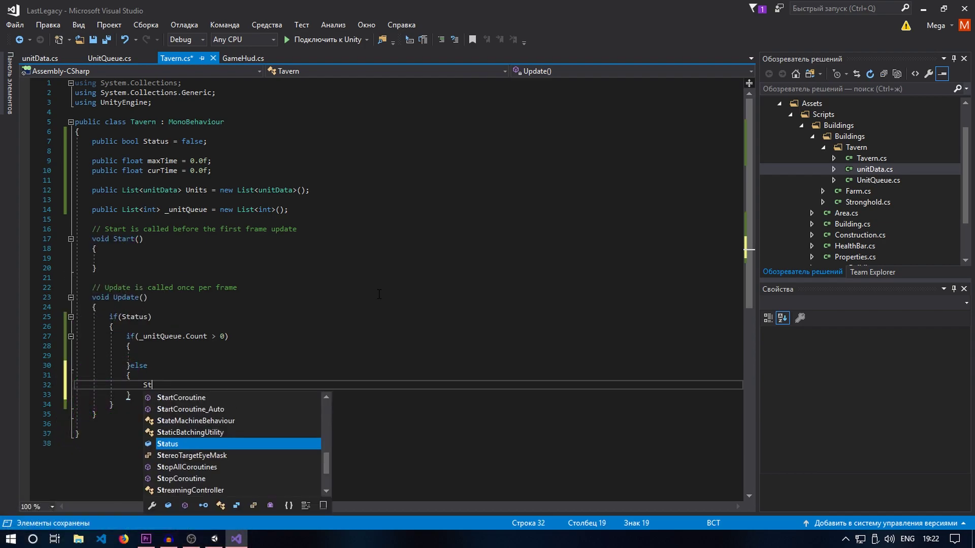
pyautogui.write('atus = false;')
pyautogui.hotkey('ctrl', 's')
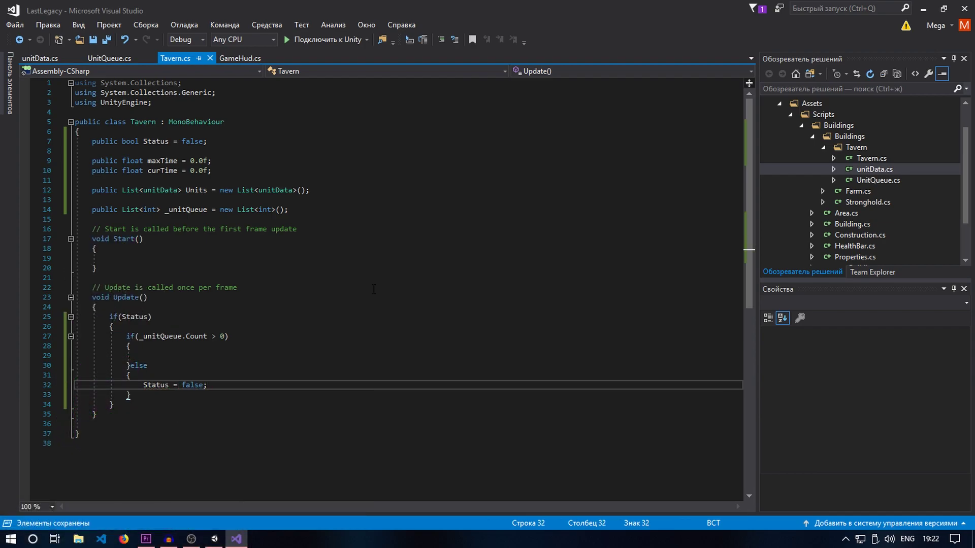
# Inside the queue check, add an if (curTime >= maxTime) block
pyautogui.click(262, 354)
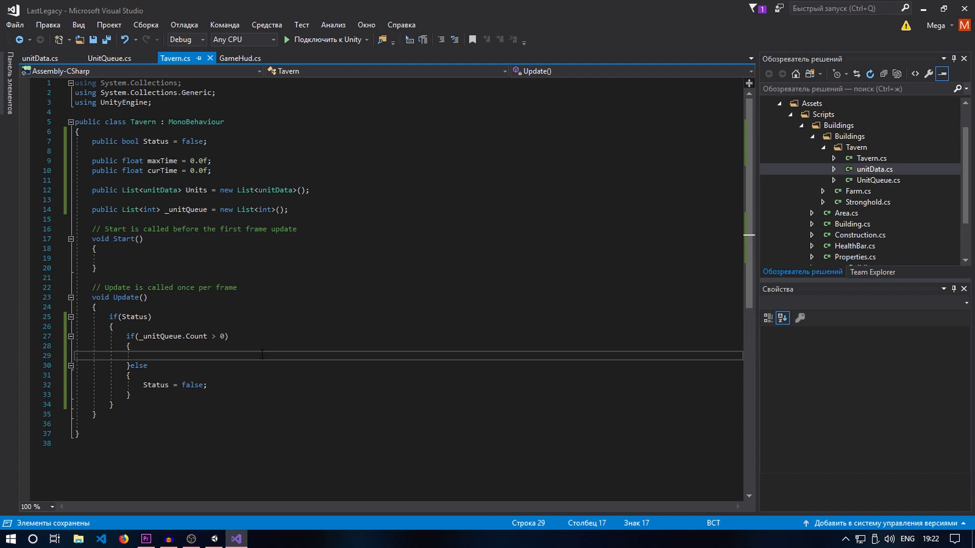
pyautogui.write('if()')
pyautogui.press('Return')
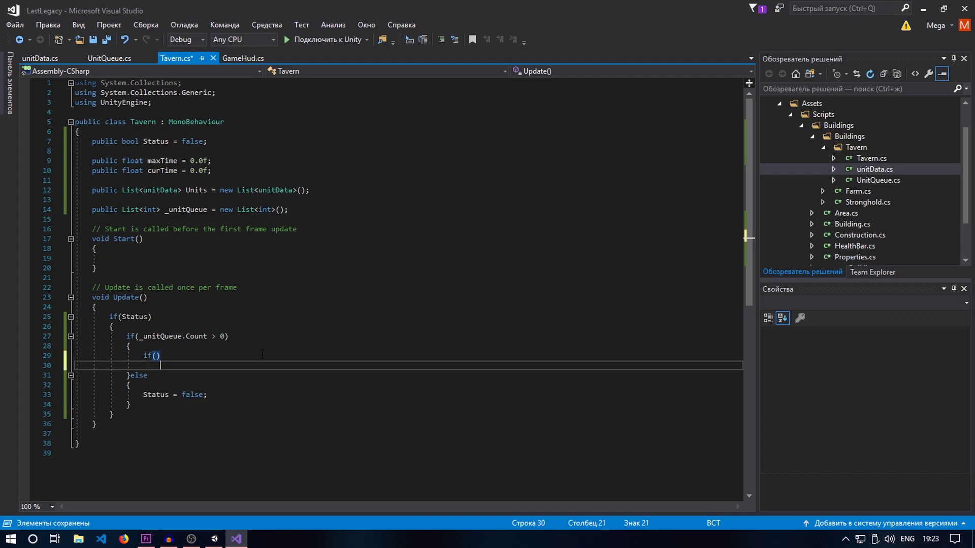
pyautogui.write('{')
pyautogui.press('Return')
pyautogui.click(262, 354)
pyautogui.press('Left')
pyautogui.write('curTime ')
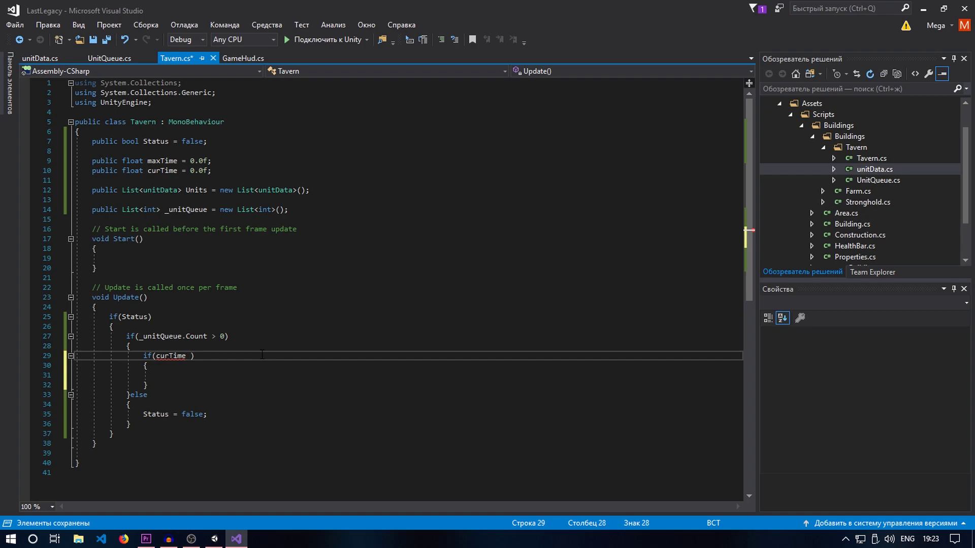
pyautogui.write('>=')
pyautogui.write(' ma')
pyautogui.press('Tab')
# Add an else branch with 'curTime += Time.deltaTime;' and save Tavern.cs
pyautogui.press('Down')
pyautogui.press('Down')
pyautogui.press('Down')
pyautogui.write('else')
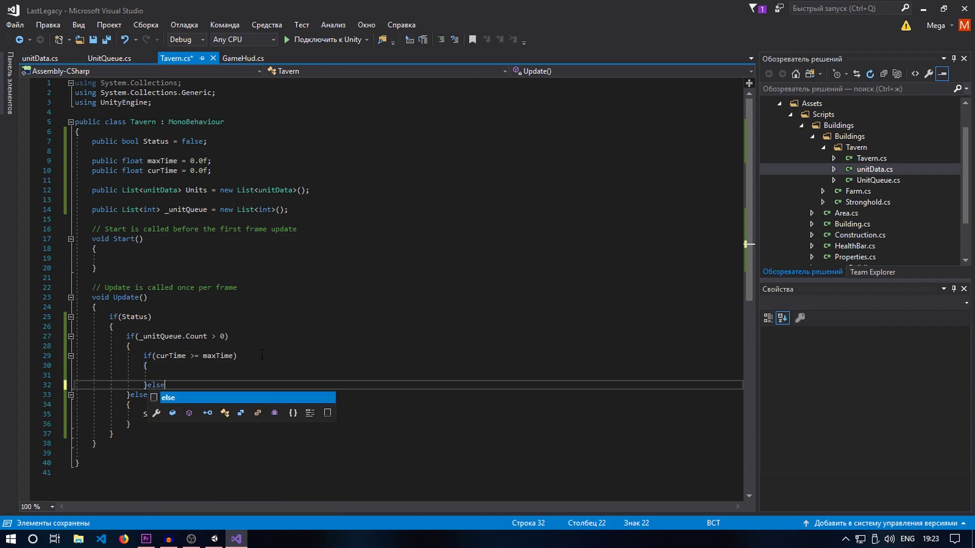
pyautogui.press('Return')
pyautogui.write('{')
pyautogui.press('Return')
pyautogui.write('c')
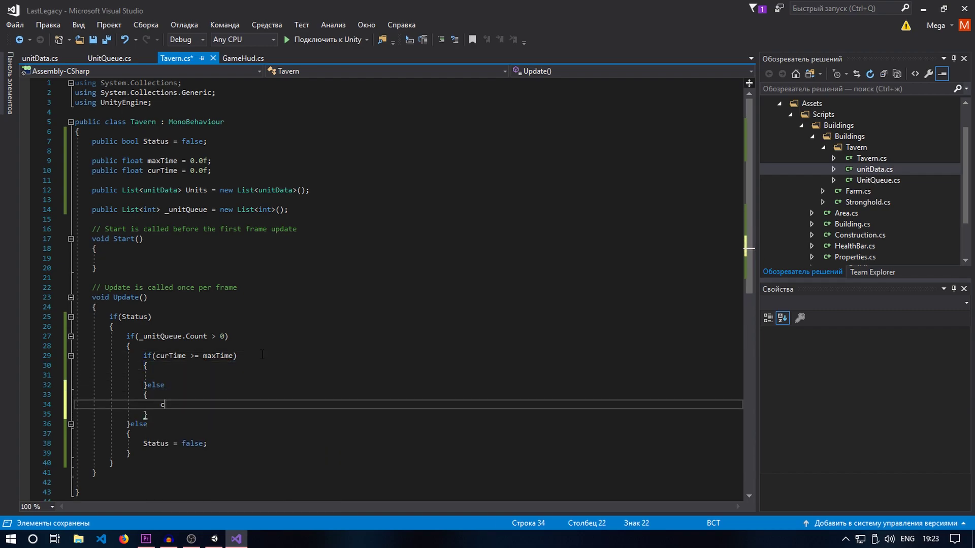
pyautogui.write('urt')
pyautogui.press('Tab')
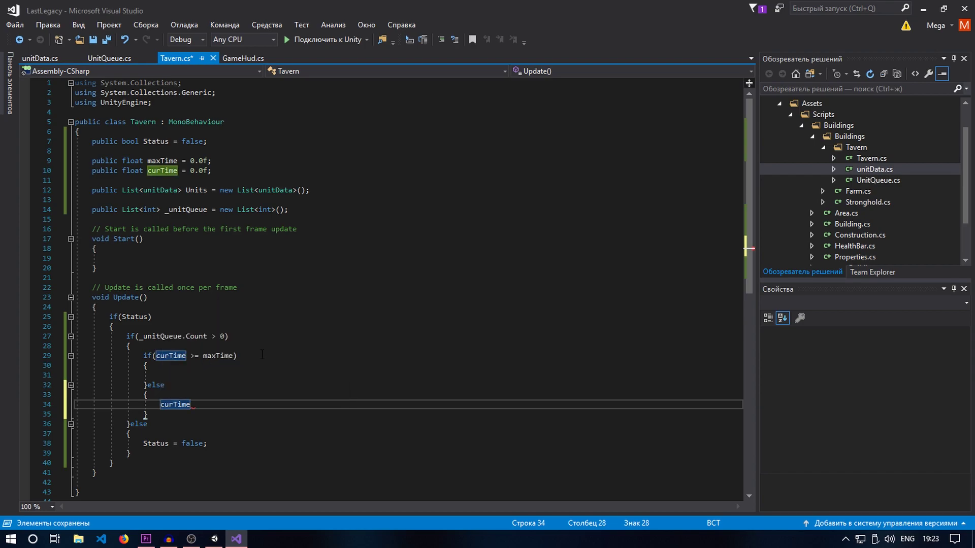
pyautogui.write(' += ')
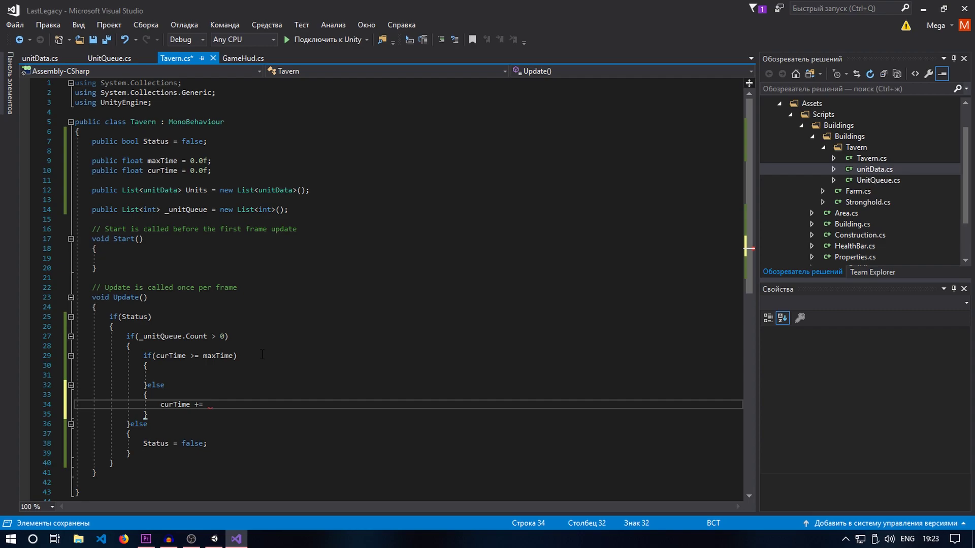
pyautogui.write("Time.deltaTime'")
pyautogui.press('BackSpace')
pyautogui.write(';')
pyautogui.hotkey('ctrl', 's')
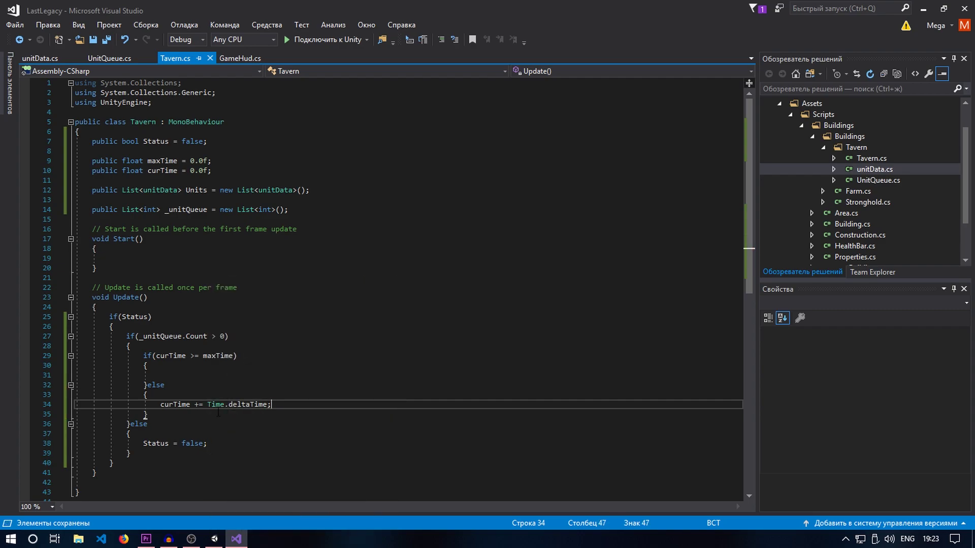
# Reset curTime to 0.0f inside the curTime >= maxTime block and save Tavern.cs
pyautogui.moveTo(271, 404); pyautogui.dragTo(207, 404)
pyautogui.click(238, 375)
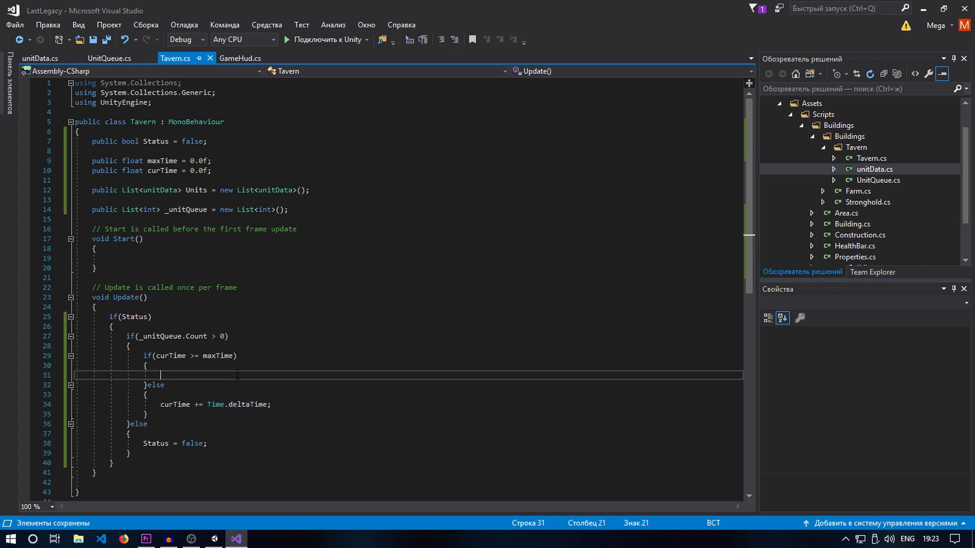
pyautogui.write('mc')
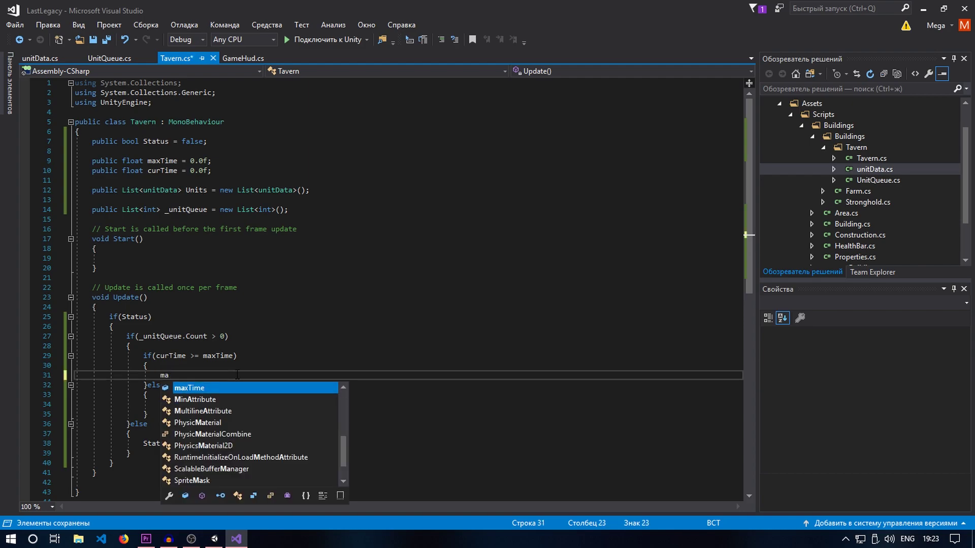
pyautogui.press('BackSpace')
pyautogui.write('Tcur')
pyautogui.press('Tab')
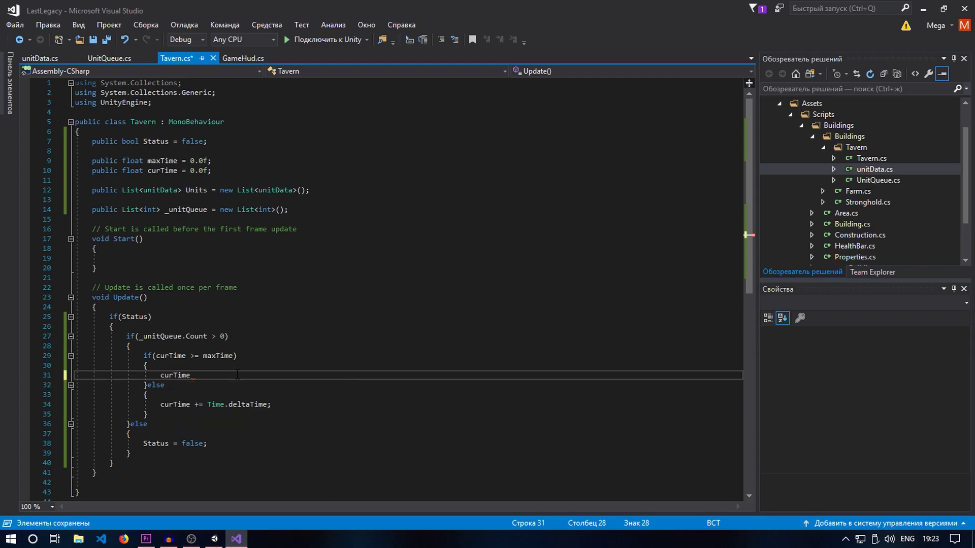
pyautogui.write('= 0.0f;')
pyautogui.hotkey('ctrl', 's')
# Add Debug.Log("Spawn Unit:" + Units[_unitQueue[0]]); below the reset, then open Windows search
pyautogui.press('Return')
pyautogui.write('Debug.log')
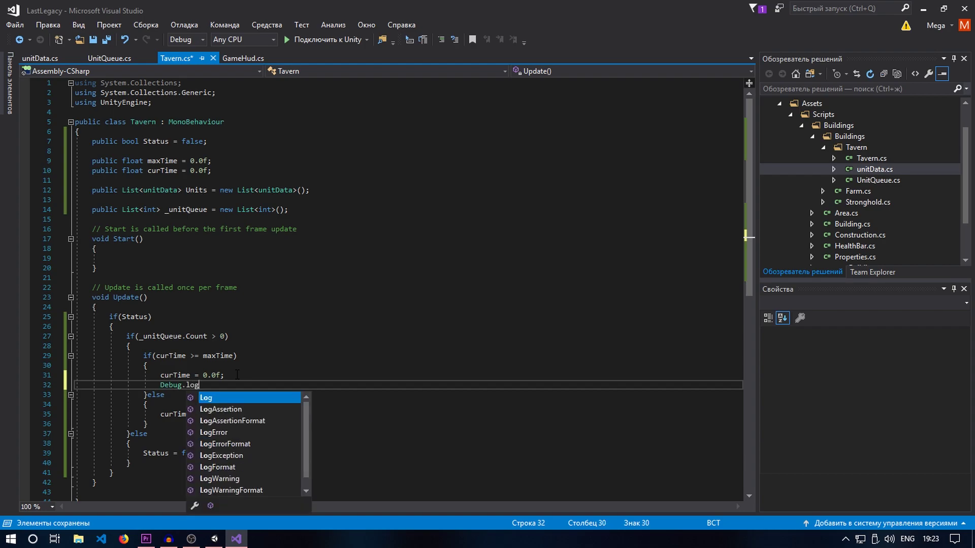
pyautogui.press('Tab')
pyautogui.write('();')
pyautogui.press('Left')
pyautogui.press('Left')
pyautogui.write('"')
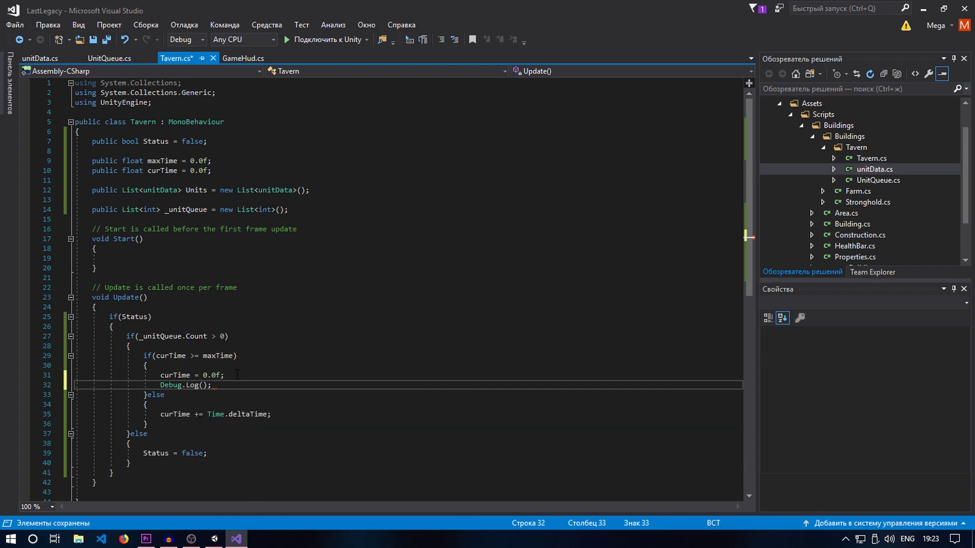
pyautogui.write('Spaw')
pyautogui.write('n Unit')
pyautogui.write(':" + ')
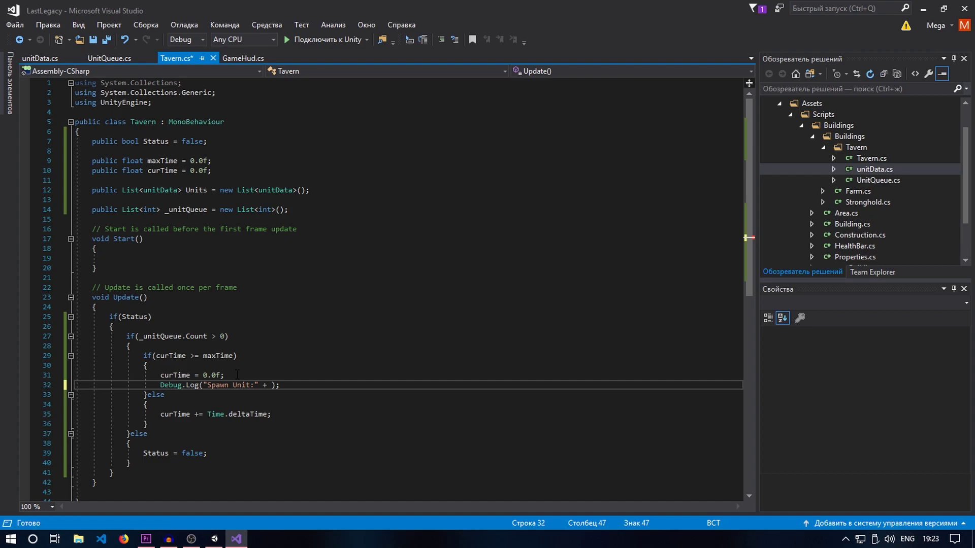
pyautogui.write('Unit')
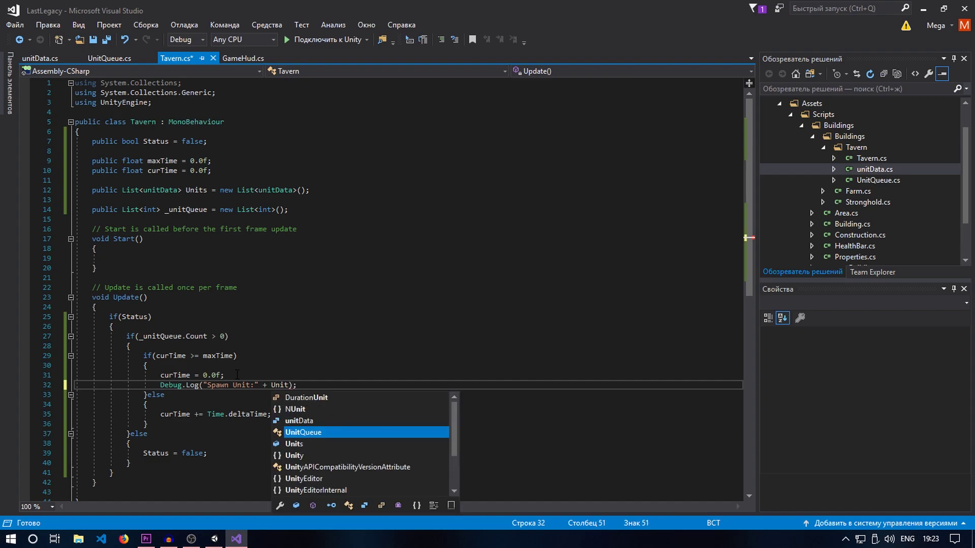
pyautogui.write('s')
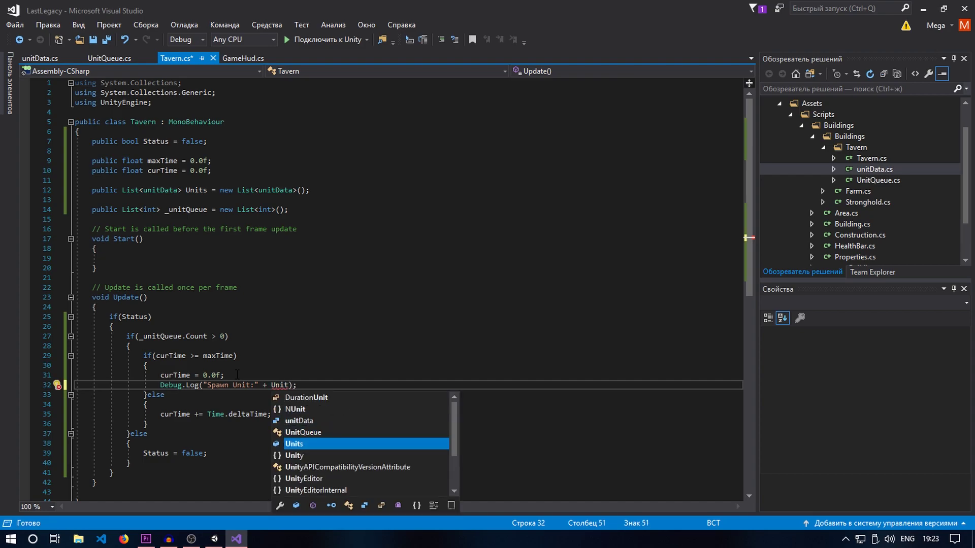
pyautogui.write('[]')
pyautogui.press('Left')
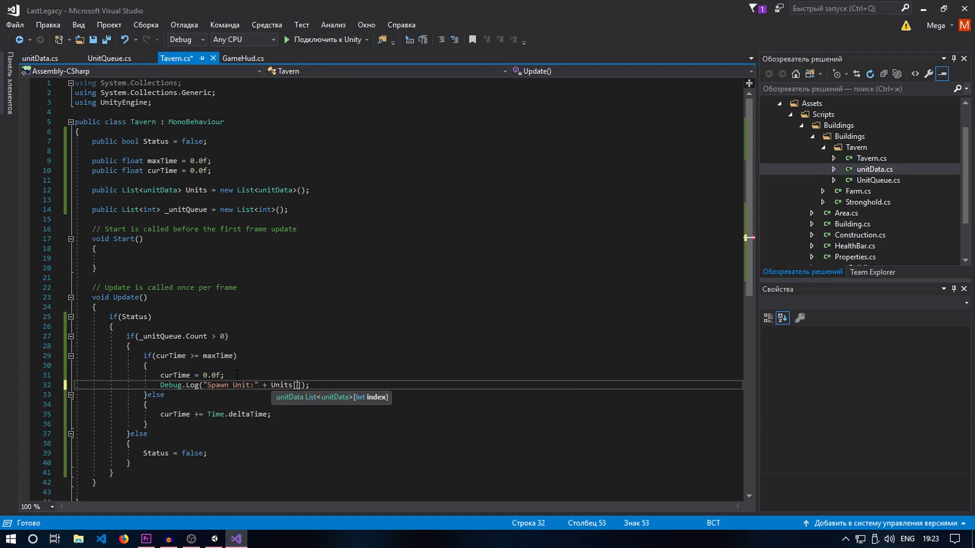
pyautogui.write('_')
pyautogui.write('un')
pyautogui.press('Tab')
pyautogui.write('[')
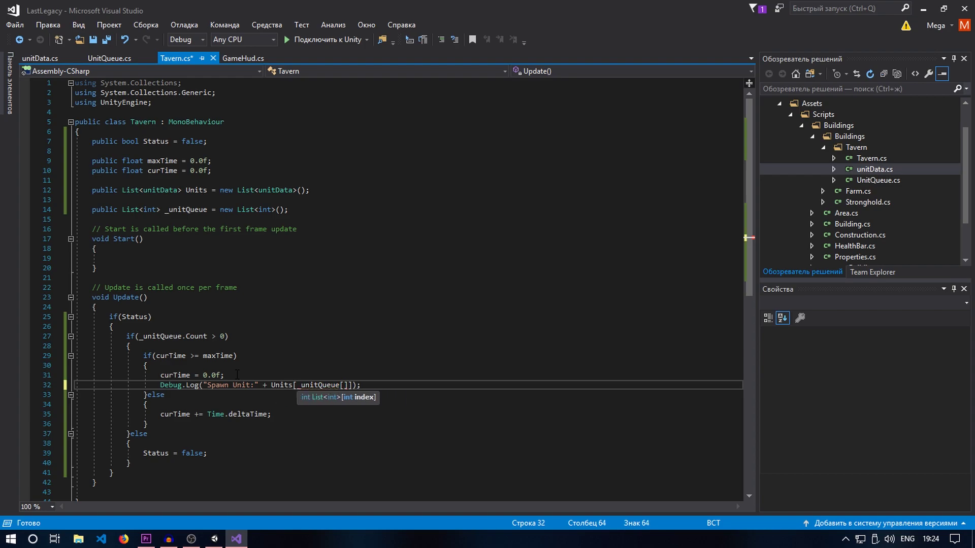
pyautogui.write('0]]')
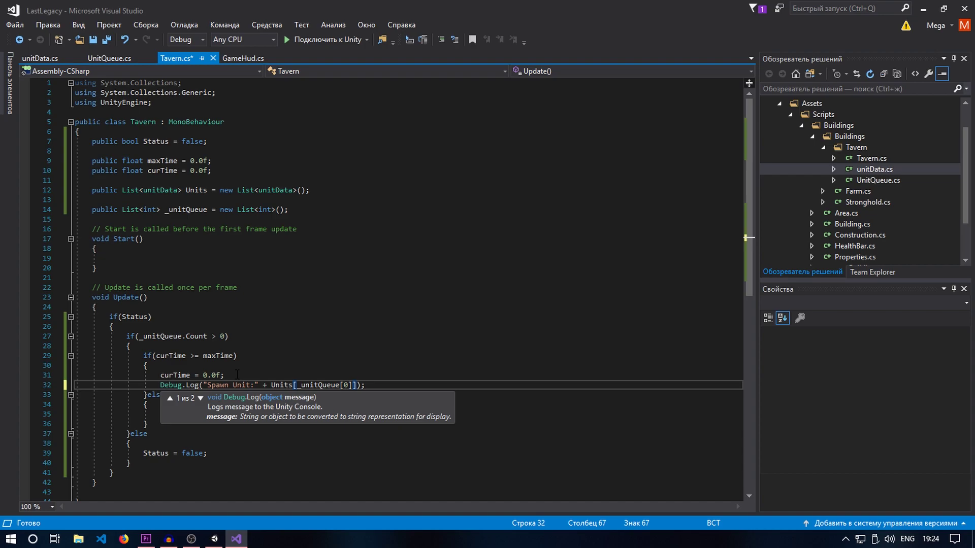
pyautogui.click(32, 539)
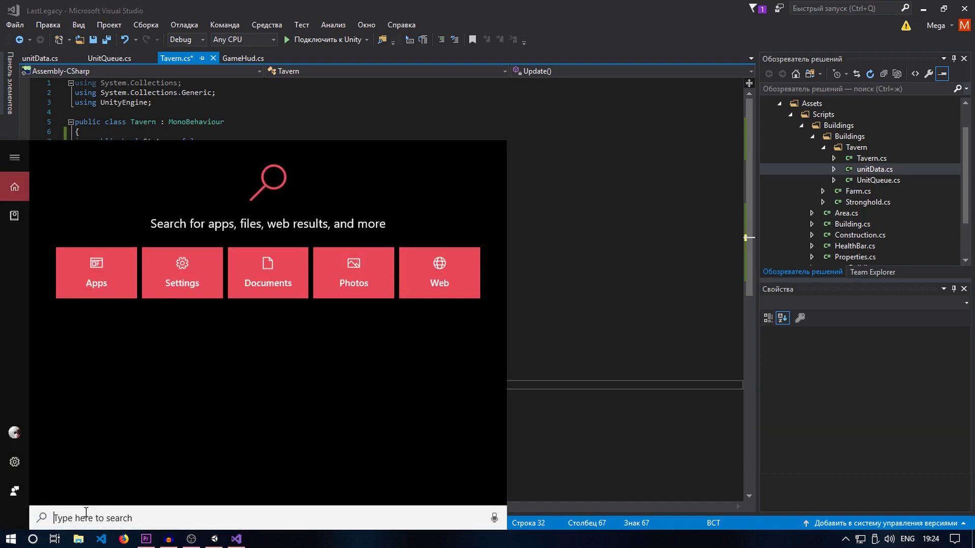
# Launch Paint and sketch four queue boxes with a marker circle above the first
pyautogui.write('paint')
pyautogui.press('Return')
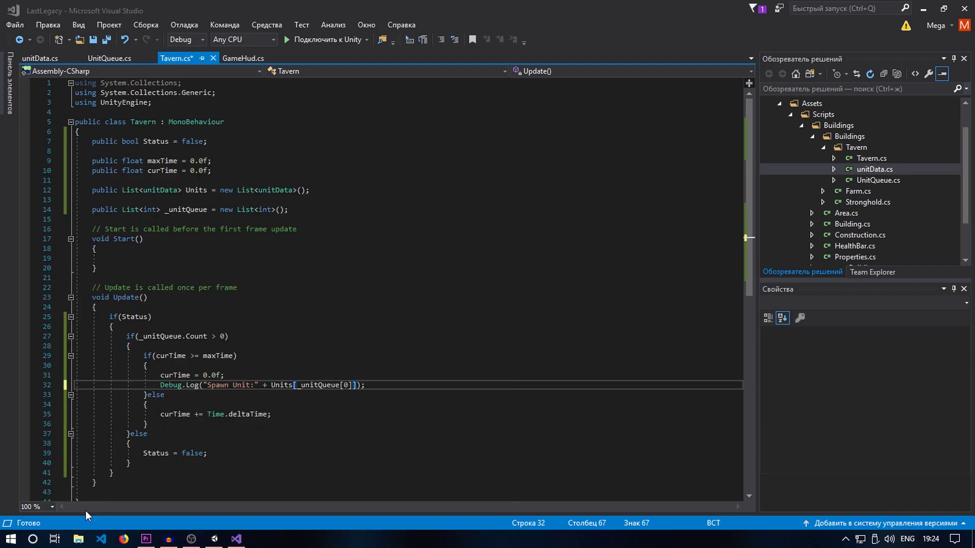
pyautogui.moveTo(734, 75); pyautogui.dragTo(509, 65)
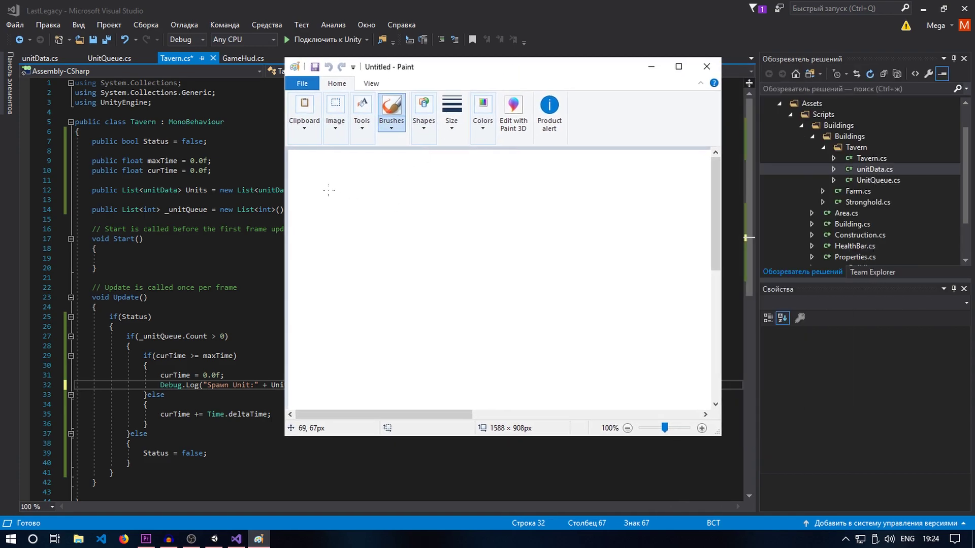
pyautogui.moveTo(349, 197)
pyautogui.mouseDown()
pyautogui.moveTo(349, 223)
pyautogui.moveTo(383, 225)
pyautogui.moveTo(348, 225)
pyautogui.mouseUp()
pyautogui.moveTo(429, 200); pyautogui.dragTo(434, 230)
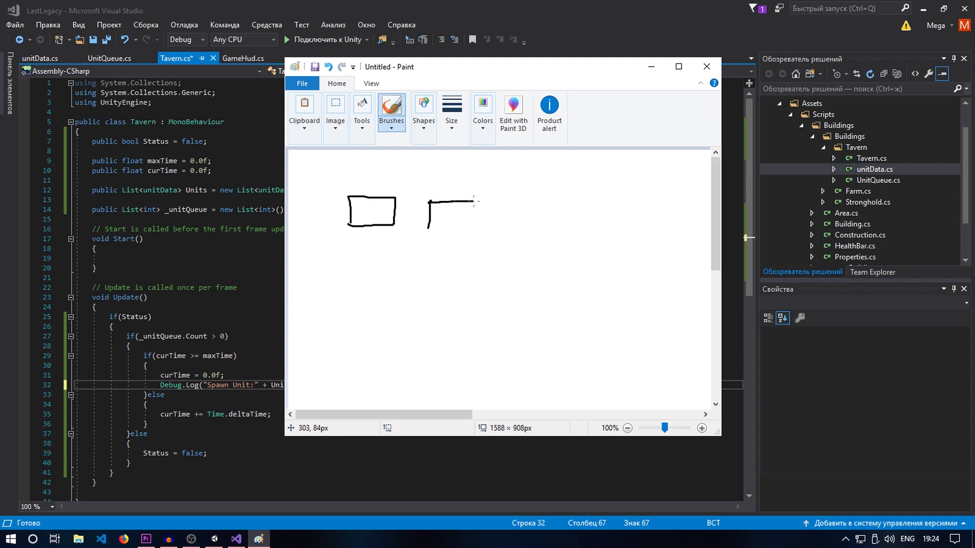
pyautogui.moveTo(515, 201)
pyautogui.mouseDown()
pyautogui.moveTo(509, 233)
pyautogui.moveTo(576, 200)
pyautogui.moveTo(492, 234)
pyautogui.mouseUp()
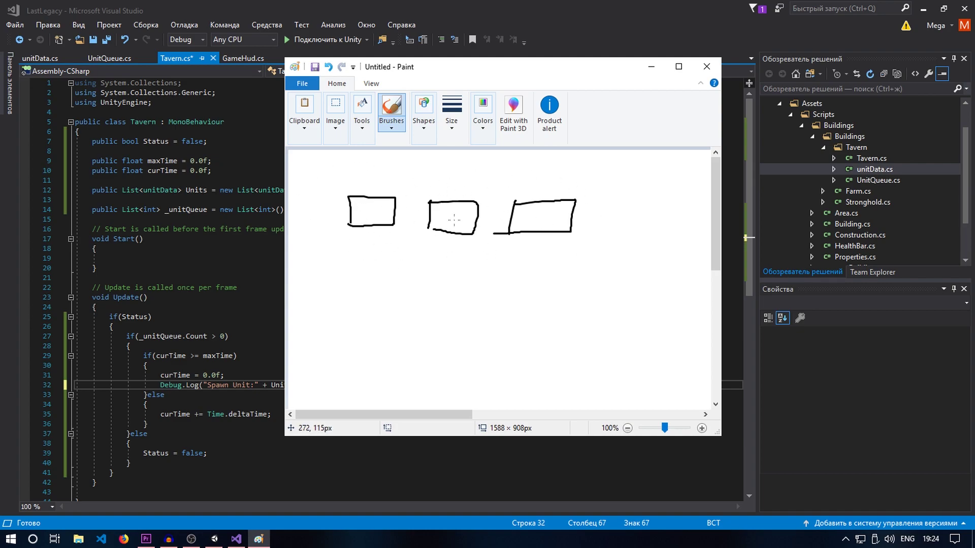
pyautogui.moveTo(363, 159); pyautogui.dragTo(366, 165)
pyautogui.moveTo(595, 202); pyautogui.dragTo(591, 223)
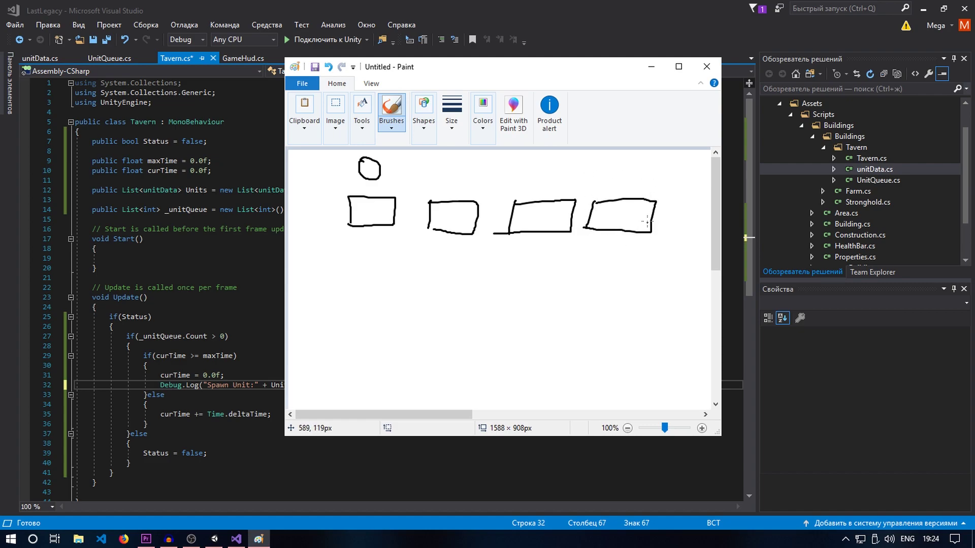
pyautogui.moveTo(362, 158)
pyautogui.mouseDown()
pyautogui.moveTo(382, 176)
pyautogui.moveTo(380, 164)
pyautogui.mouseUp()
pyautogui.moveTo(348, 198); pyautogui.dragTo(393, 219)
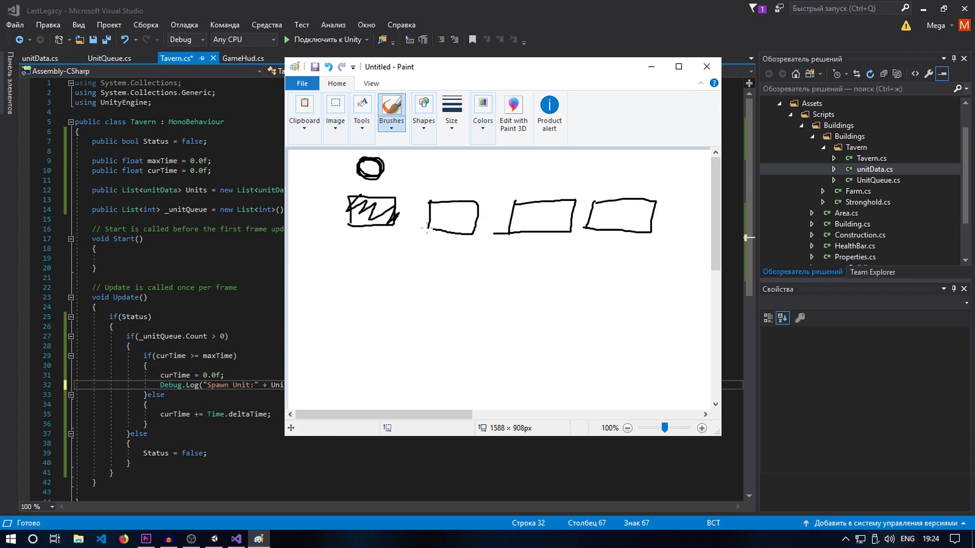
# Add a leftward arrow, labels 0, 1, 2 and in-box marks, then minimize Paint
pyautogui.moveTo(642, 251); pyautogui.dragTo(475, 272)
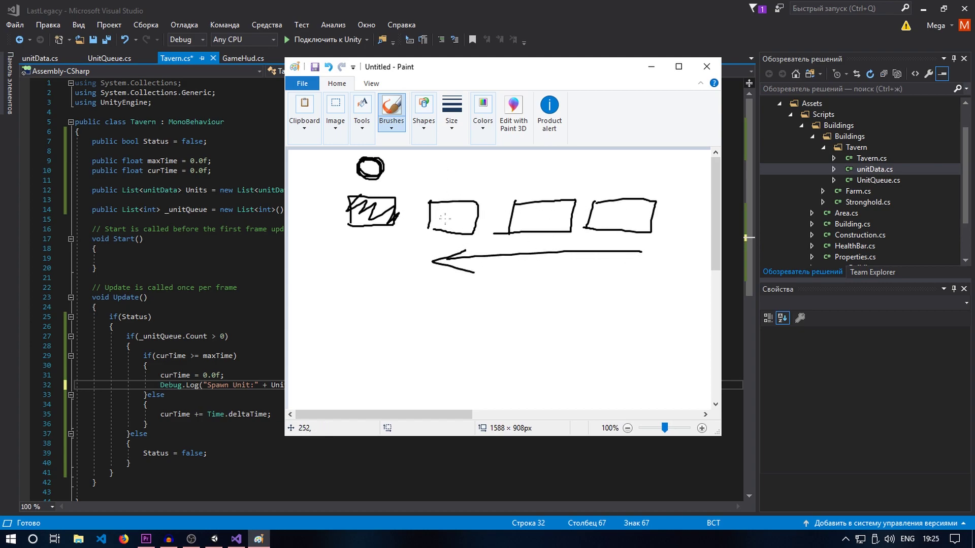
pyautogui.moveTo(450, 163); pyautogui.dragTo(454, 164)
pyautogui.moveTo(528, 179); pyautogui.dragTo(544, 187)
pyautogui.moveTo(609, 179); pyautogui.dragTo(637, 192)
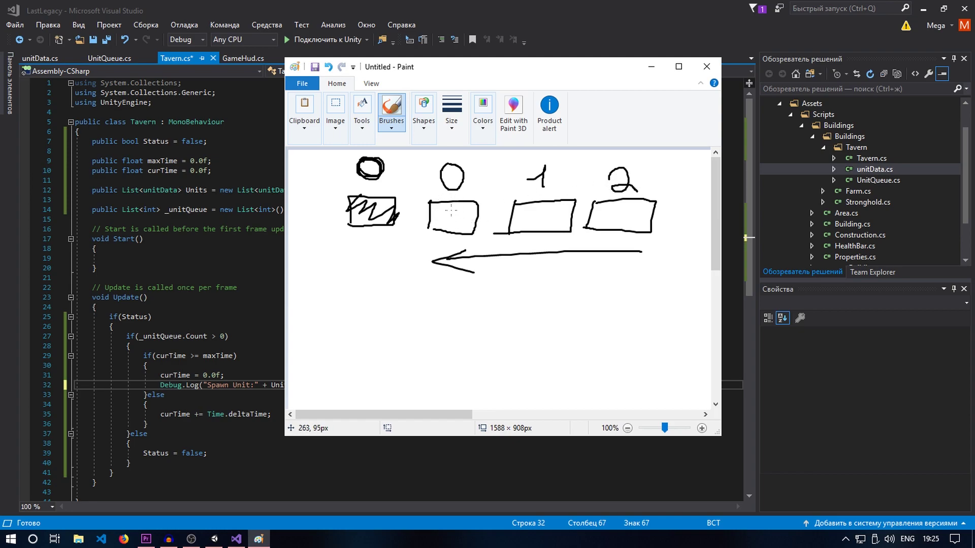
pyautogui.moveTo(443, 196); pyautogui.dragTo(481, 209)
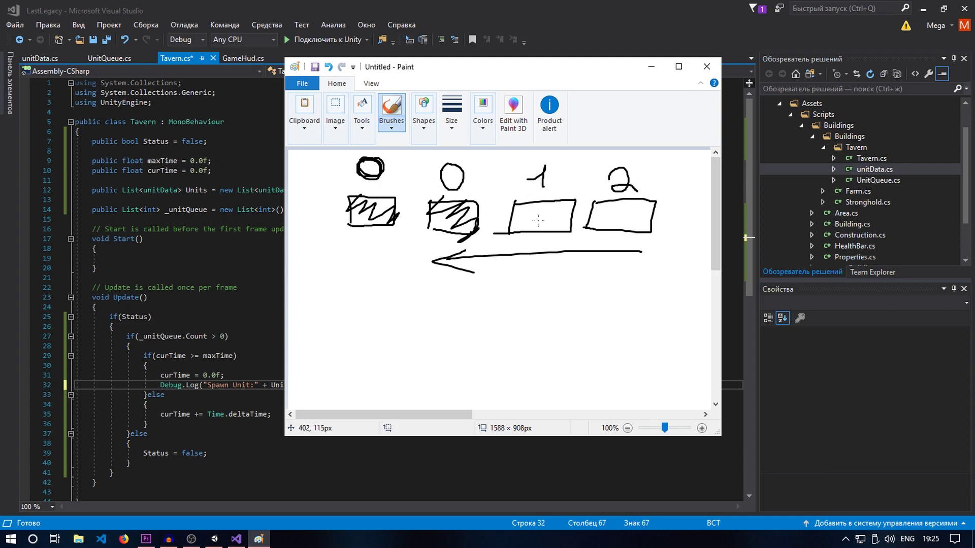
pyautogui.moveTo(541, 209); pyautogui.dragTo(540, 209)
pyautogui.moveTo(622, 208); pyautogui.dragTo(621, 221)
pyautogui.moveTo(519, 194); pyautogui.dragTo(627, 212)
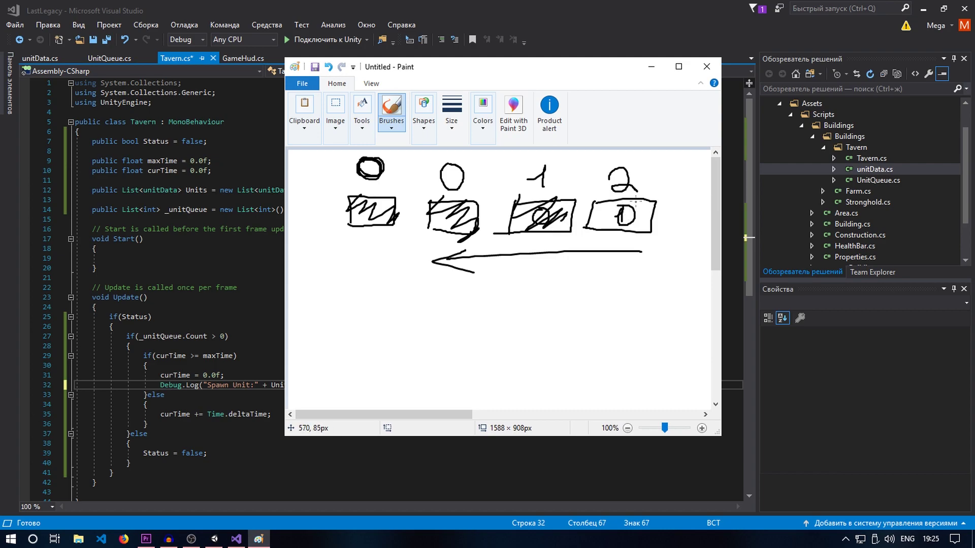
pyautogui.moveTo(596, 184)
pyautogui.mouseDown()
pyautogui.moveTo(596, 209)
pyautogui.moveTo(653, 213)
pyautogui.mouseUp()
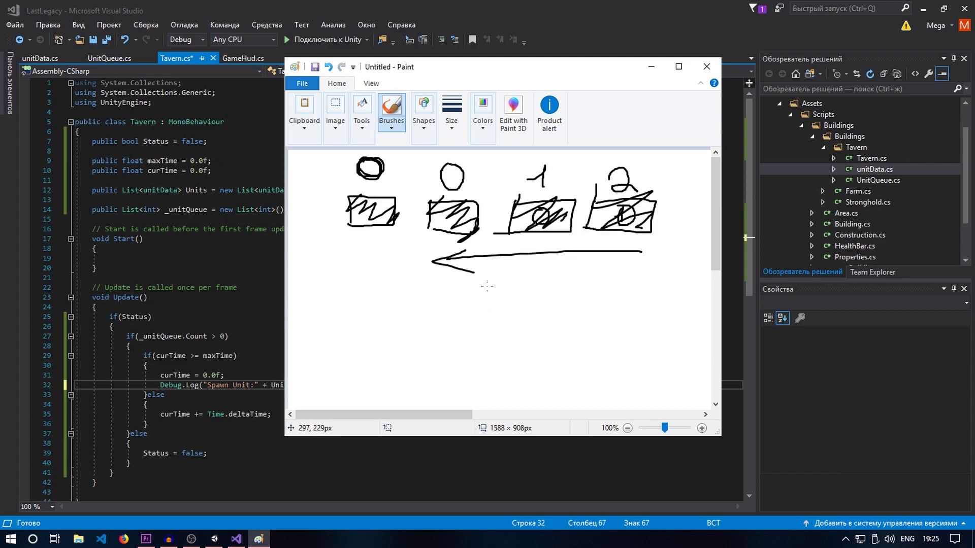
pyautogui.click(651, 68)
# Append .Name to the queued unit in the spawn Debug.Log line and save
pyautogui.click(403, 384)
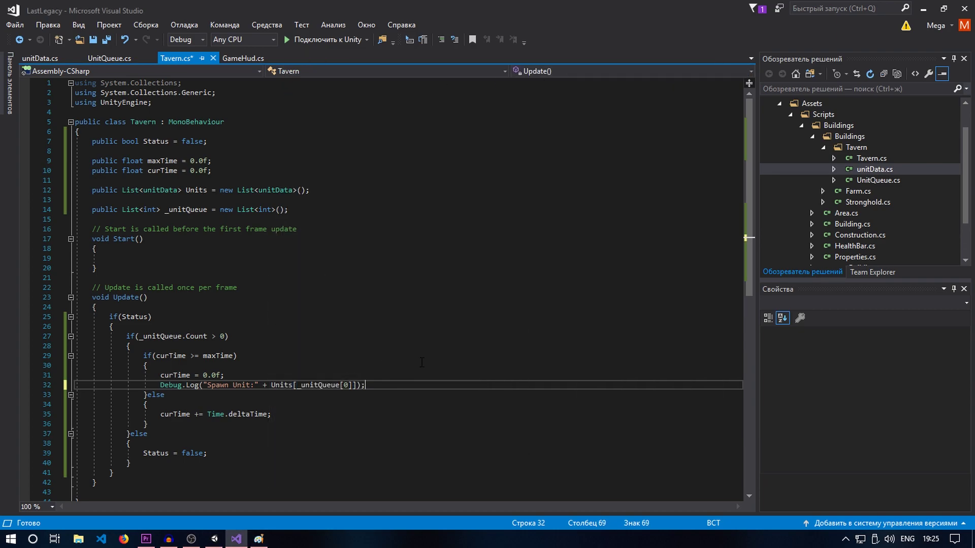
pyautogui.hotkey('ctrl', 's')
pyautogui.scroll(-1, 392, 381)
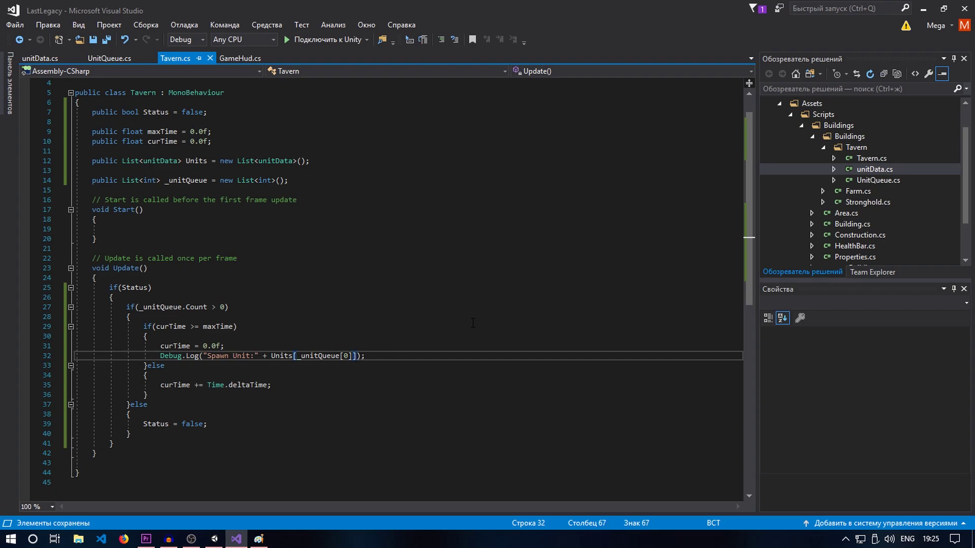
pyautogui.write('.Nam')
pyautogui.press('Tab')
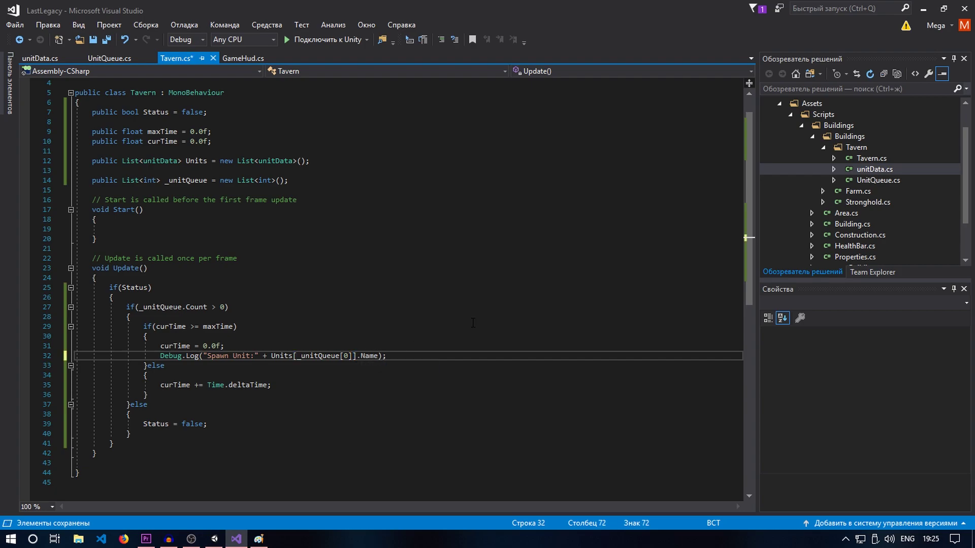
pyautogui.hotkey('ctrl', 's')
pyautogui.press('End')
pyautogui.press('Up')
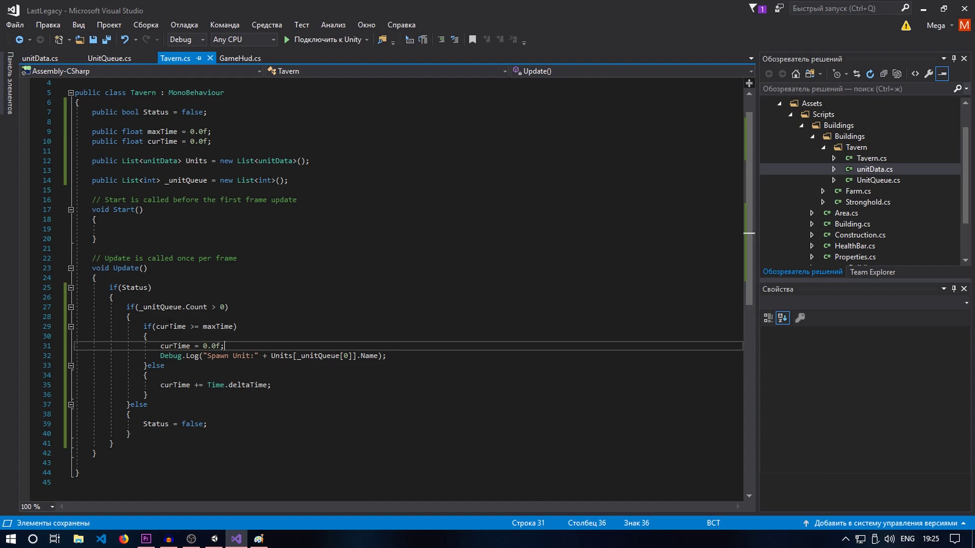
# On a new line 29 in the queue-count block, write maxTime = Units[].createTime;
pyautogui.moveTo(136, 438); pyautogui.dragTo(145, 298)
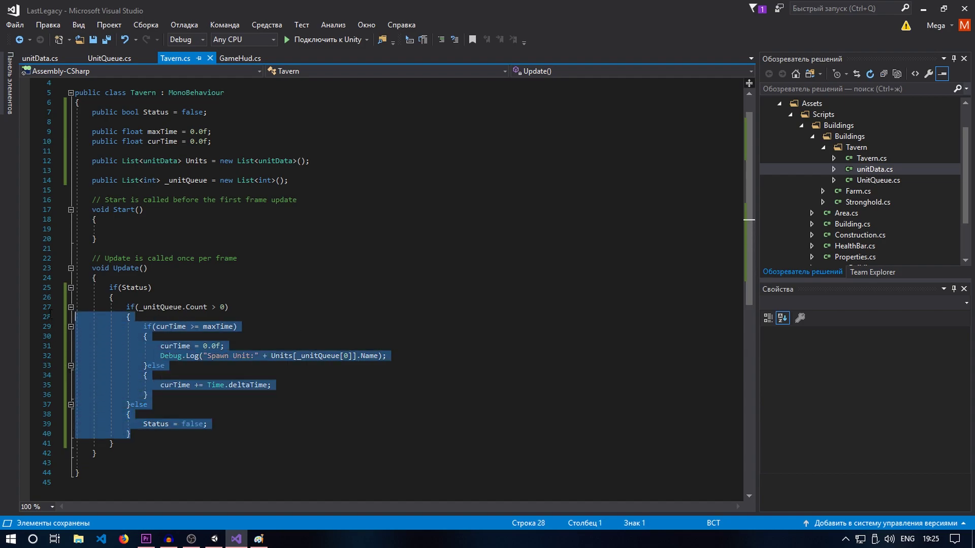
pyautogui.click(233, 299)
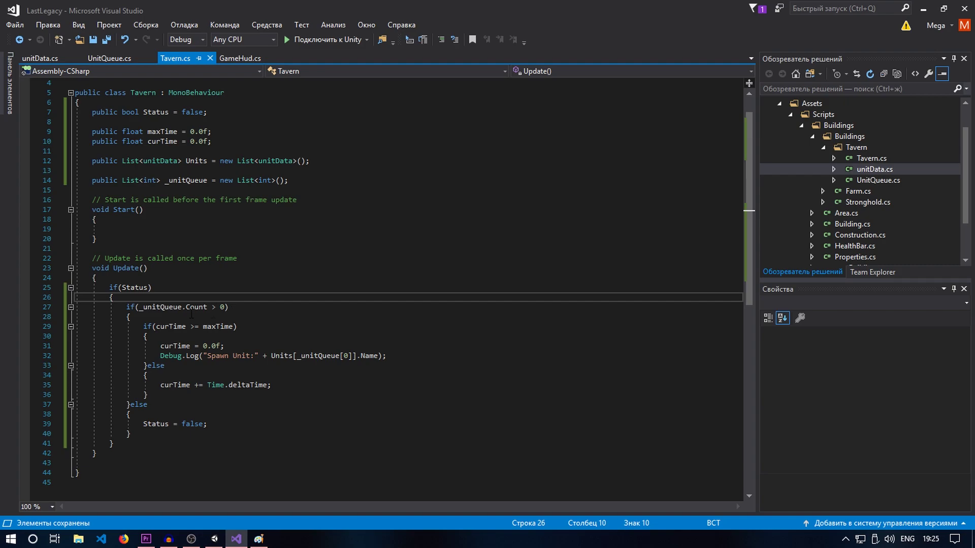
pyautogui.click(261, 314)
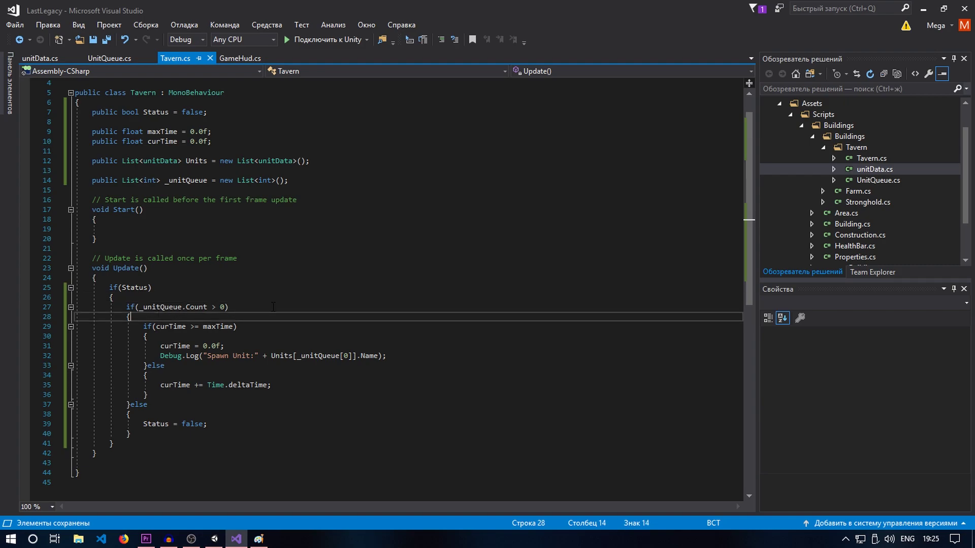
pyautogui.press('Return')
pyautogui.write('max')
pyautogui.press('Tab')
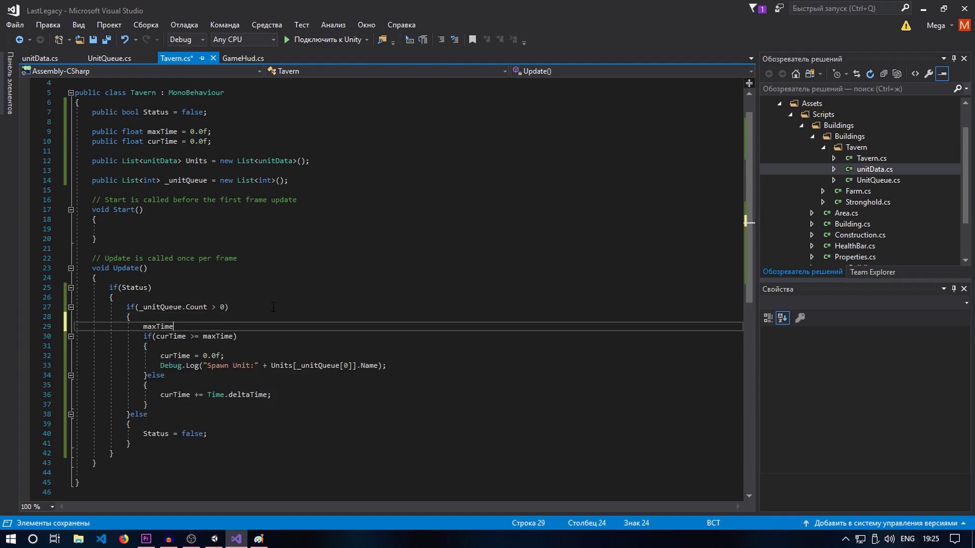
pyautogui.write(' = ')
pyautogui.write('Unit')
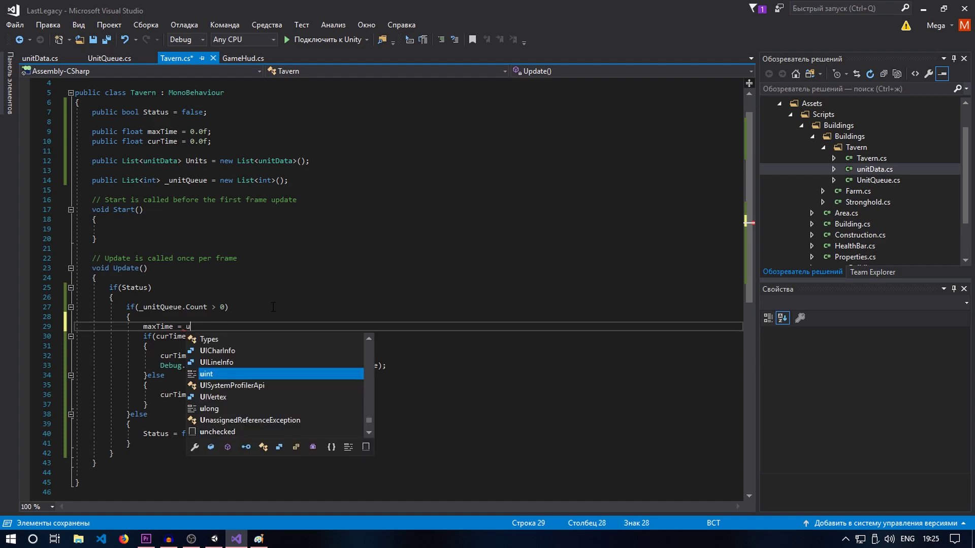
pyautogui.press('Down')
pyautogui.press('Down')
pyautogui.press('Tab')
pyautogui.write('[')
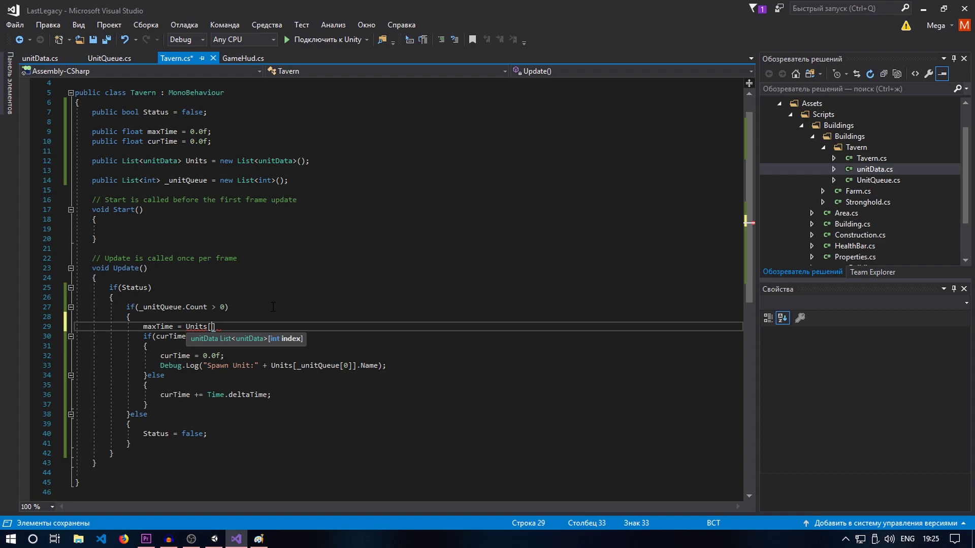
pyautogui.write('].')
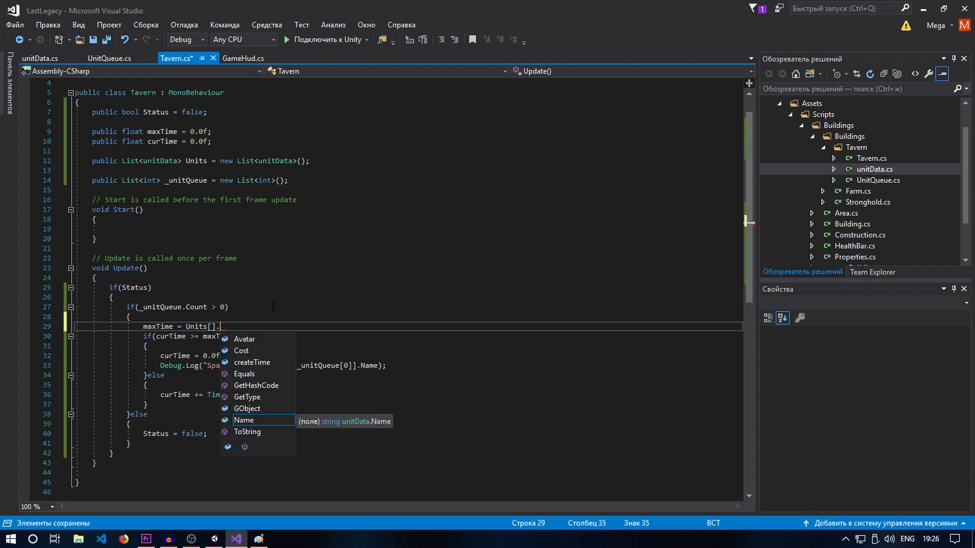
pyautogui.press('Up')
pyautogui.press('Up')
pyautogui.press('Up')
pyautogui.press('Up')
pyautogui.press('Up')
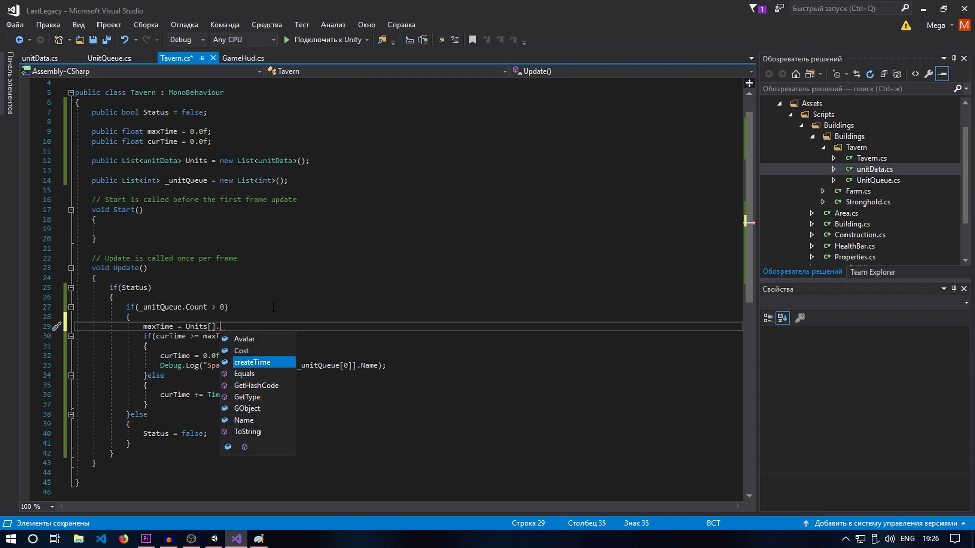
pyautogui.press('space')
pyautogui.write(';')
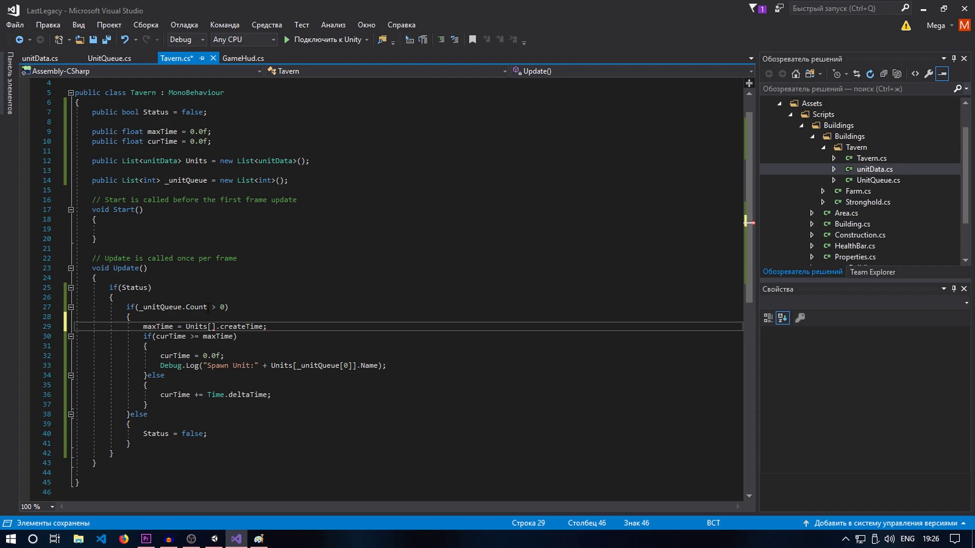
# Fill the Units index with _unitQueue[0] and save Tavern.cs
pyautogui.click(212, 327)
pyautogui.write('_un')
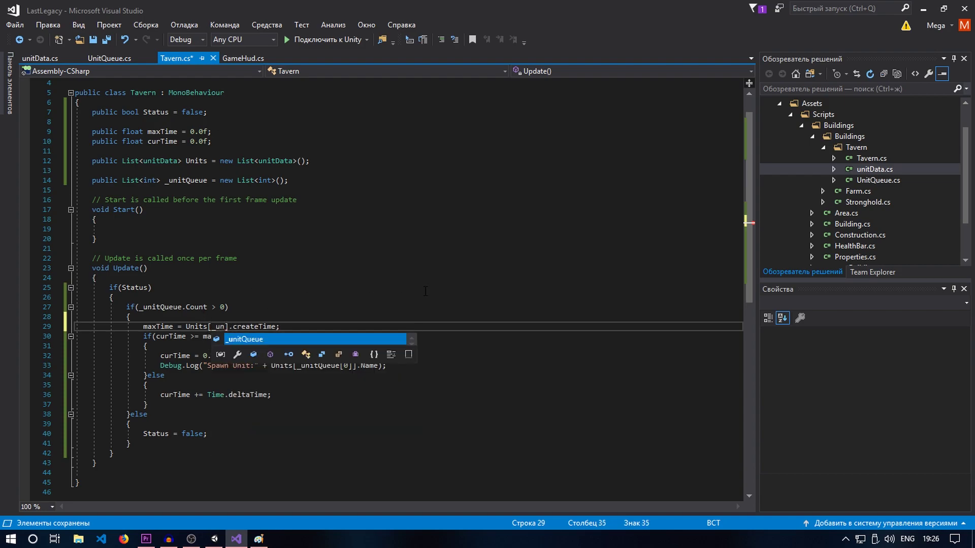
pyautogui.press('Tab')
pyautogui.write('[')
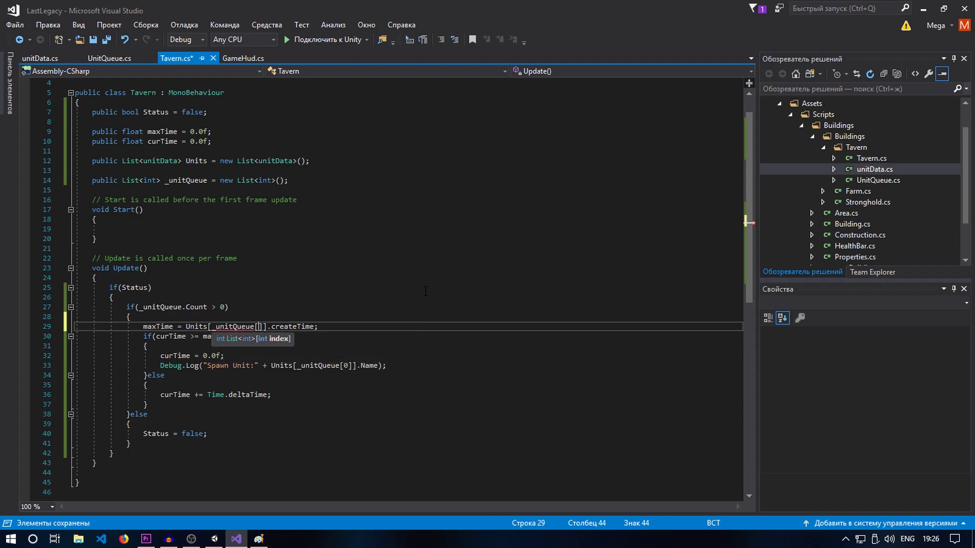
pyautogui.write('0]')
pyautogui.press('End')
pyautogui.hotkey('ctrl', 's')
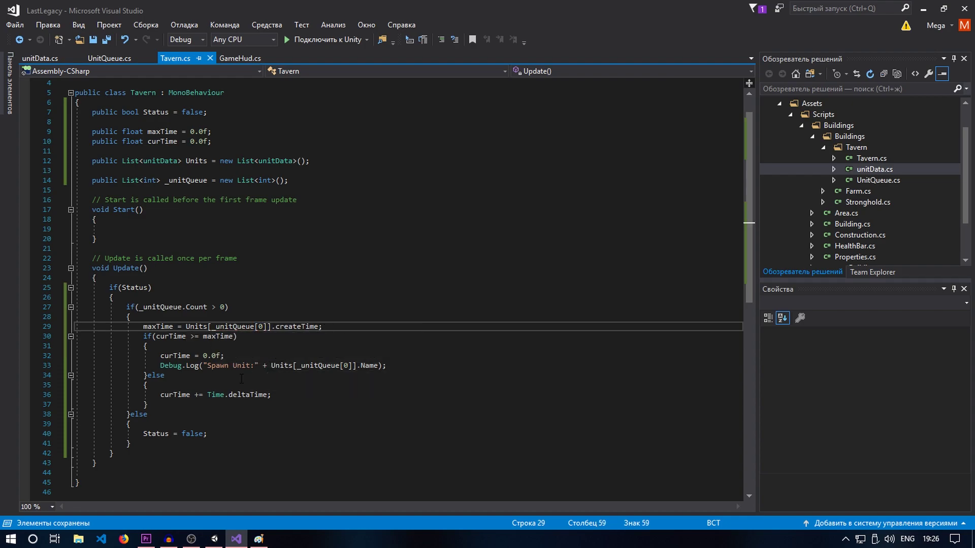
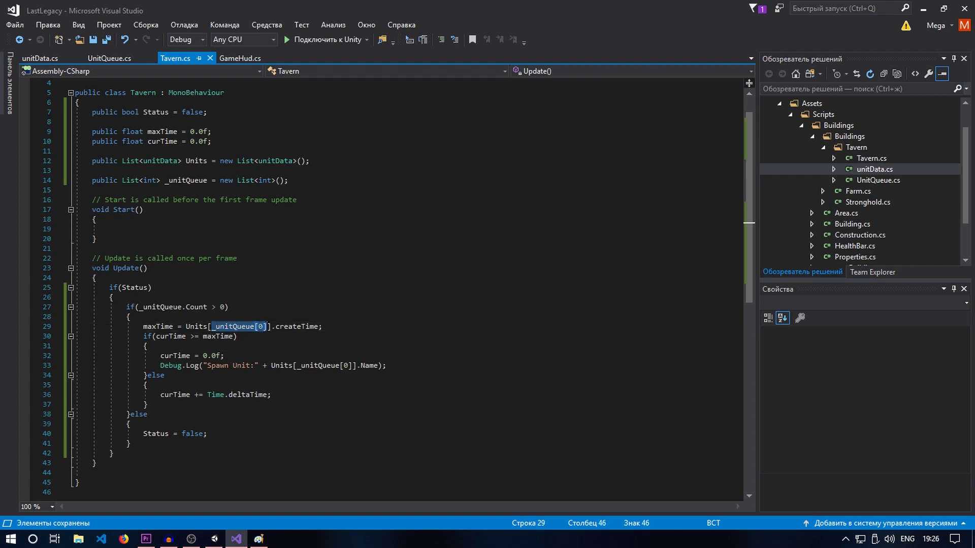
# Review the _unitQueue usage and queue-processing block in Tavern.cs, then open UnitQueue.cs
pyautogui.moveTo(212, 327); pyautogui.dragTo(268, 326)
pyautogui.press('F12')
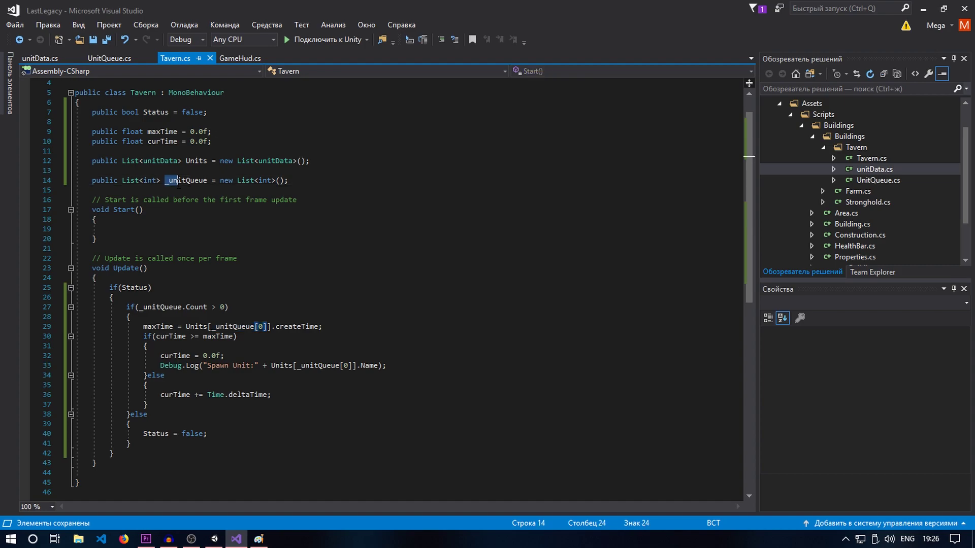
pyautogui.click(224, 326)
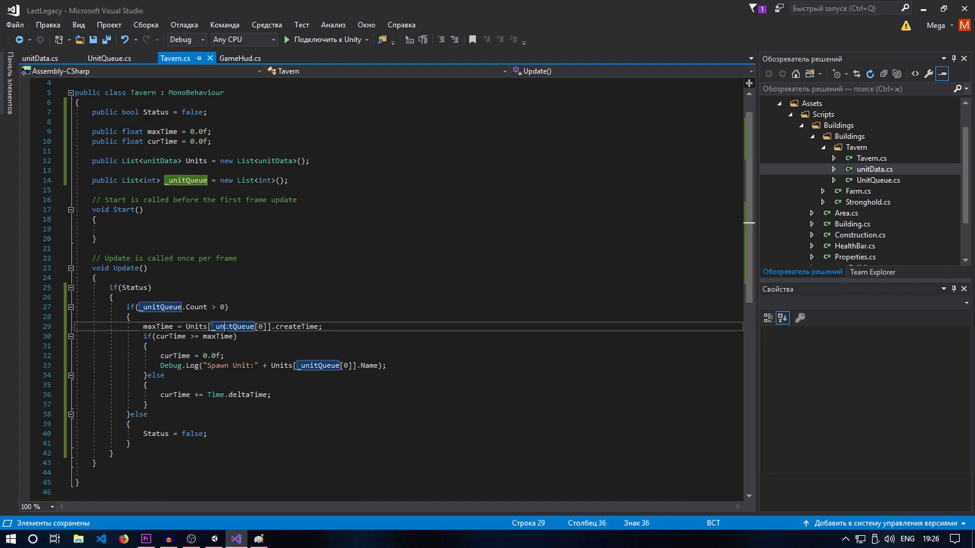
pyautogui.click(329, 327)
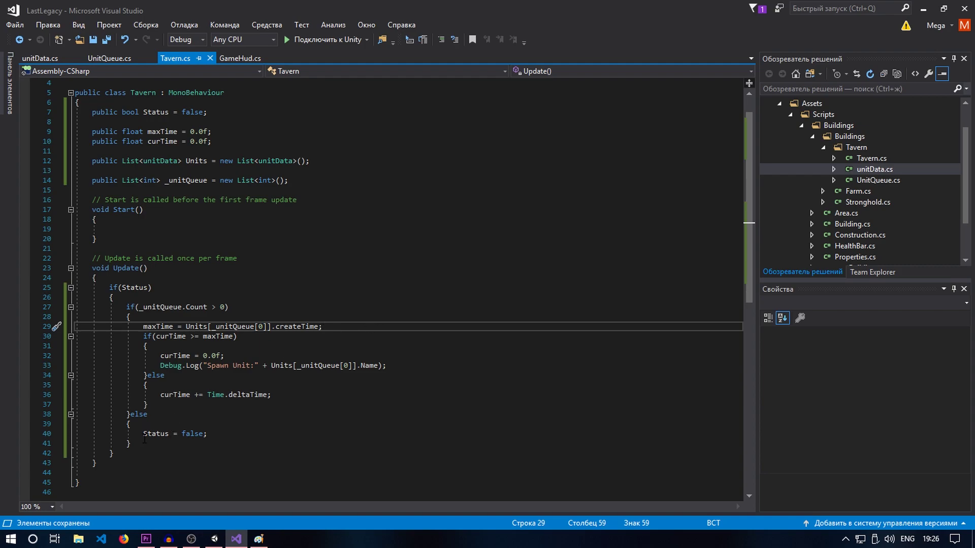
pyautogui.moveTo(144, 439); pyautogui.dragTo(76, 306)
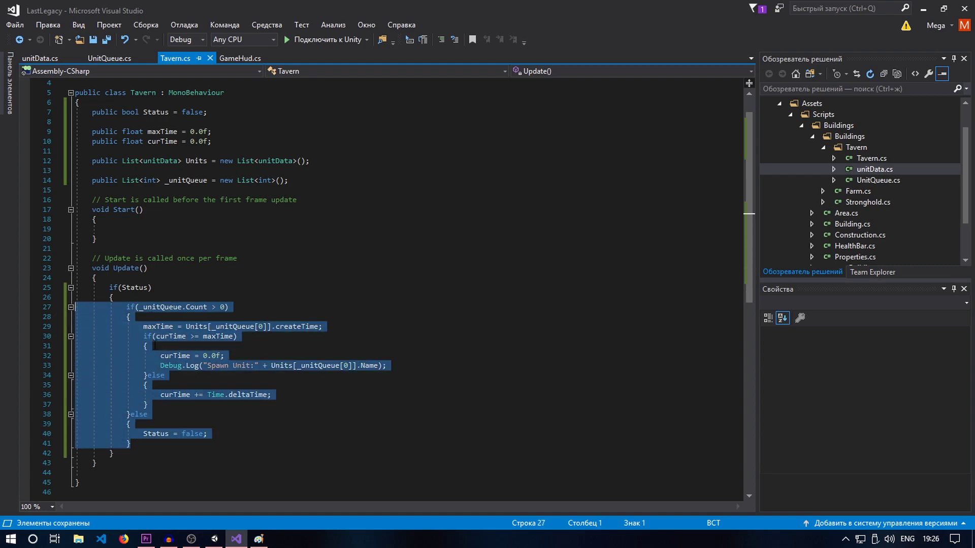
pyautogui.moveTo(161, 366); pyautogui.dragTo(409, 362)
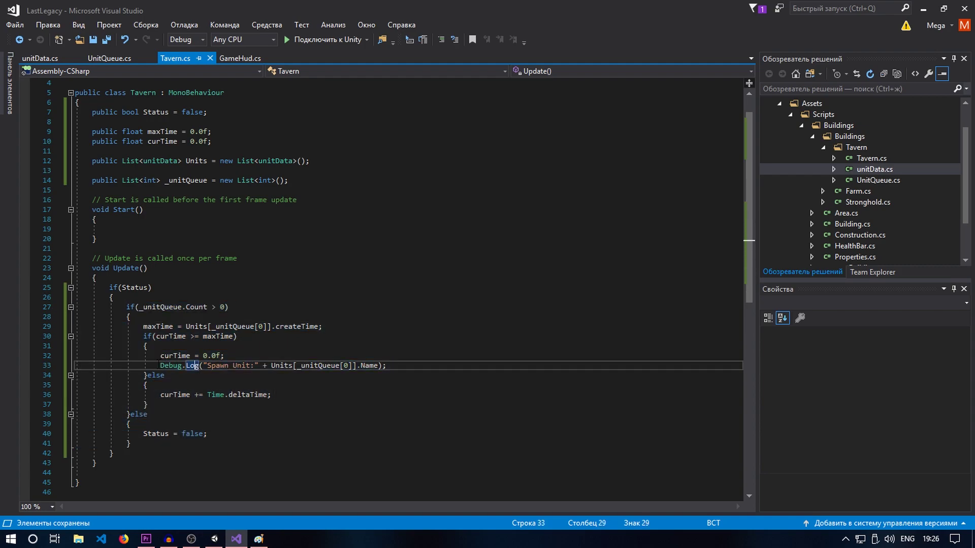
pyautogui.click(409, 363)
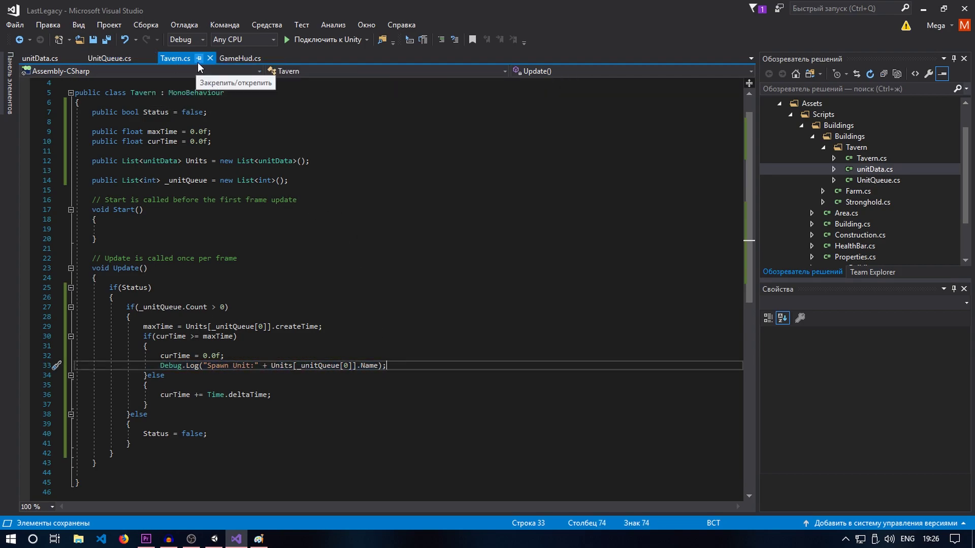
pyautogui.click(102, 60)
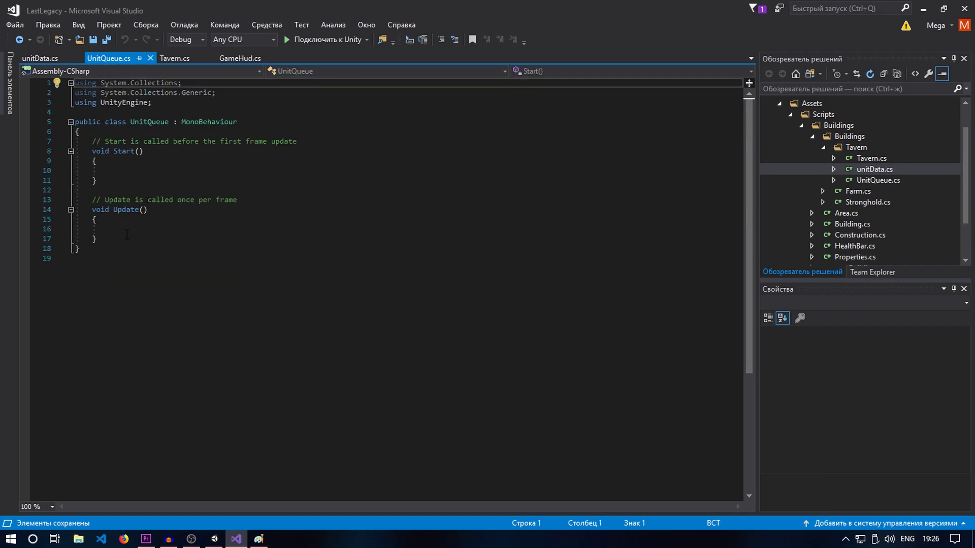
# Leave the Tavern prefab and attach the UnitQueue script to the GameWorld object in SampleScene
pyautogui.click(923, 9)
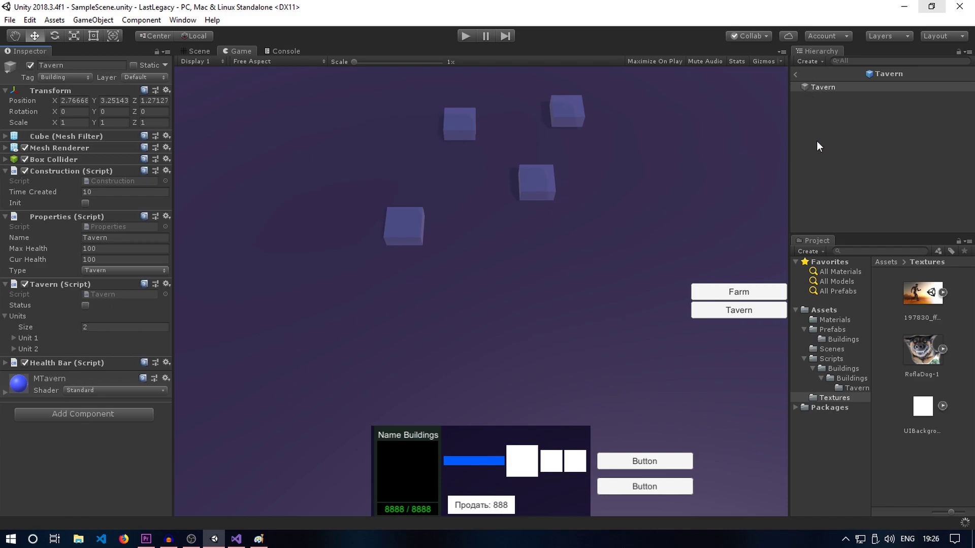
pyautogui.click(796, 75)
pyautogui.click(838, 92)
pyautogui.click(803, 91)
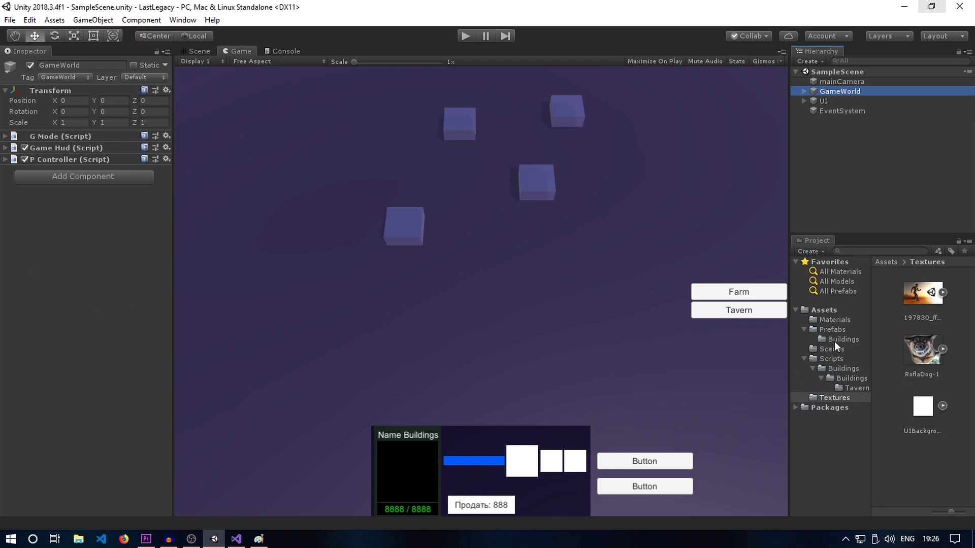
pyautogui.click(856, 388)
pyautogui.moveTo(924, 404); pyautogui.dragTo(162, 238)
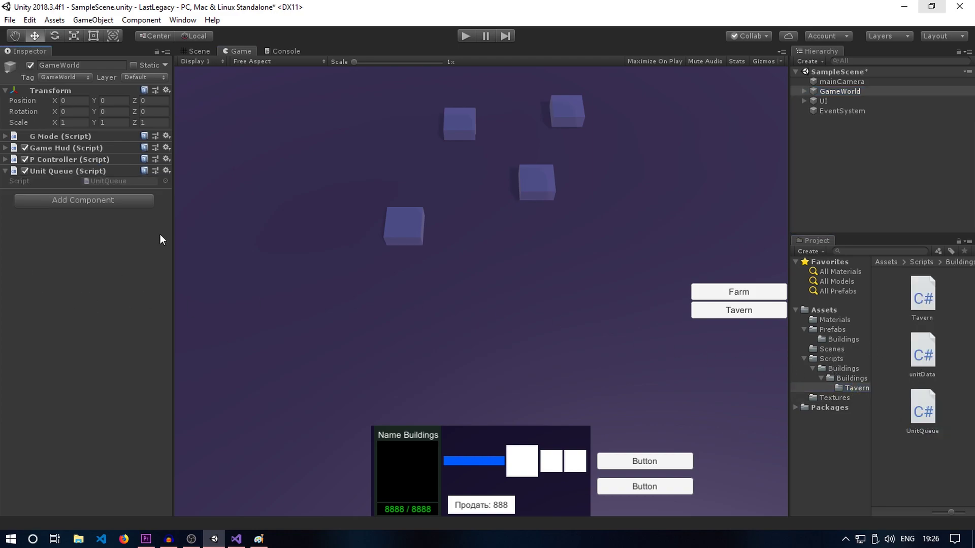
pyautogui.click(236, 539)
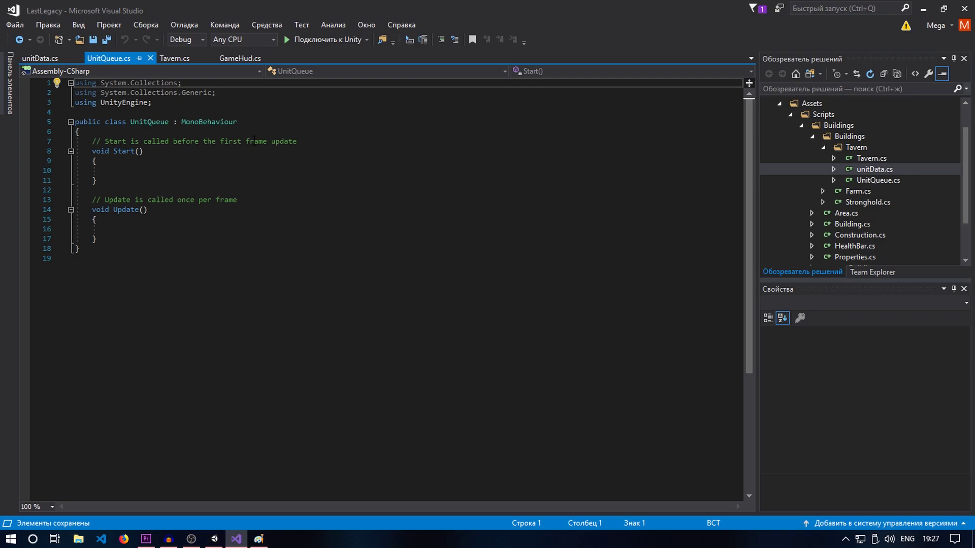
# Add an empty public BuyUnit(int _index) method below Update and save UnitQueue.cs
pyautogui.click(110, 237)
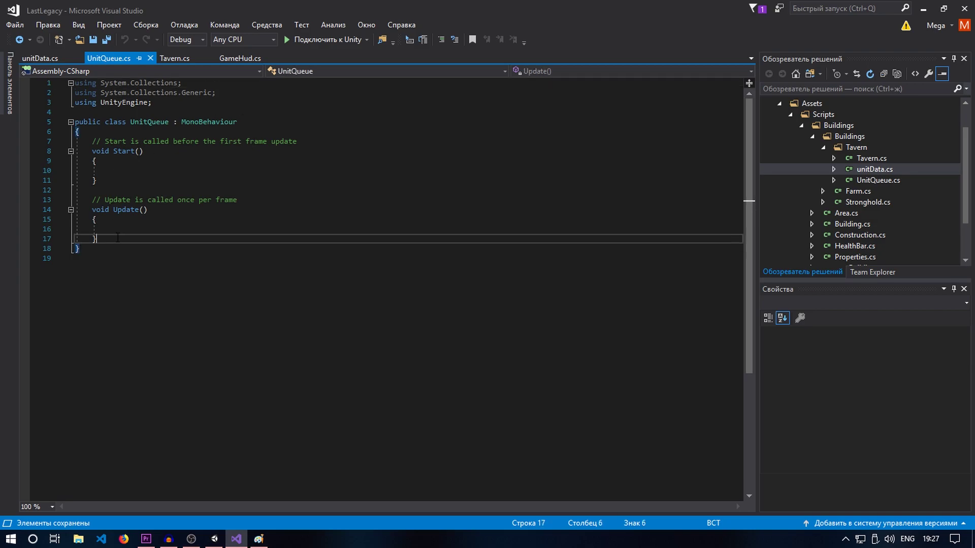
pyautogui.press('Return')
pyautogui.press('Return')
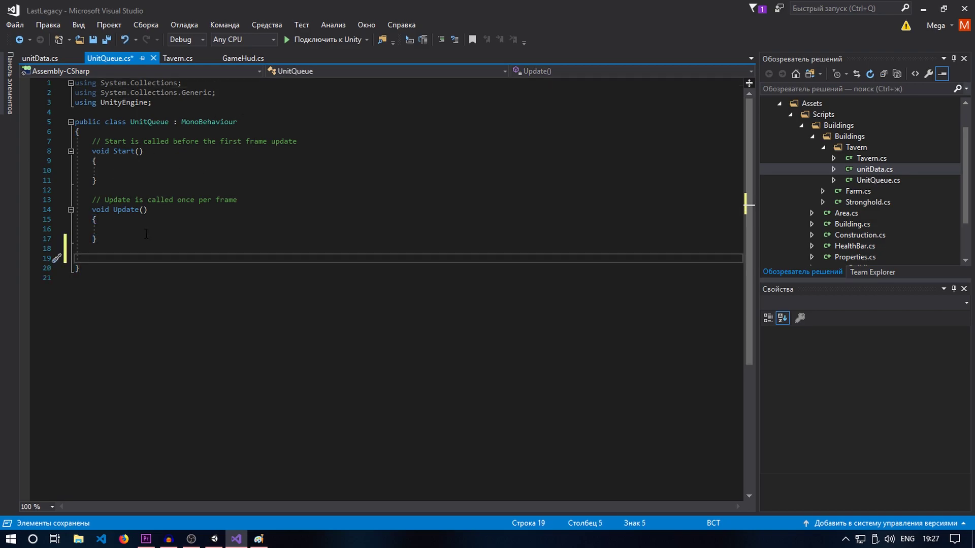
pyautogui.write('public void ')
pyautogui.write('Buy')
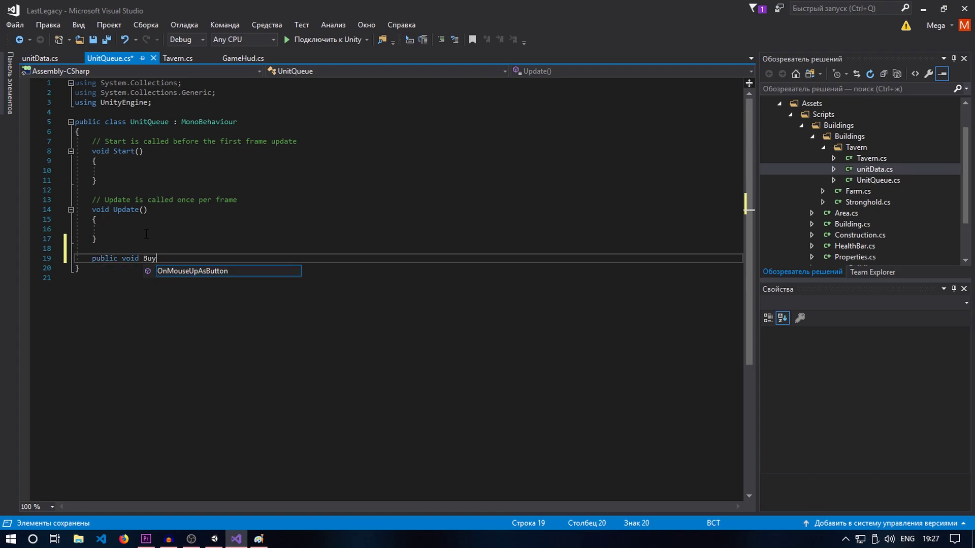
pyautogui.write('Unit(')
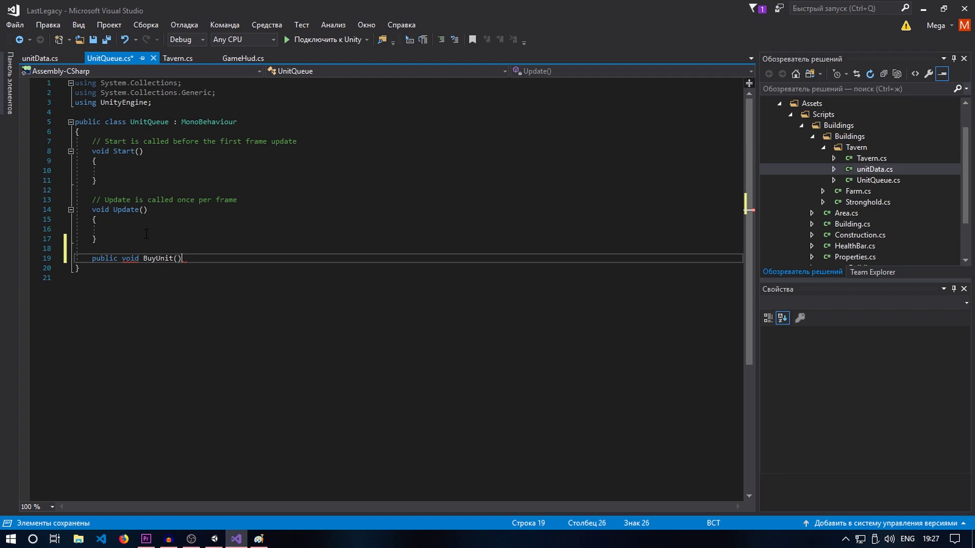
pyautogui.write('int _')
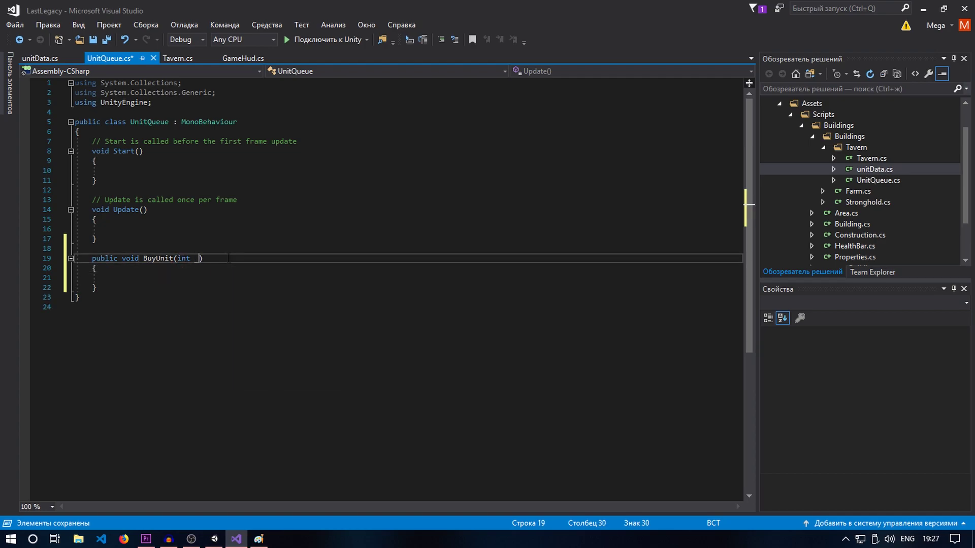
pyautogui.write('index')
pyautogui.hotkey('ctrl', 's')
pyautogui.click(213, 276)
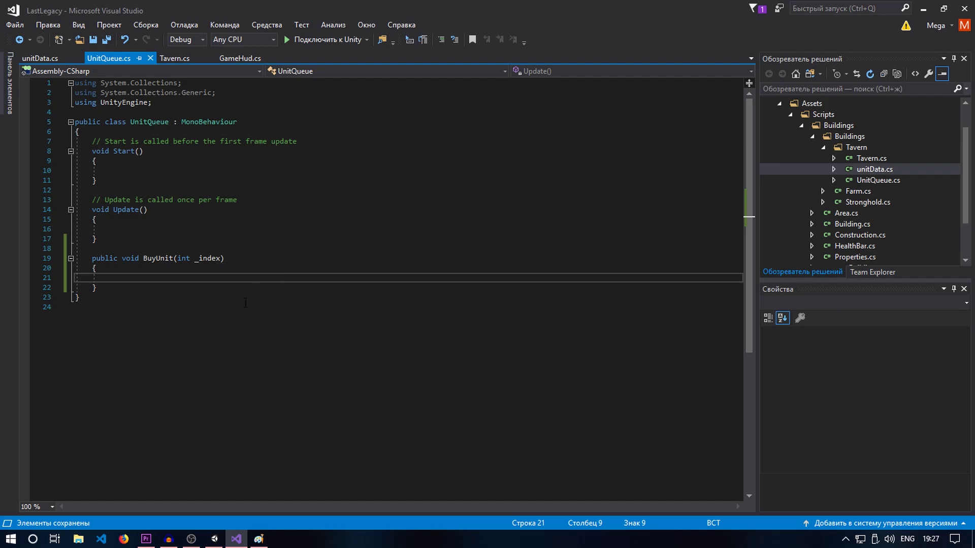
pyautogui.click(215, 539)
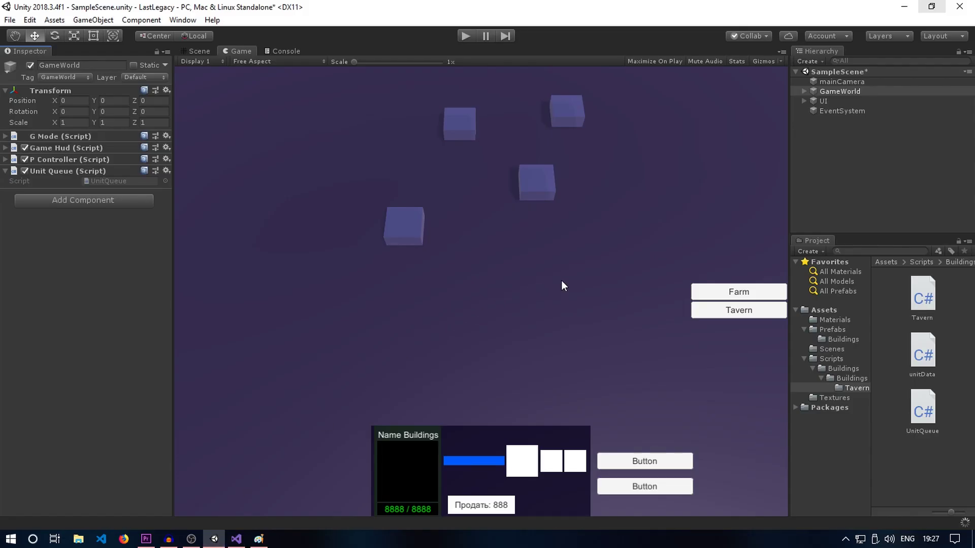
# Replace Button's StartBay On Click action with GameWorld's UnitQueue.BuyUnit, value 0
pyautogui.click(803, 101)
pyautogui.click(822, 123)
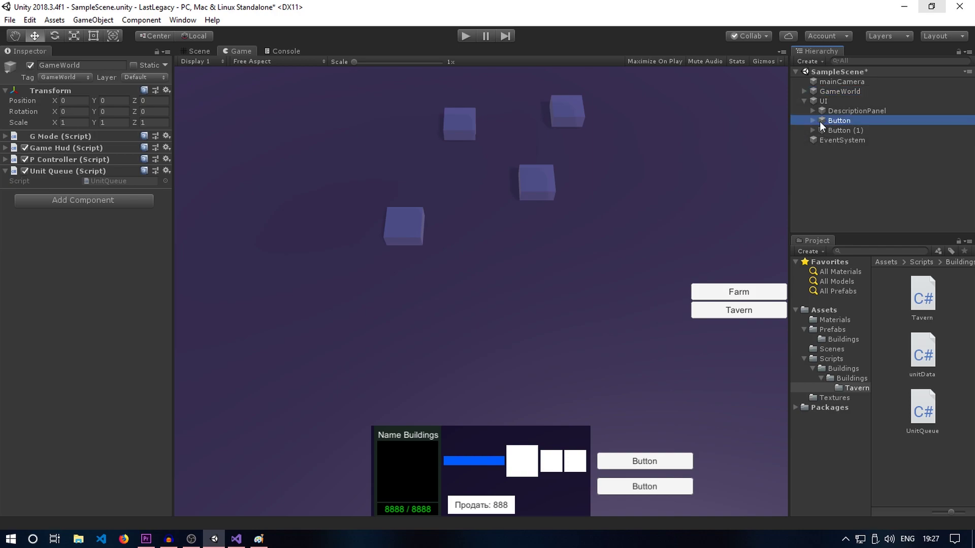
pyautogui.scroll(-3, 143, 406)
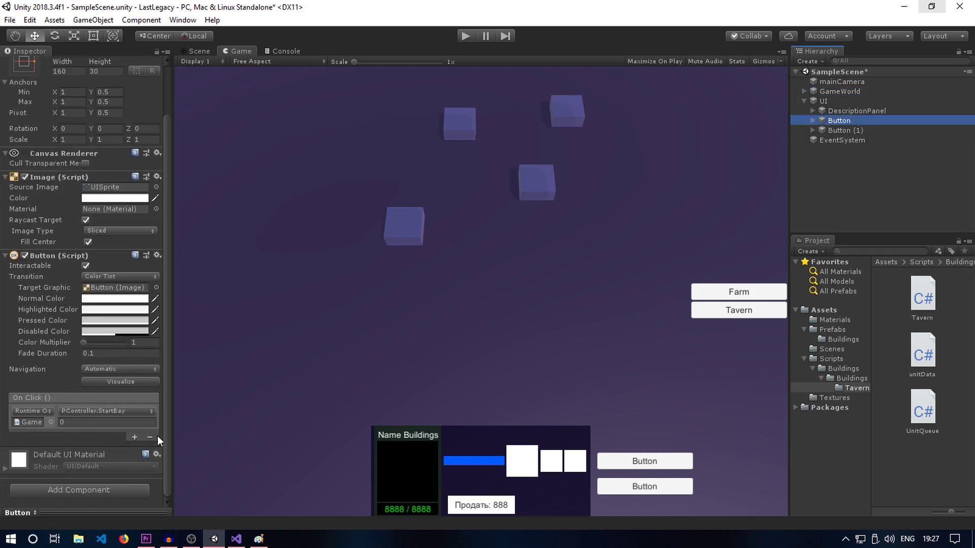
pyautogui.click(150, 437)
pyautogui.click(133, 437)
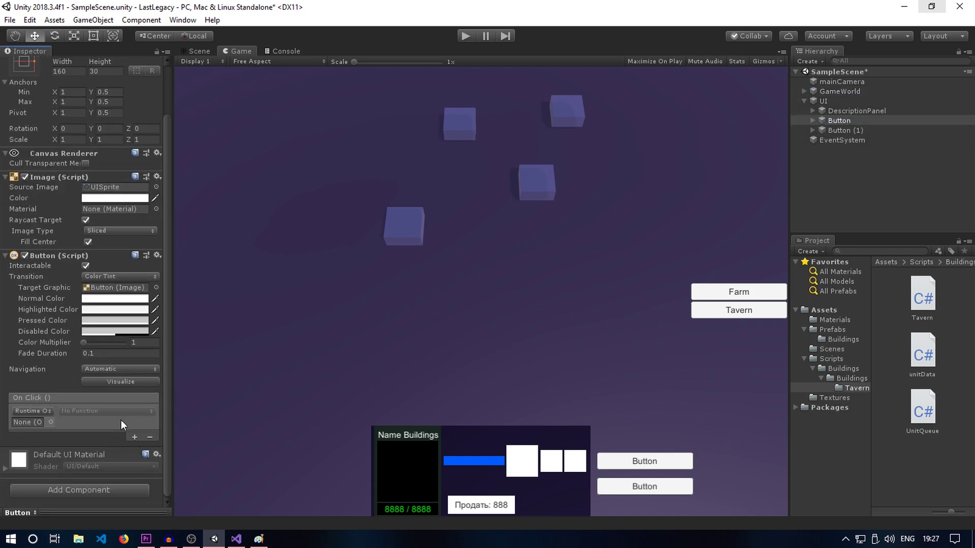
pyautogui.click(50, 423)
pyautogui.click(346, 75)
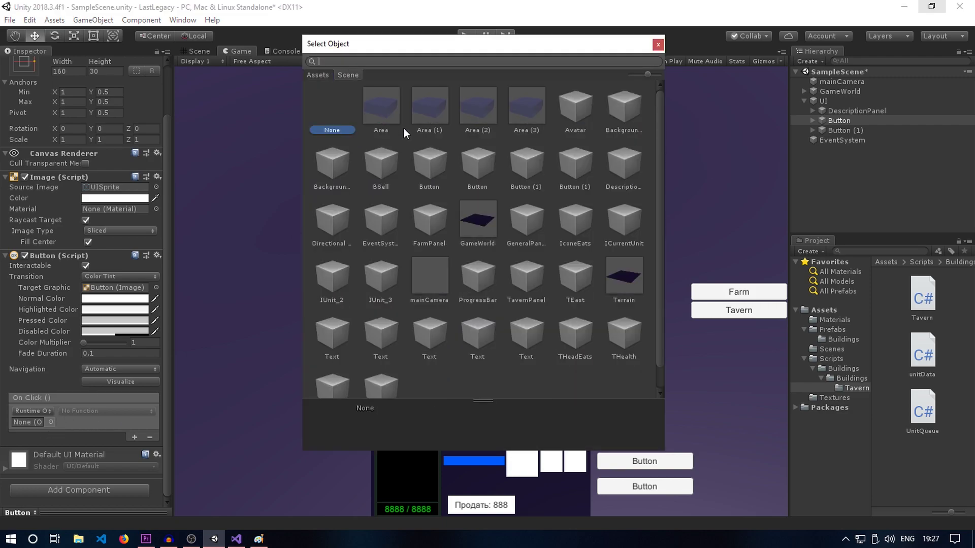
pyautogui.click(473, 219)
pyautogui.click(657, 43)
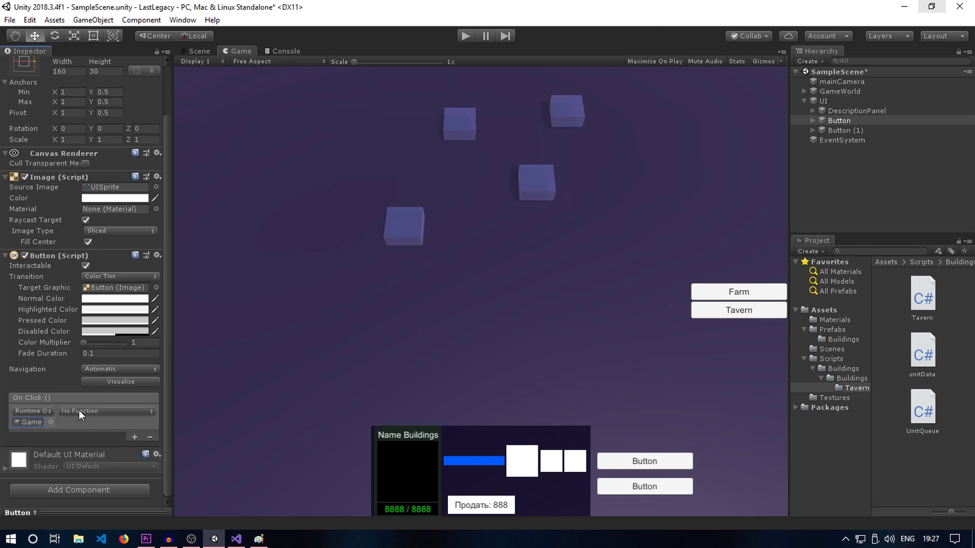
pyautogui.click(87, 411)
pyautogui.moveTo(105, 509)
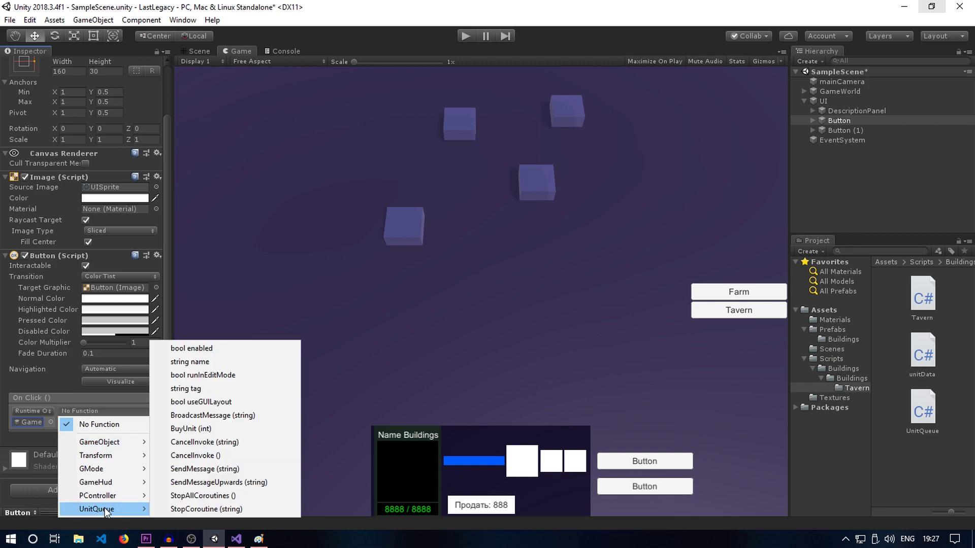
pyautogui.click(197, 428)
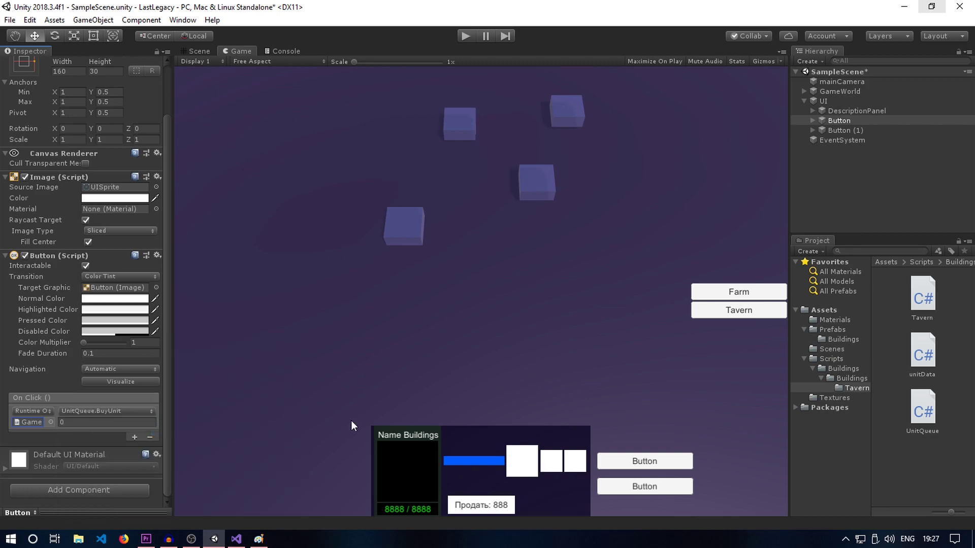
# Point Button (1)'s On Click at GameWorld's UnitQueue.BuyUnit with value 1 and save the scene
pyautogui.click(845, 130)
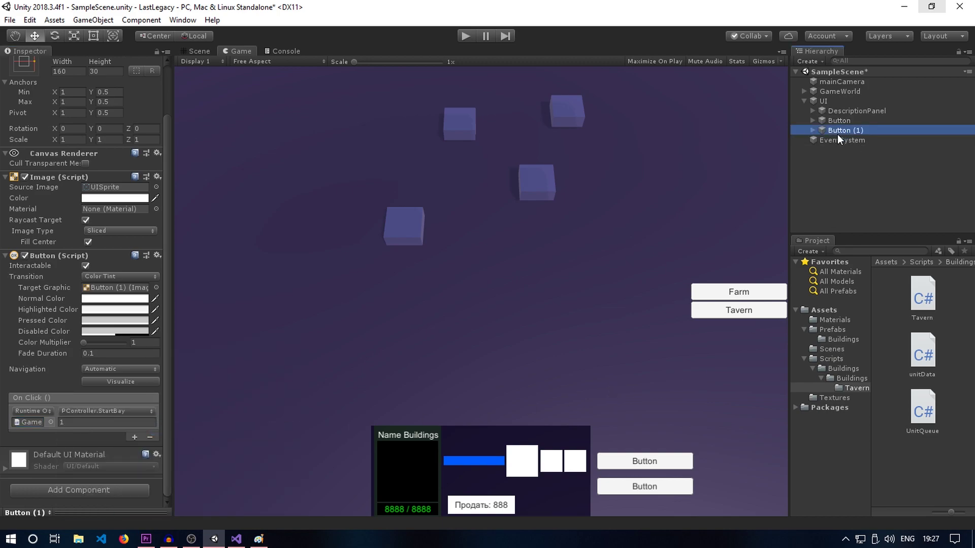
pyautogui.click(149, 438)
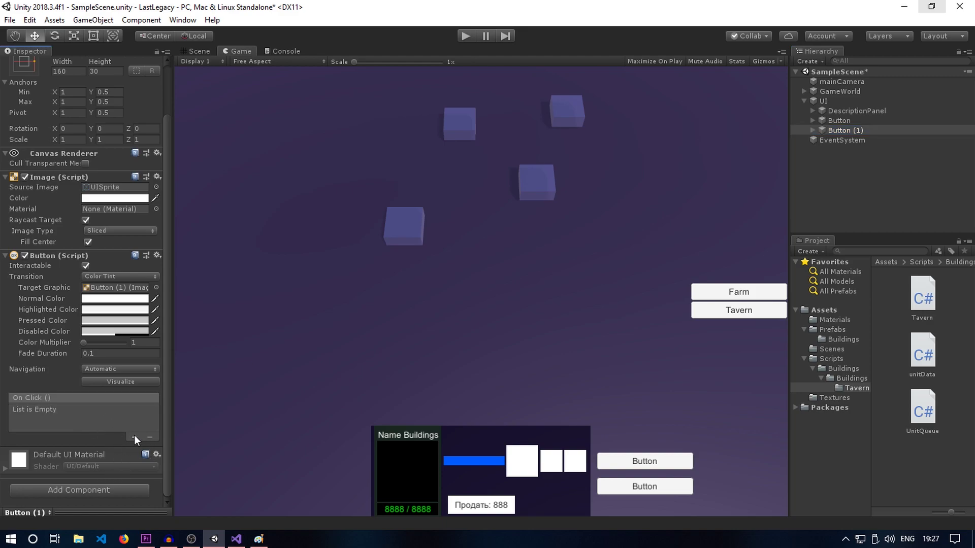
pyautogui.click(134, 437)
pyautogui.click(51, 422)
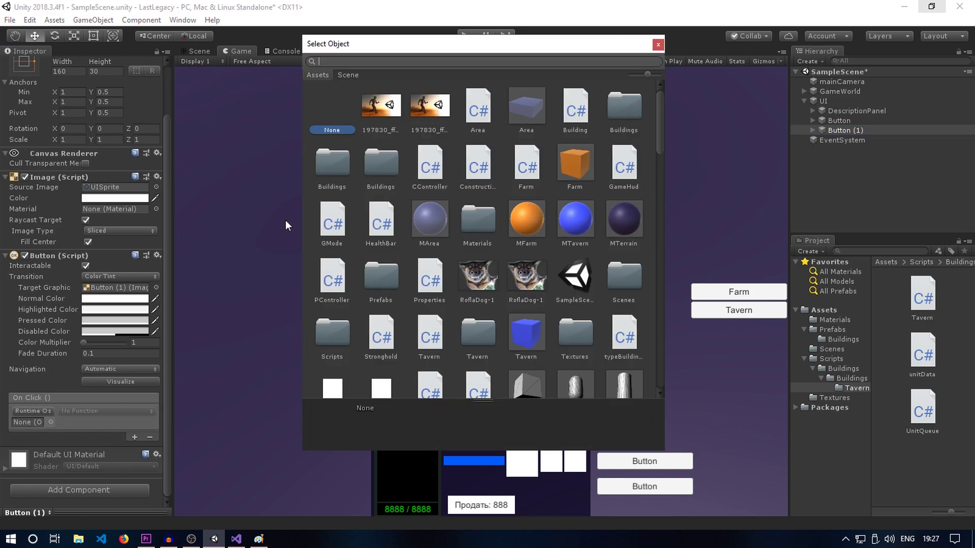
pyautogui.click(350, 76)
pyautogui.click(429, 221)
pyautogui.click(659, 44)
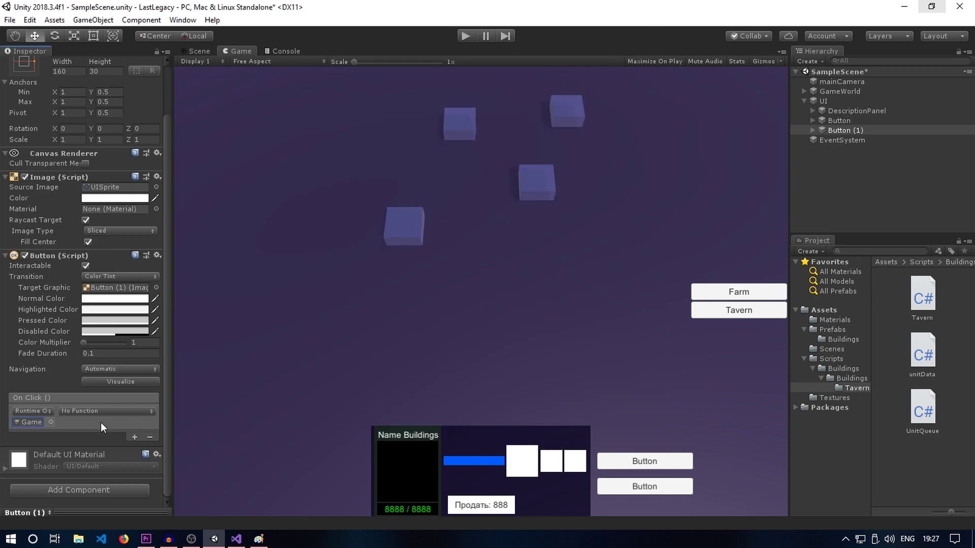
pyautogui.click(107, 411)
pyautogui.moveTo(111, 509)
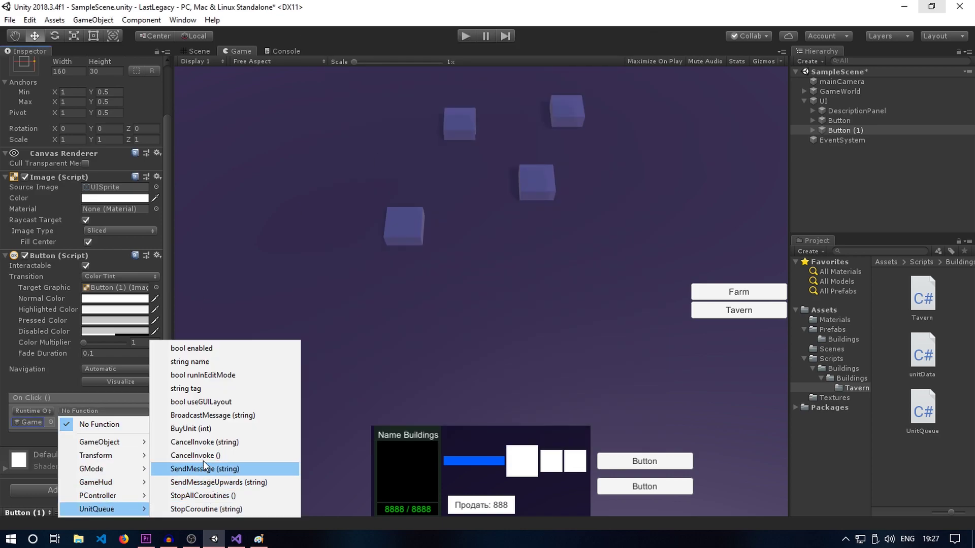
pyautogui.click(191, 429)
pyautogui.click(71, 422)
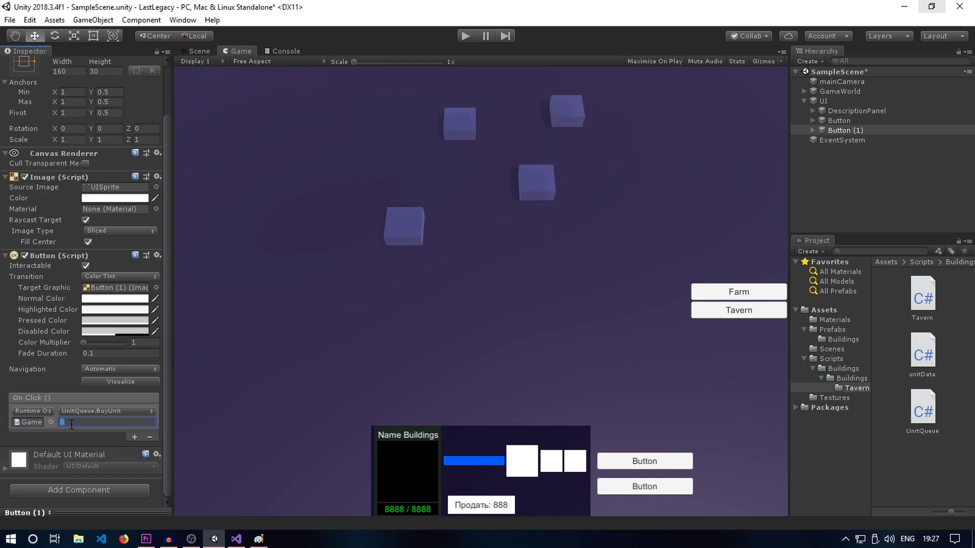
pyautogui.write('1')
pyautogui.hotkey('ctrl', 's')
# Open the Tavern prefab and inspect the Unit 1 and Unit 2 settings
pyautogui.click(833, 340)
pyautogui.doubleClick(921, 414)
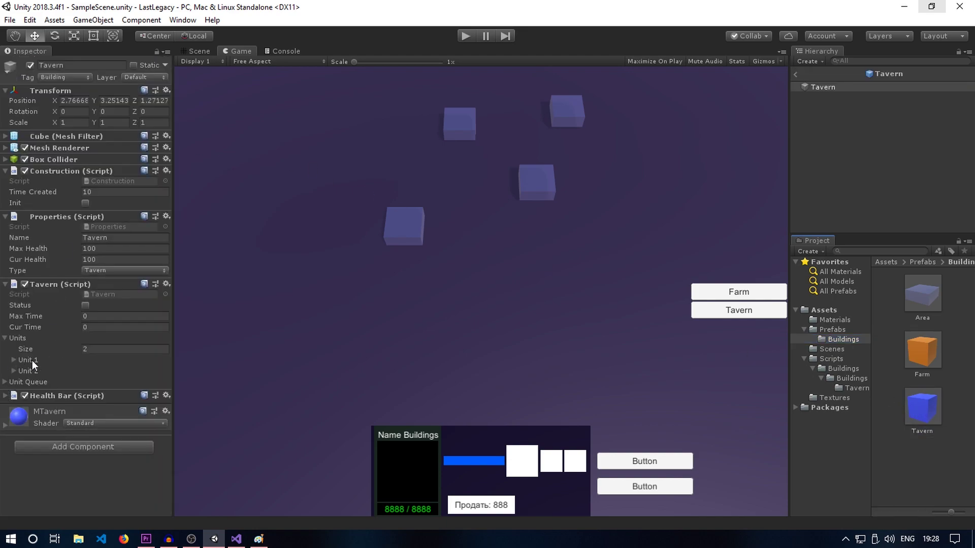
pyautogui.click(14, 359)
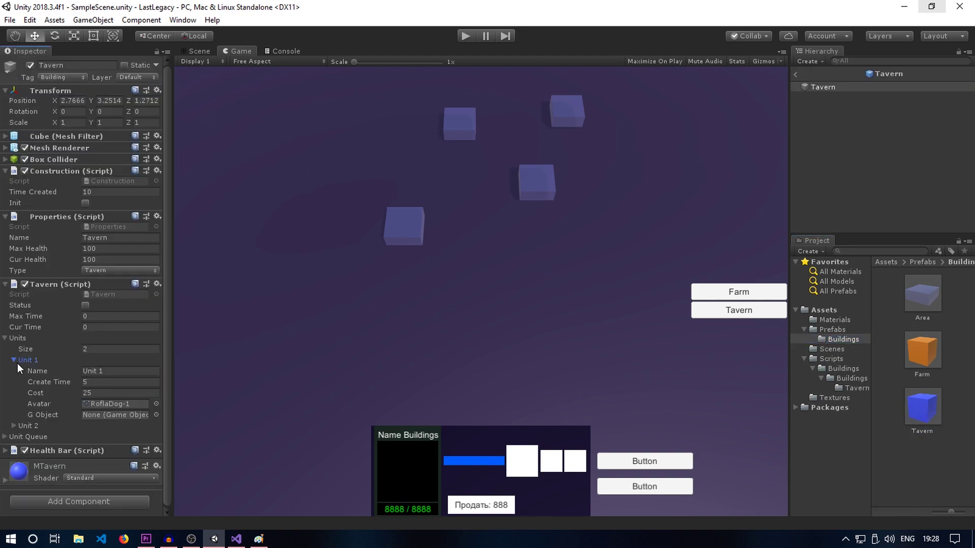
pyautogui.click(14, 359)
pyautogui.click(13, 372)
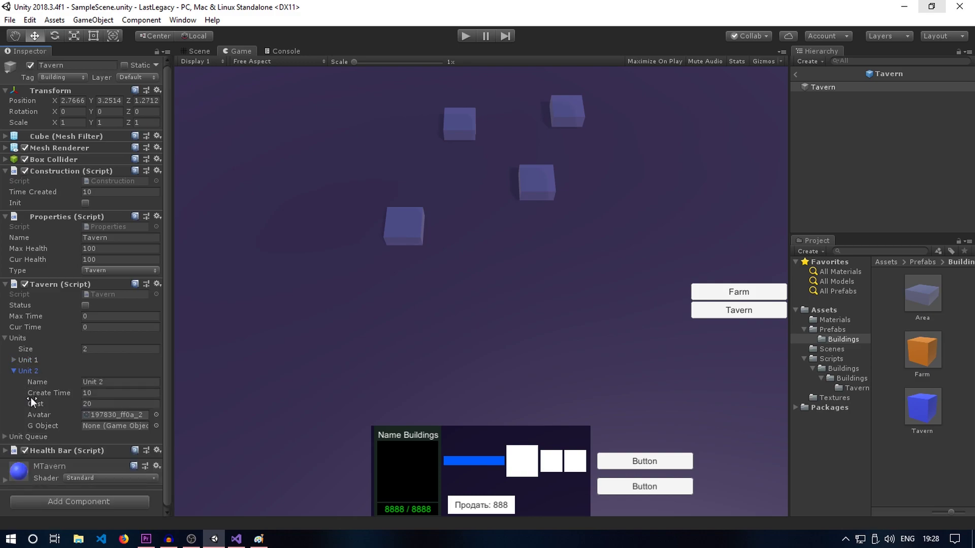
pyautogui.click(13, 371)
# Try Units list sizes 3 and 4, revert to 2, and expand the Unit Queue list
pyautogui.click(90, 349)
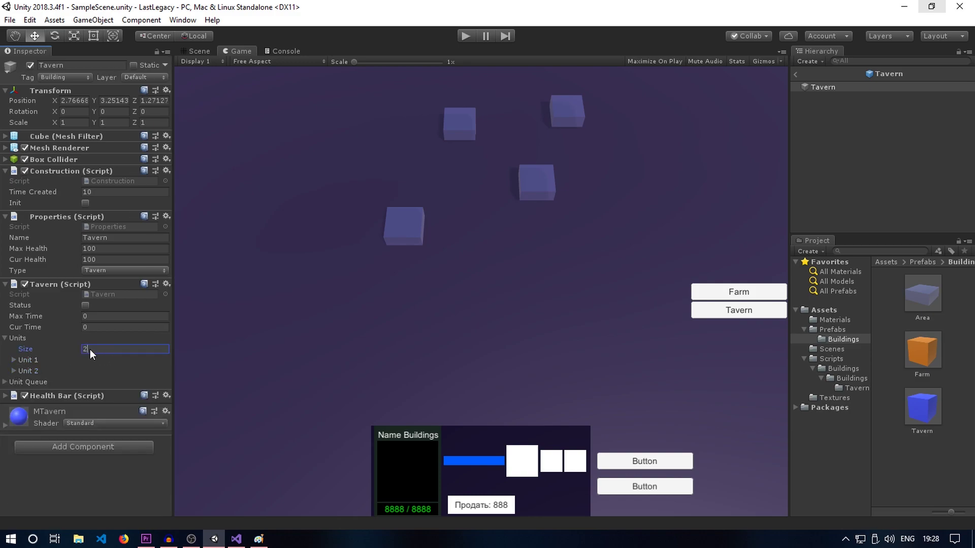
pyautogui.write('3')
pyautogui.press('Return')
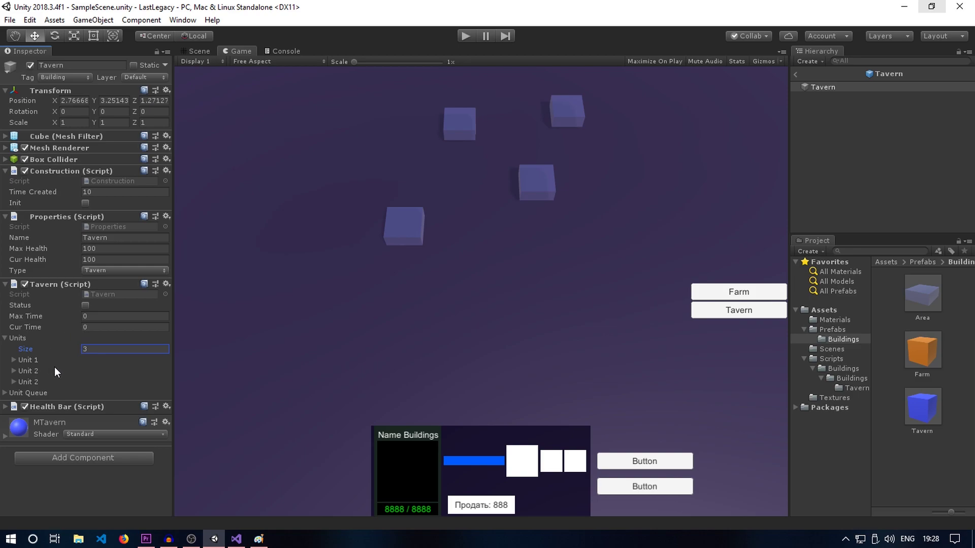
pyautogui.write('4')
pyautogui.press('Return')
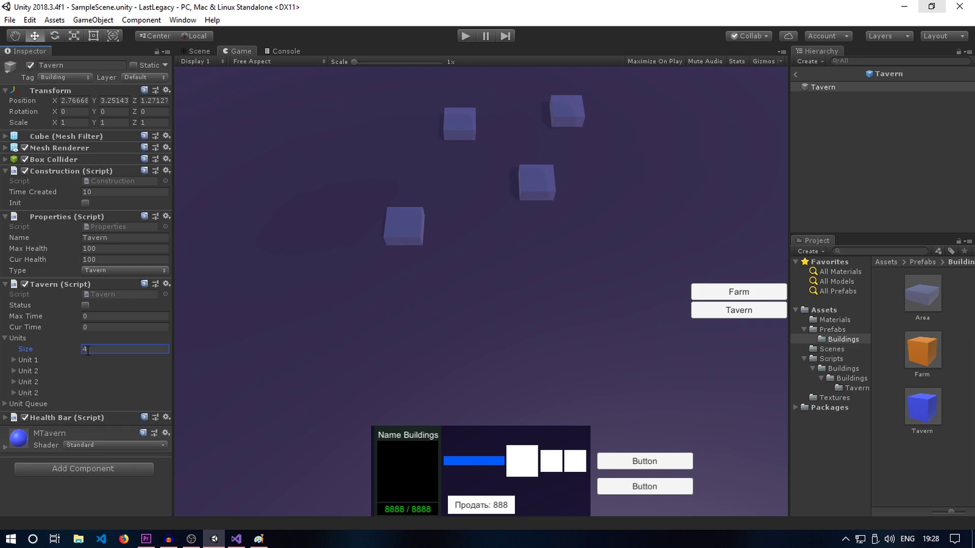
pyautogui.write('2')
pyautogui.press('Return')
pyautogui.click(12, 370)
pyautogui.click(15, 358)
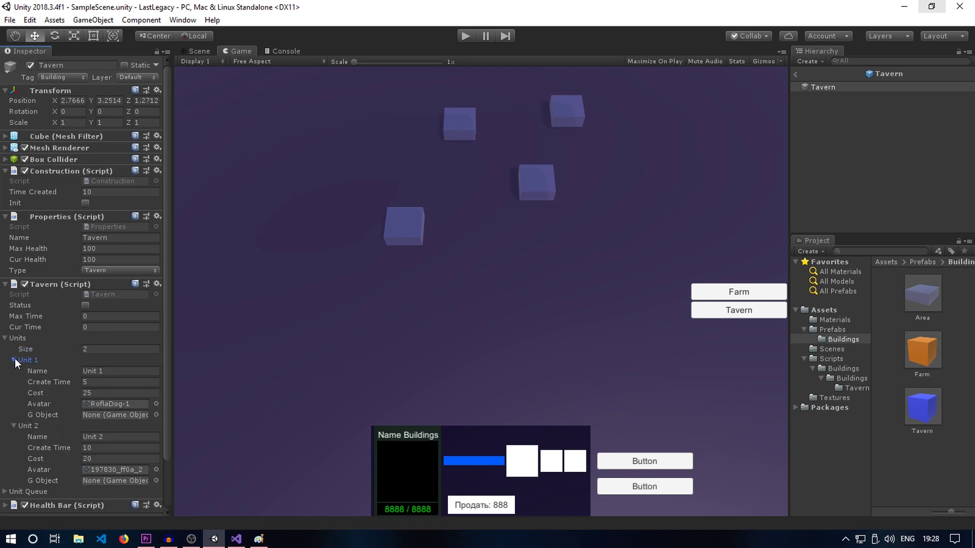
pyautogui.click(14, 359)
pyautogui.click(13, 370)
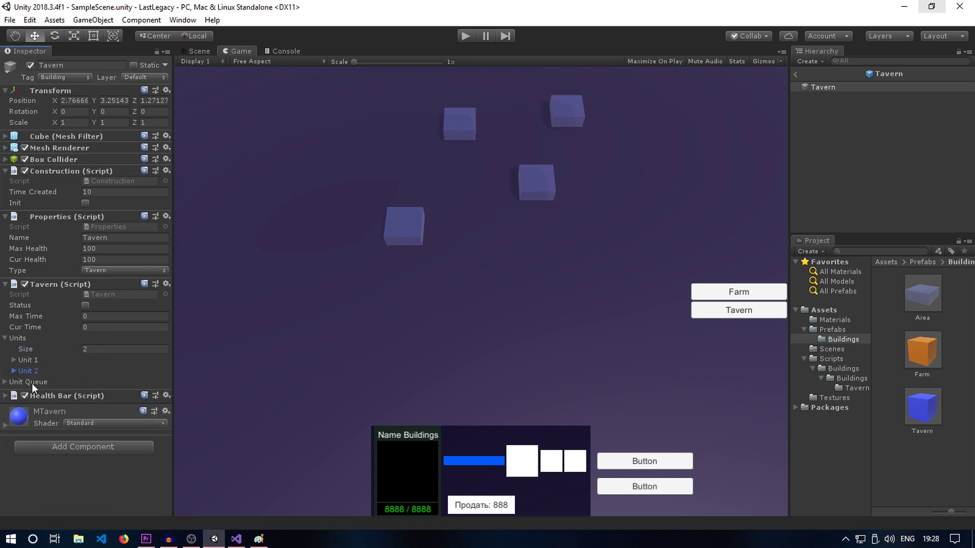
pyautogui.click(5, 383)
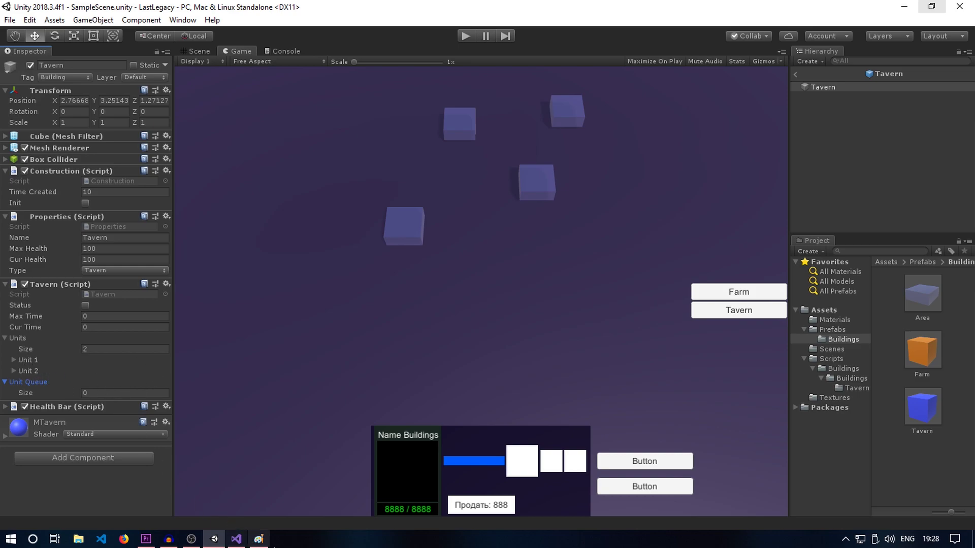
# Write an empty if() block with braces inside BuyUnit in UnitQueue.cs
pyautogui.click(236, 539)
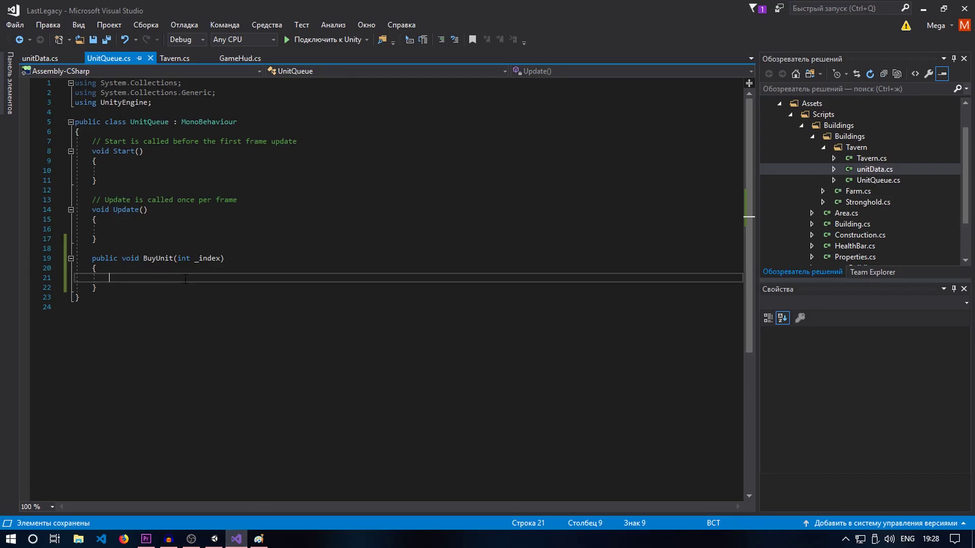
pyautogui.write('if()')
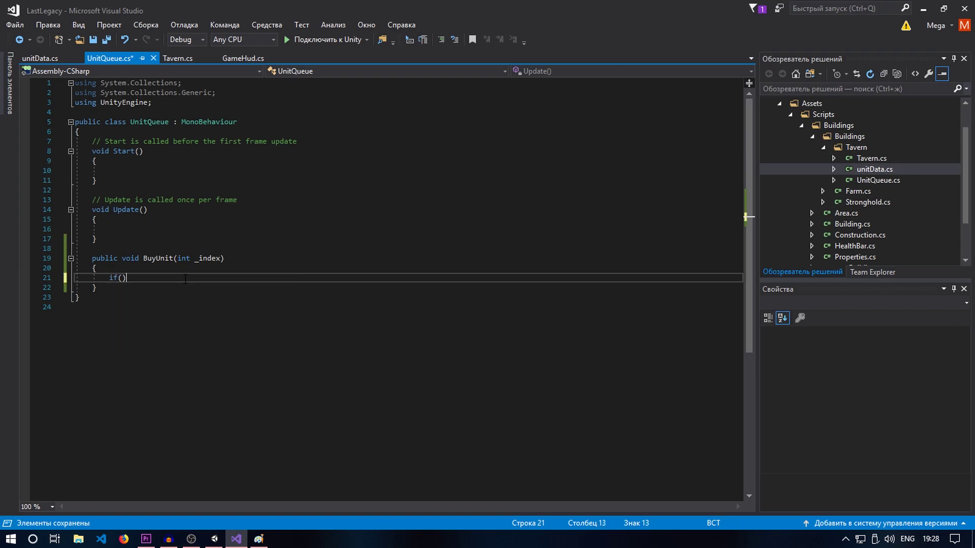
pyautogui.press('Return')
pyautogui.write('{')
pyautogui.press('Return')
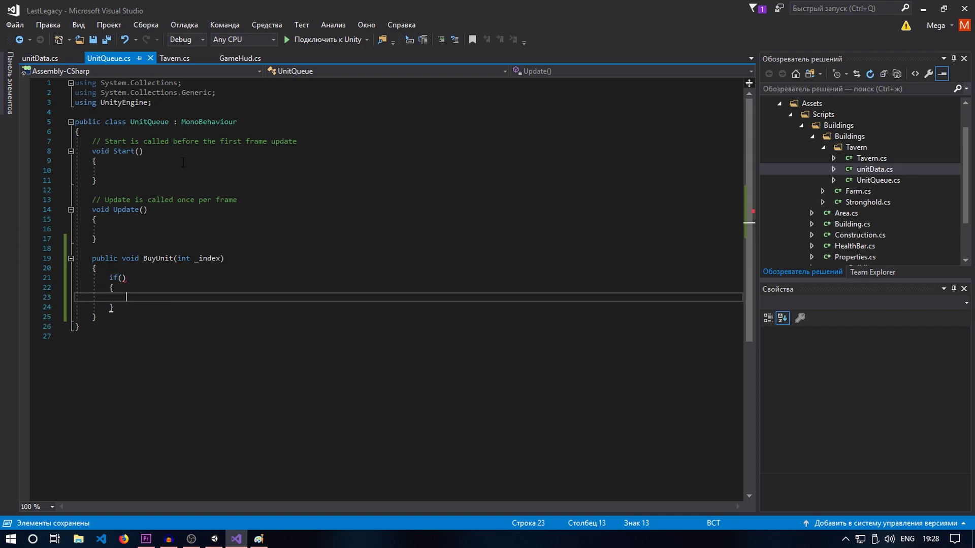
# Declare the field 'private GMode _GMode = null;' at the top of UnitQueue
pyautogui.click(183, 132)
pyautogui.press('Return')
pyautogui.press('Return')
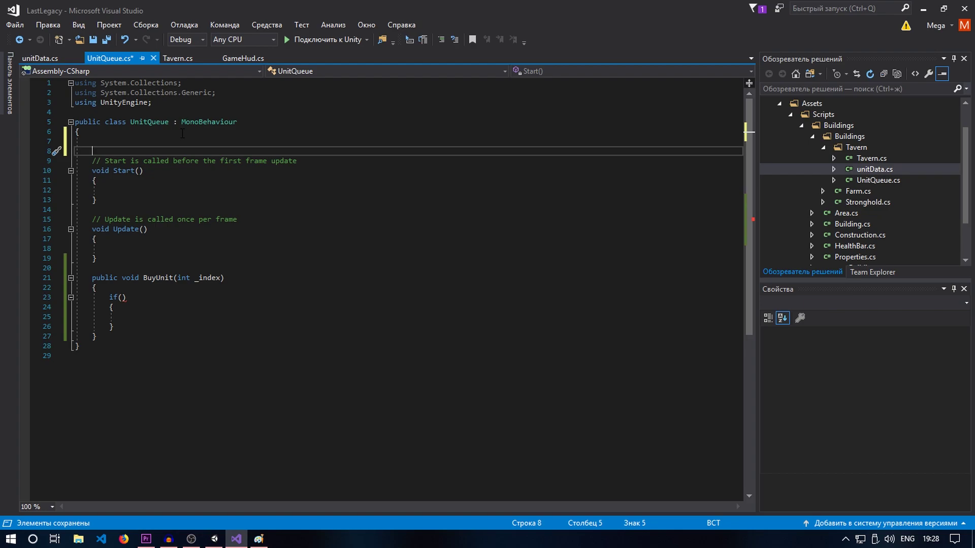
pyautogui.press('Up')
pyautogui.press('Return')
pyautogui.write('priva')
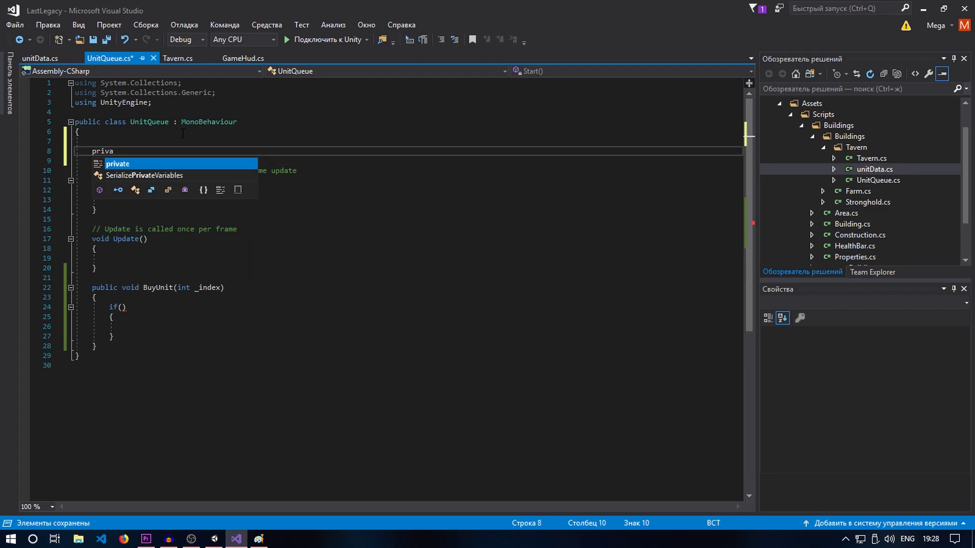
pyautogui.write('te GMo')
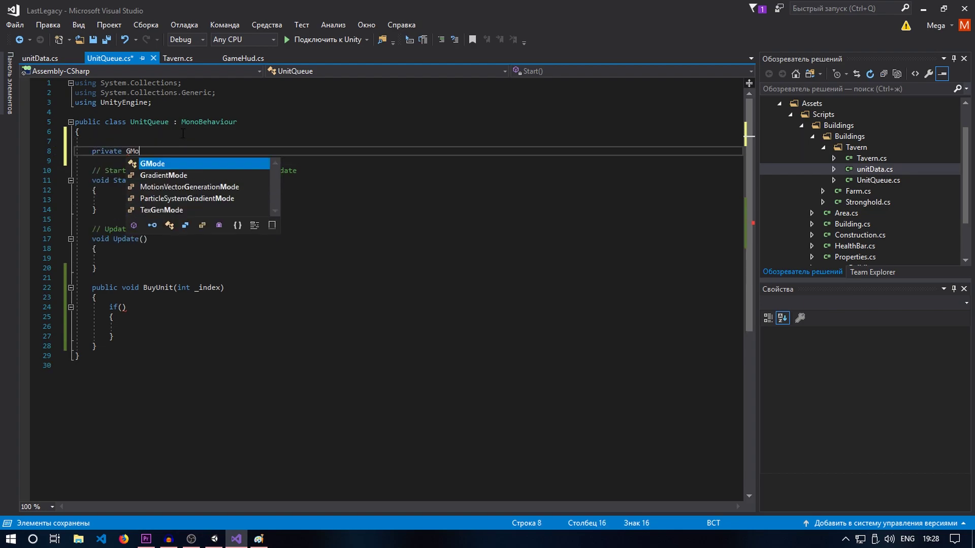
pyautogui.press('Tab')
pyautogui.write('_GMo')
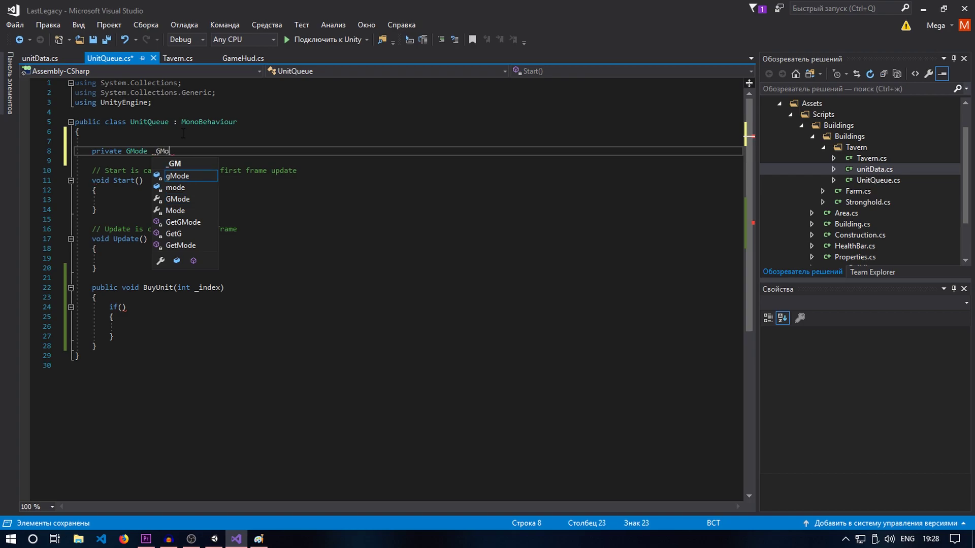
pyautogui.write('de = null')
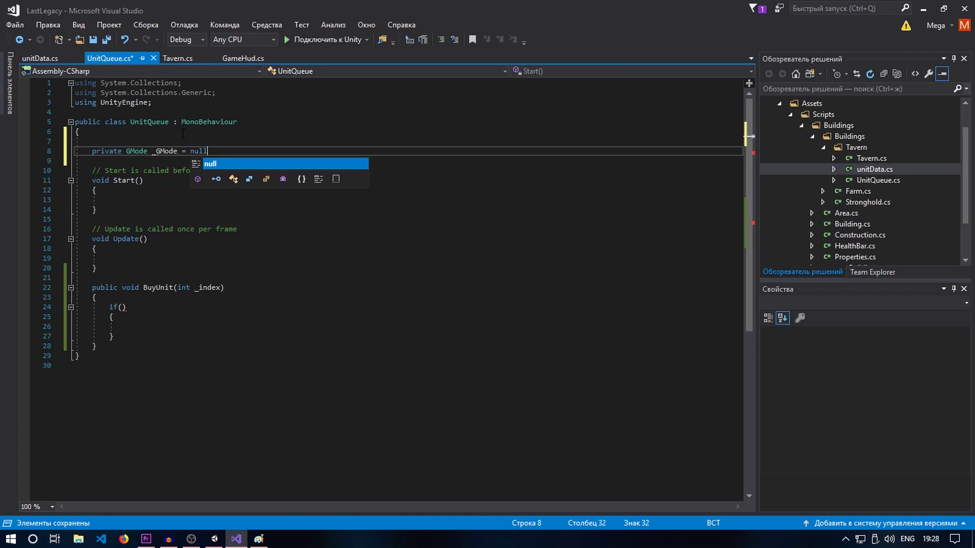
pyautogui.write(';')
pyautogui.hotkey('ctrl', 's')
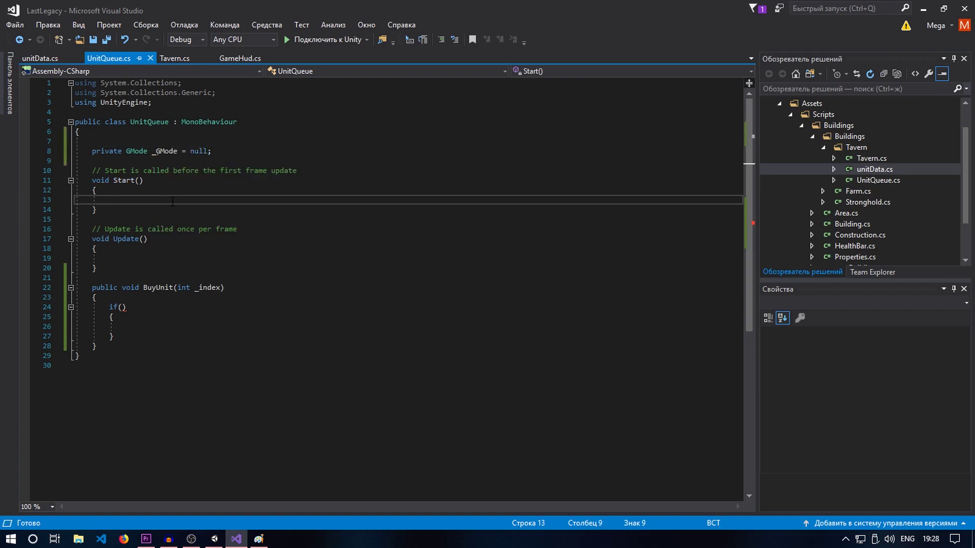
# Assign _GMode = GetComponent<GMode>() in Start, fix the _Gmode casing, and save
pyautogui.write('_')
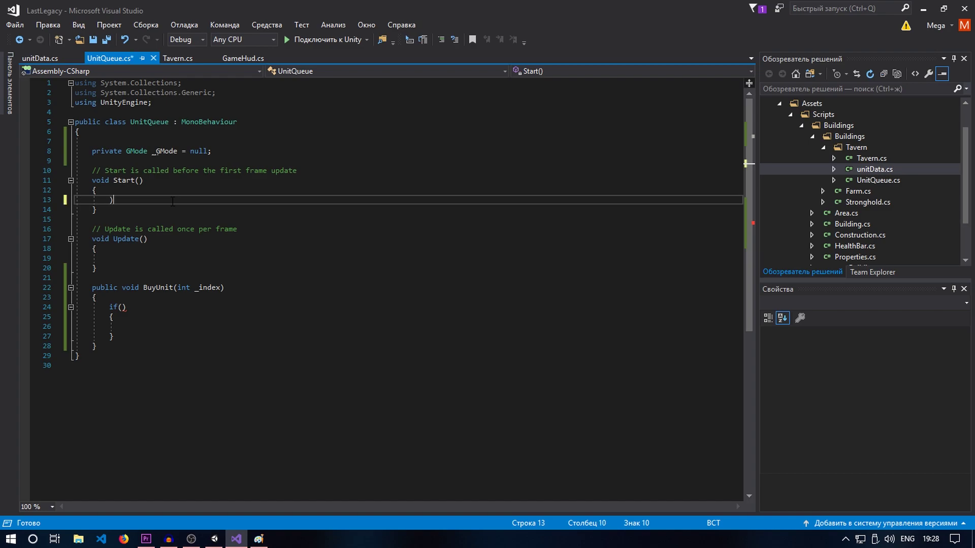
pyautogui.write('G')
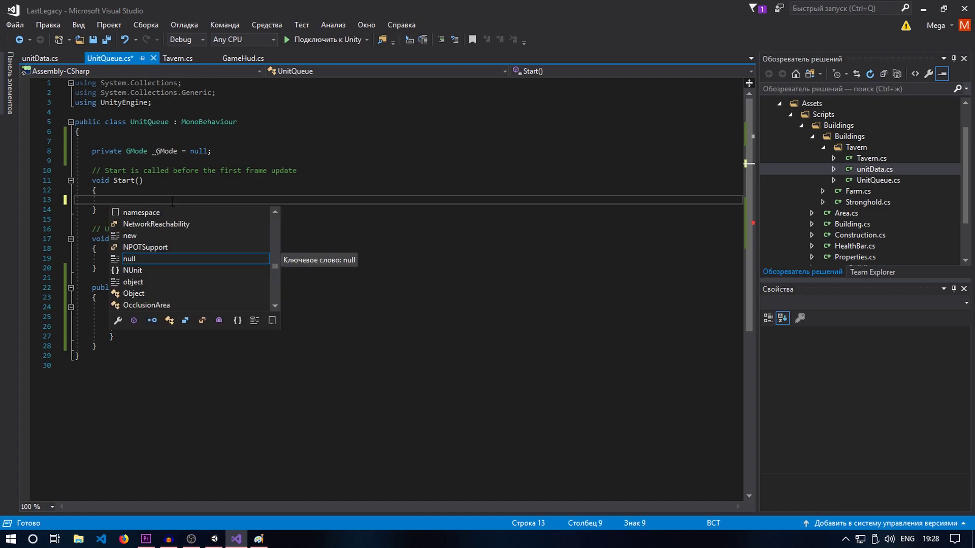
pyautogui.write('mode = GetComponent<Game')
pyautogui.press('BackSpace')
pyautogui.press('BackSpace')
pyautogui.press('BackSpace')
pyautogui.write('Mode')
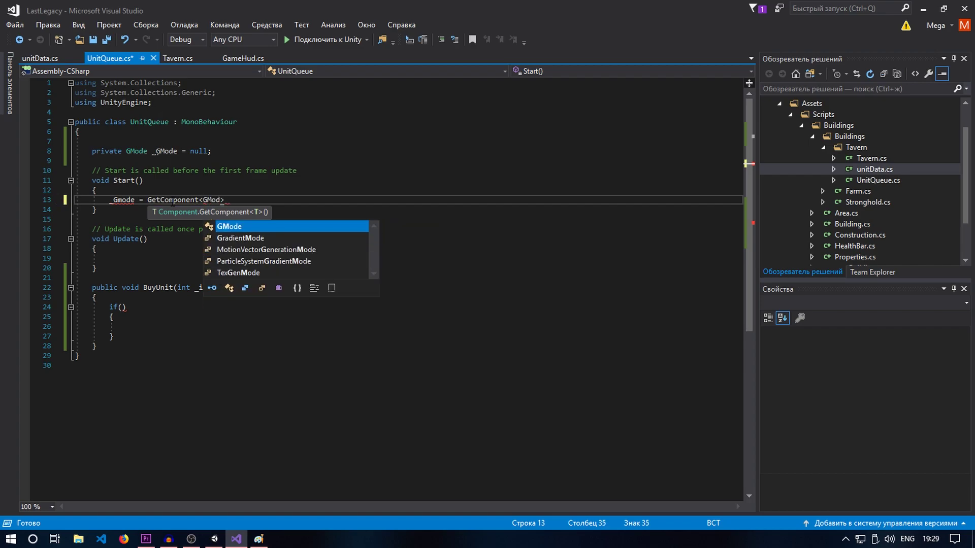
pyautogui.write('>();')
pyautogui.hotkey('ctrl', 's')
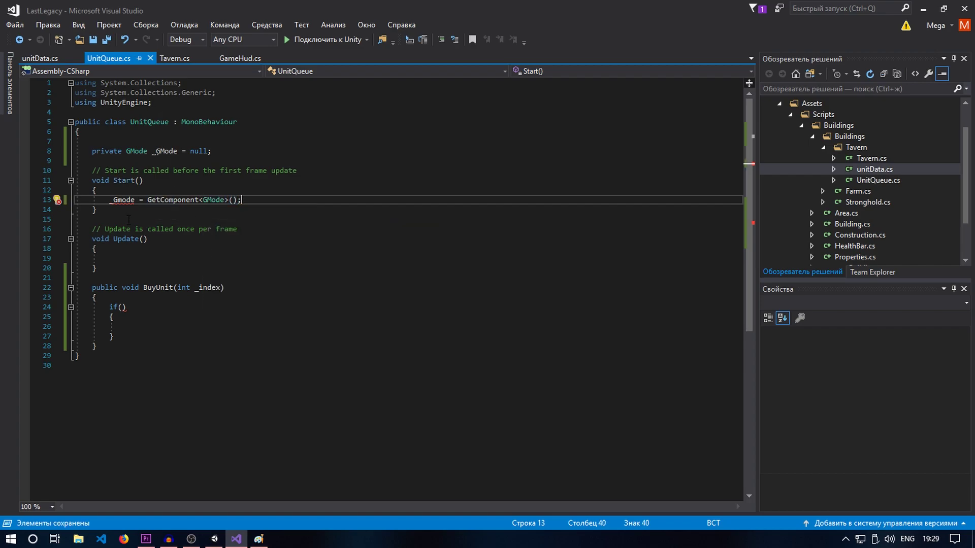
pyautogui.click(121, 200)
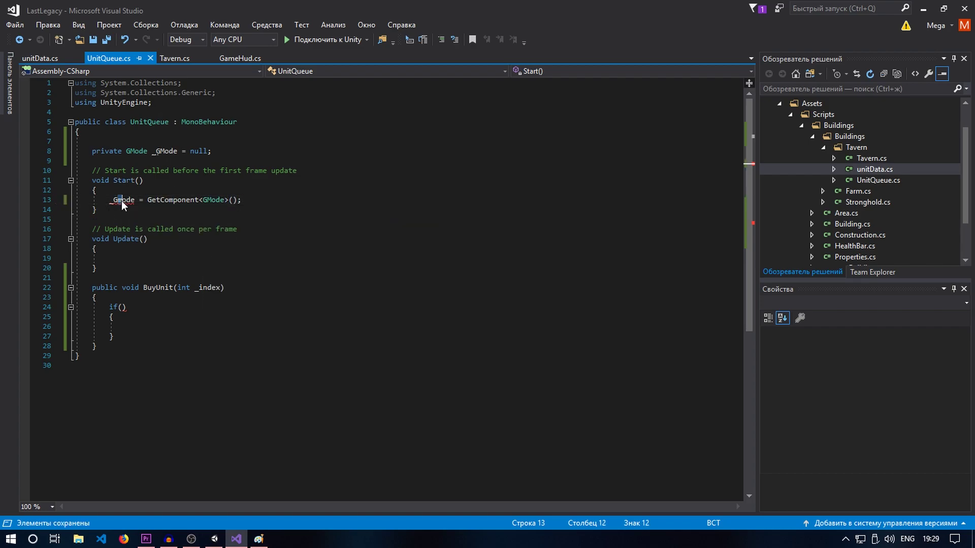
pyautogui.press('Delete')
pyautogui.write('M')
pyautogui.press('End')
pyautogui.hotkey('ctrl', 's')
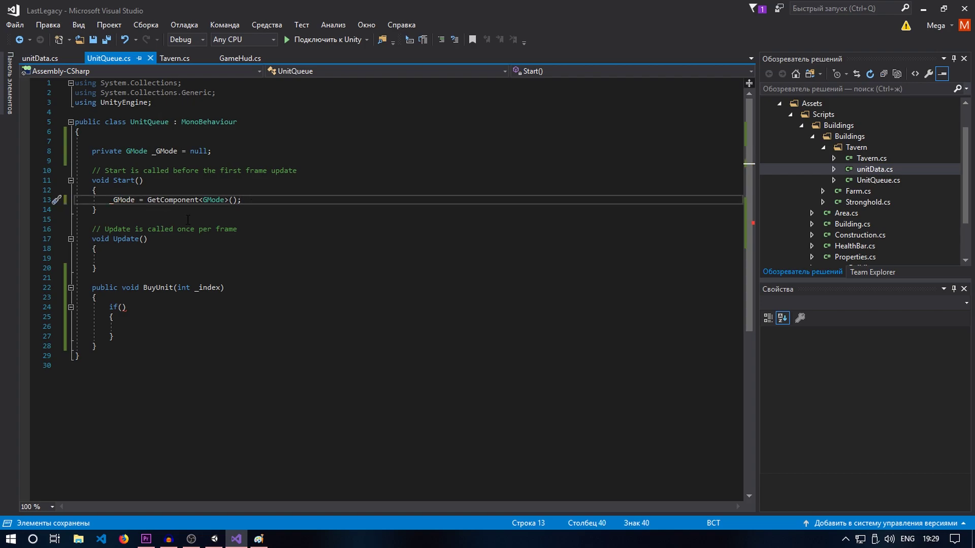
# Inspect the GetComponent<GMode>() call and the GMode references on line 13
pyautogui.moveTo(148, 200)
pyautogui.mouseDown()
pyautogui.moveTo(198, 200)
pyautogui.moveTo(147, 200)
pyautogui.mouseUp()
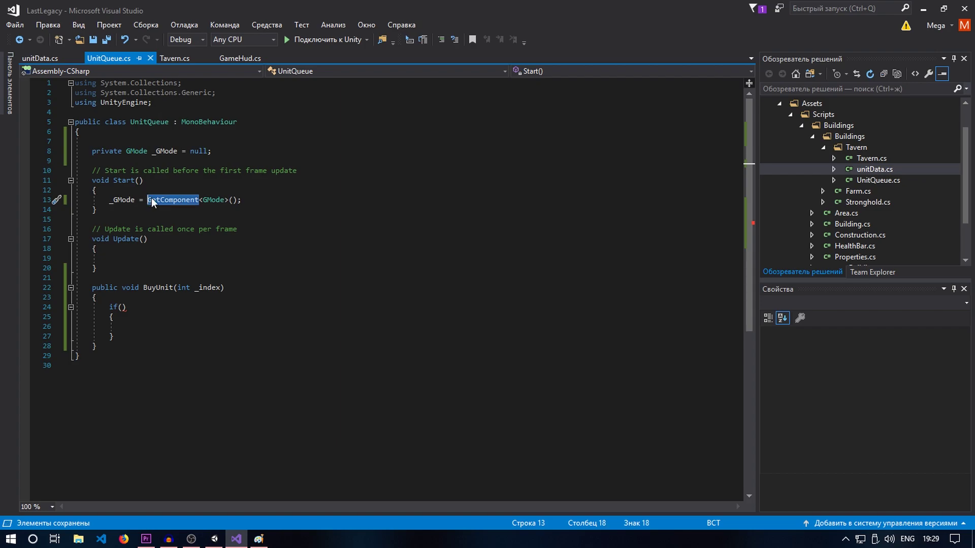
pyautogui.click(257, 200)
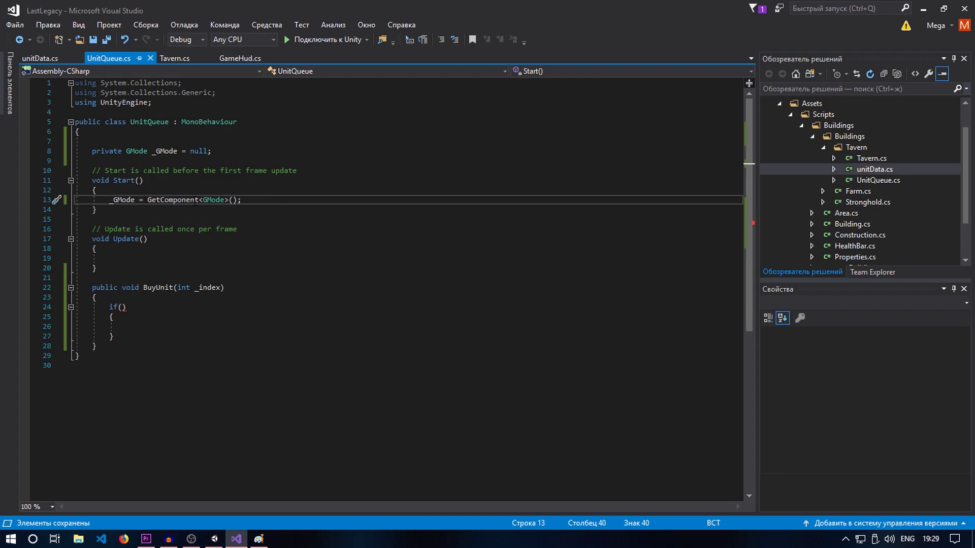
pyautogui.moveTo(148, 200); pyautogui.dragTo(241, 200)
pyautogui.click(286, 198)
pyautogui.doubleClick(213, 200)
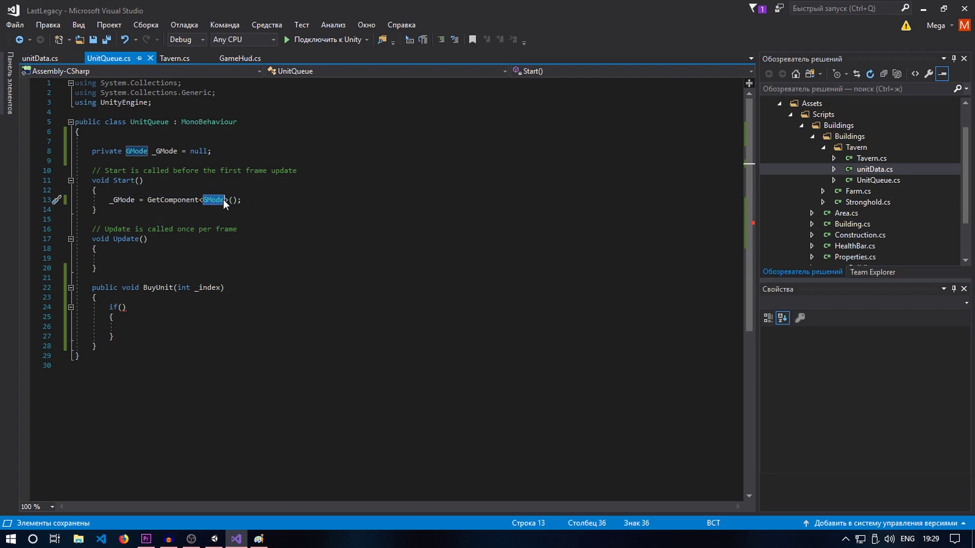
pyautogui.click(313, 198)
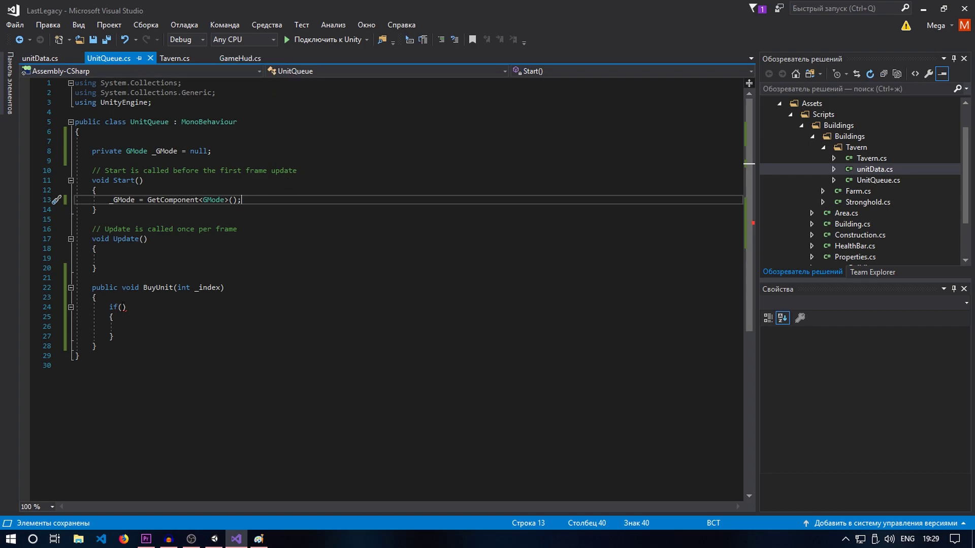
pyautogui.click(121, 306)
# Start an _GMode.Gold condition, then delete the whole if-block from BuyUnit and save
pyautogui.write('_')
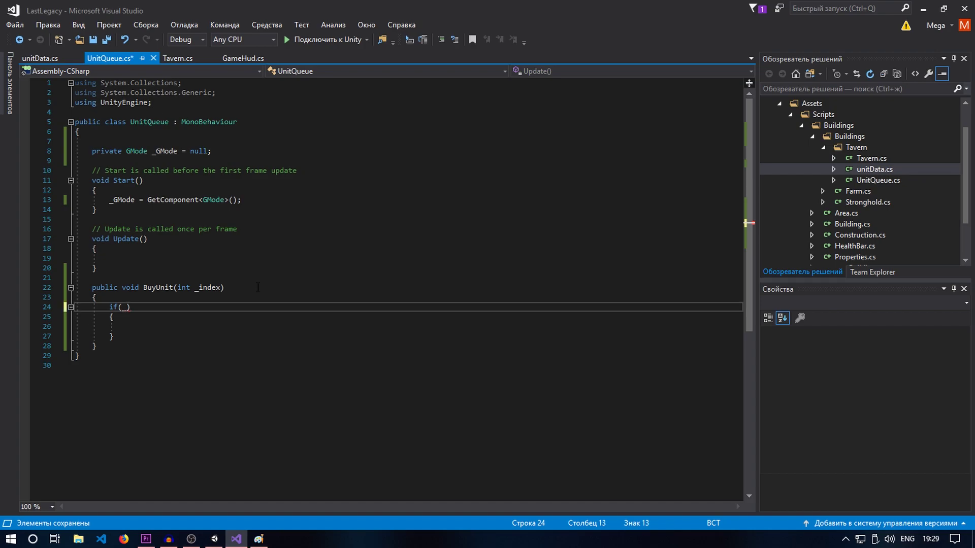
pyautogui.write('GM')
pyautogui.press('Tab')
pyautogui.write('.')
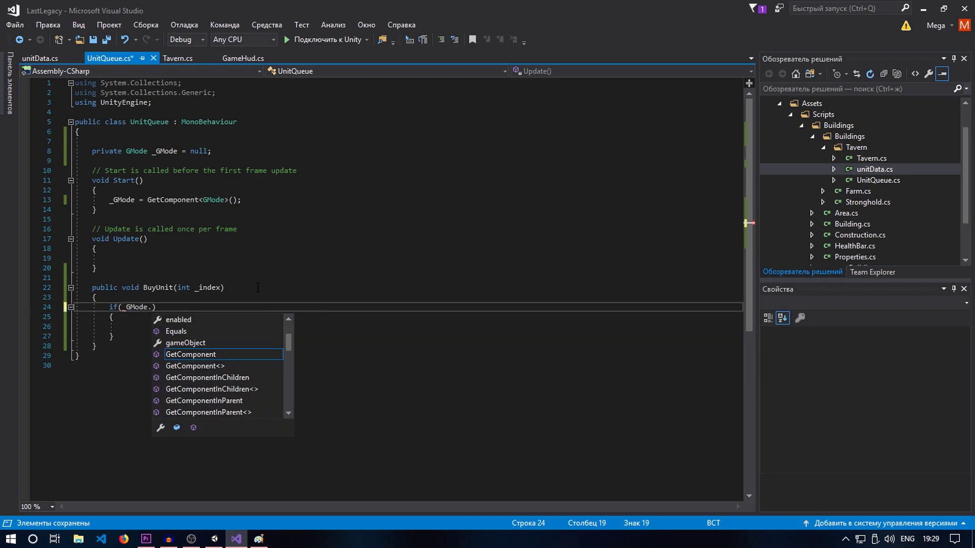
pyautogui.write('Go')
pyautogui.press('Tab')
pyautogui.write('>=')
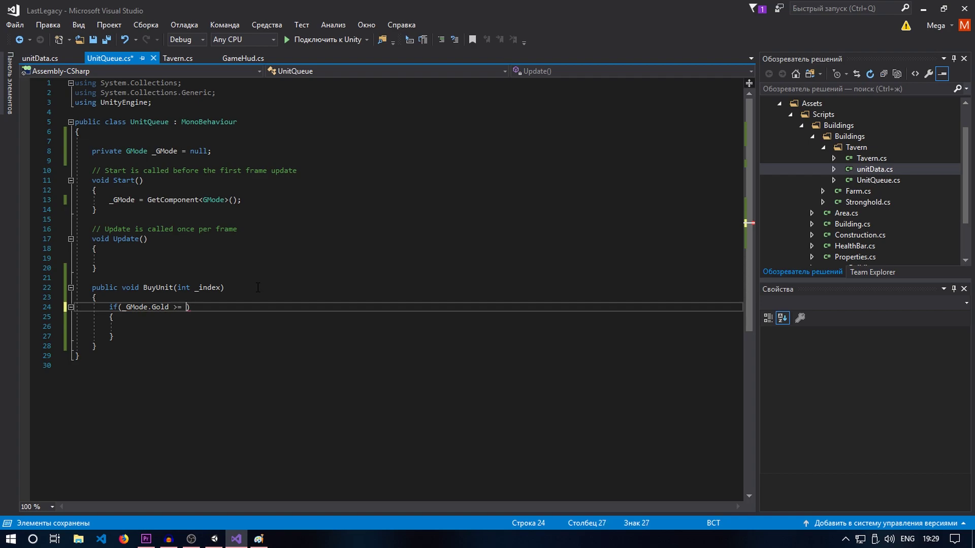
pyautogui.press('BackSpace')
pyautogui.press('BackSpace')
pyautogui.press('BackSpace')
pyautogui.press('BackSpace')
pyautogui.moveTo(115, 337); pyautogui.dragTo(75, 307)
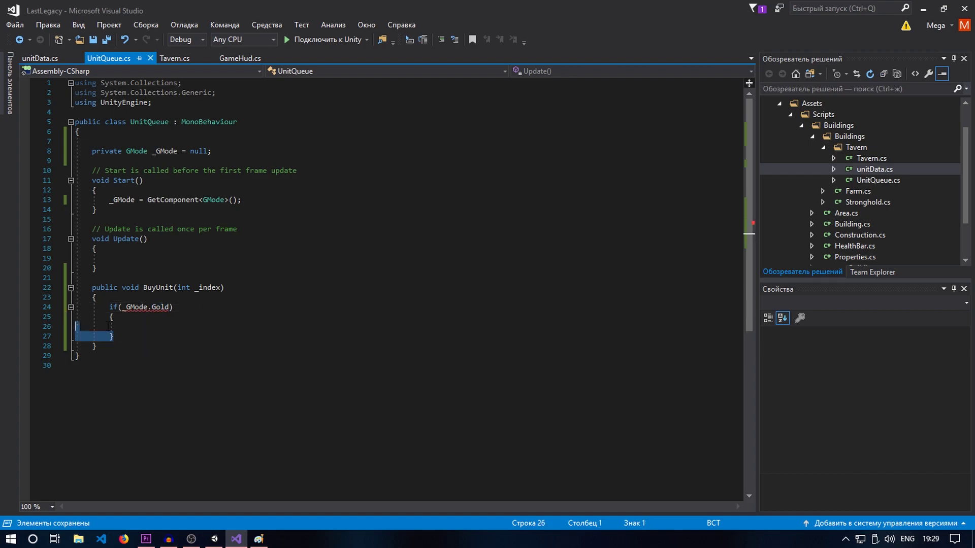
pyautogui.press('BackSpace')
pyautogui.hotkey('ctrl', 's')
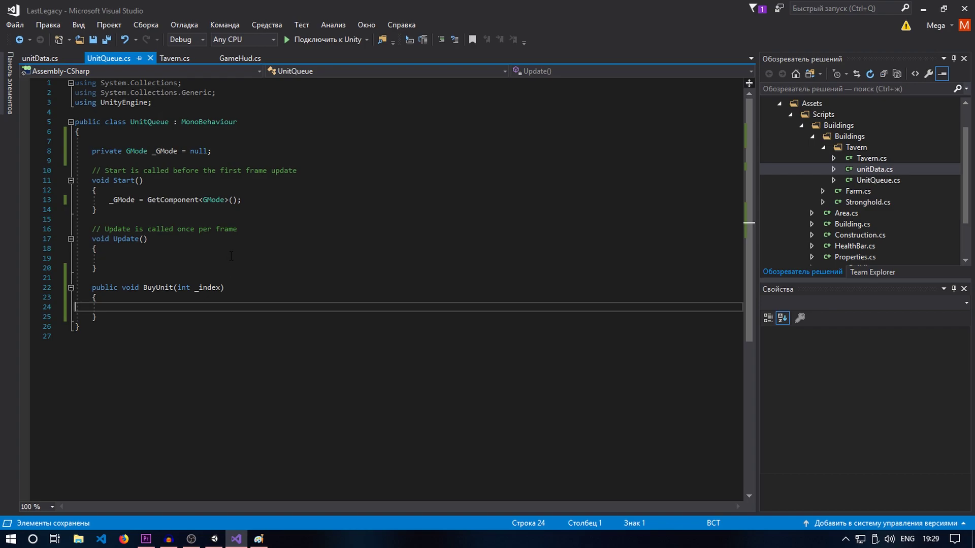
# Declare 'public Tavern curTavern = null;' above the _GMode field and save
pyautogui.click(189, 149)
pyautogui.click(189, 141)
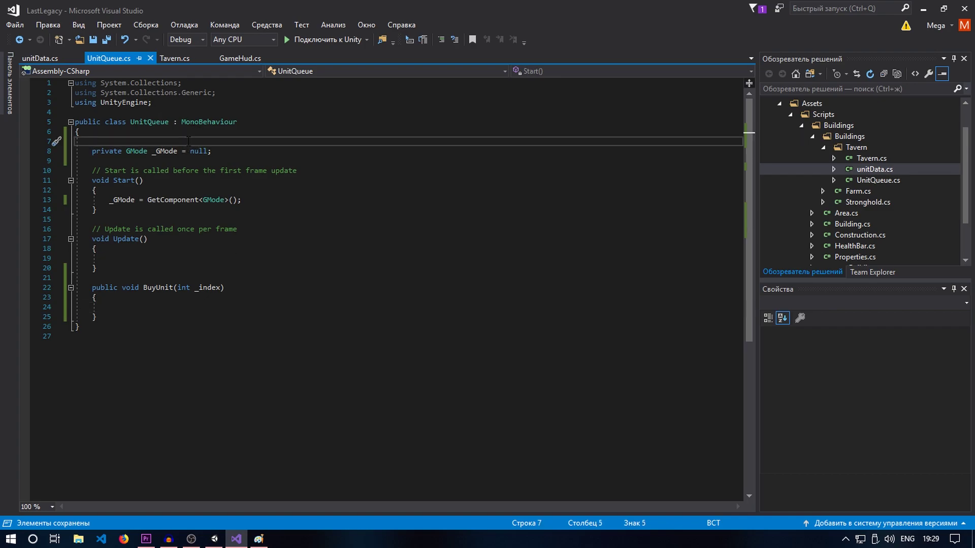
pyautogui.write('public ')
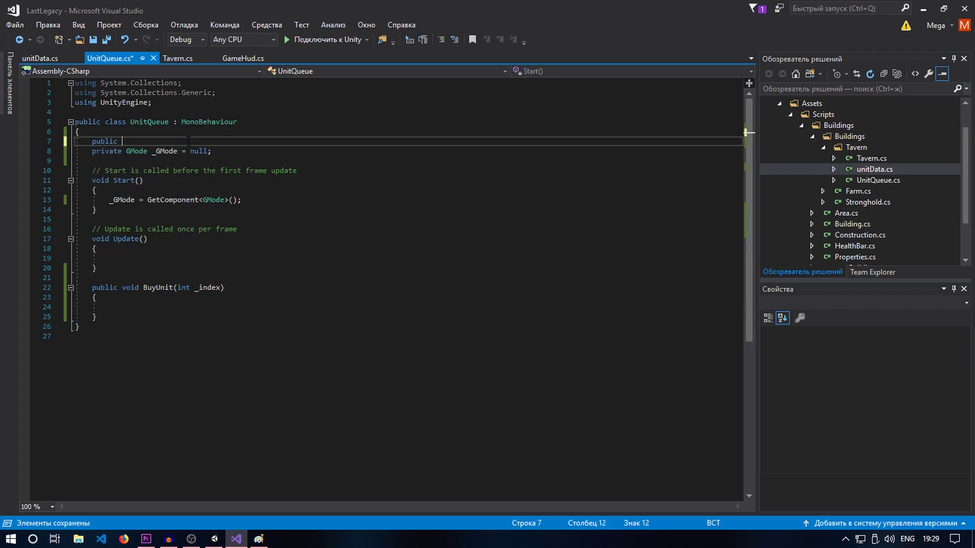
pyautogui.write('Tavern ')
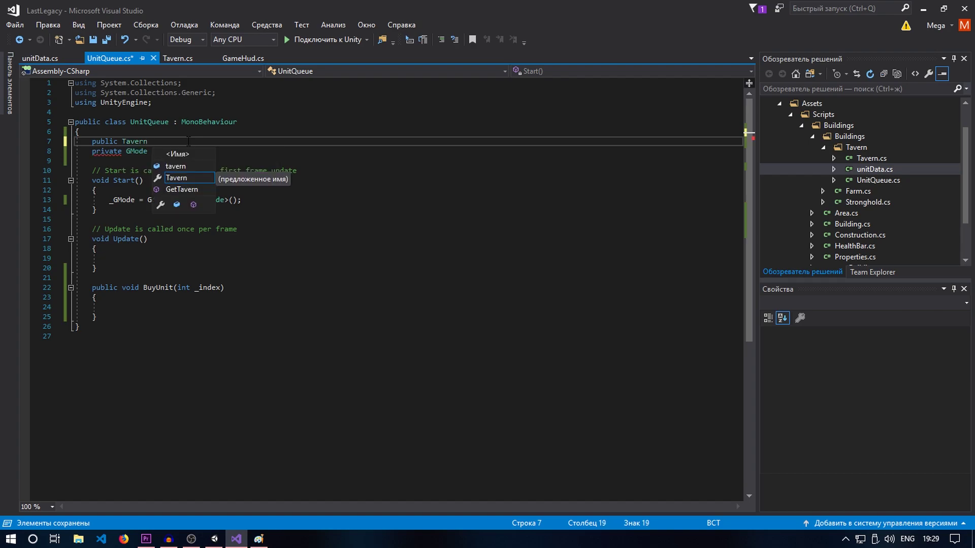
pyautogui.write('_')
pyautogui.press('BackSpace')
pyautogui.write('curTa')
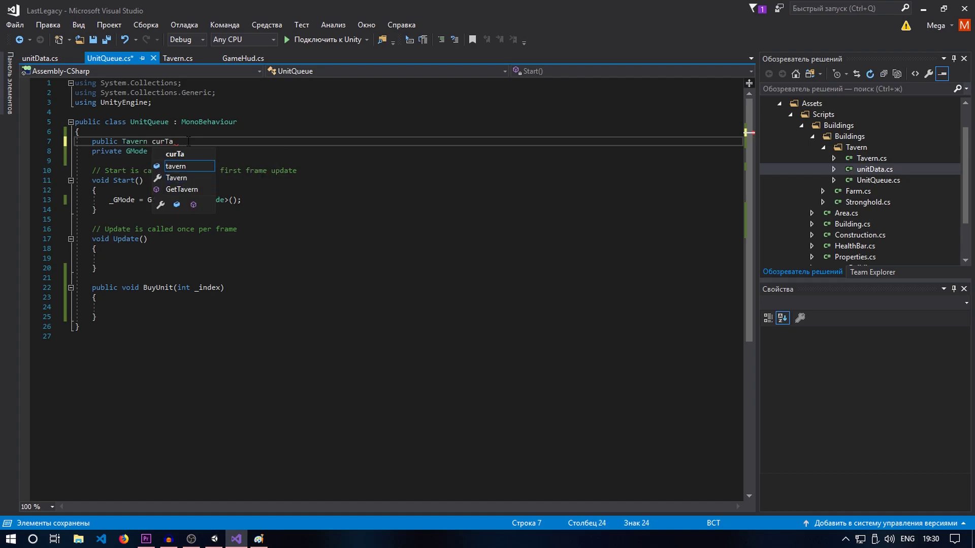
pyautogui.write('vern = null;')
pyautogui.hotkey('ctrl', 's')
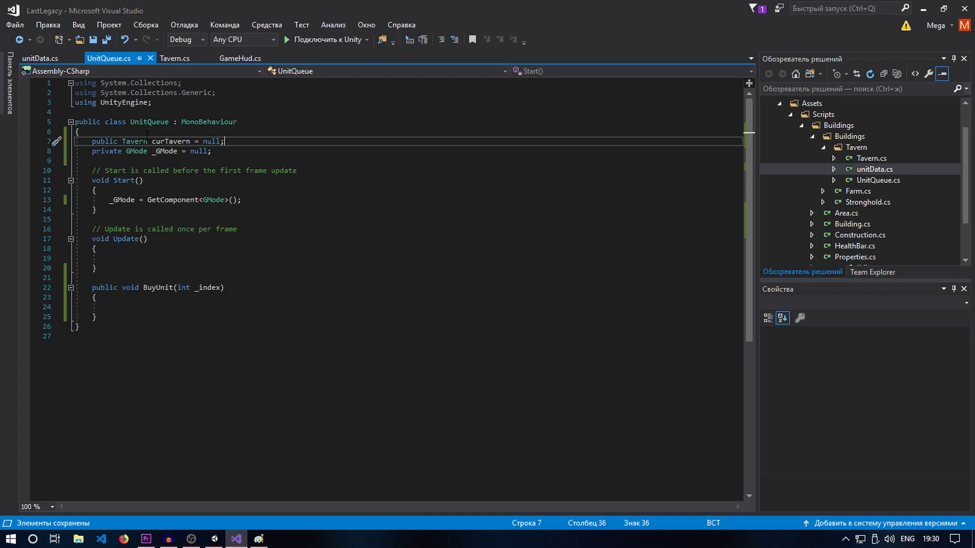
# Add blank lines around the curTavern field, save, and switch to Tavern.cs
pyautogui.click(147, 133)
pyautogui.press('Return')
pyautogui.press('Return')
pyautogui.click(223, 161)
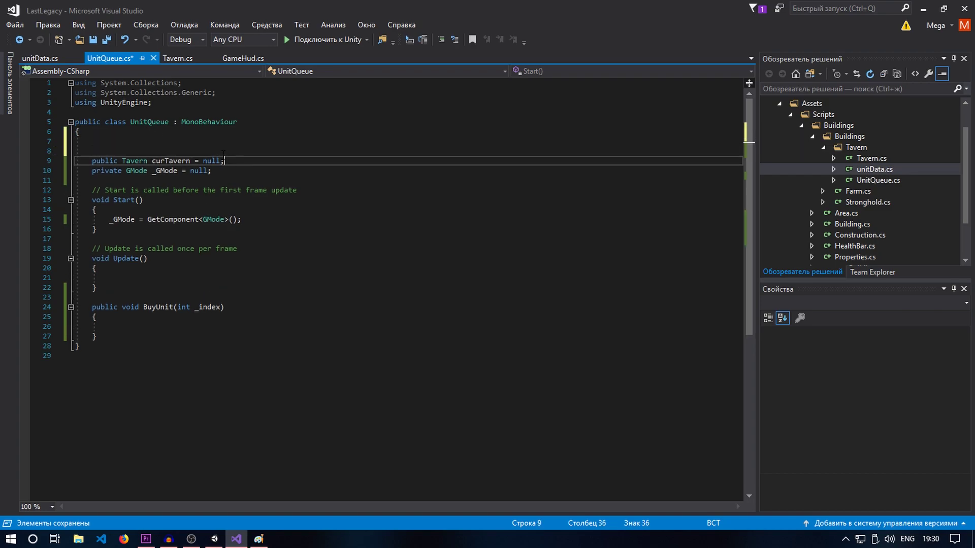
pyautogui.press('Return')
pyautogui.moveTo(224, 160); pyautogui.dragTo(92, 160)
pyautogui.hotkey('ctrl', 's')
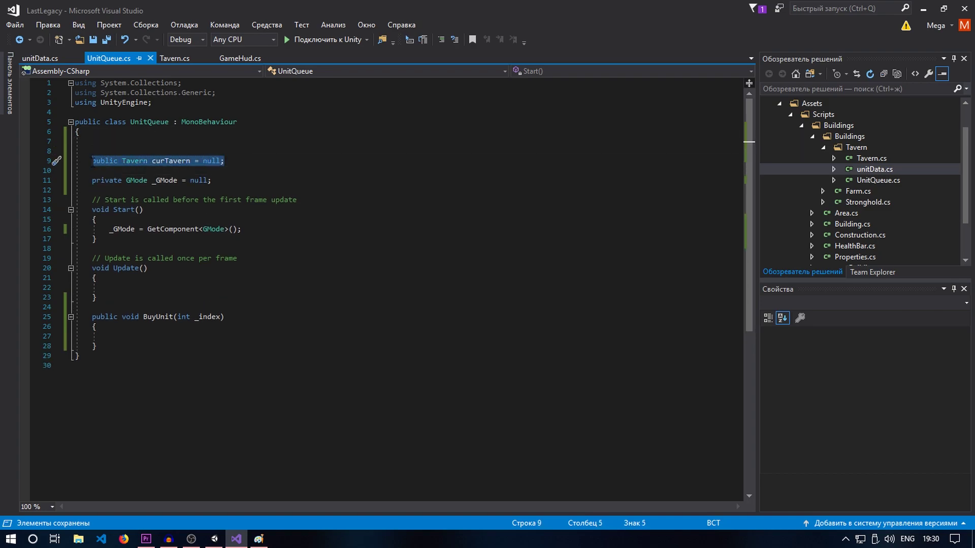
pyautogui.click(181, 59)
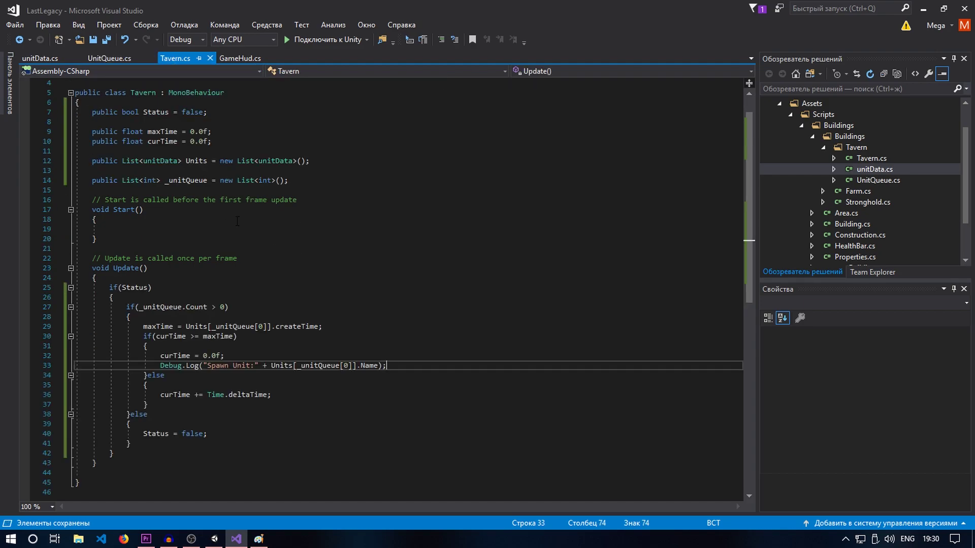
# Switch from Tavern's Start method to GameHud.cs and scroll through its code
pyautogui.click(195, 226)
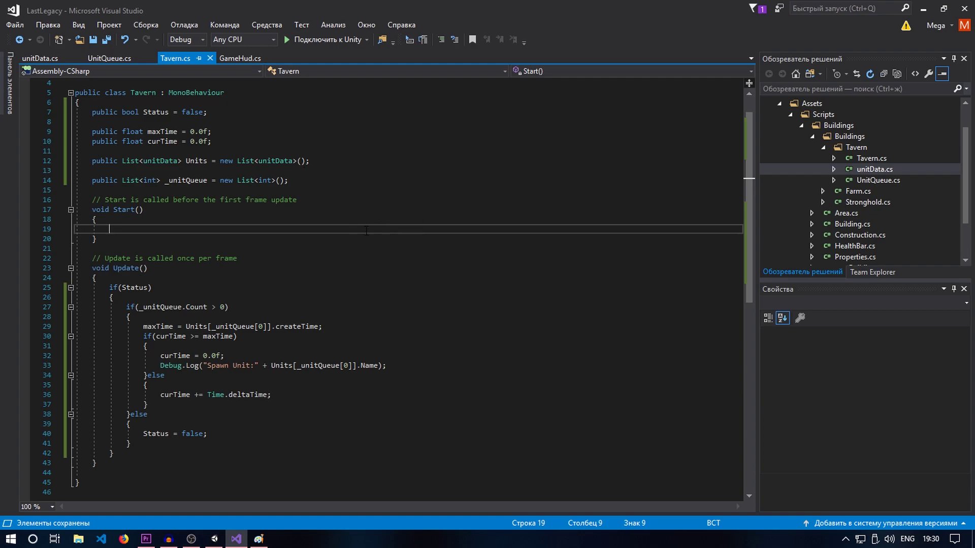
pyautogui.click(235, 57)
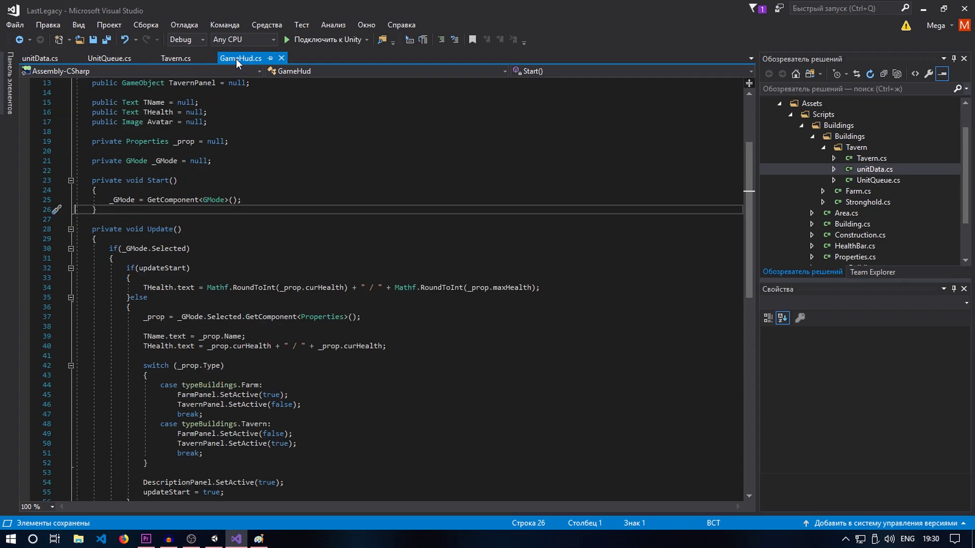
pyautogui.scroll(-4, 263, 238)
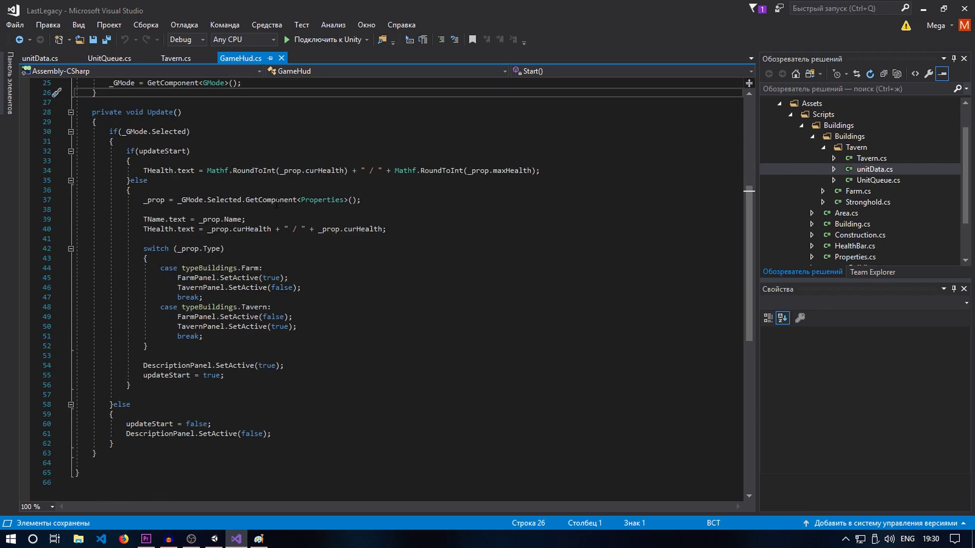
pyautogui.scroll(4, 277, 204)
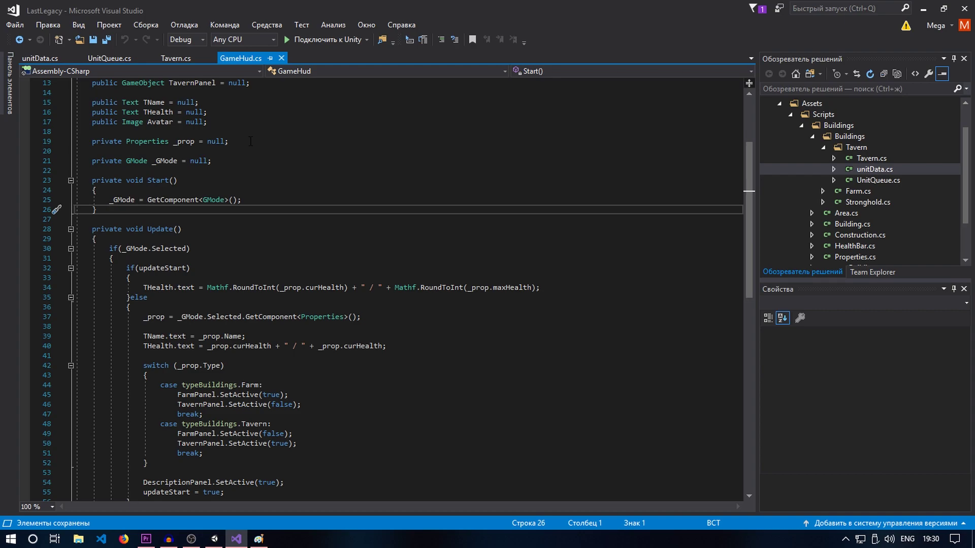
# Add 'private UnitQueue _unitQueue = null;' and assign it GetComponent<UnitQueue>() in Start, saving
pyautogui.click(245, 143)
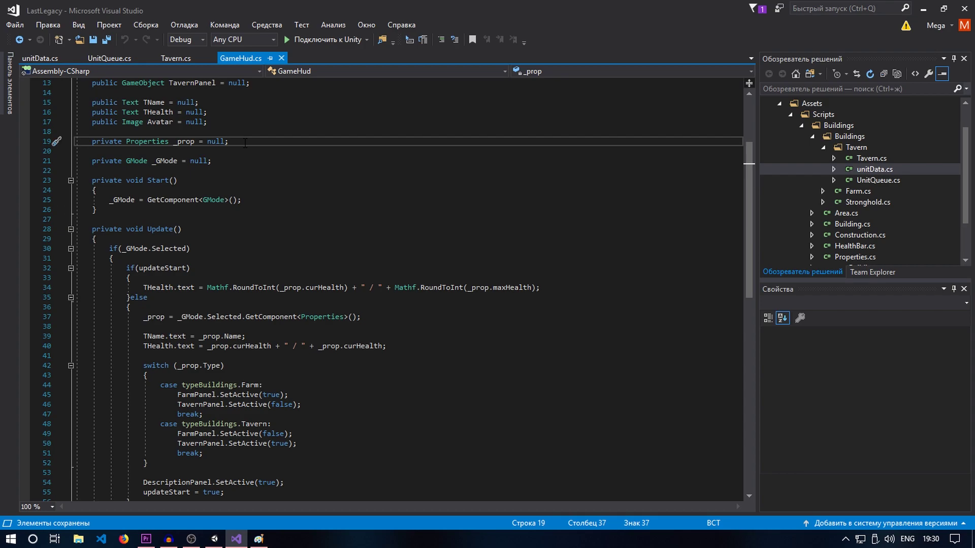
pyautogui.press('Return')
pyautogui.write('private ')
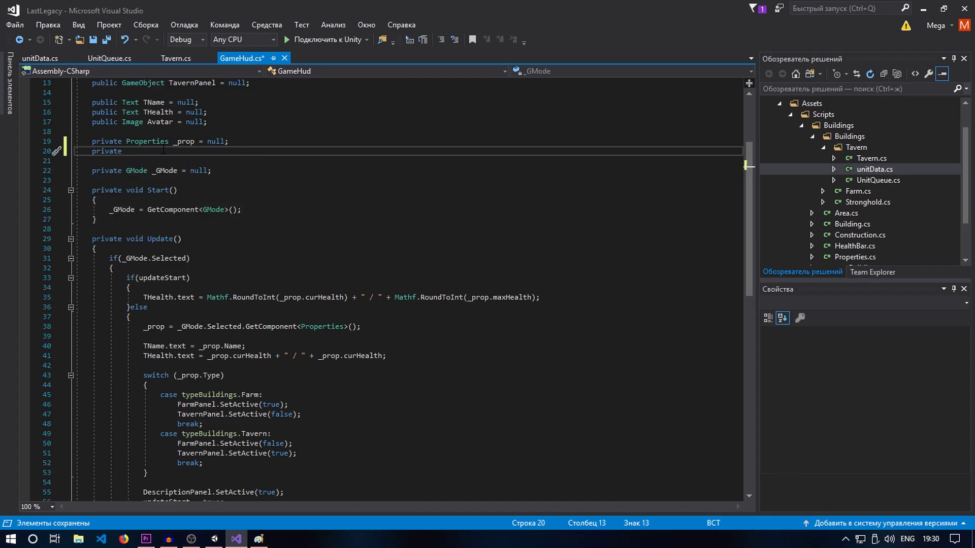
pyautogui.write('UnitQueue _unitQ')
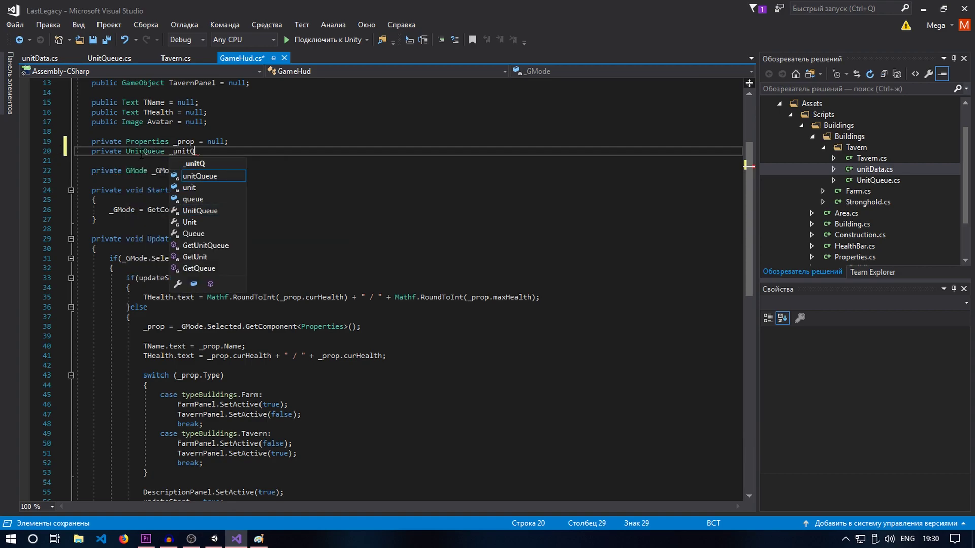
pyautogui.write('ueue = null;')
pyautogui.hotkey('ctrl', 's')
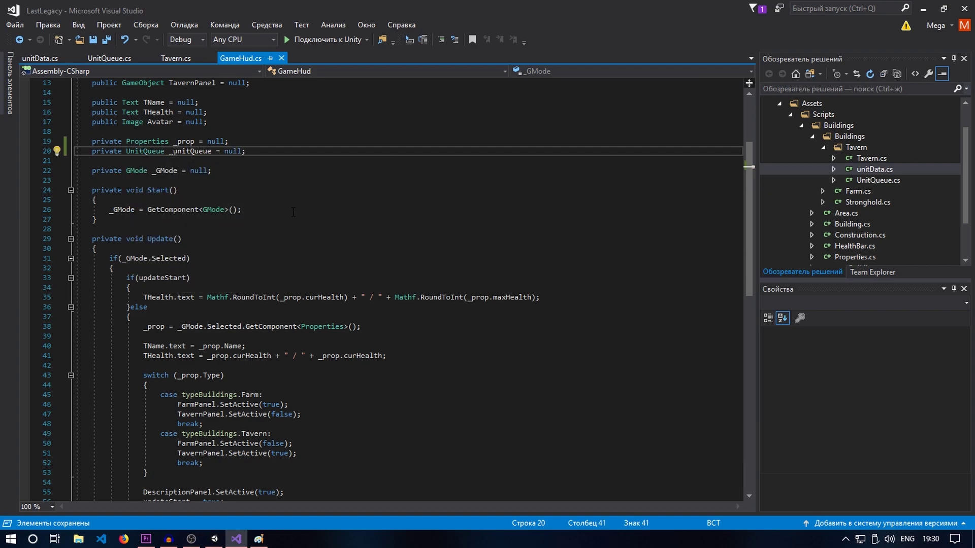
pyautogui.click(290, 210)
pyautogui.press('Return')
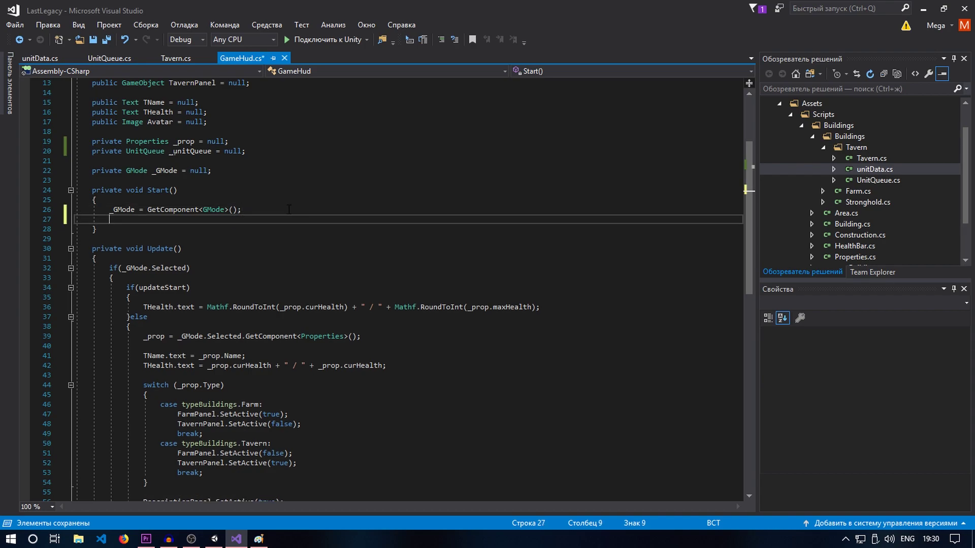
pyautogui.write('_unitQueue')
pyautogui.write(' = GetComponent<UnitQueue>();')
pyautogui.hotkey('ctrl', 's')
# Review GameHud's Update logic, including the _GMode.Selected and updateStart conditions
pyautogui.scroll(-4, 351, 285)
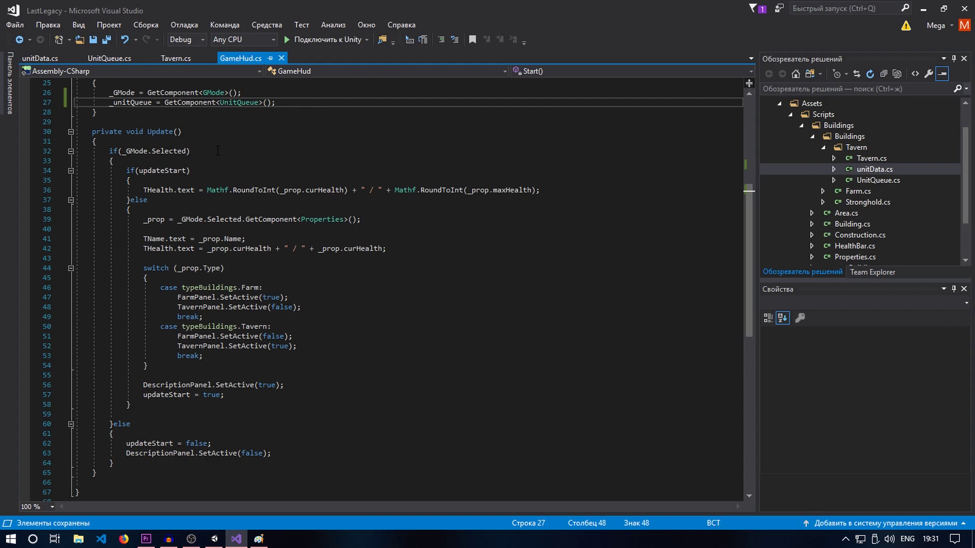
pyautogui.press('Down')
pyautogui.press('Down')
pyautogui.press('Down')
pyautogui.moveTo(109, 150); pyautogui.dragTo(260, 461)
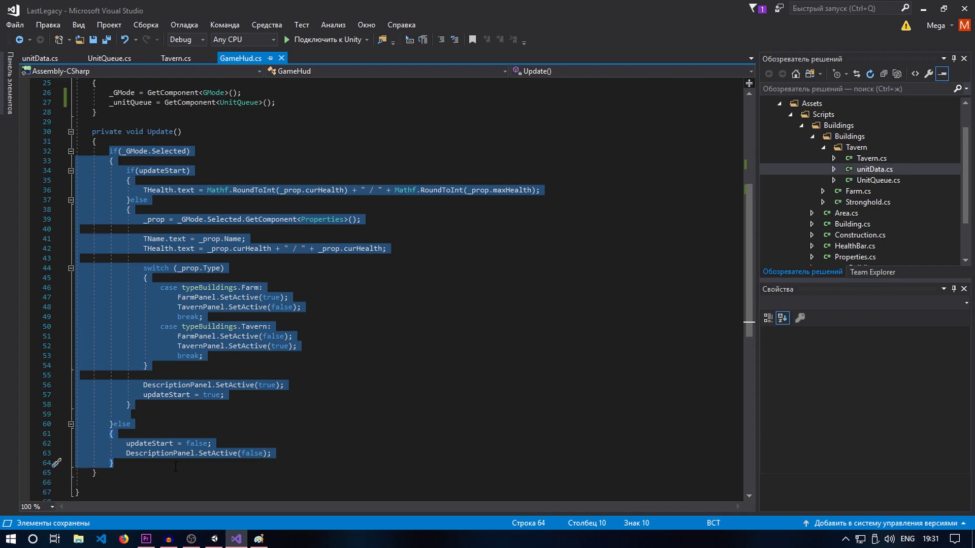
pyautogui.click(120, 467)
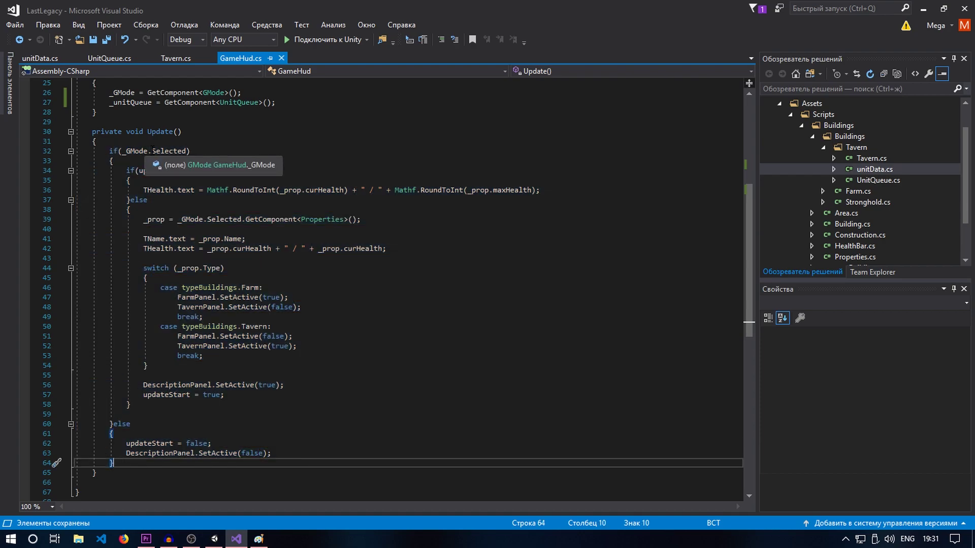
pyautogui.moveTo(122, 151); pyautogui.dragTo(186, 151)
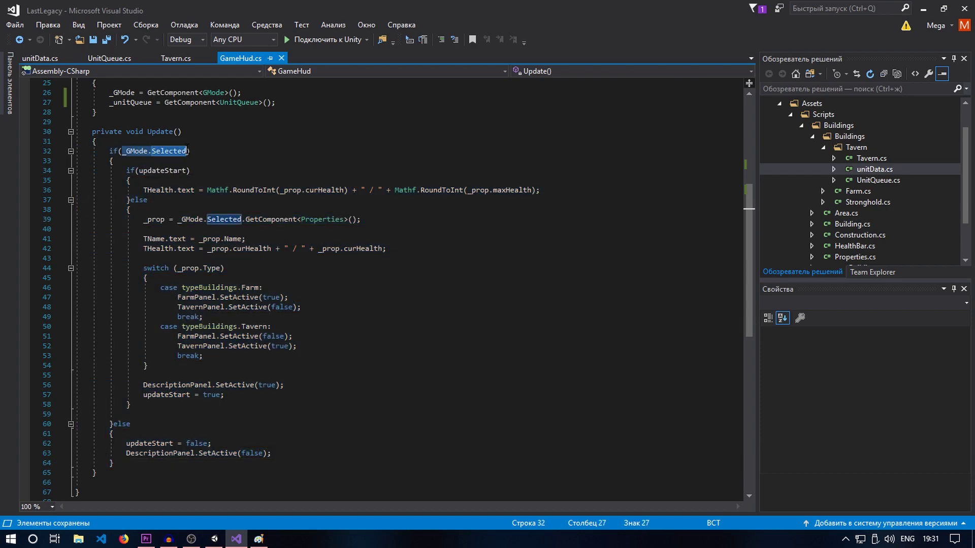
pyautogui.click(199, 170)
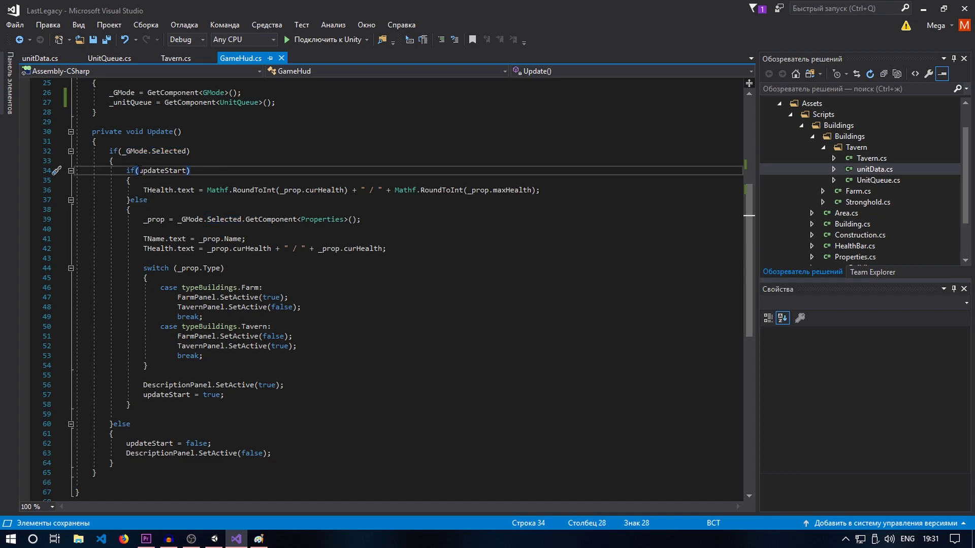
pyautogui.moveTo(139, 170); pyautogui.dragTo(190, 171)
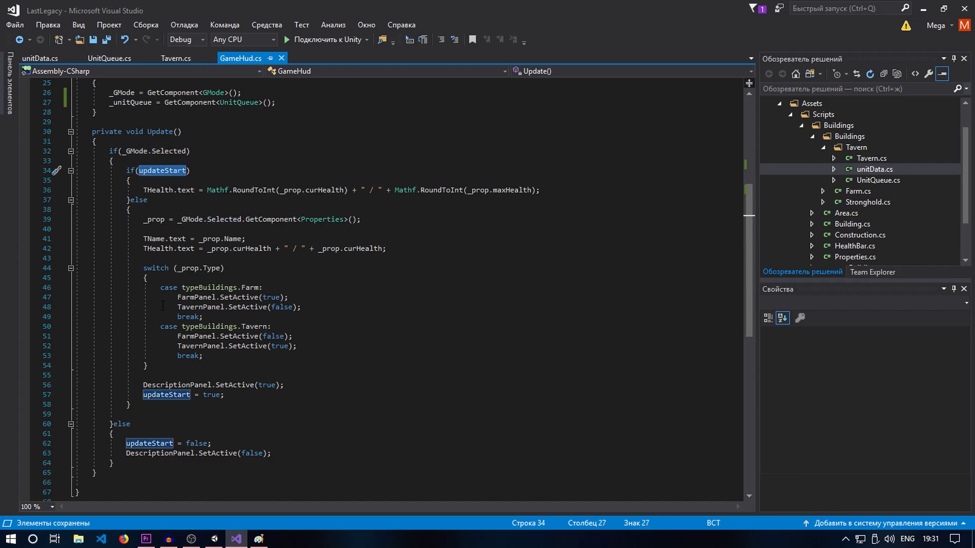
pyautogui.click(152, 201)
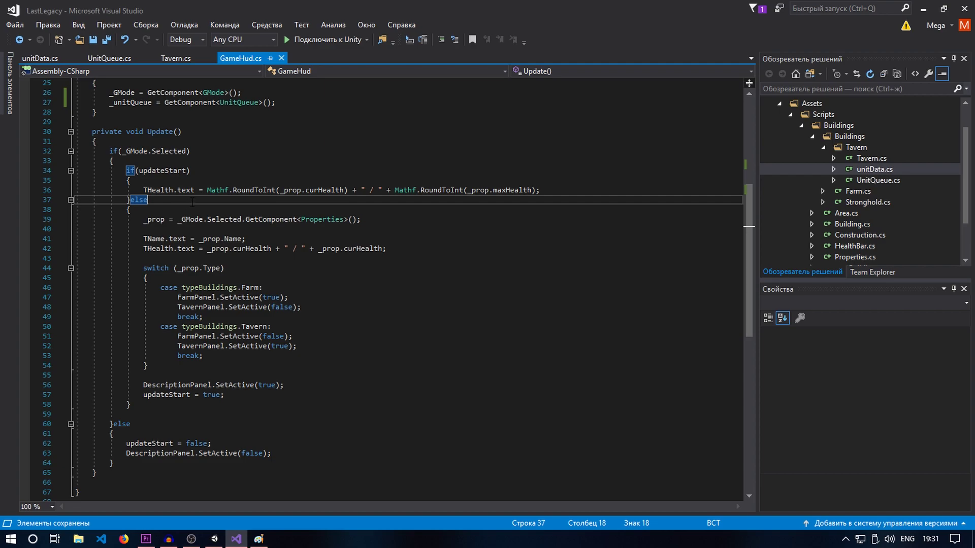
pyautogui.moveTo(142, 221)
pyautogui.mouseDown()
pyautogui.moveTo(408, 260)
pyautogui.moveTo(392, 249)
pyautogui.mouseUp()
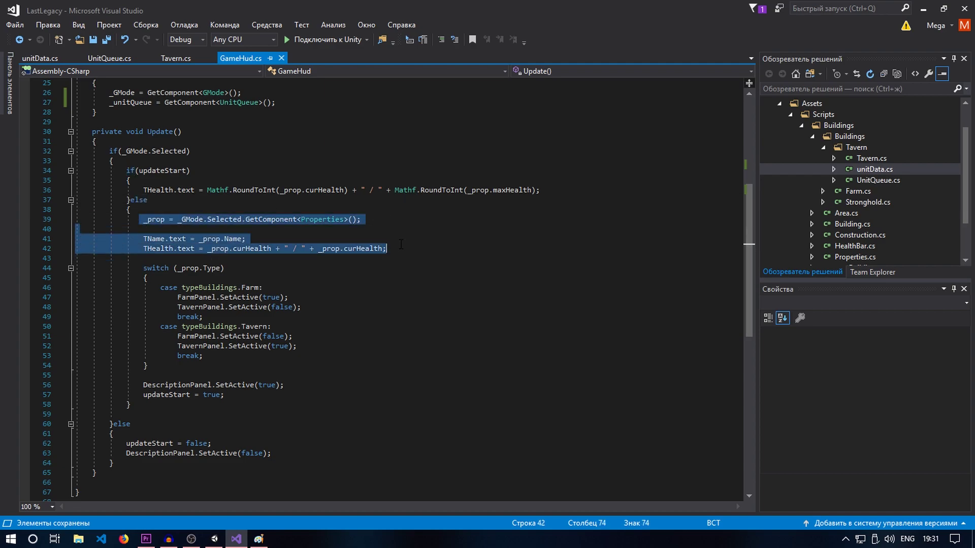
pyautogui.click(394, 248)
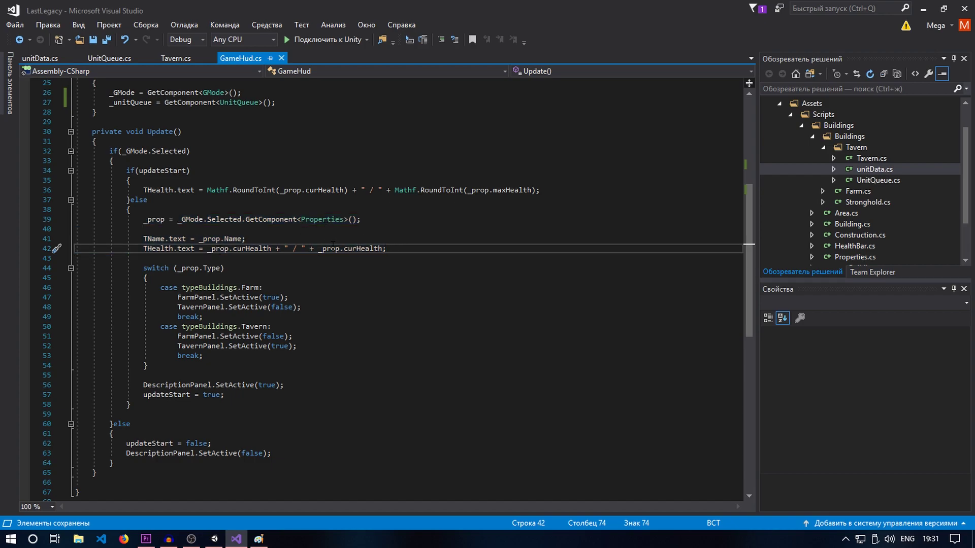
pyautogui.moveTo(144, 220); pyautogui.dragTo(374, 220)
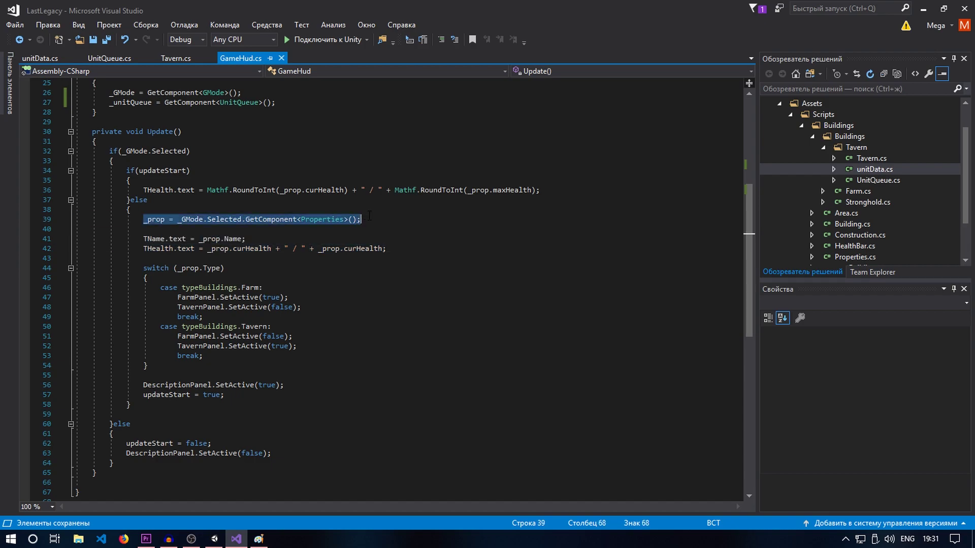
pyautogui.click(374, 220)
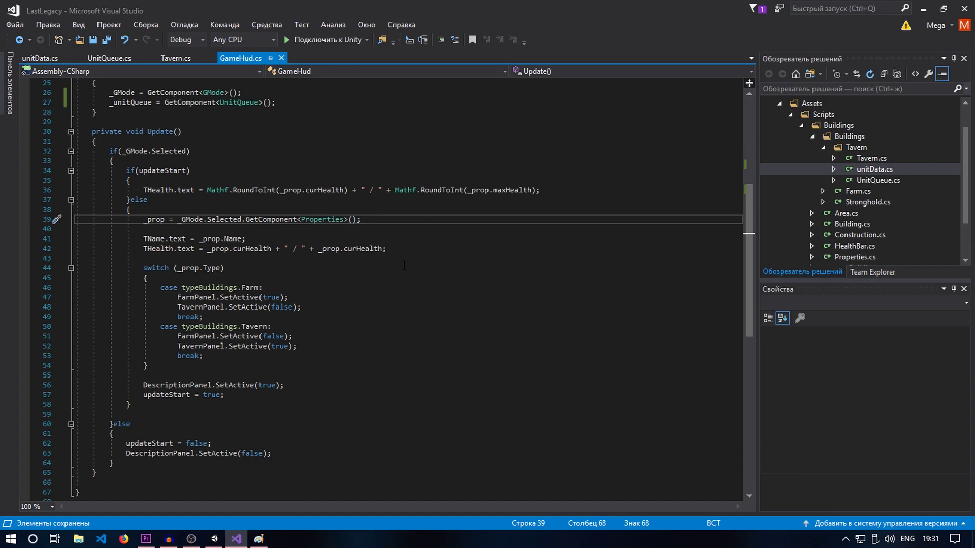
pyautogui.scroll(-2, 316, 287)
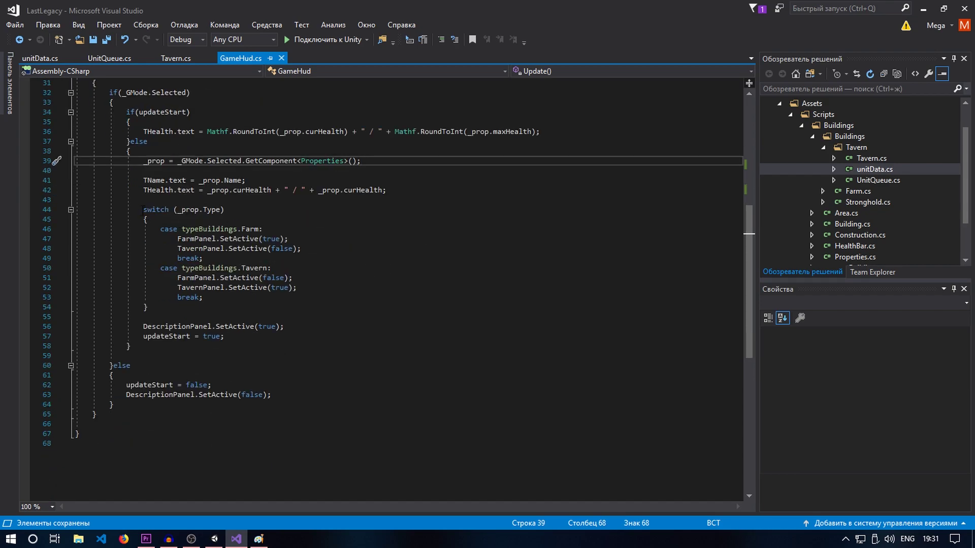
pyautogui.moveTo(143, 210); pyautogui.dragTo(250, 216)
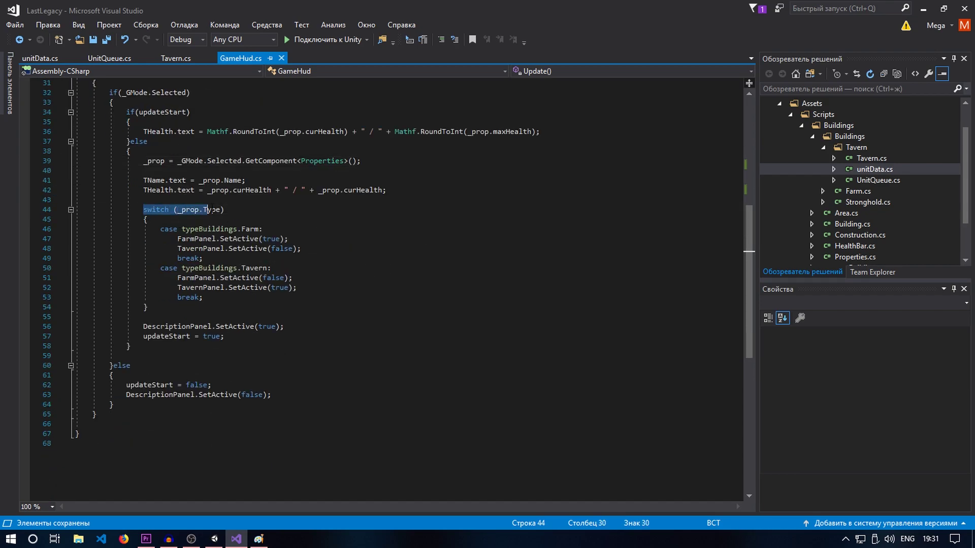
pyautogui.click(274, 228)
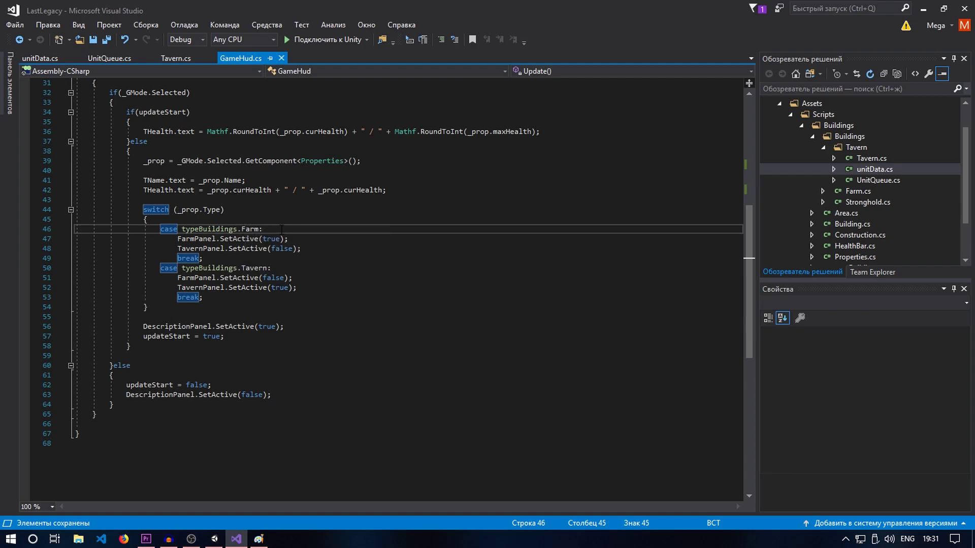
pyautogui.click(254, 229)
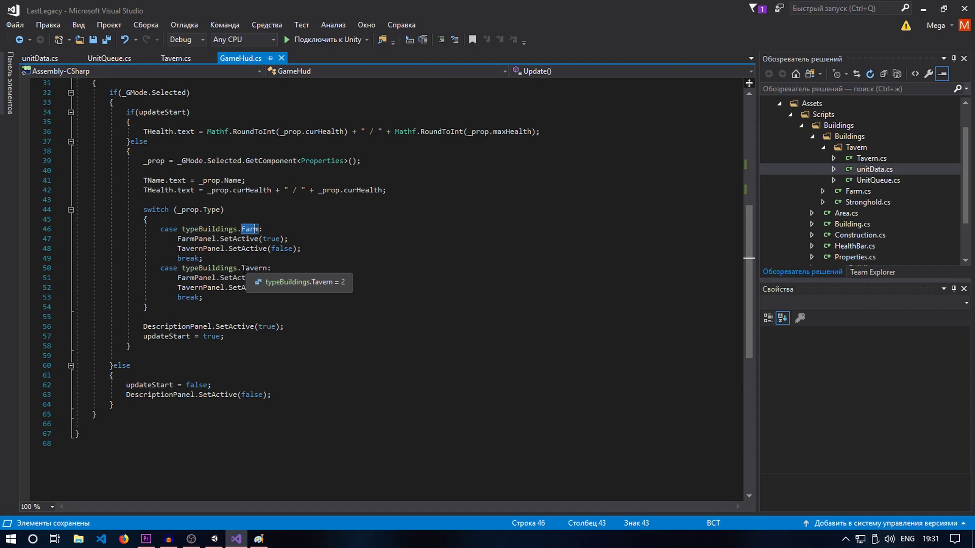
pyautogui.click(254, 268)
pyautogui.click(277, 268)
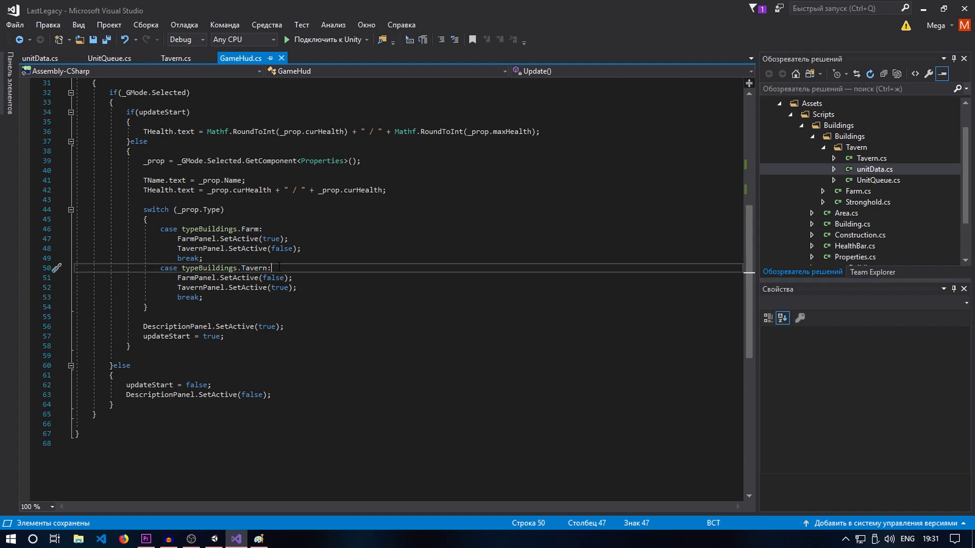
# Add _unitQueue.curTavern = _GMode.Selected.GetComponent<Tavern>(); to the Tavern case and save GameHud.cs
pyautogui.press('Return')
pyautogui.press('Return')
pyautogui.press('Up')
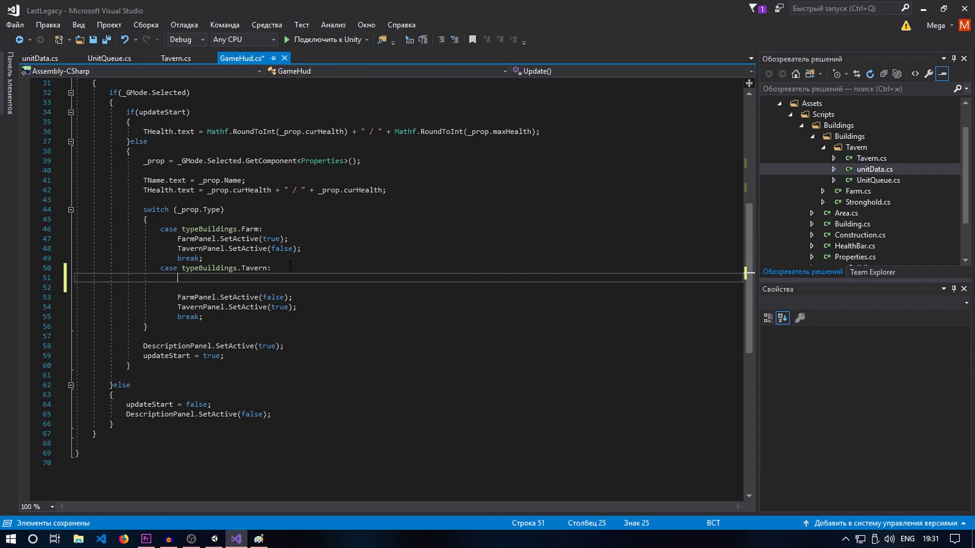
pyautogui.write('_uni')
pyautogui.press('Tab')
pyautogui.write('.')
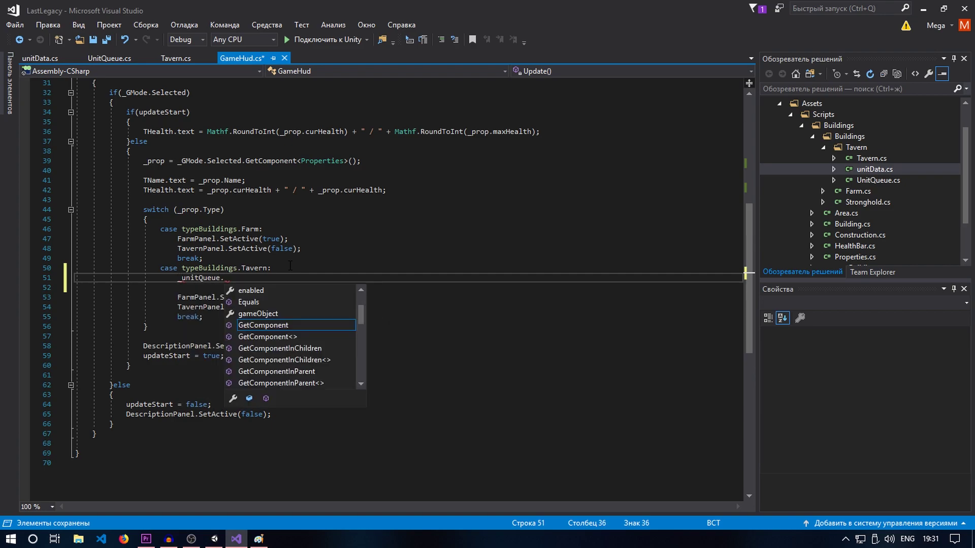
pyautogui.write('ta')
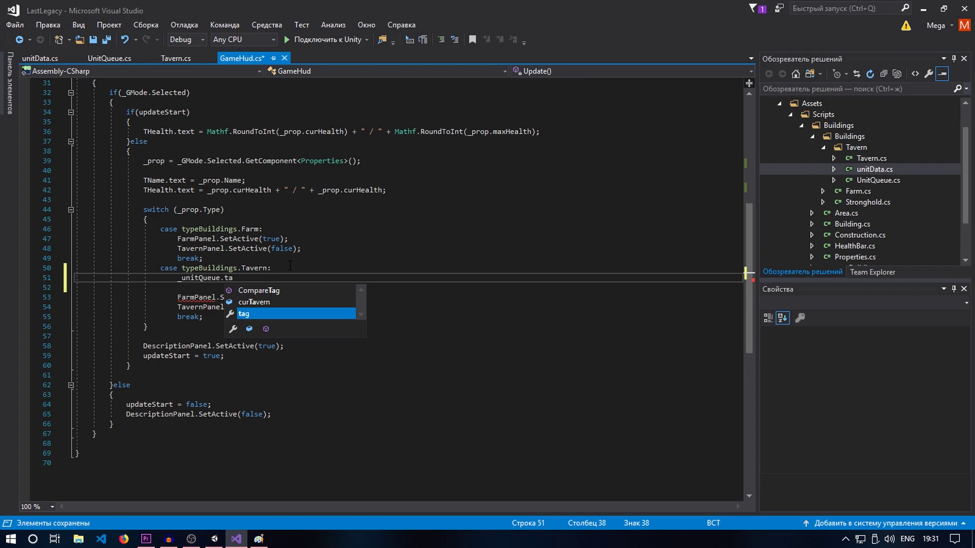
pyautogui.press('Down')
pyautogui.press('Tab')
pyautogui.write('= ')
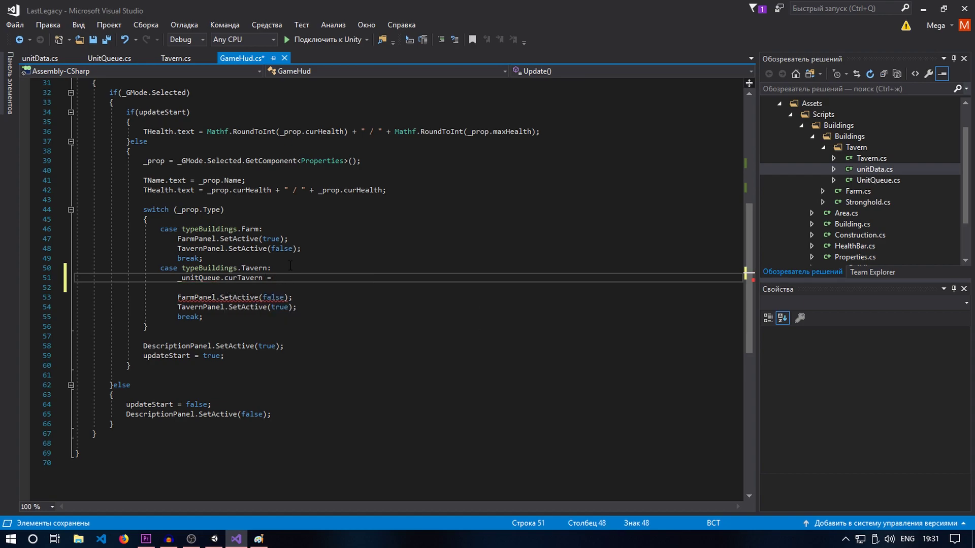
pyautogui.write('_GMode.Se')
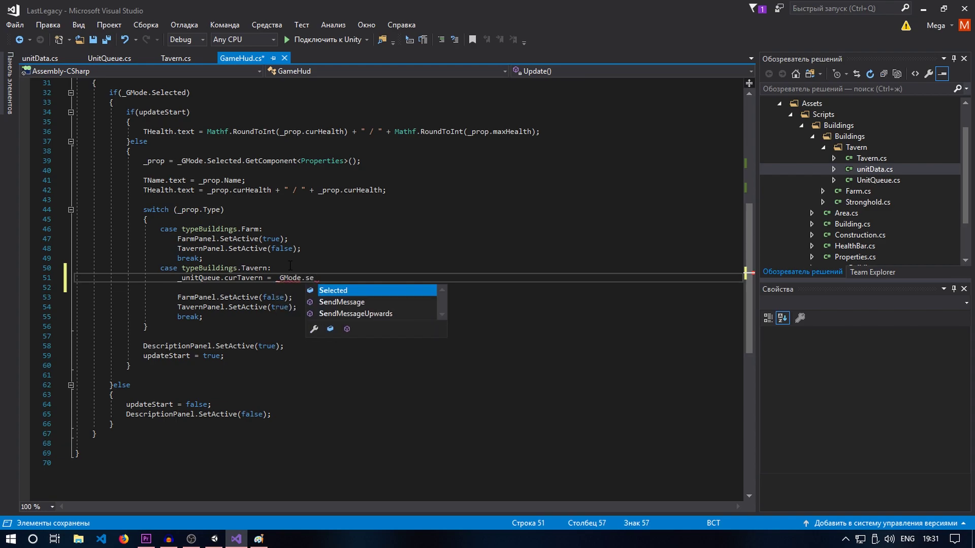
pyautogui.write('le')
pyautogui.press('Tab')
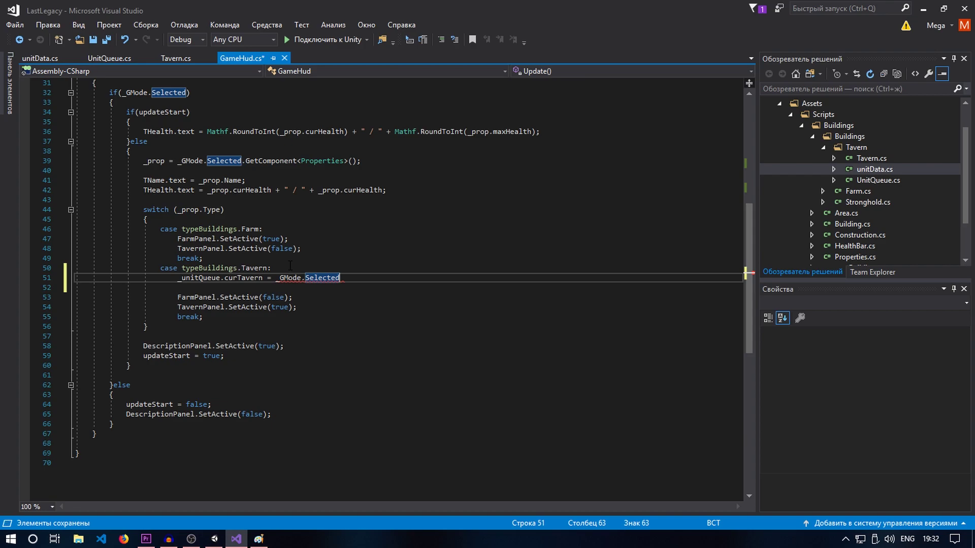
pyautogui.write('.Get')
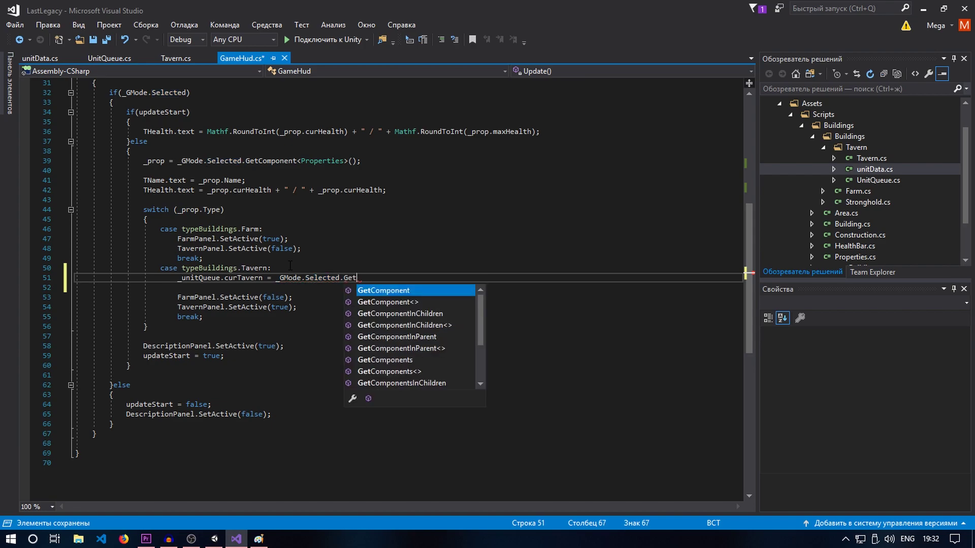
pyautogui.press('Tab')
pyautogui.write('<')
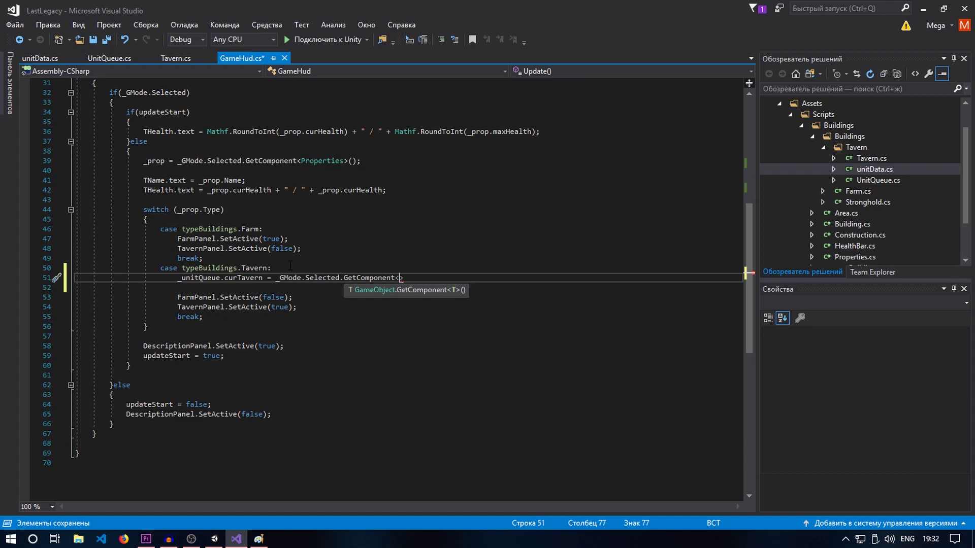
pyautogui.write('Tavern>')
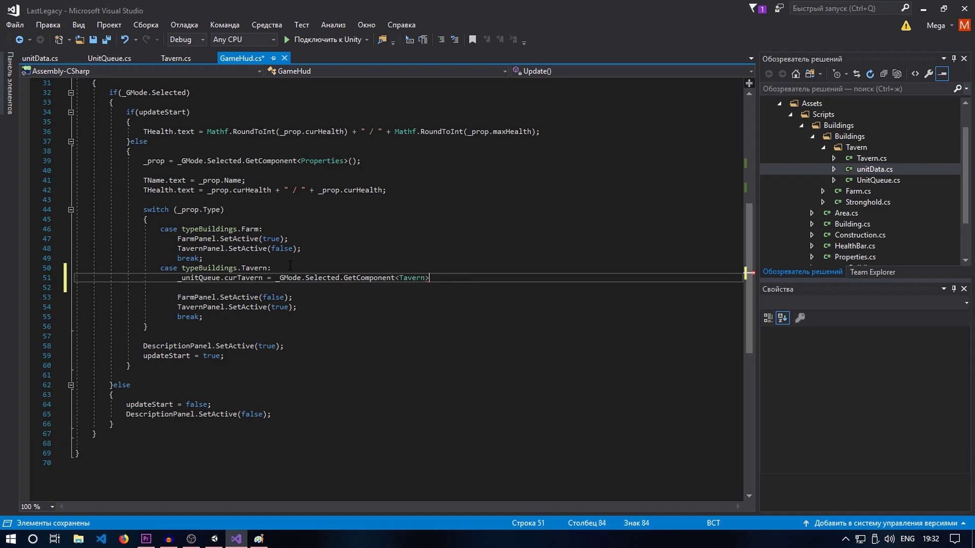
pyautogui.write('();')
pyautogui.hotkey('ctrl', 's')
# In UnitQueue.cs, review the curTavern field and the Update and BuyUnit methods
pyautogui.click(109, 59)
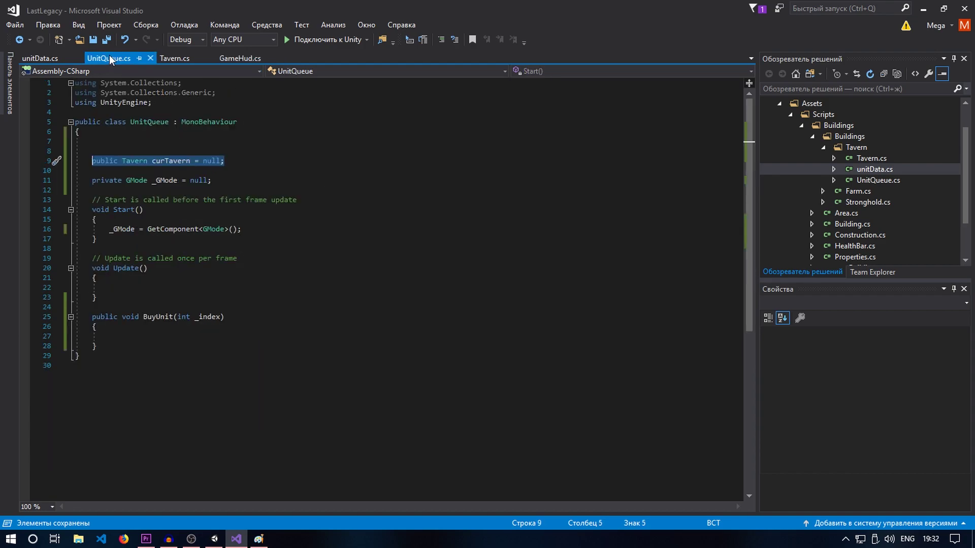
pyautogui.doubleClick(189, 160)
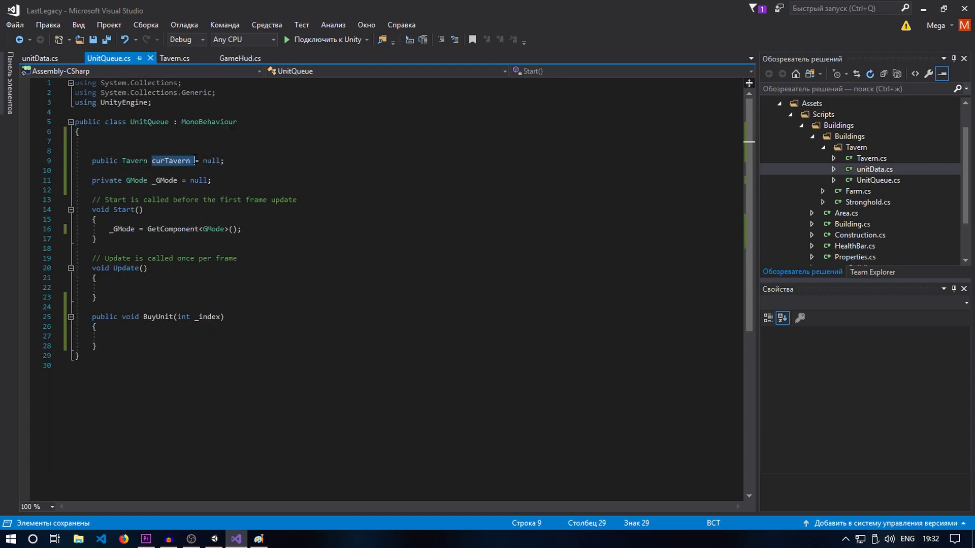
pyautogui.click(271, 160)
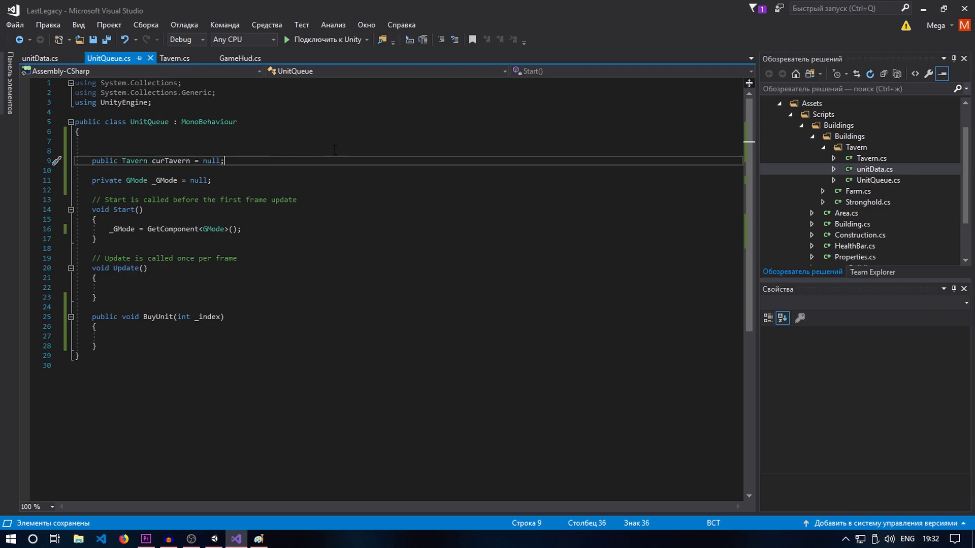
pyautogui.doubleClick(158, 160)
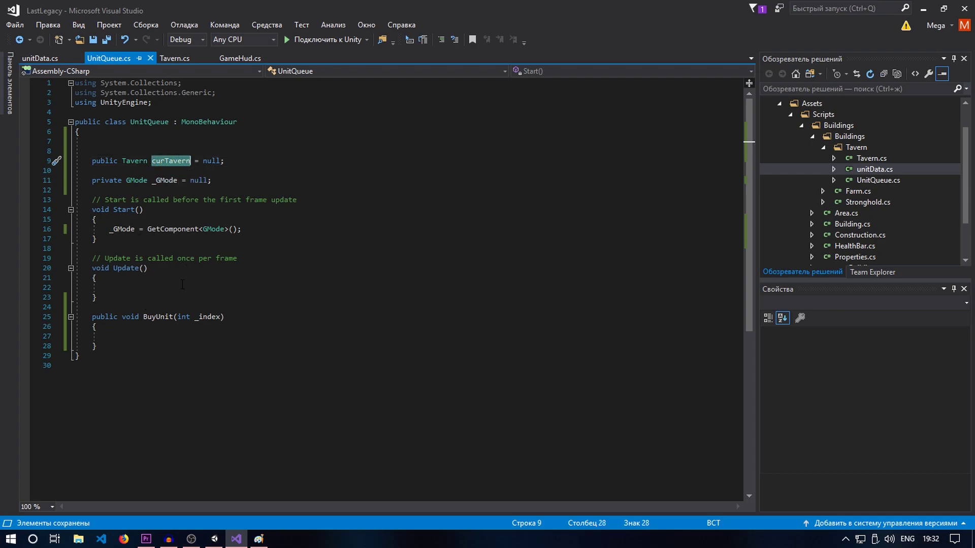
pyautogui.click(163, 285)
pyautogui.click(229, 335)
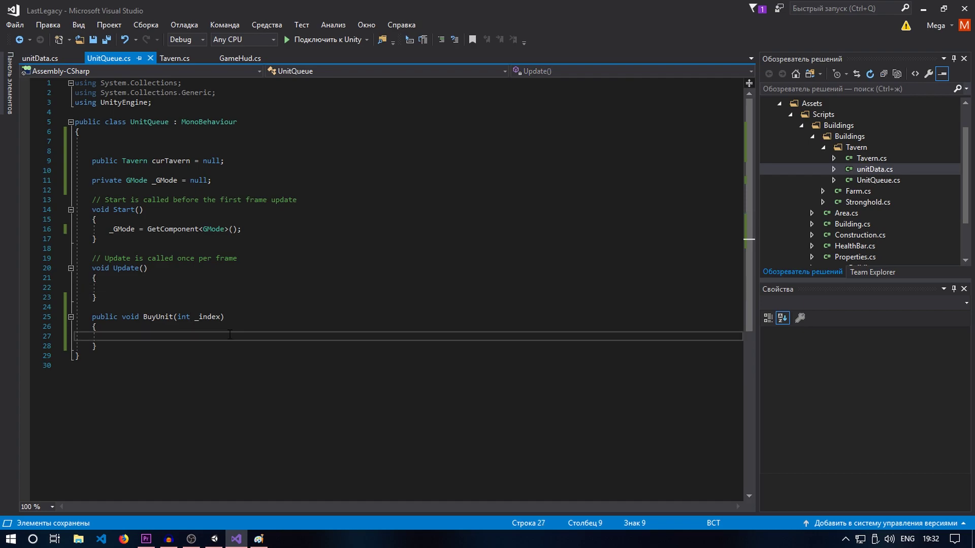
# Declare public bool updateUI = false; above curTavern, then bring up Tavern.cs
pyautogui.click(157, 141)
pyautogui.write('publ')
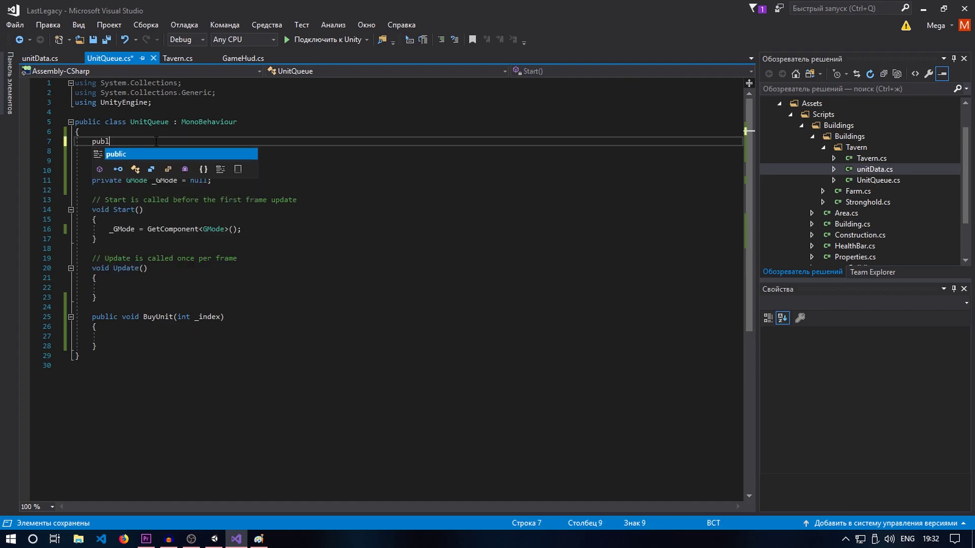
pyautogui.write('ic bool ')
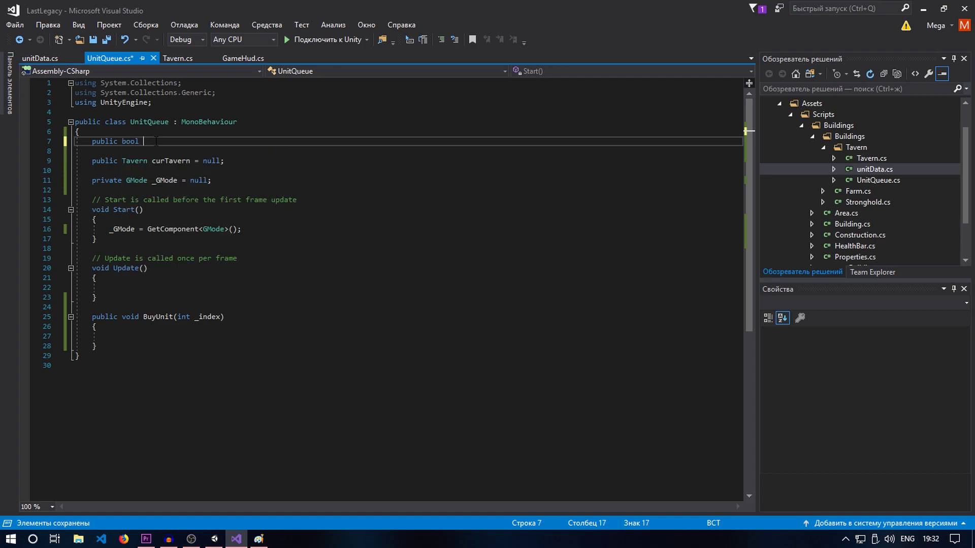
pyautogui.write('updateUI =')
pyautogui.write(' false;')
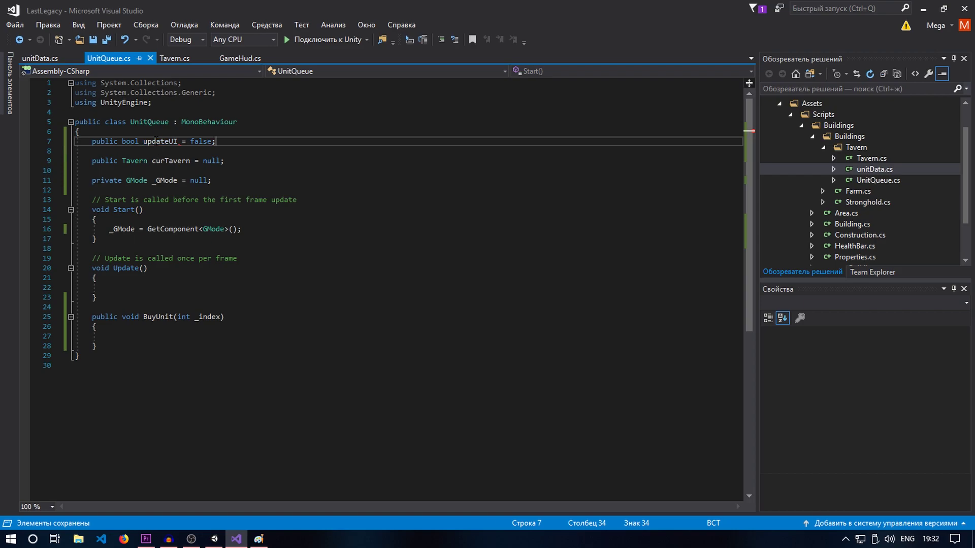
pyautogui.click(172, 60)
pyautogui.scroll(-1, 238, 388)
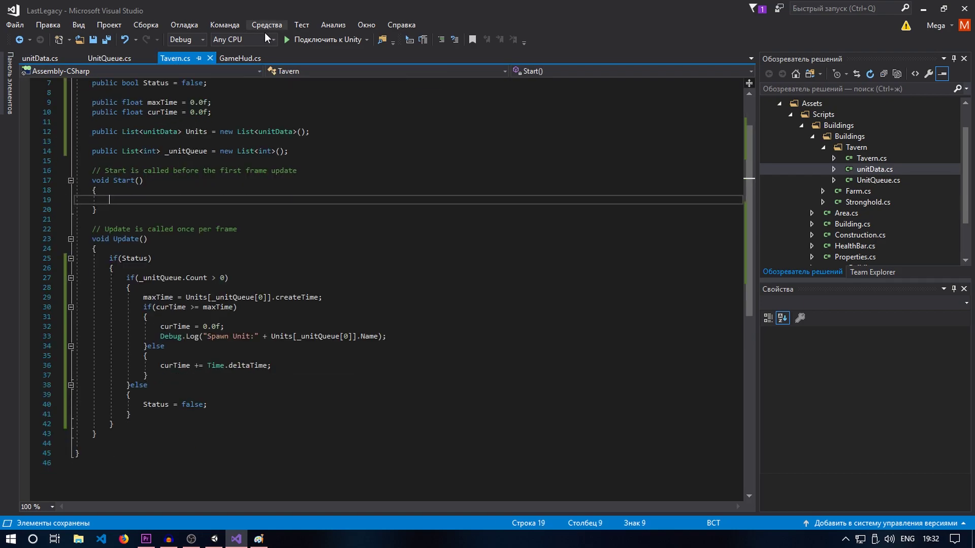
# In GameHud.cs, add _unitQueue.updateUI = true; below the curTavern assignment and save
pyautogui.click(242, 58)
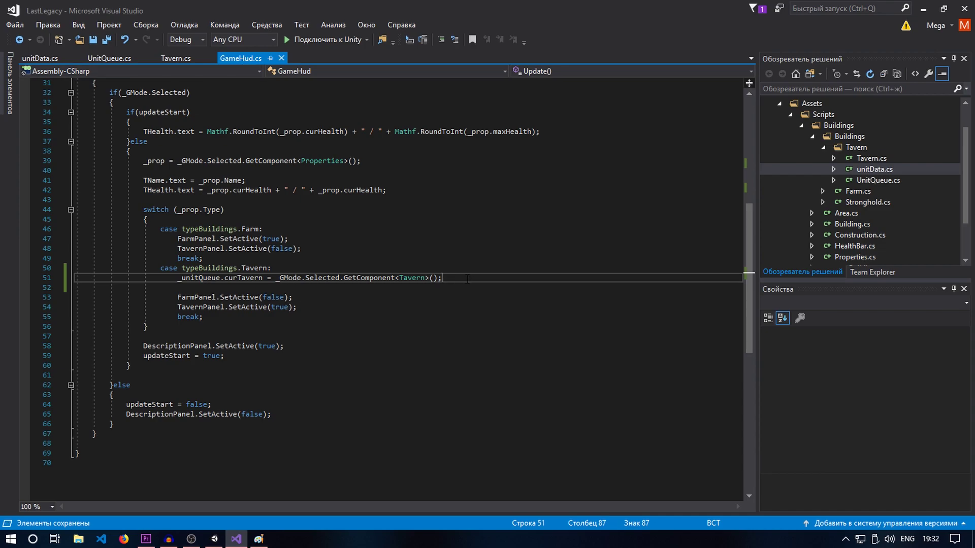
pyautogui.press('Return')
pyautogui.write('_u')
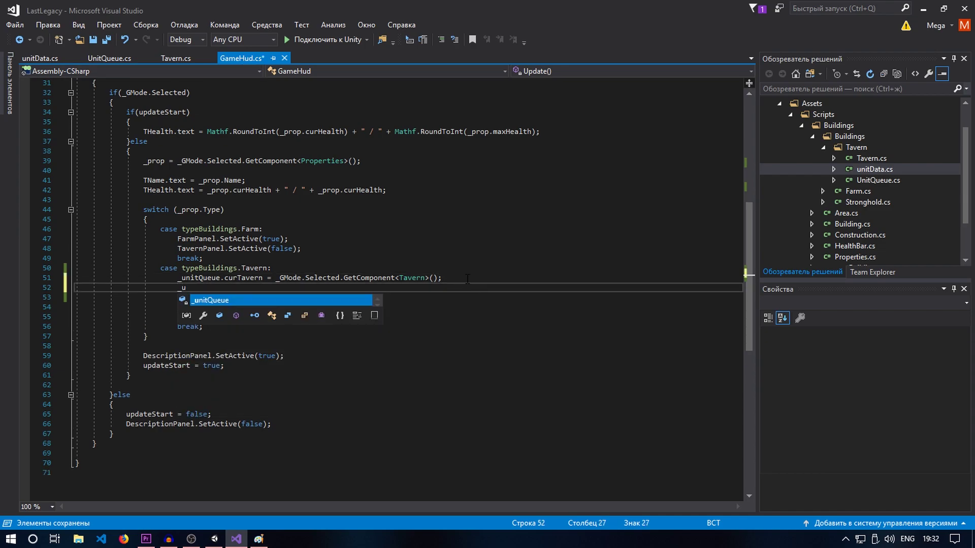
pyautogui.write('nitQueue.upd')
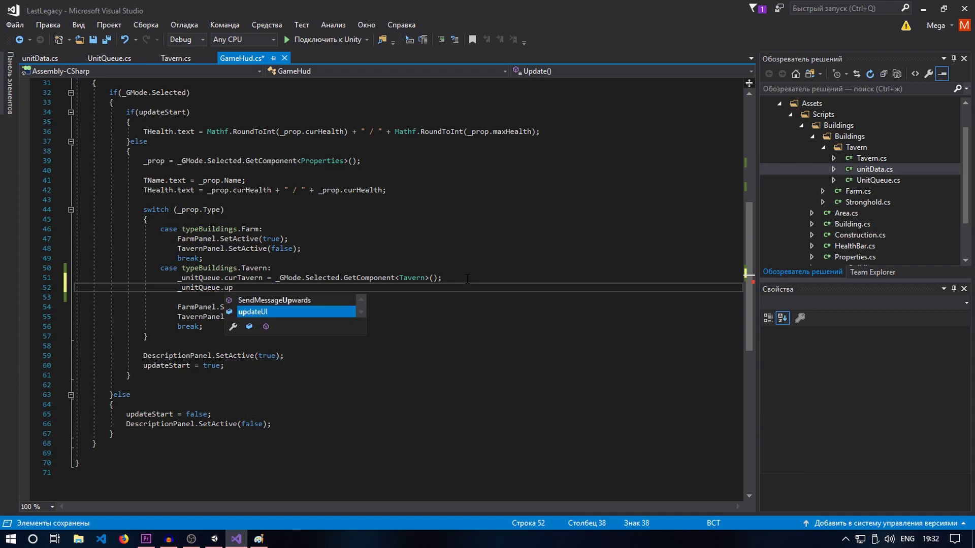
pyautogui.press('Tab')
pyautogui.press('BackSpace')
pyautogui.write('true')
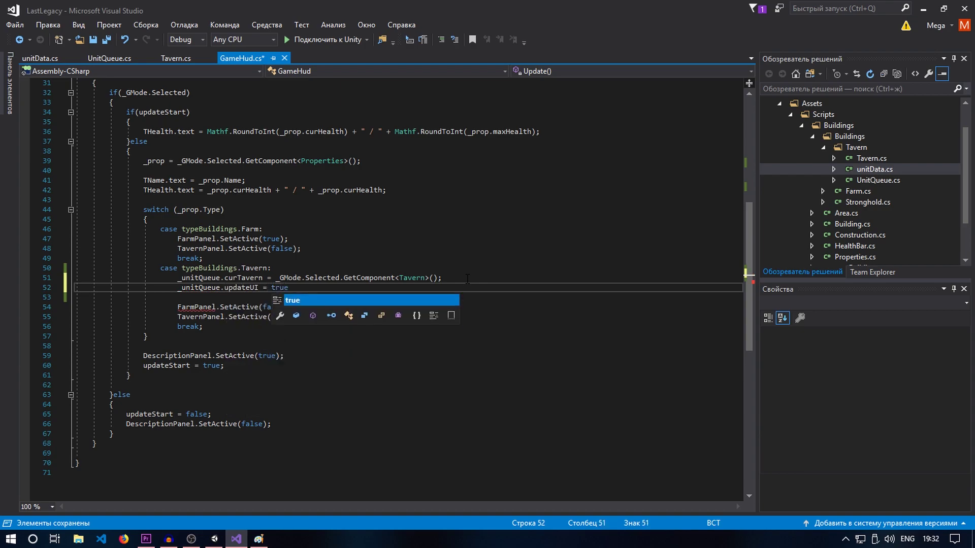
pyautogui.write(';')
pyautogui.hotkey('ctrl', 's')
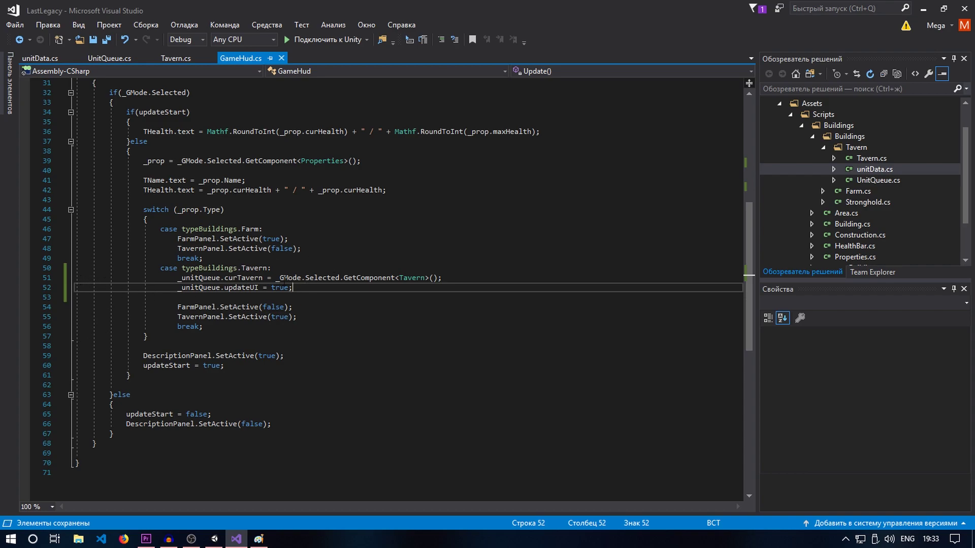
pyautogui.doubleClick(234, 278)
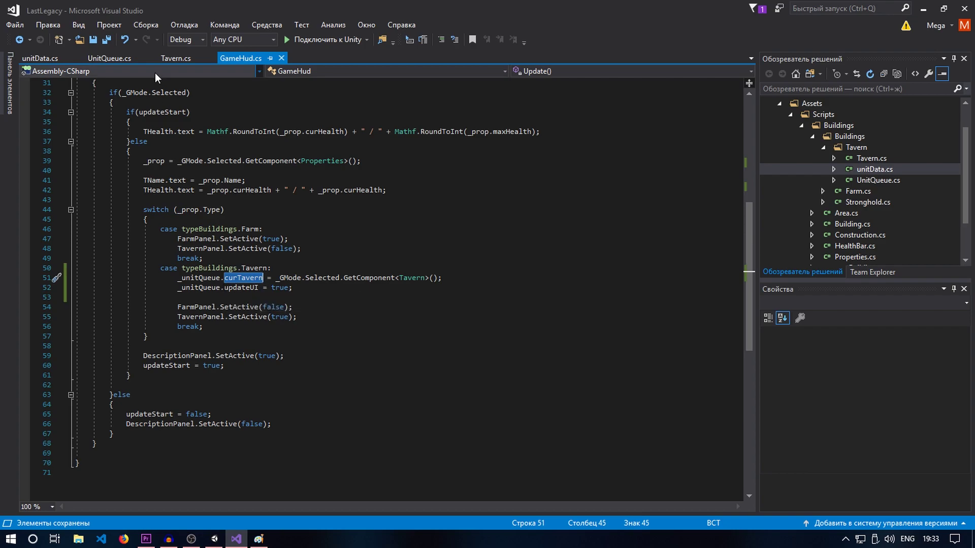
# In UnitQueue.cs's Update method, write an if(updateUI) block with empty braces
pyautogui.click(103, 59)
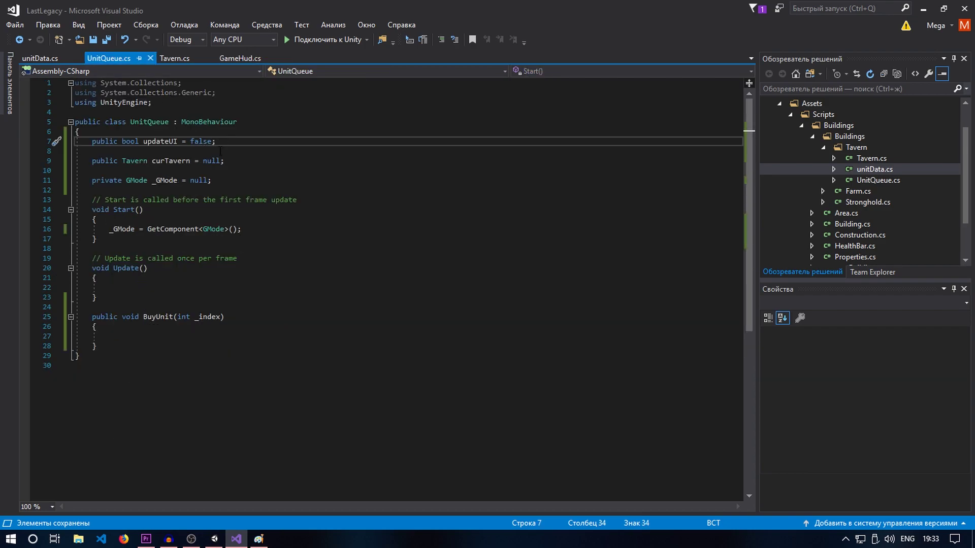
pyautogui.moveTo(224, 160); pyautogui.dragTo(87, 160)
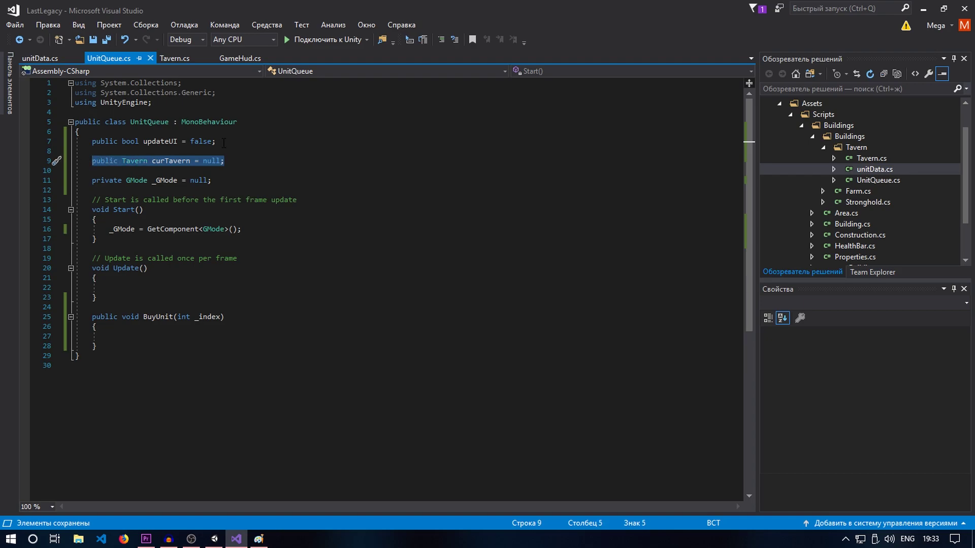
pyautogui.moveTo(216, 141); pyautogui.dragTo(139, 146)
pyautogui.click(142, 286)
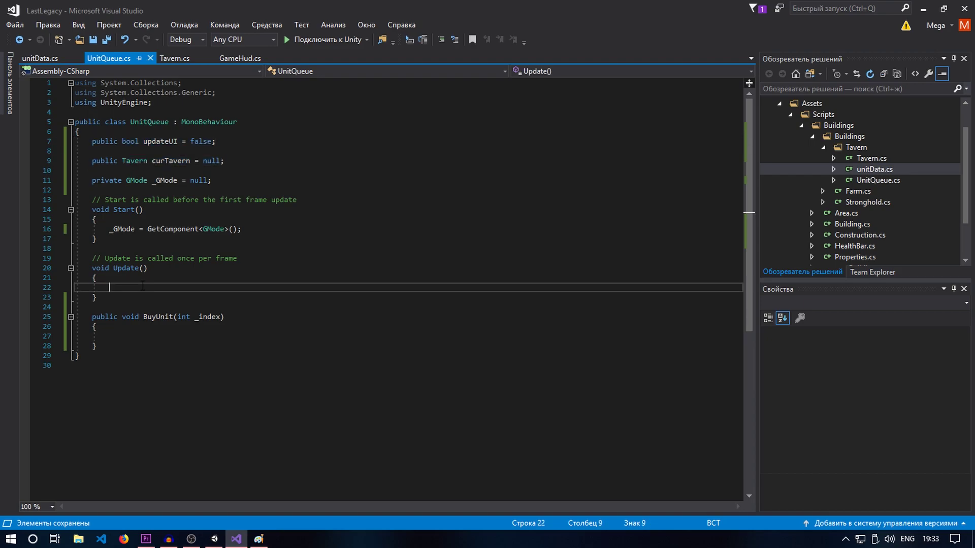
pyautogui.write('if()')
pyautogui.press('Return')
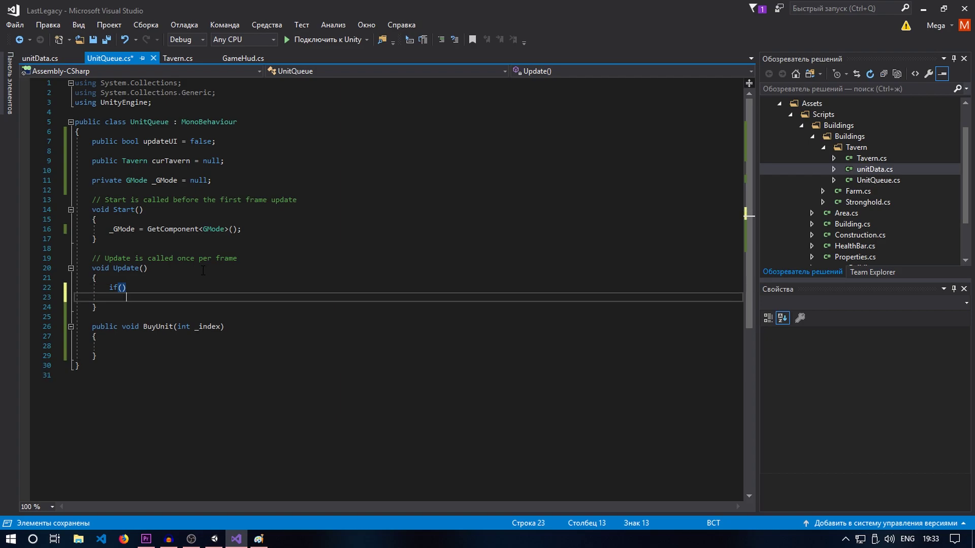
pyautogui.write('{')
pyautogui.press('Return')
pyautogui.press('Up')
pyautogui.press('Up')
pyautogui.press('Left')
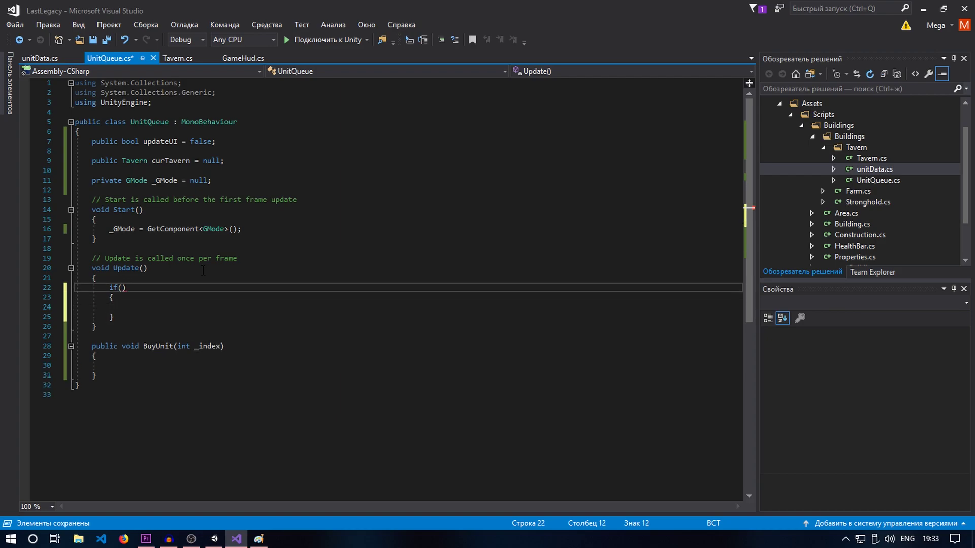
pyautogui.write('upda')
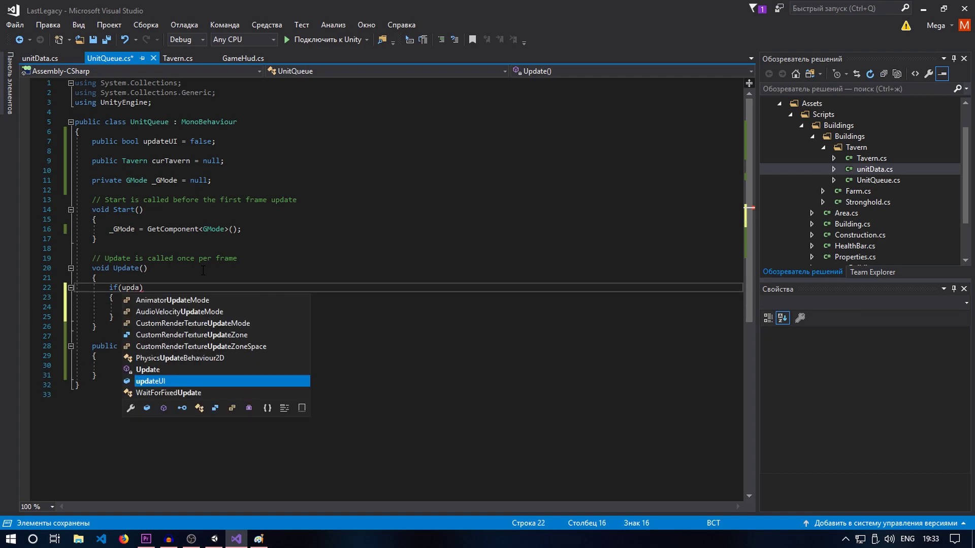
pyautogui.press('Tab')
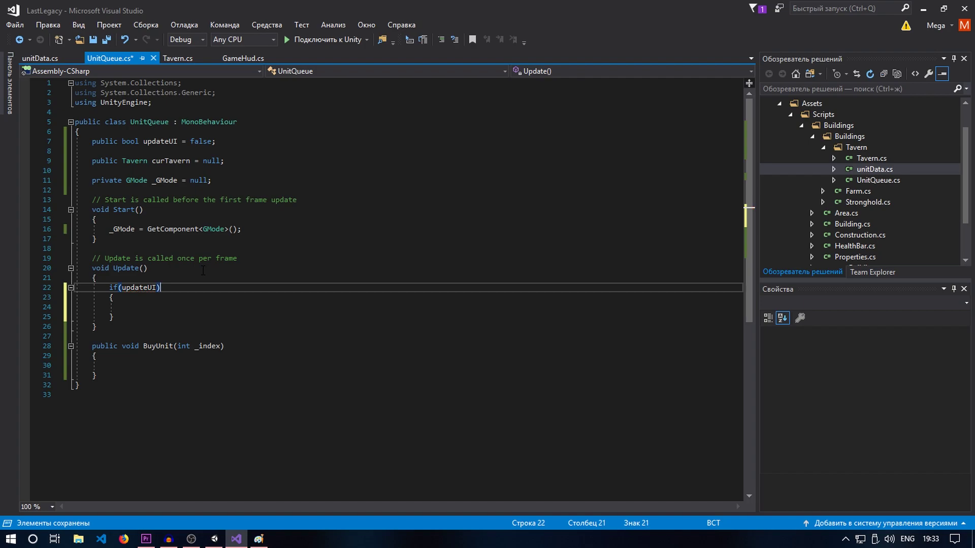
# Add an empty else branch after the if(updateUI) block and save UnitQueue.cs
pyautogui.press('Down')
pyautogui.press('Down')
pyautogui.press('Down')
pyautogui.write('else')
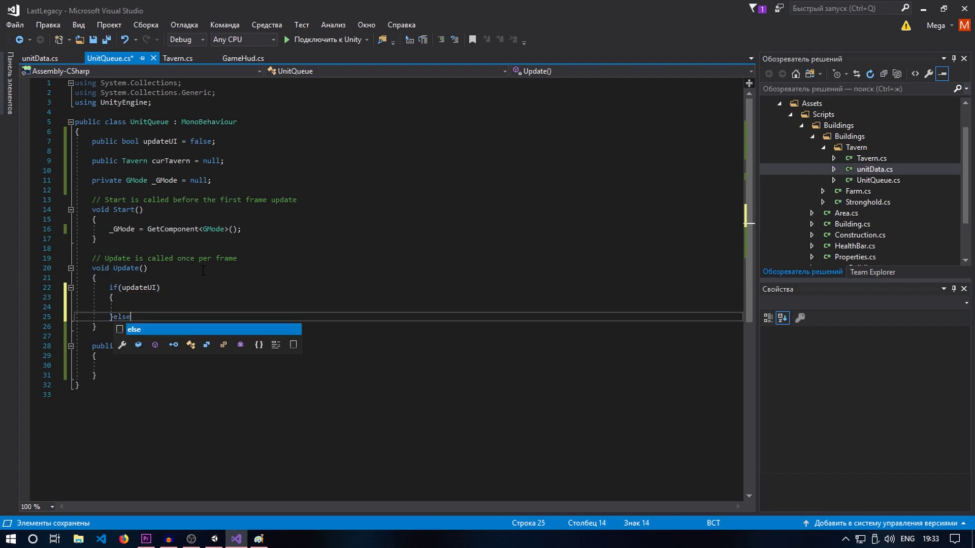
pyautogui.press('Return')
pyautogui.write('{')
pyautogui.press('Return')
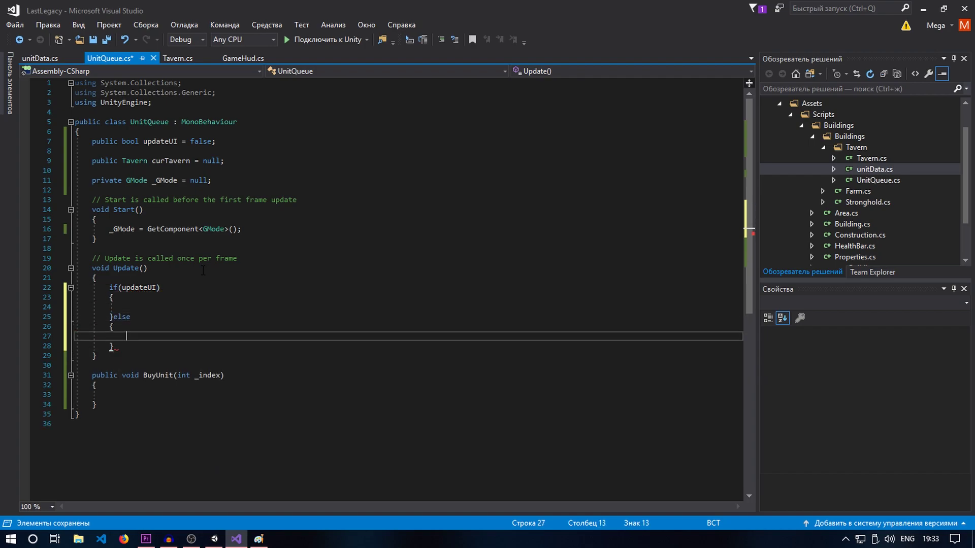
pyautogui.hotkey('ctrl', 's')
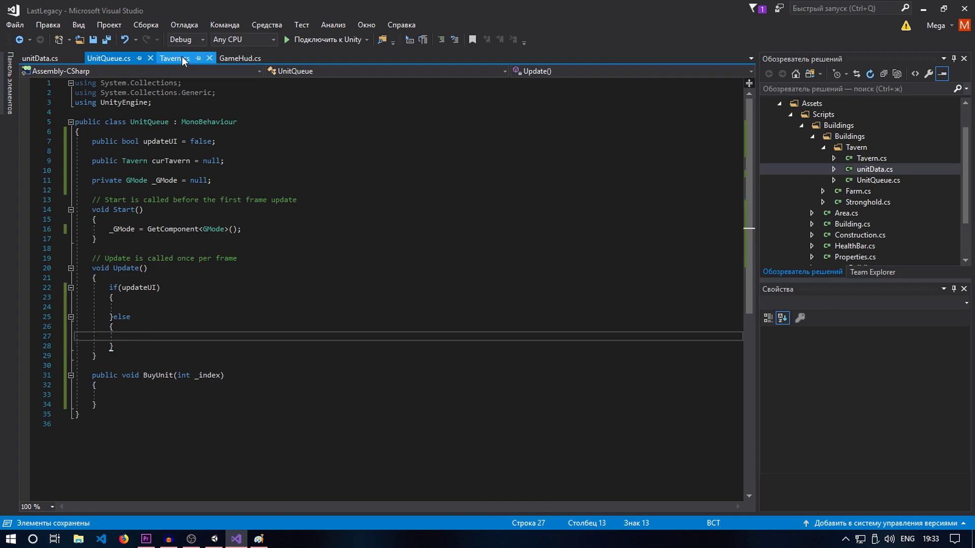
pyautogui.click(242, 58)
pyautogui.click(304, 307)
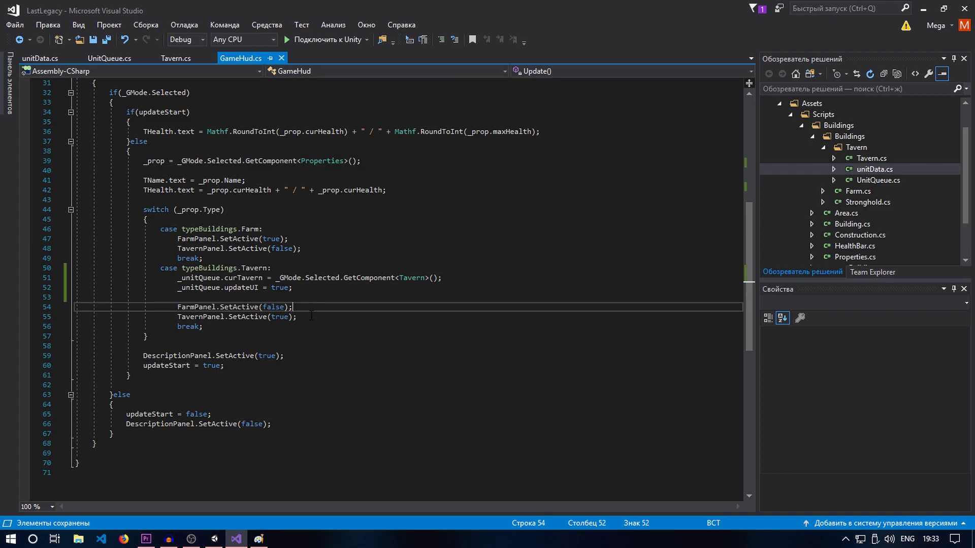
pyautogui.doubleClick(254, 268)
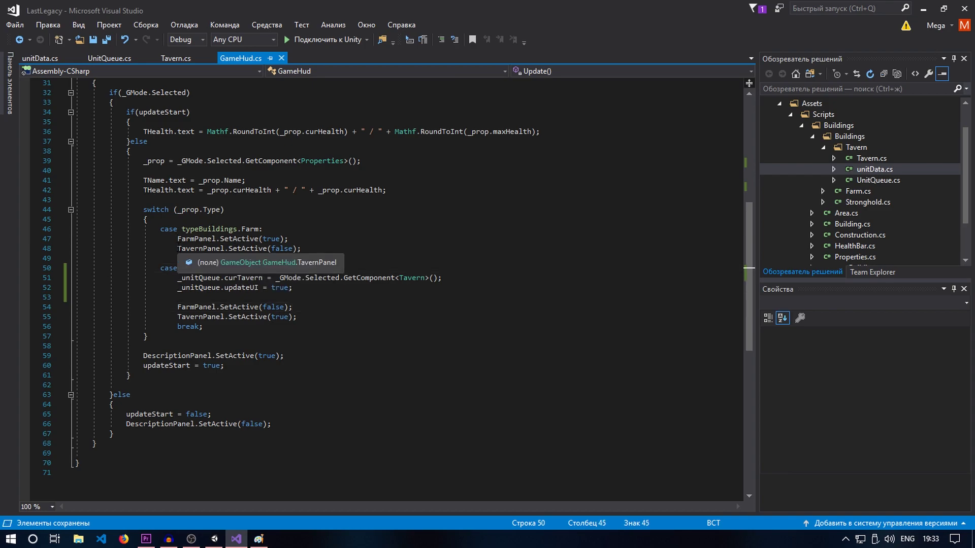
pyautogui.moveTo(178, 249); pyautogui.dragTo(300, 248)
pyautogui.click(315, 247)
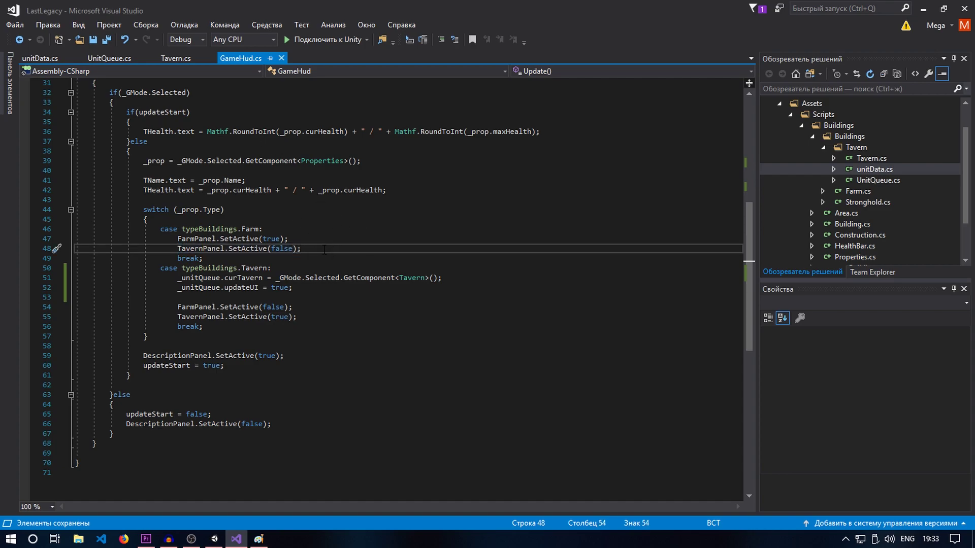
pyautogui.click(174, 58)
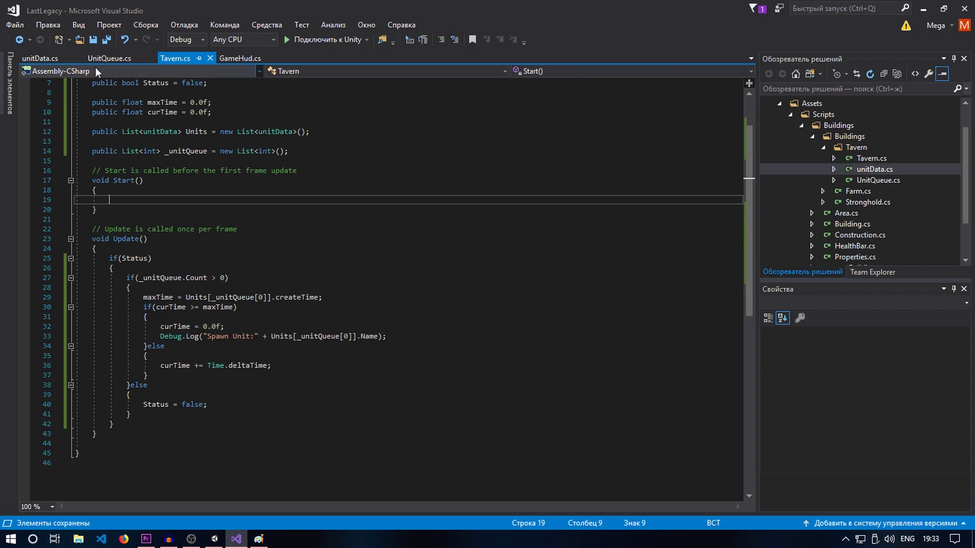
pyautogui.click(109, 58)
pyautogui.moveTo(116, 346); pyautogui.dragTo(114, 316)
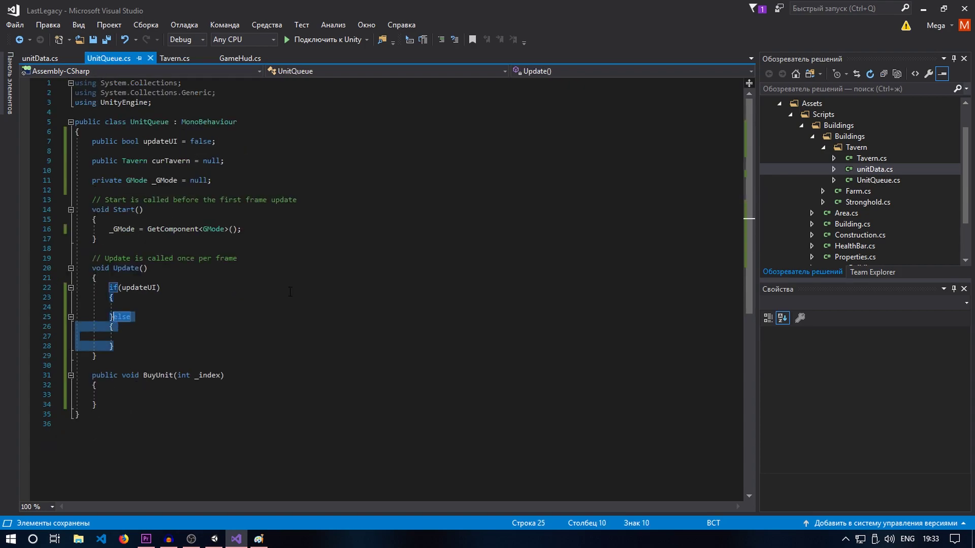
# Delete the empty else block and start a nested if with braces inside if(updateUI)
pyautogui.press('Delete')
pyautogui.hotkey('ctrl', 's')
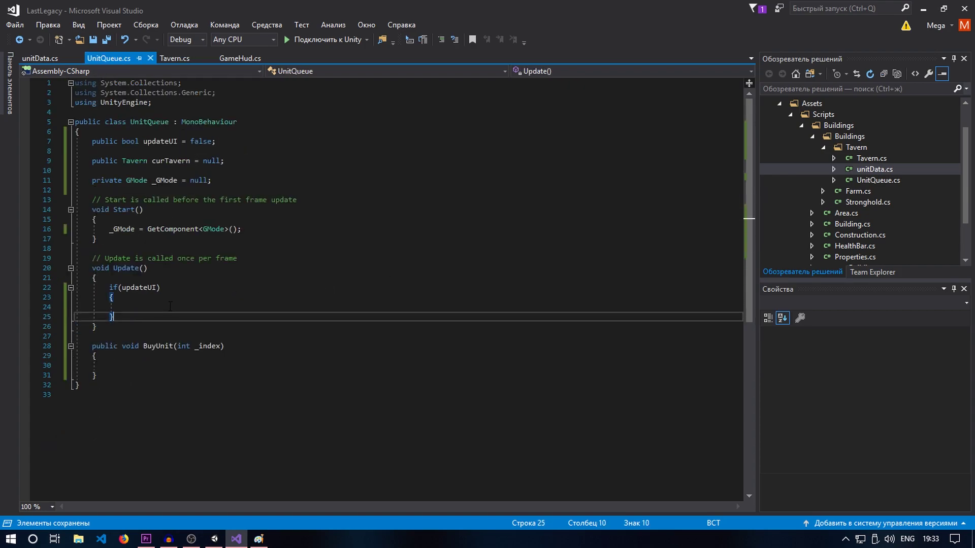
pyautogui.click(258, 304)
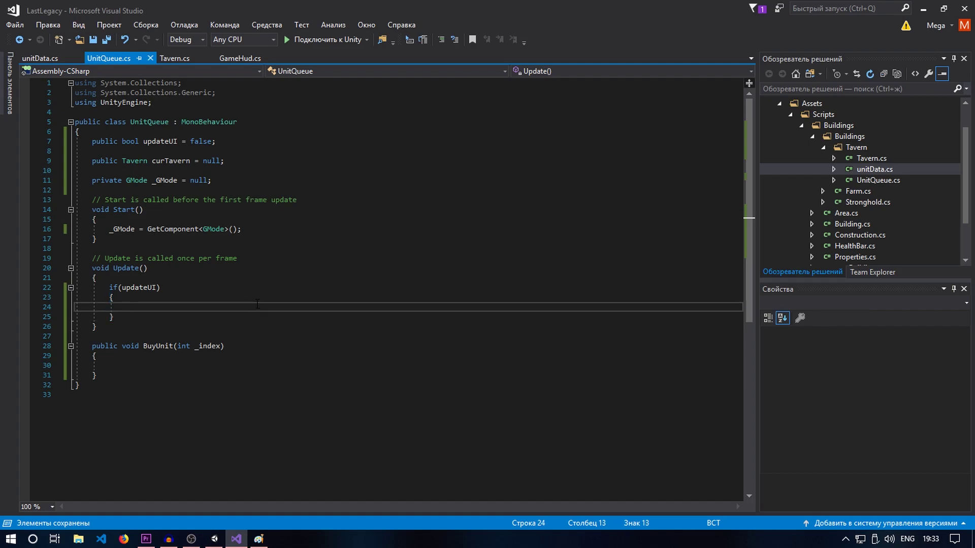
pyautogui.write('if()')
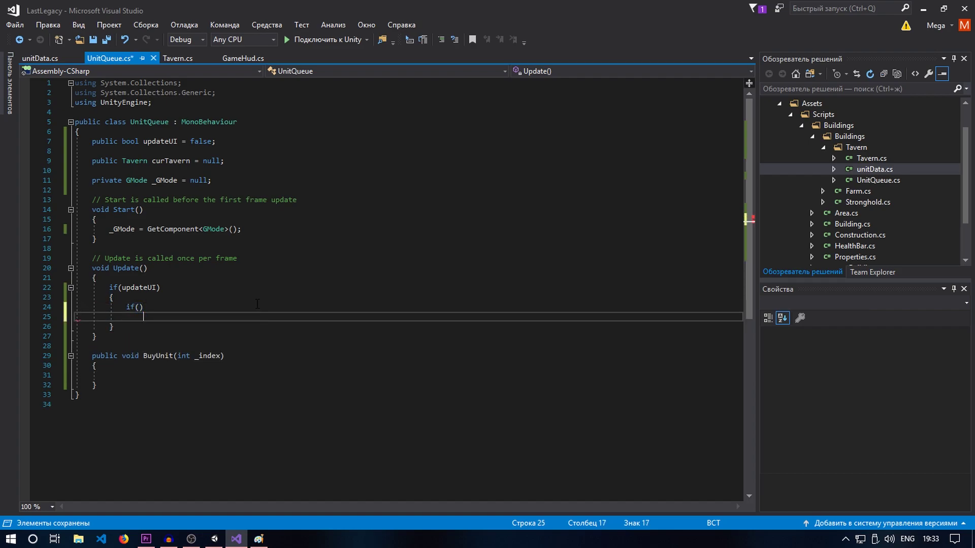
pyautogui.press('Return')
pyautogui.write('{')
pyautogui.press('Return')
pyautogui.hotkey('ctrl', 's')
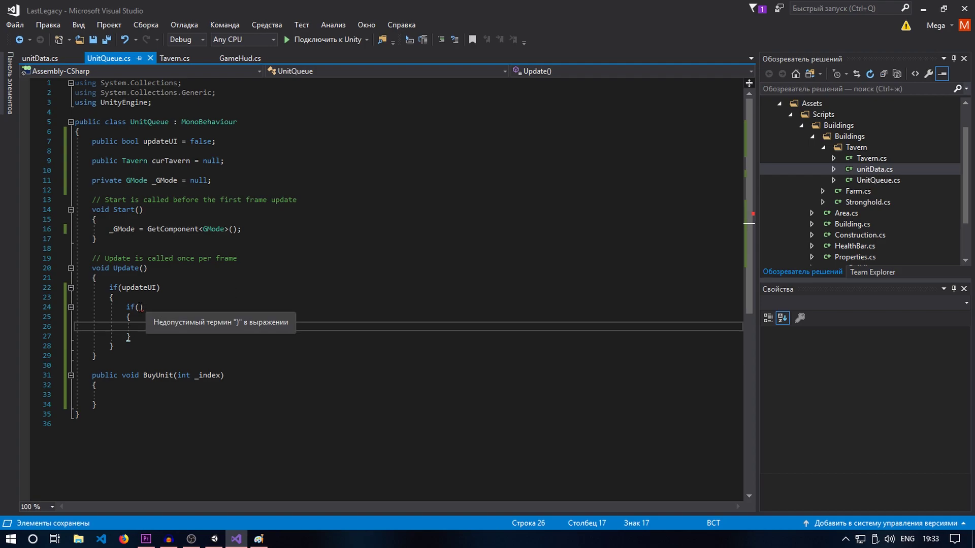
# Give the nested if the condition curTavern._unitQueue.Count > 0 and save
pyautogui.press('Up')
pyautogui.press('Up')
pyautogui.press('Left')
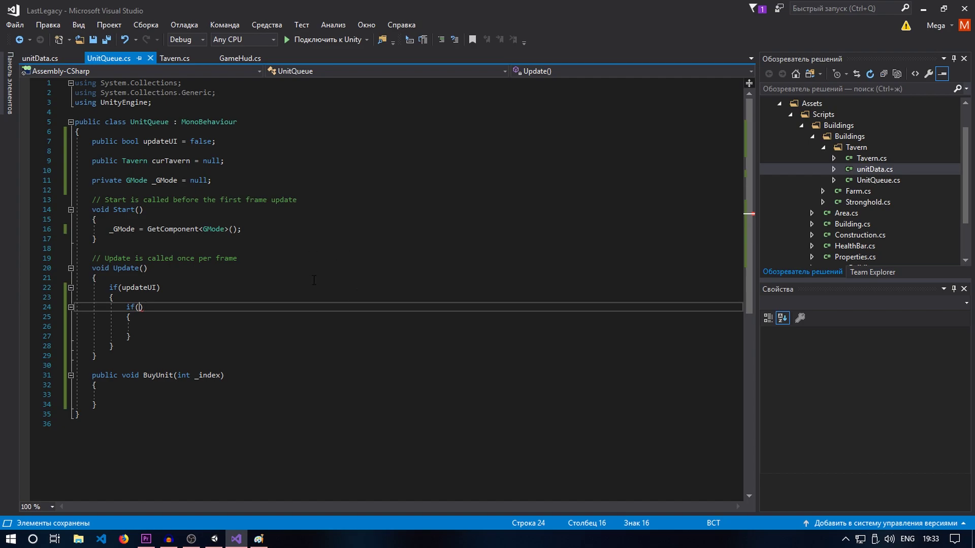
pyautogui.write('T')
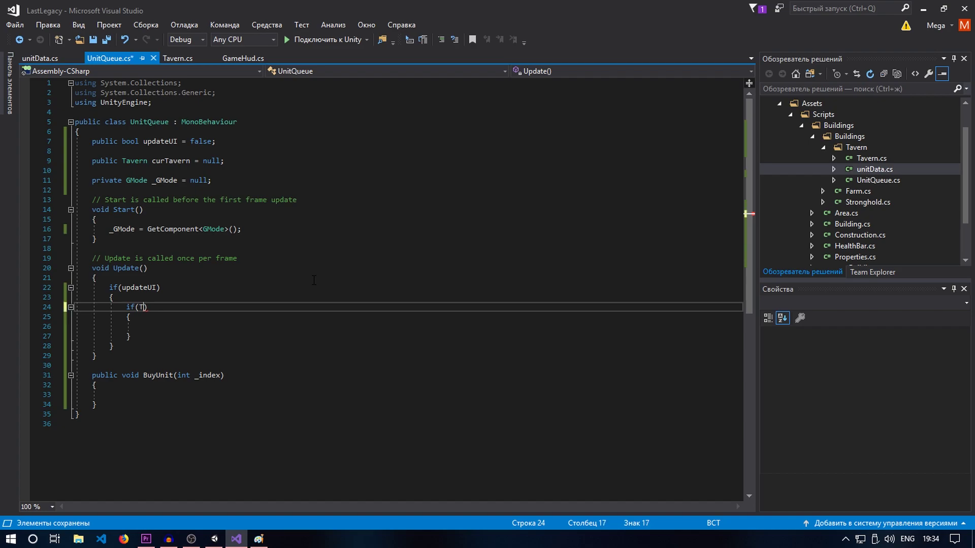
pyautogui.write('av')
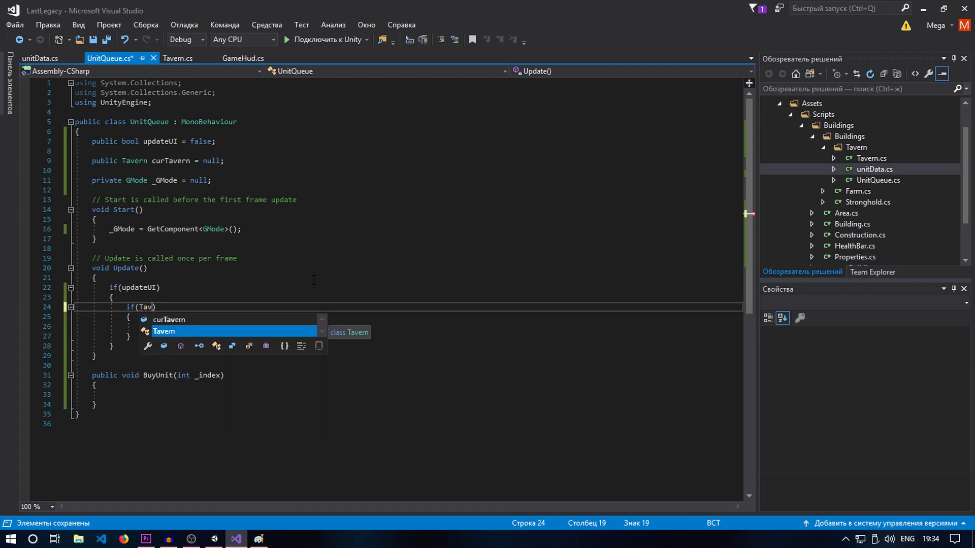
pyautogui.press('Up')
pyautogui.press('Tab')
pyautogui.write('.')
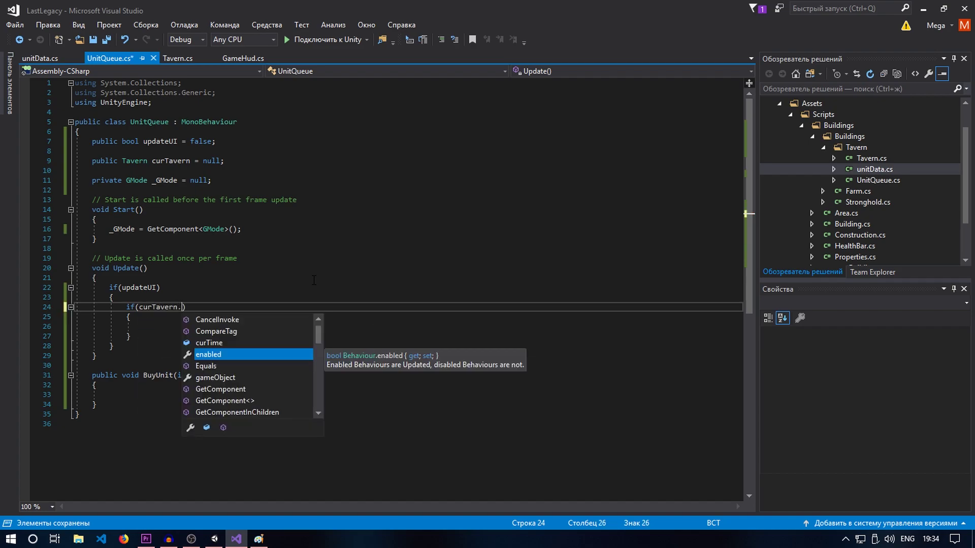
pyautogui.write('un')
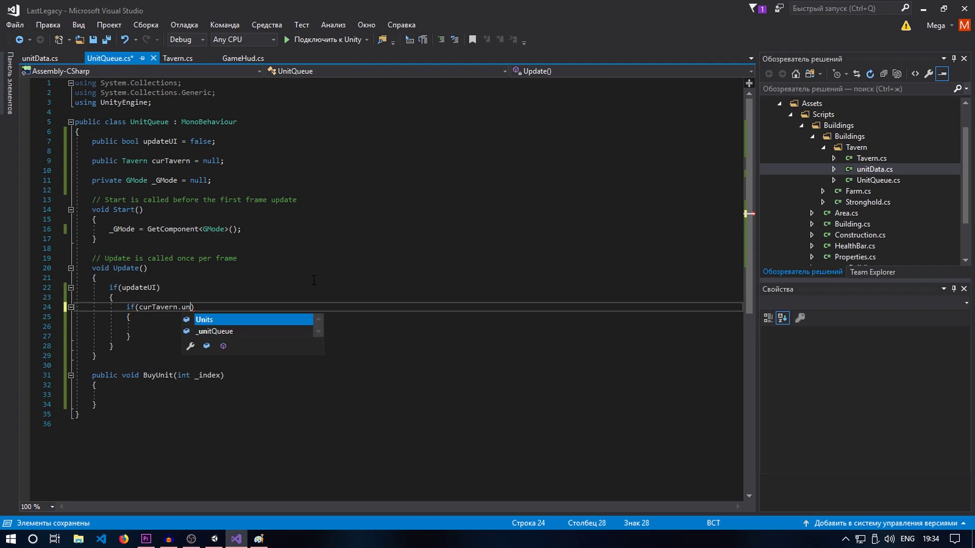
pyautogui.press('Tab')
pyautogui.write('.co')
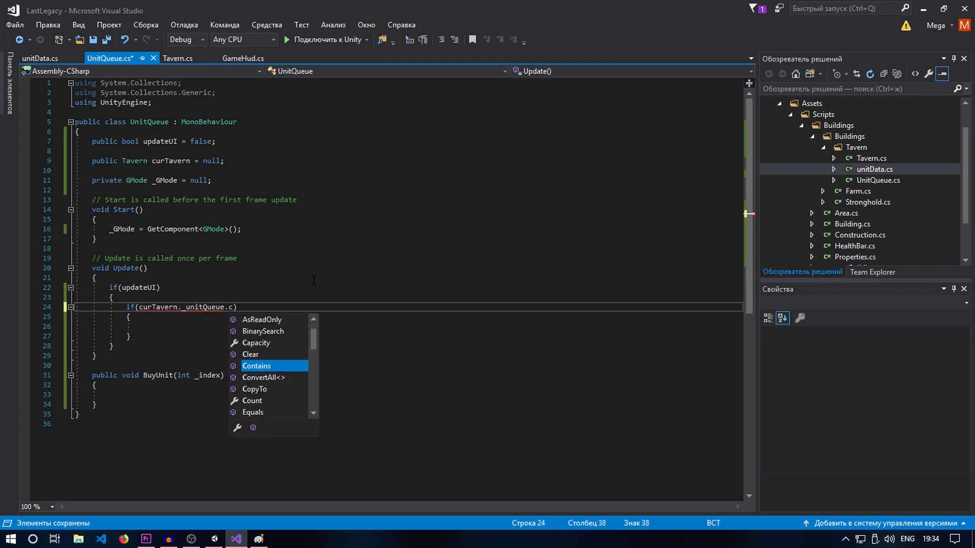
pyautogui.write('u > ')
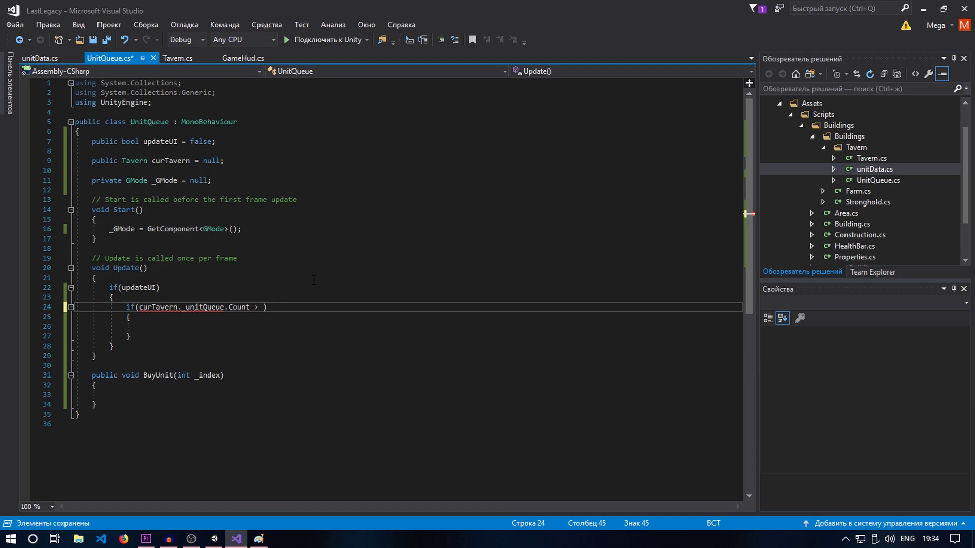
pyautogui.write('0)')
pyautogui.hotkey('ctrl', 's')
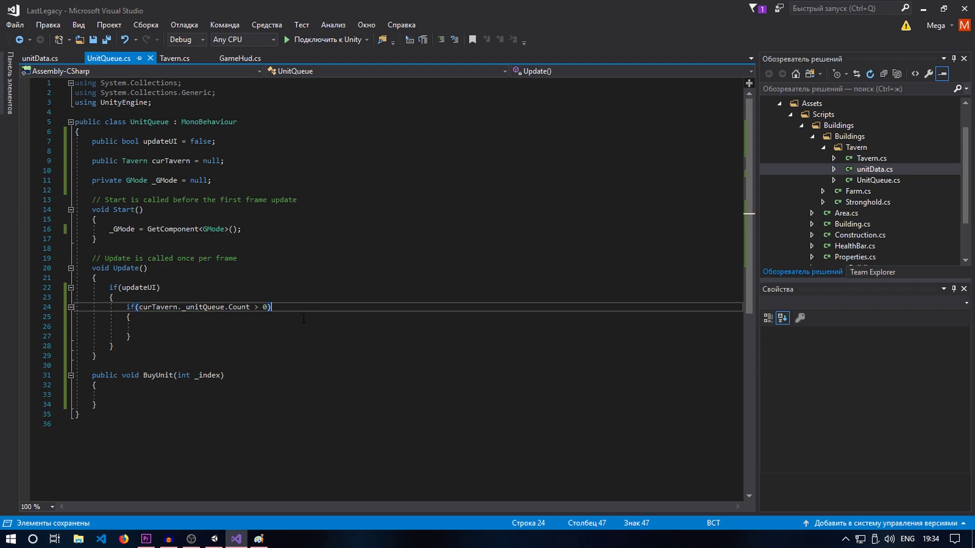
# Add an empty else branch after the nested queue-count if and save
pyautogui.click(190, 325)
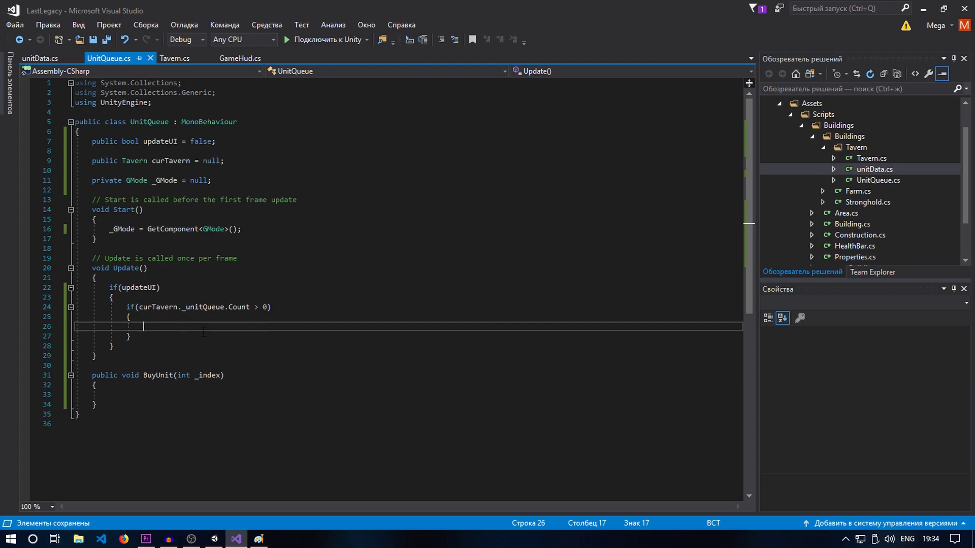
pyautogui.click(170, 336)
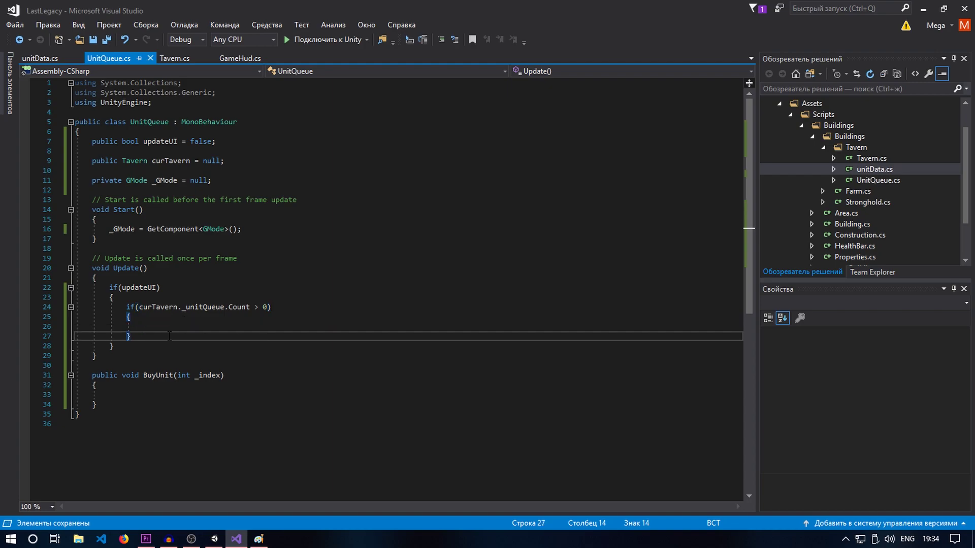
pyautogui.write('else')
pyautogui.press('Return')
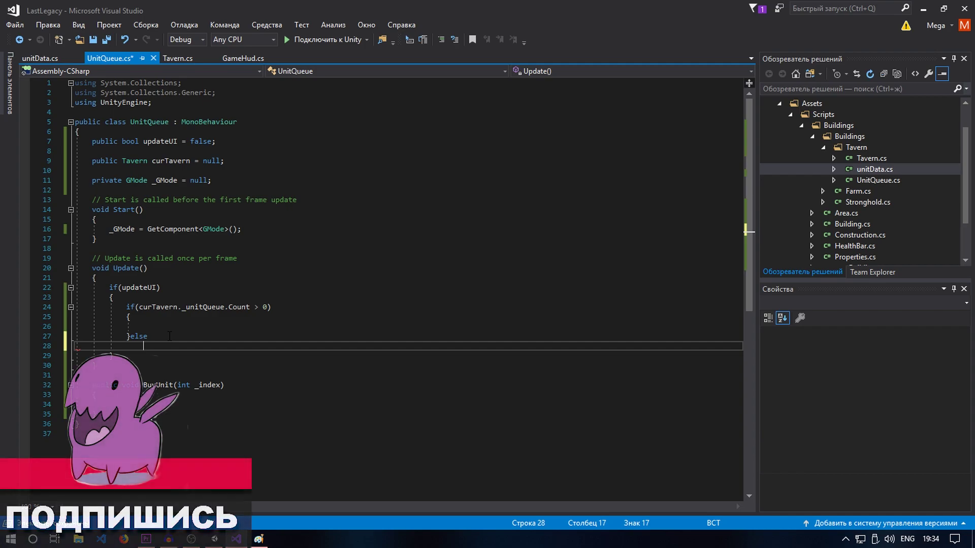
pyautogui.write('{')
pyautogui.press('Return')
pyautogui.hotkey('ctrl', 's')
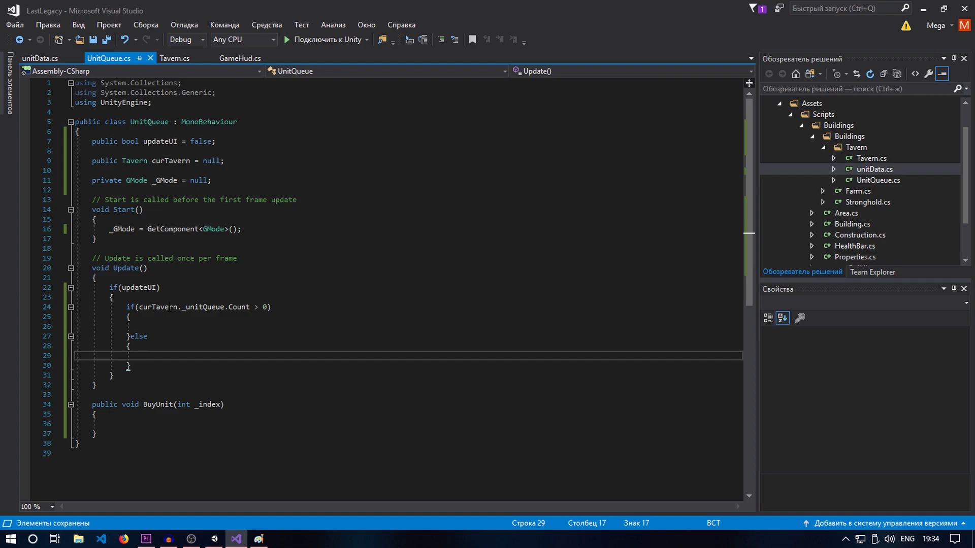
# Add a using directive for UnityEngine.UI to UnitQueue.cs and save
pyautogui.click(224, 102)
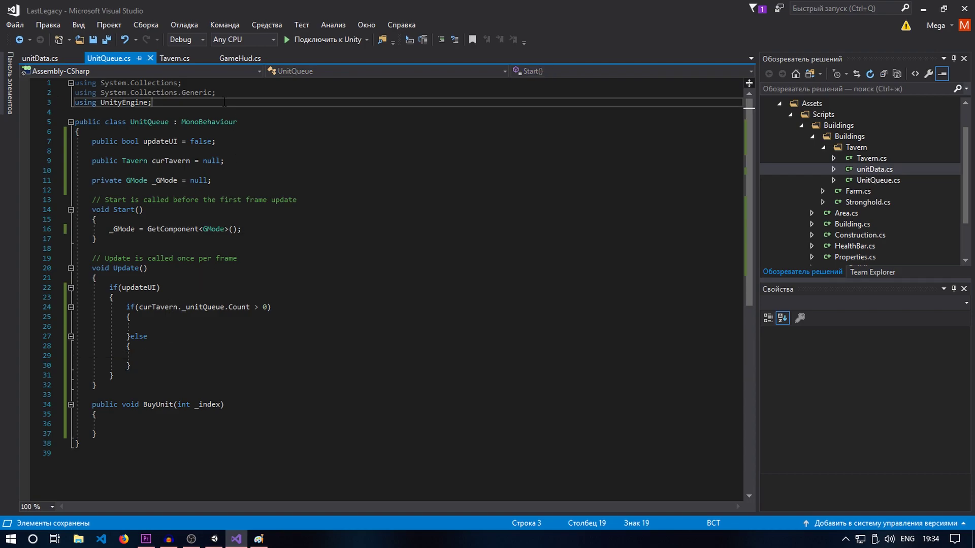
pyautogui.press('Return')
pyautogui.write('using')
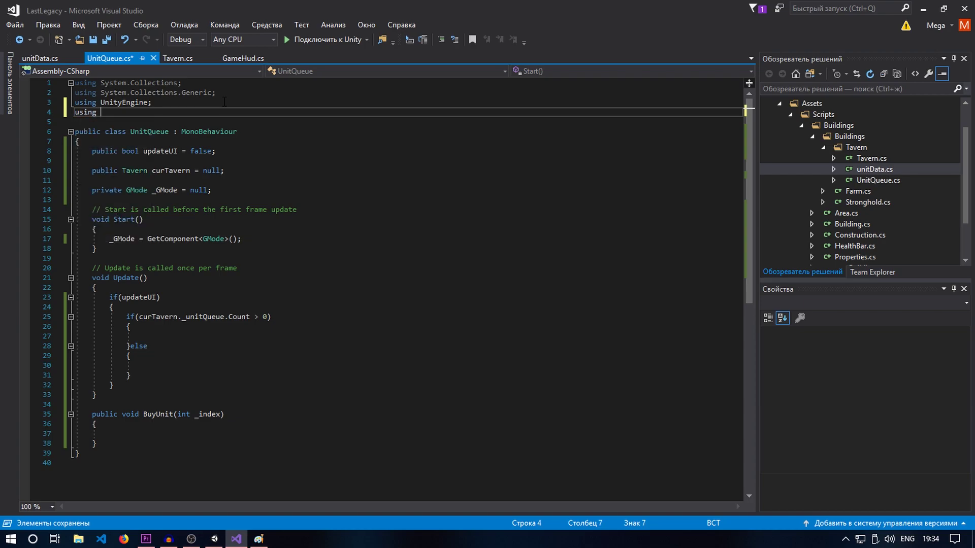
pyautogui.write(' UnityEngine.')
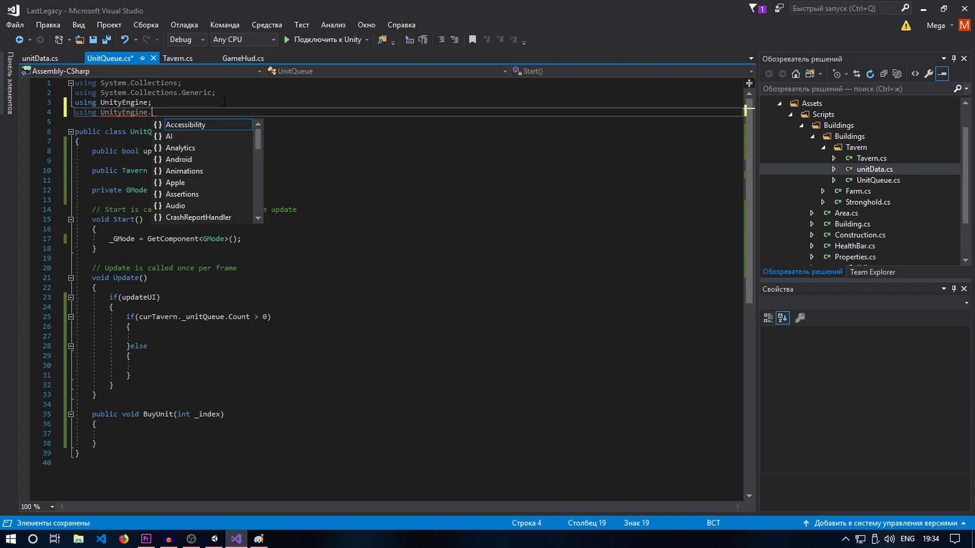
pyautogui.write('ui;')
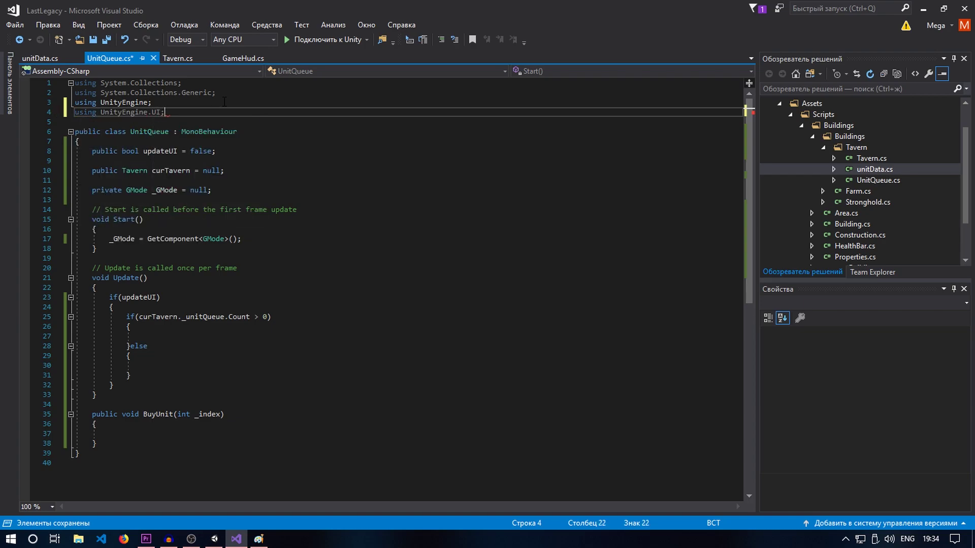
pyautogui.hotkey('ctrl', 's')
# Declare public Image ProgressBar = null; above the curTavern field
pyautogui.click(227, 170)
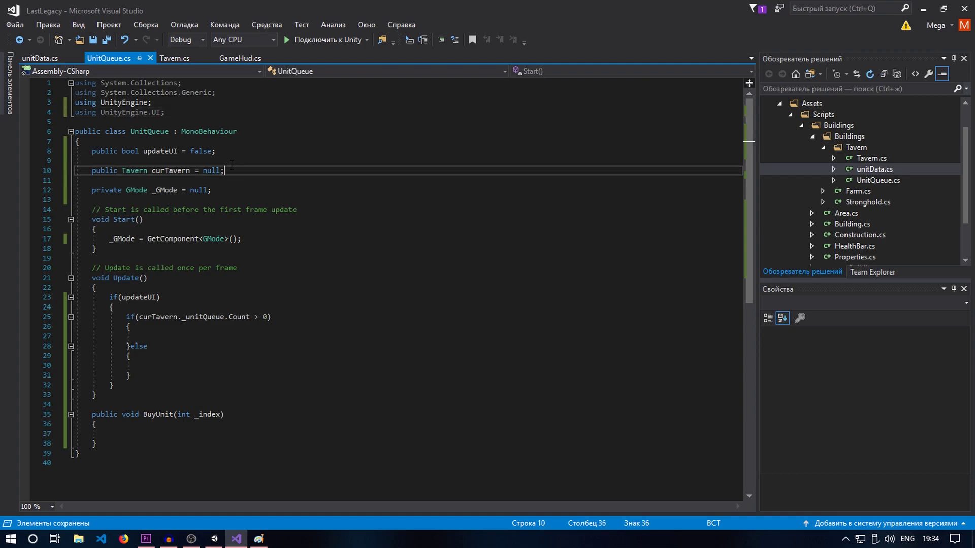
pyautogui.press('Return')
pyautogui.press('Return')
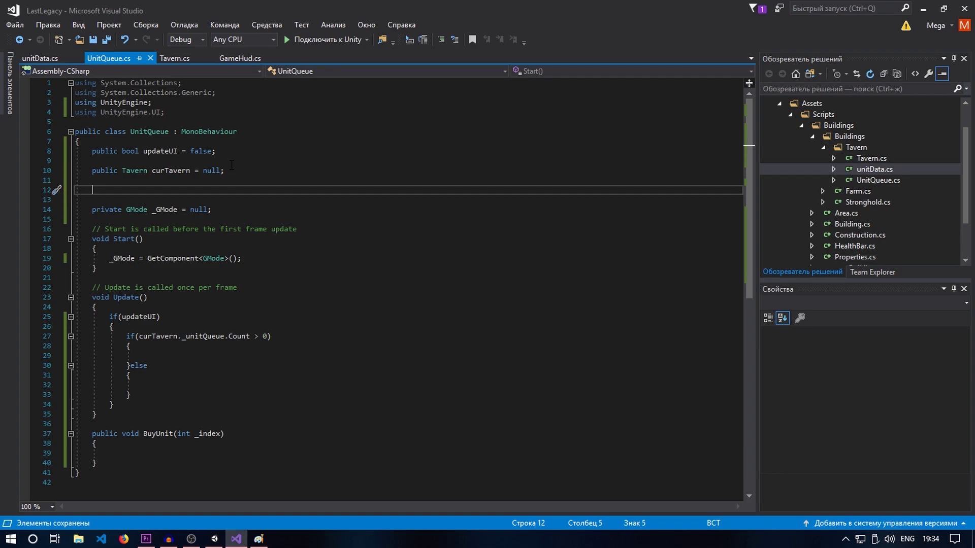
pyautogui.press('BackSpace')
pyautogui.press('BackSpace')
pyautogui.hotkey('ctrl', 'Return')
pyautogui.hotkey('ctrl', 'Return')
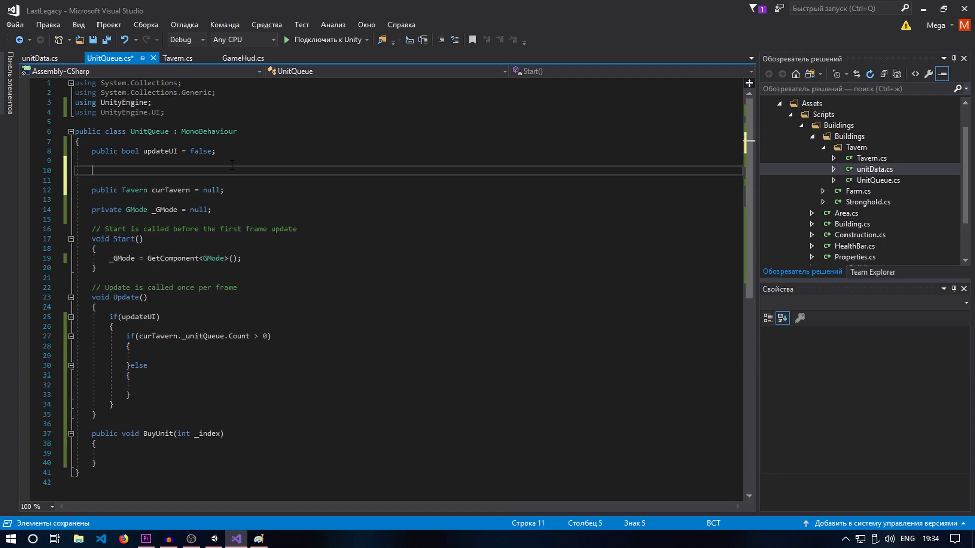
pyautogui.hotkey('ctrl', 's')
pyautogui.write('publi')
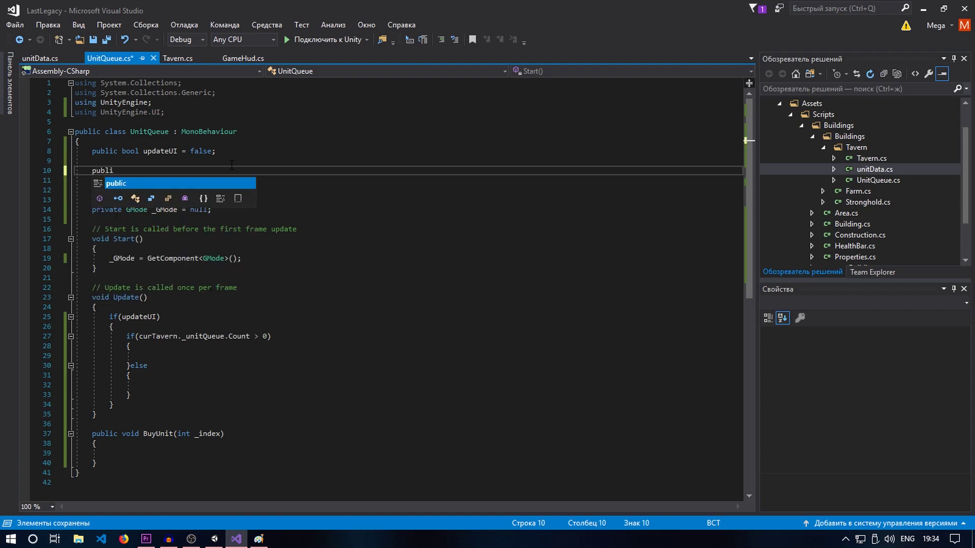
pyautogui.write('c Image ')
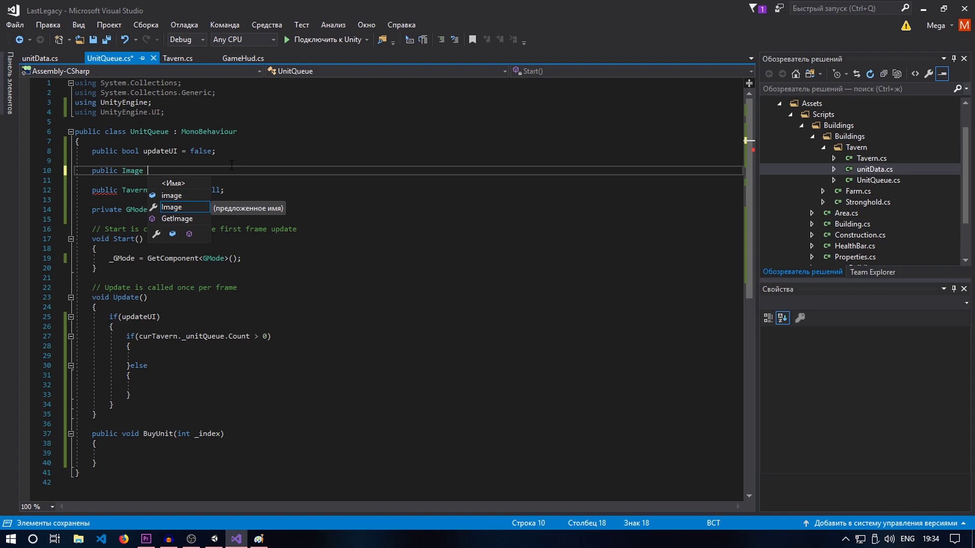
pyautogui.write('Pro')
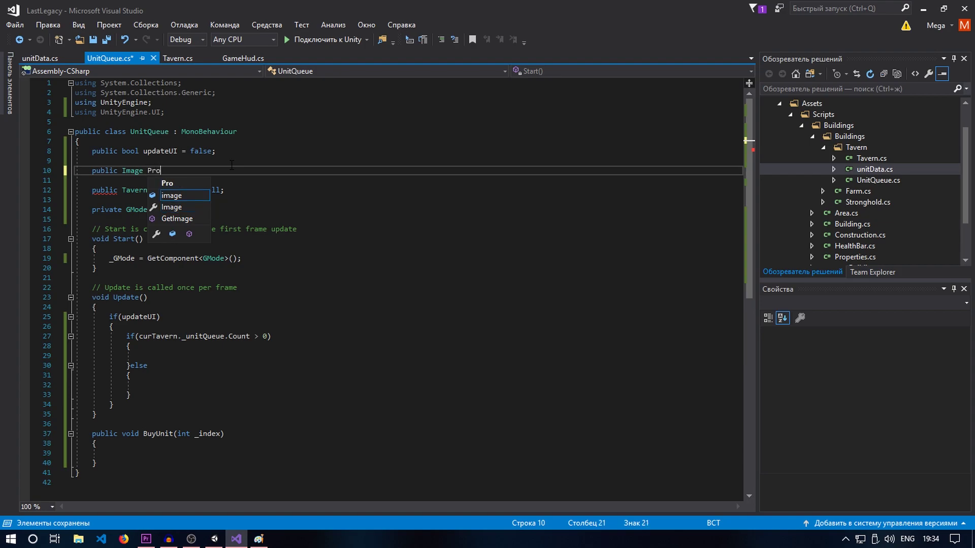
pyautogui.write('gressB')
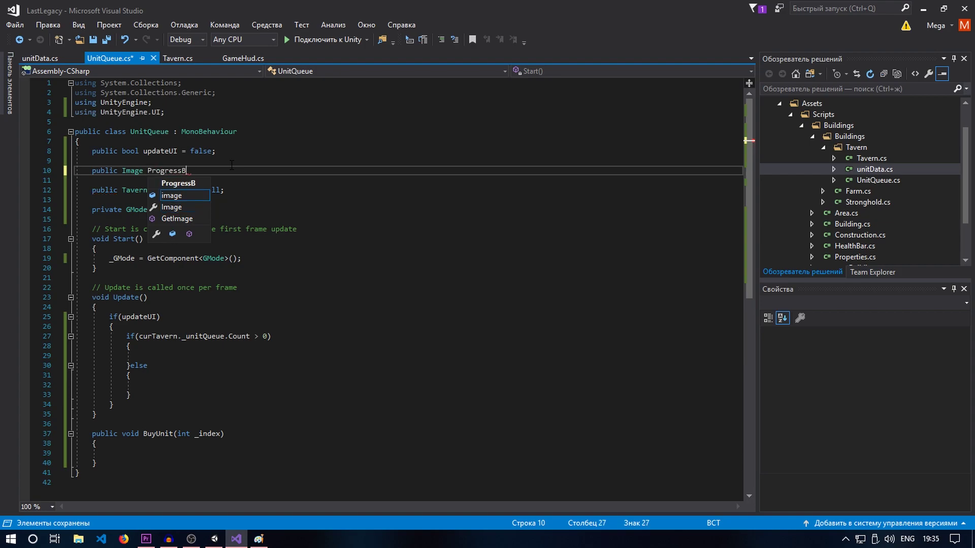
pyautogui.write('ar = null;')
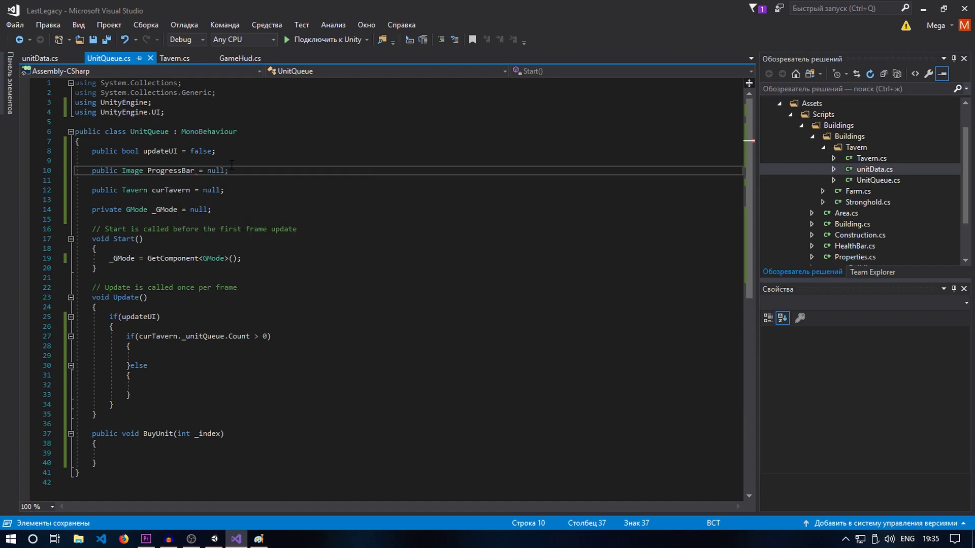
pyautogui.press('Return')
# Declare public List<Image> Icones = new List<Image>(); below ProgressBar
pyautogui.write('public ')
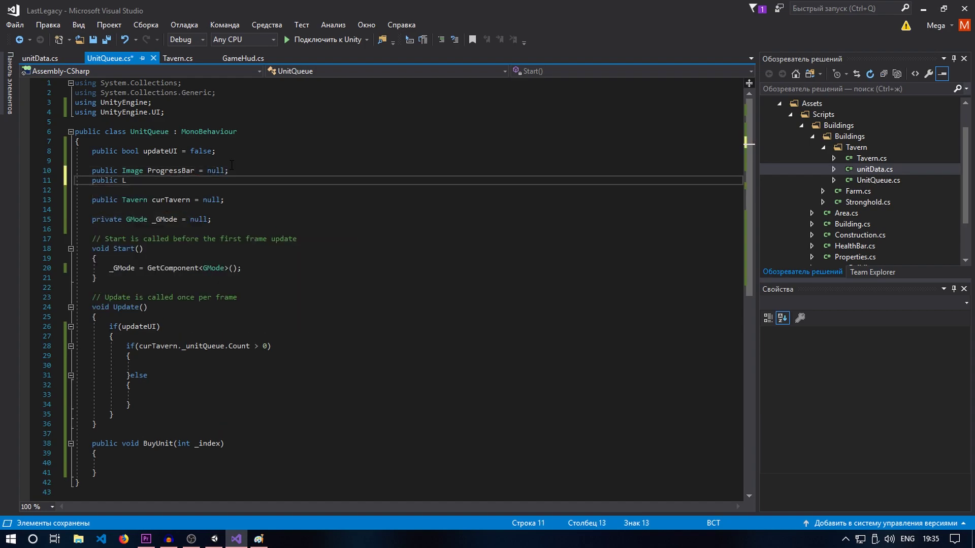
pyautogui.write('ListM')
pyautogui.press('BackSpace')
pyautogui.write('<')
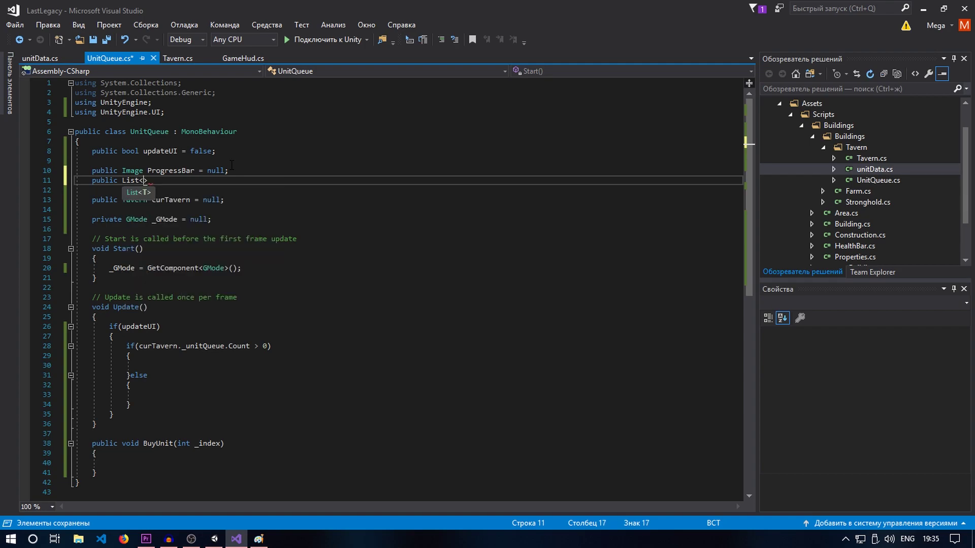
pyautogui.write('Image>')
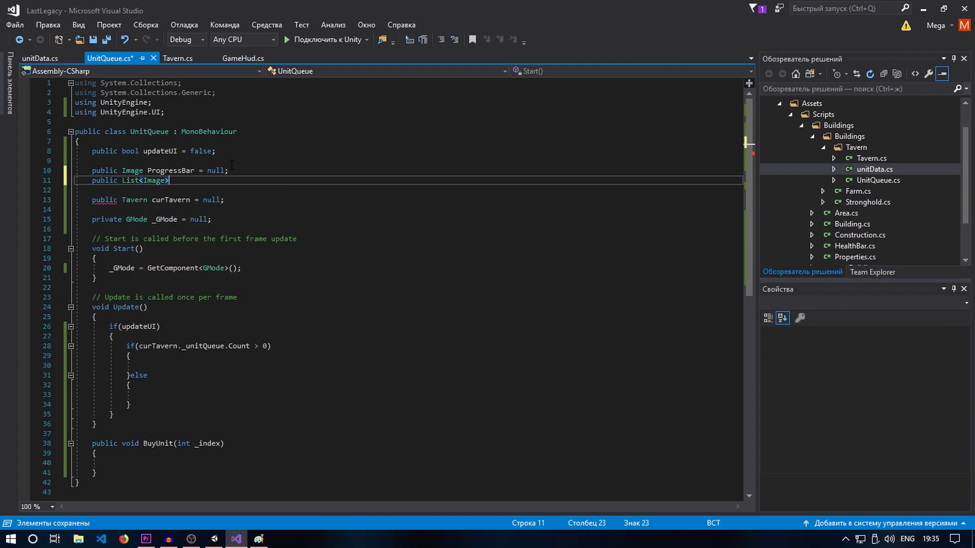
pyautogui.hotkey('ctrl', 's')
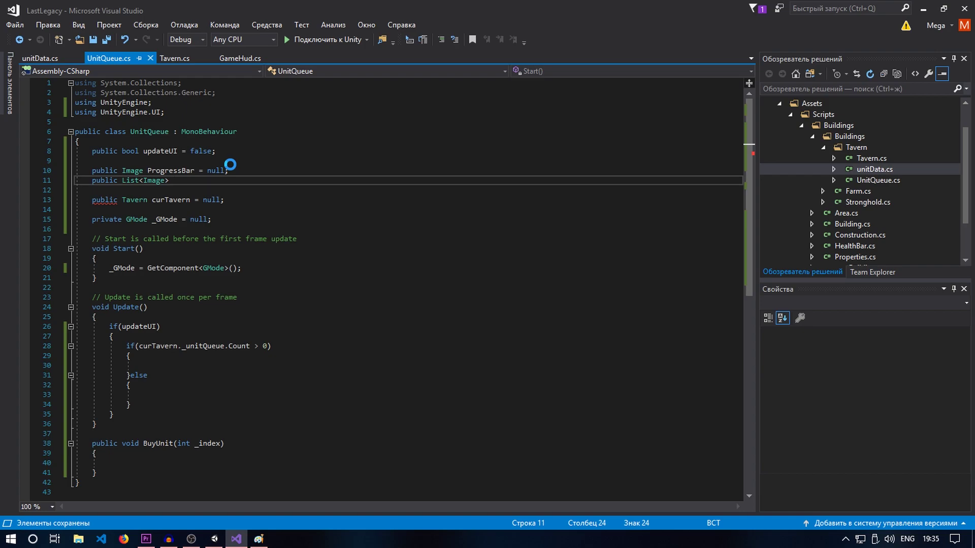
pyautogui.write('Avat')
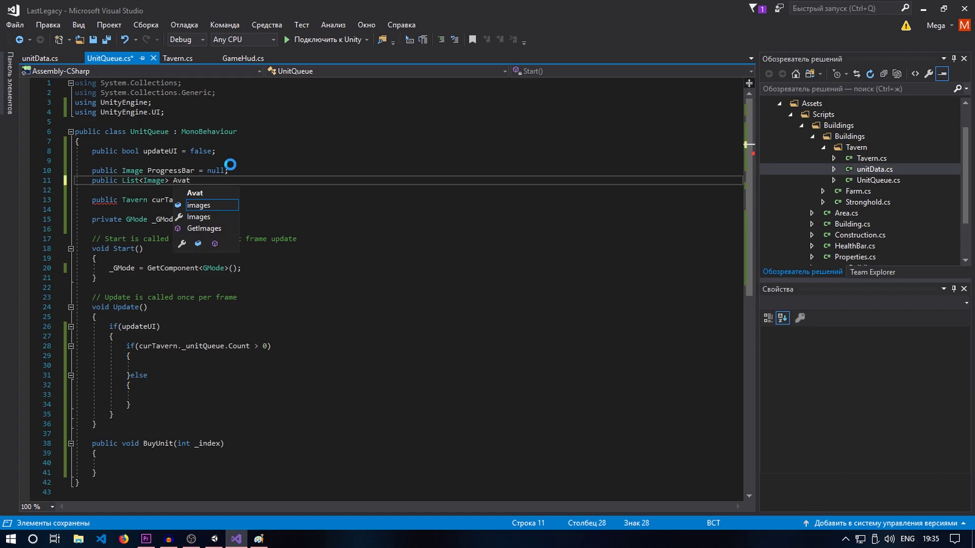
pyautogui.write('ars')
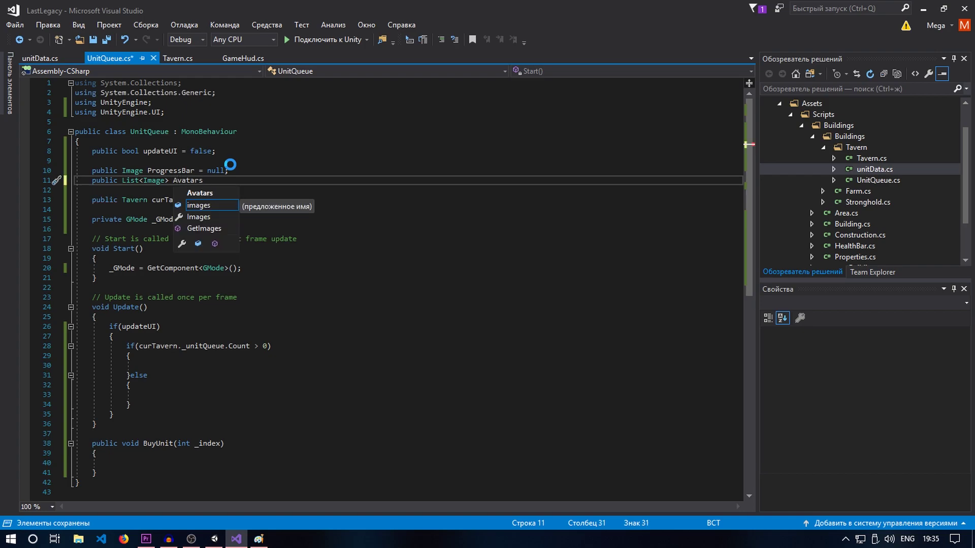
pyautogui.press('BackSpace')
pyautogui.press('BackSpace')
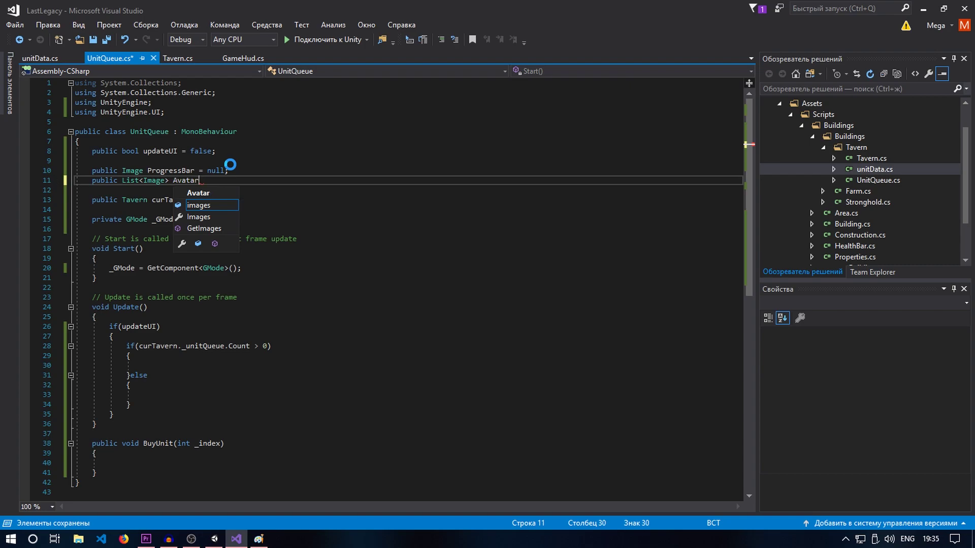
pyautogui.press('BackSpace')
pyautogui.press('BackSpace')
pyautogui.press('BackSpace')
pyautogui.press('BackSpace')
pyautogui.press('BackSpace')
pyautogui.write('I')
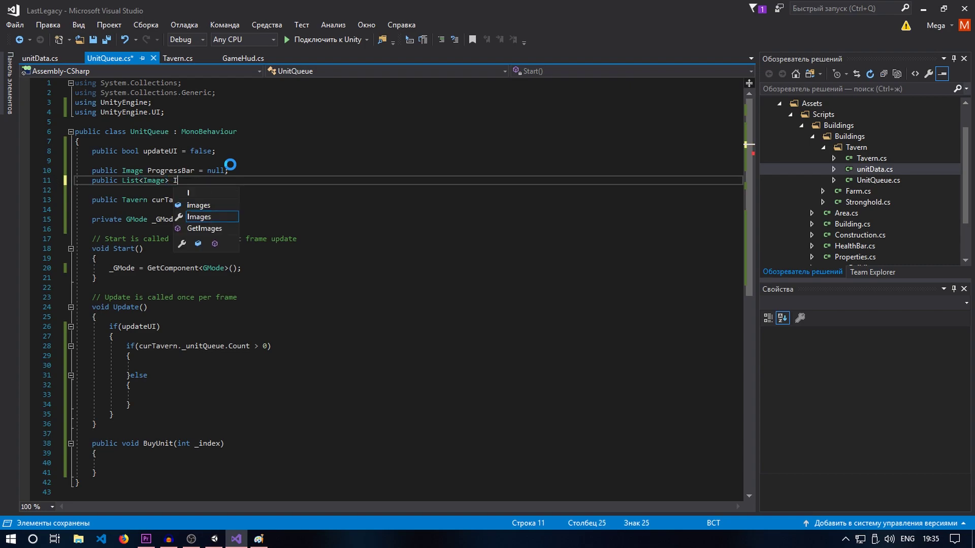
pyautogui.write('cones = ')
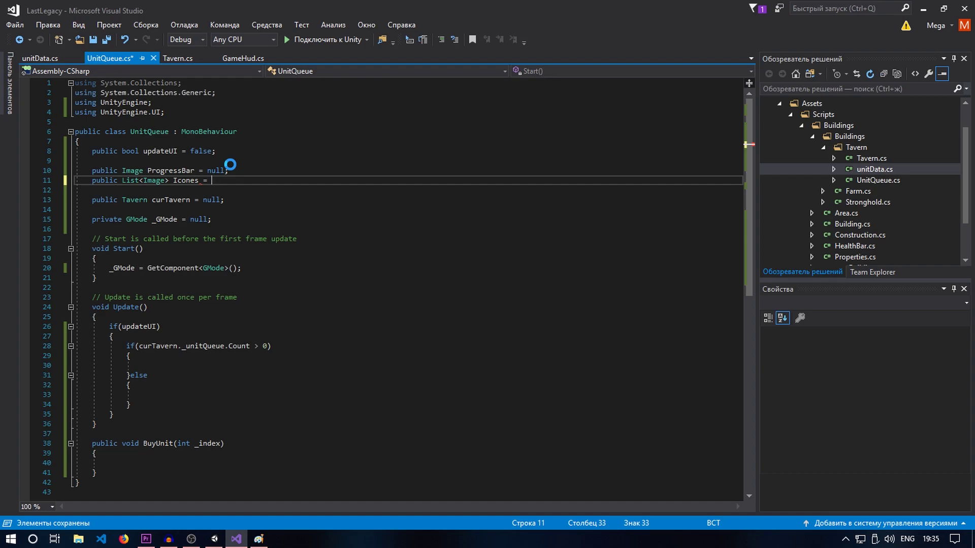
pyautogui.write('new')
pyautogui.press('Tab')
pyautogui.write('();')
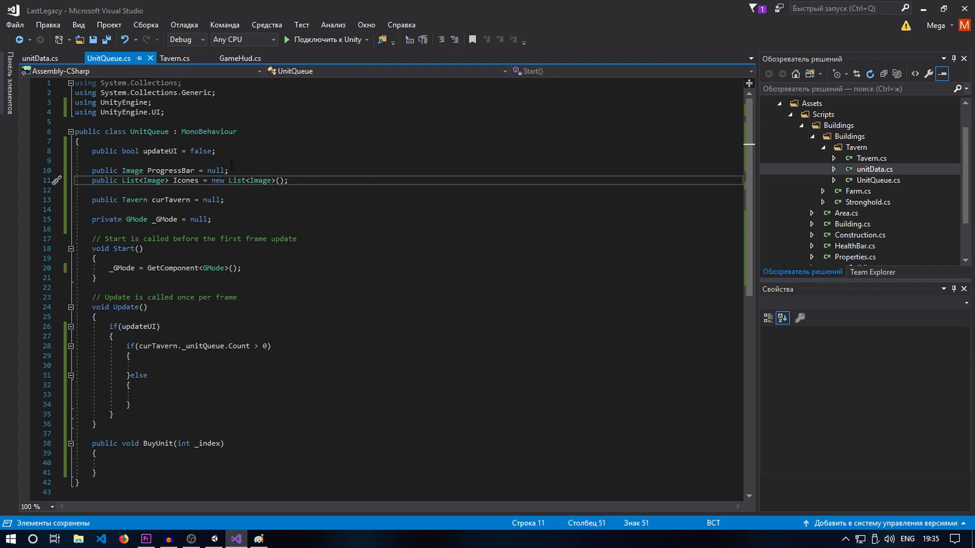
# In Unity, leave Prefab Mode, expand DescriptionPanel > TavernPanel, and select GameWorld
pyautogui.click(214, 539)
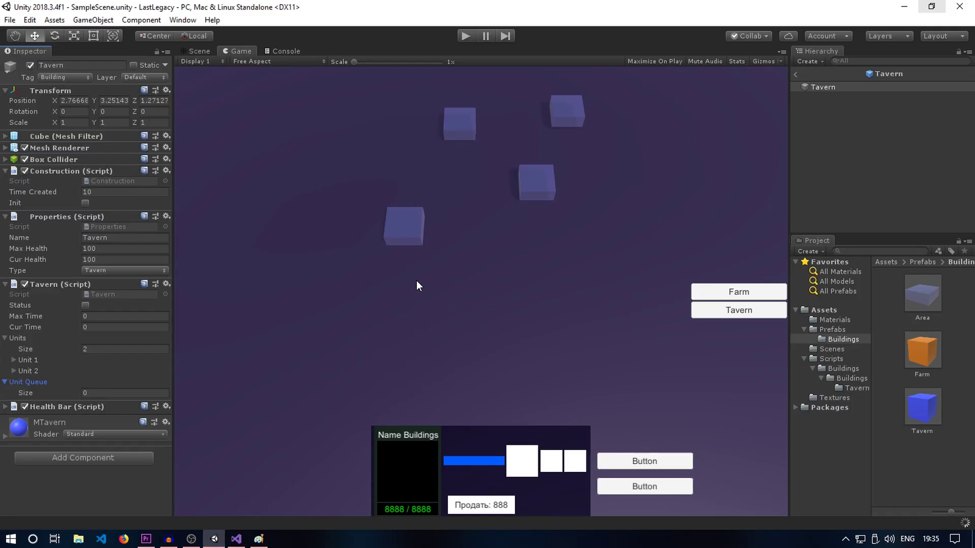
pyautogui.click(810, 89)
pyautogui.click(795, 74)
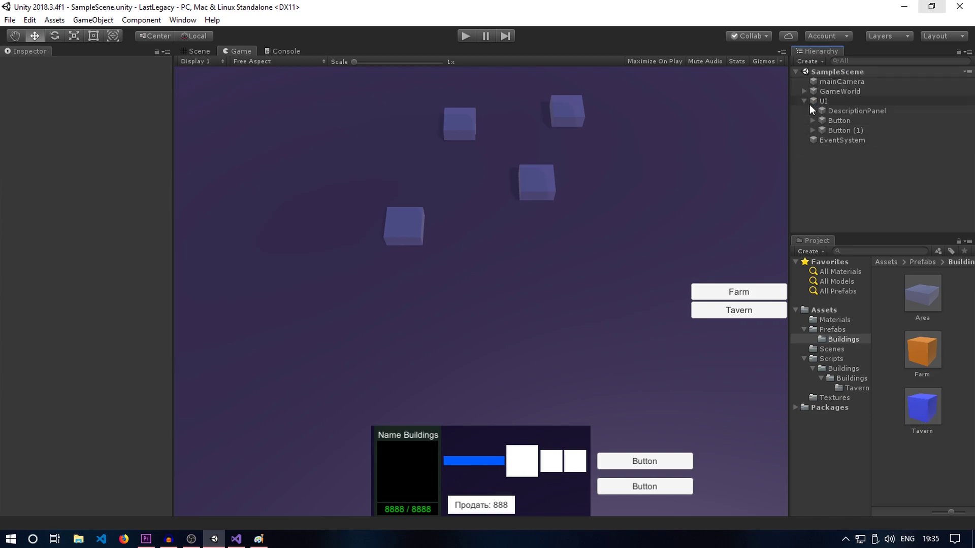
pyautogui.click(814, 111)
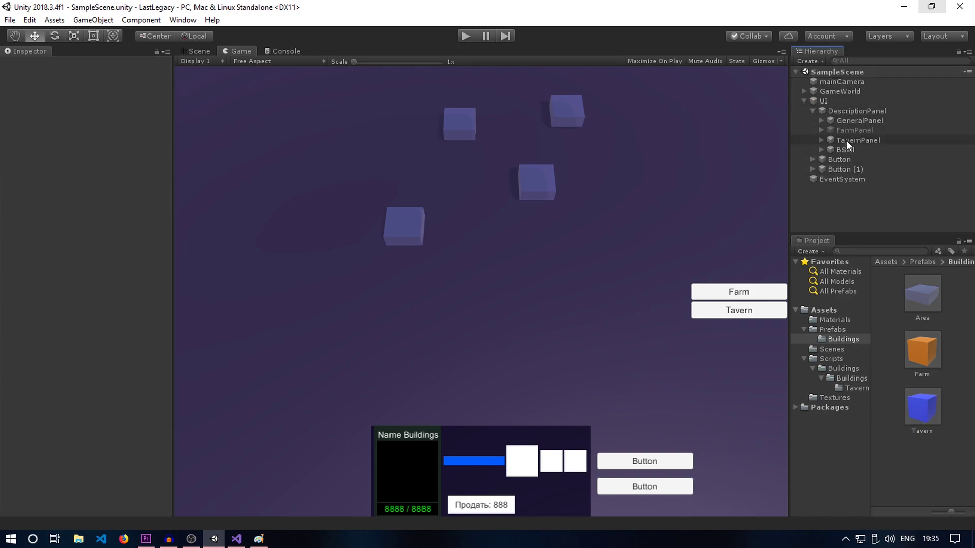
pyautogui.click(821, 140)
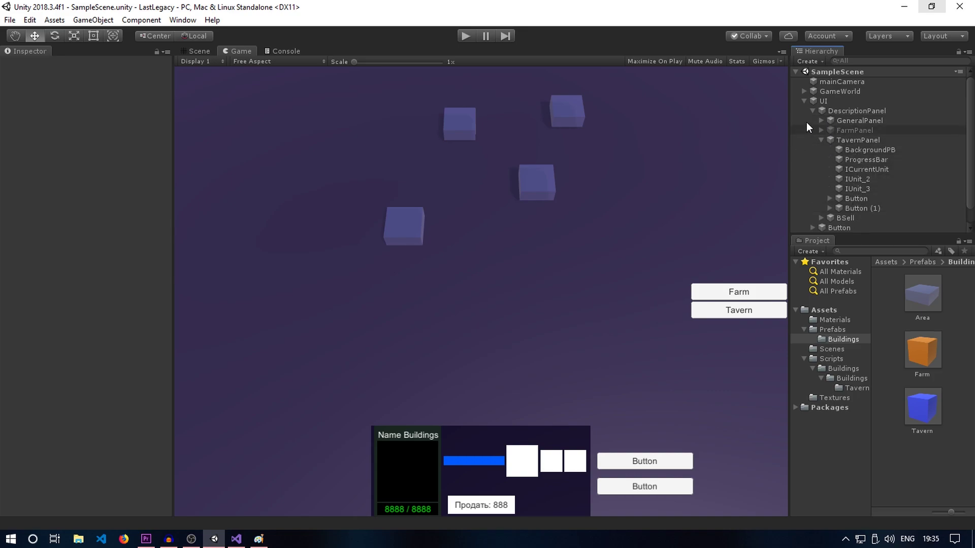
pyautogui.click(835, 90)
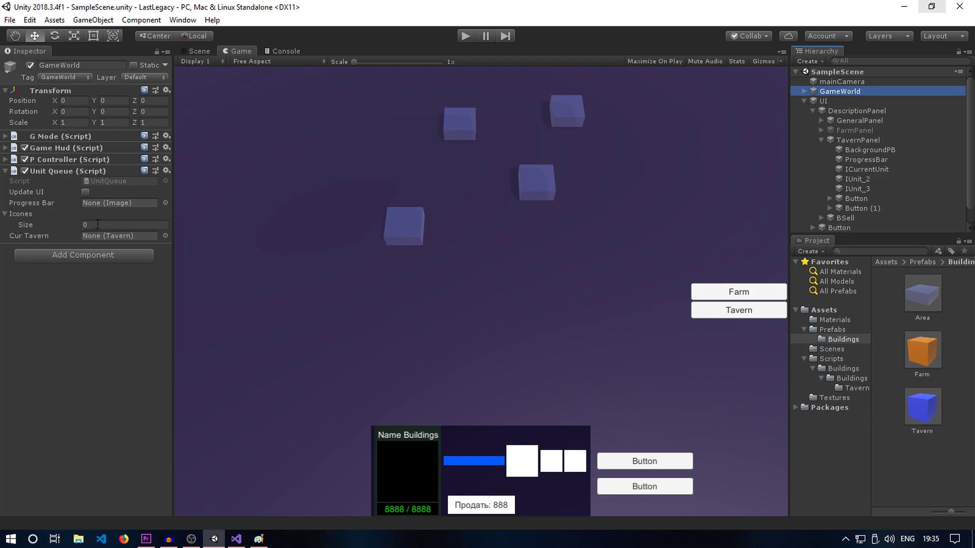
pyautogui.click(156, 225)
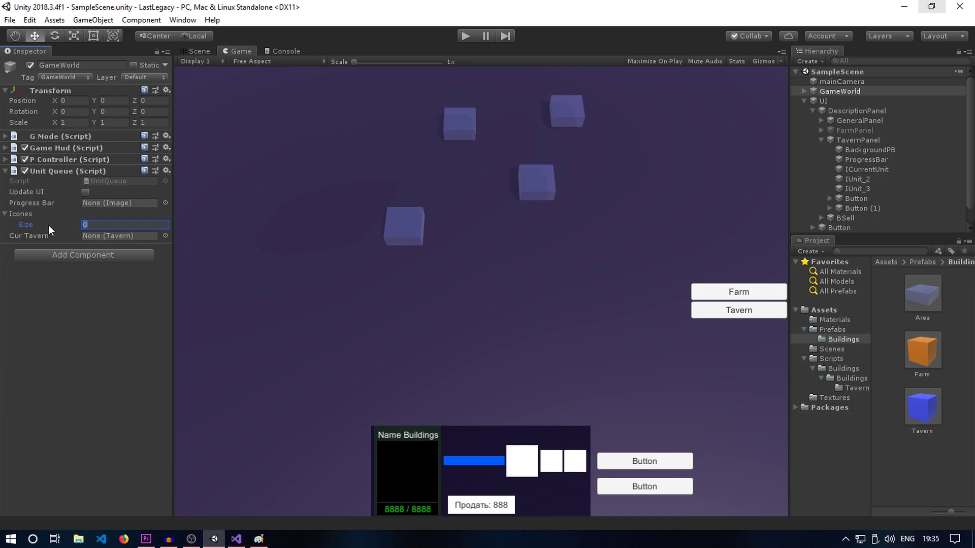
# Set Icones size to 3 and assign ProgressBar, ICurrentUnit, IUnit_2 and IUnit_3 to the Unit Queue
pyautogui.write('3')
pyautogui.press('Return')
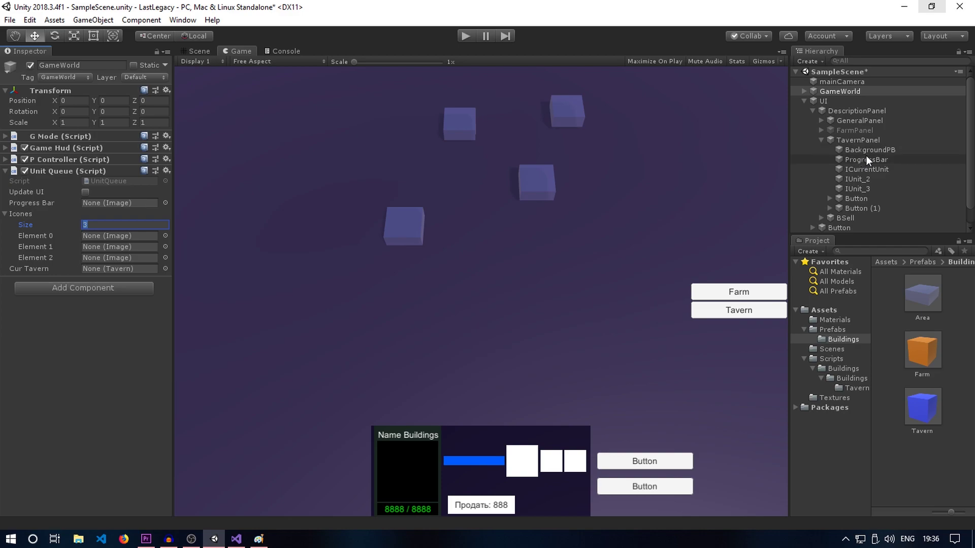
pyautogui.moveTo(865, 159); pyautogui.dragTo(120, 202)
pyautogui.moveTo(860, 171); pyautogui.dragTo(120, 236)
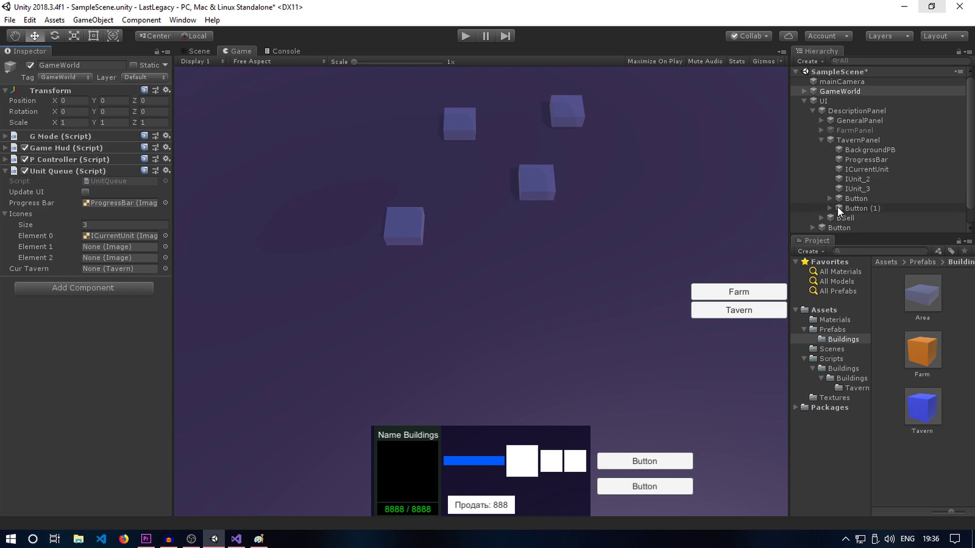
pyautogui.moveTo(858, 179); pyautogui.dragTo(108, 247)
pyautogui.click(861, 192)
pyautogui.moveTo(80, 252); pyautogui.dragTo(101, 260)
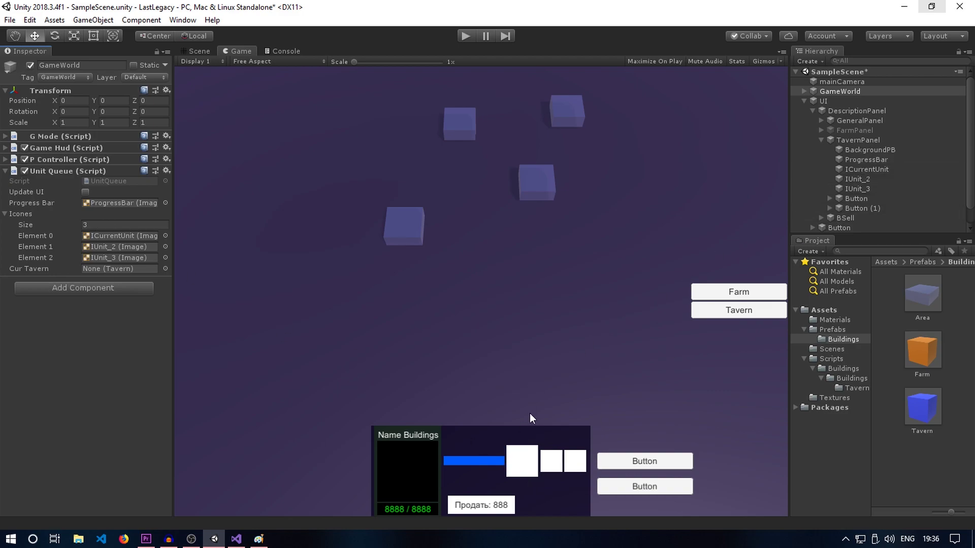
# Check the ICurrentUnit, IUnit_2 and IUnit_3 icons, reselect GameWorld, save the scene, and return to Visual Studio
pyautogui.click(867, 170)
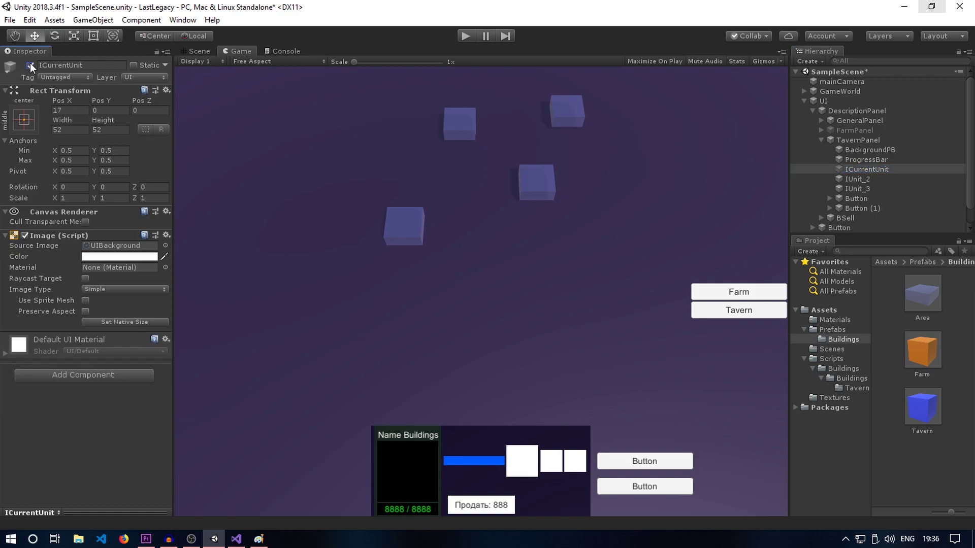
pyautogui.click(865, 178)
pyautogui.click(387, 116)
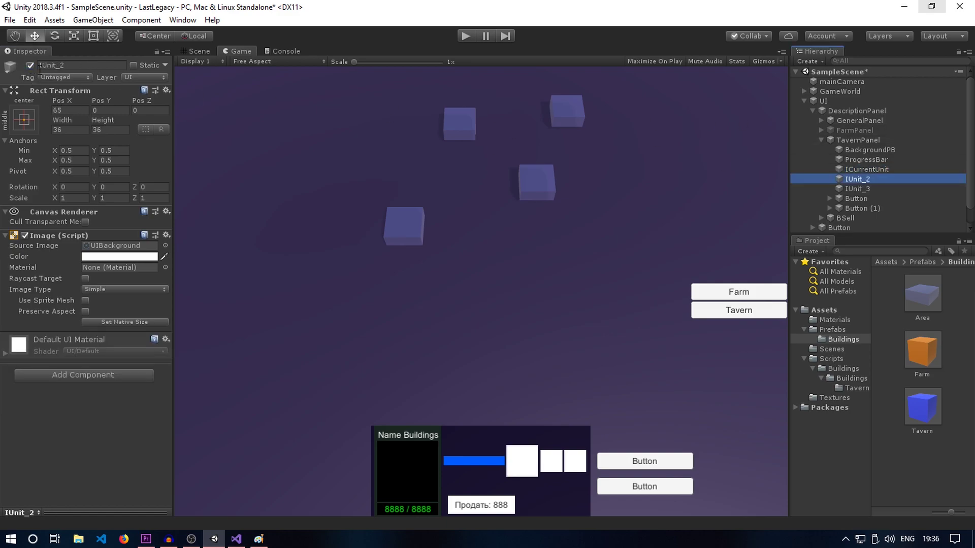
pyautogui.click(852, 188)
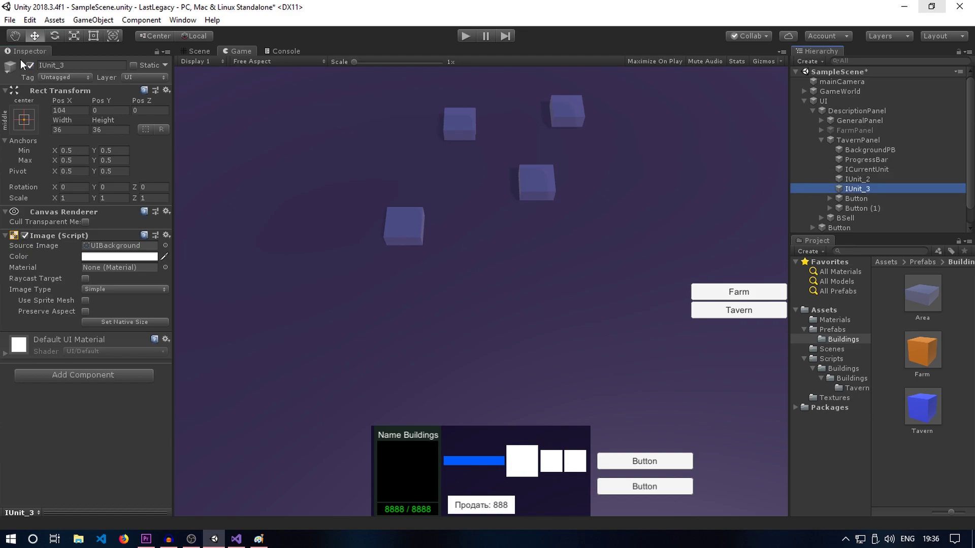
pyautogui.click(474, 255)
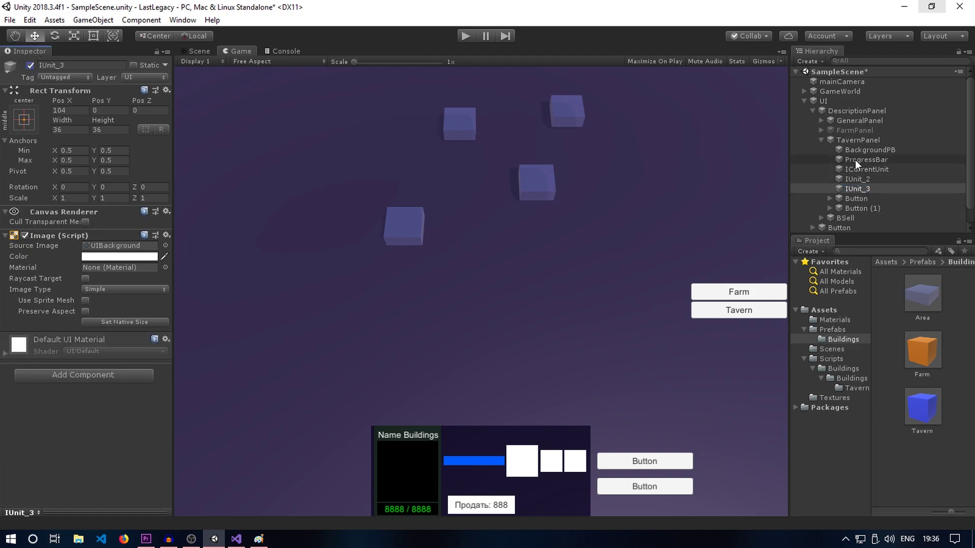
pyautogui.click(840, 81)
pyautogui.click(842, 90)
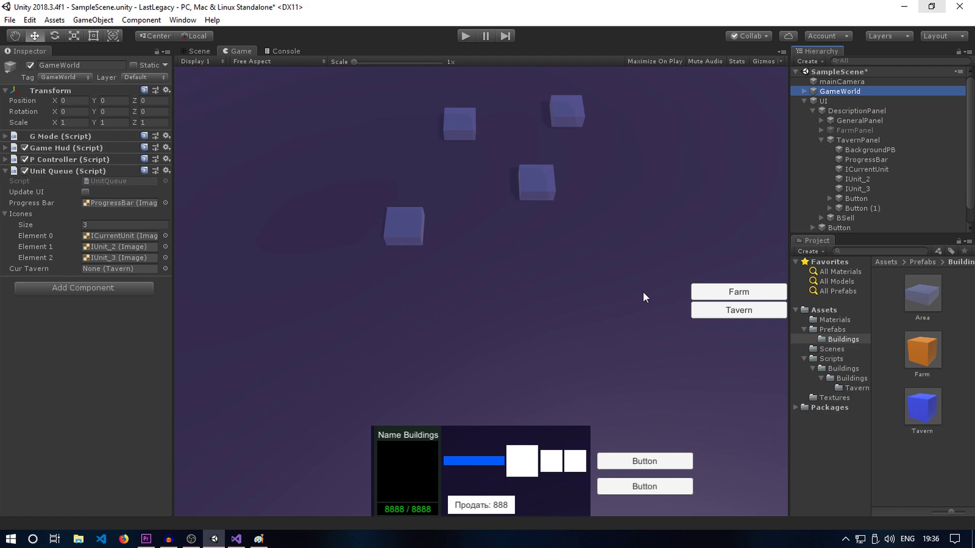
pyautogui.hotkey('ctrl', 's')
pyautogui.click(238, 537)
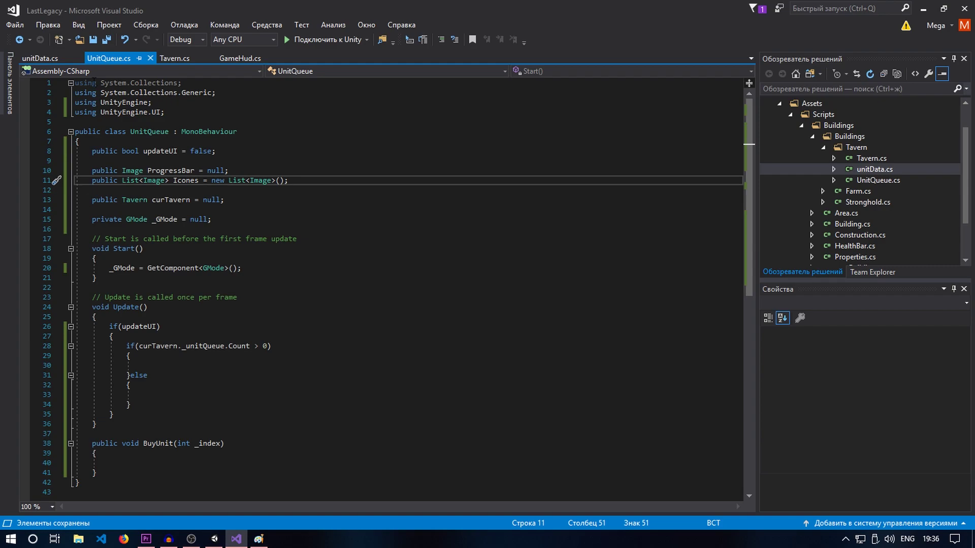
# In Tavern.cs, add a 'public int maxQueue = 0;' field below Status and save
pyautogui.click(175, 58)
pyautogui.click(201, 152)
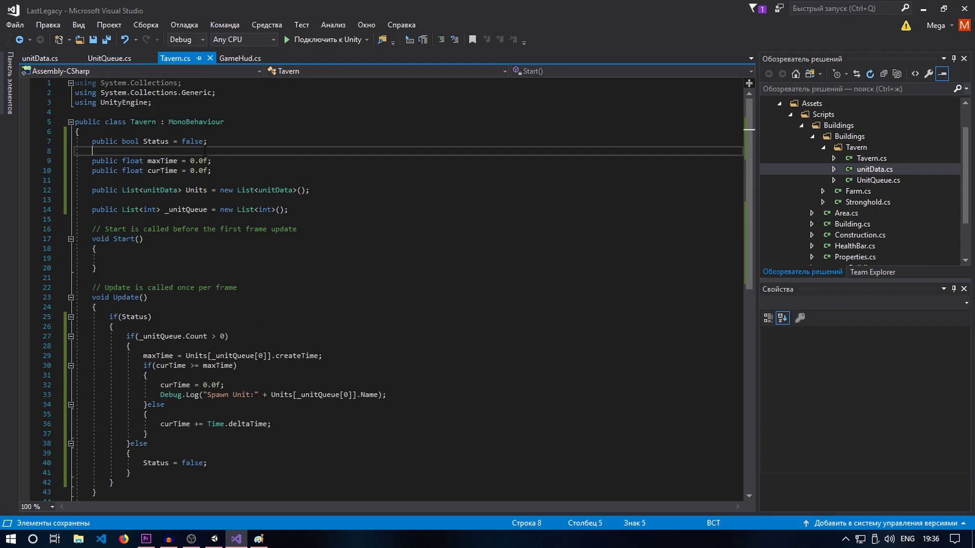
pyautogui.press('Return')
pyautogui.press('Up')
pyautogui.press('Return')
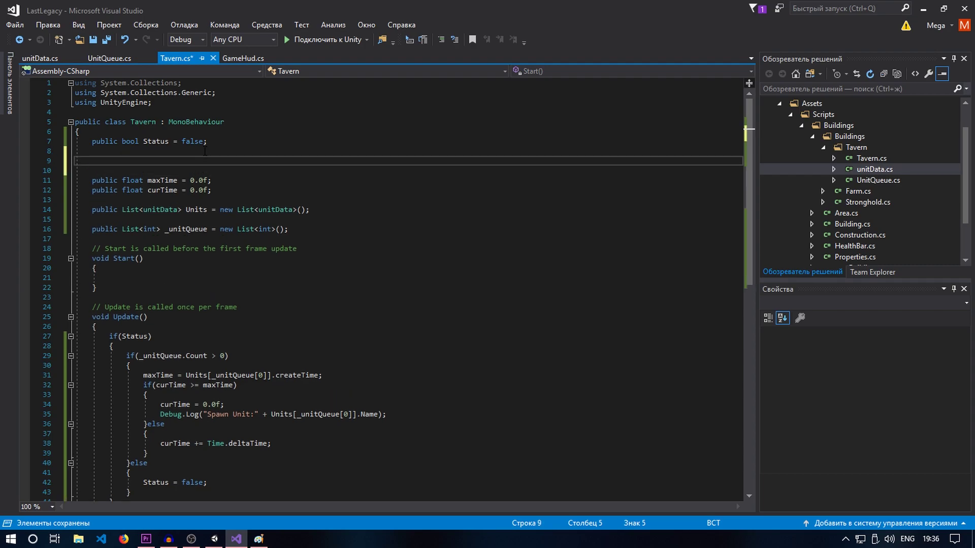
pyautogui.write('public int')
pyautogui.write(' max')
pyautogui.write('Turn')
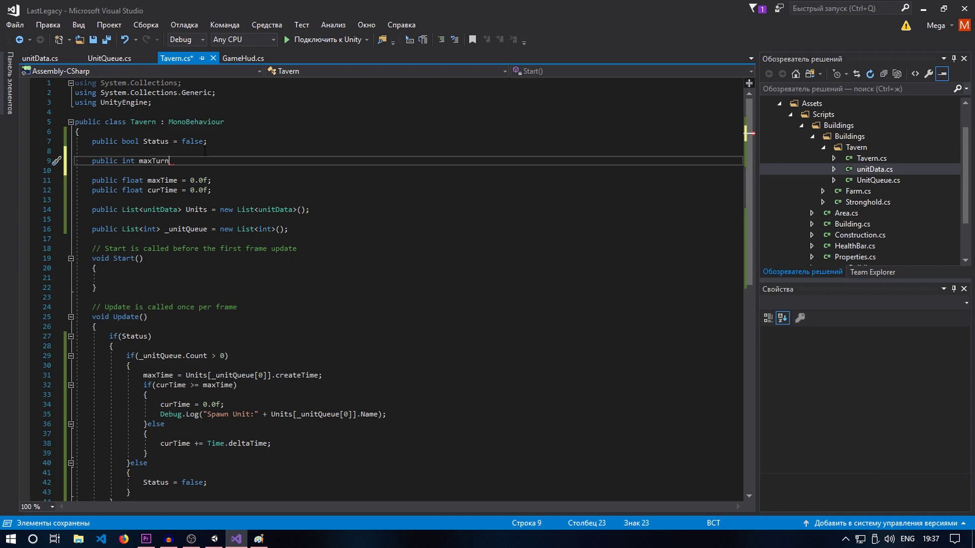
pyautogui.press('BackSpace')
pyautogui.press('BackSpace')
pyautogui.press('BackSpace')
pyautogui.press('BackSpace')
pyautogui.write('Qu')
pyautogui.write('eue')
pyautogui.write(' = ')
pyautogui.write('0;')
pyautogui.hotkey('ctrl', 's')
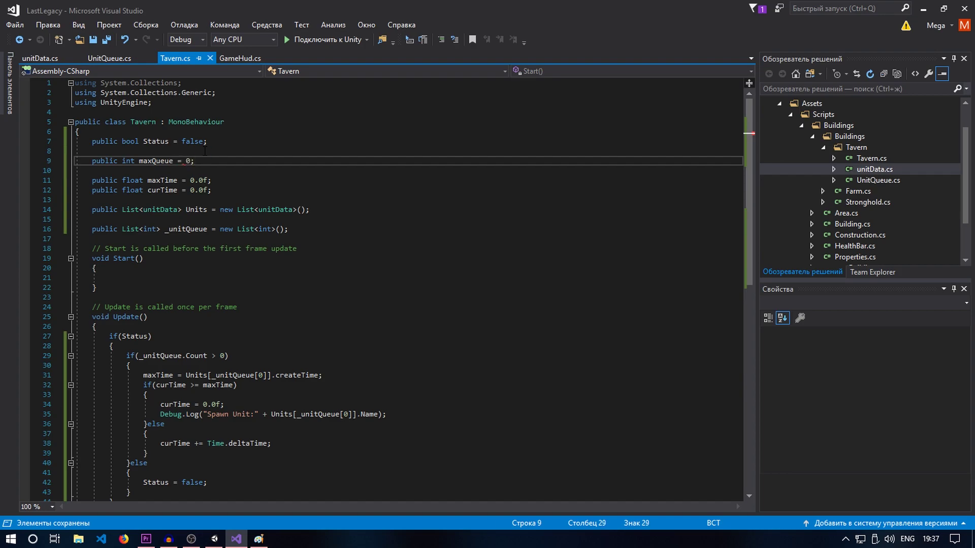
# Select the new maxQueue field name to double-check it
pyautogui.doubleClick(154, 161)
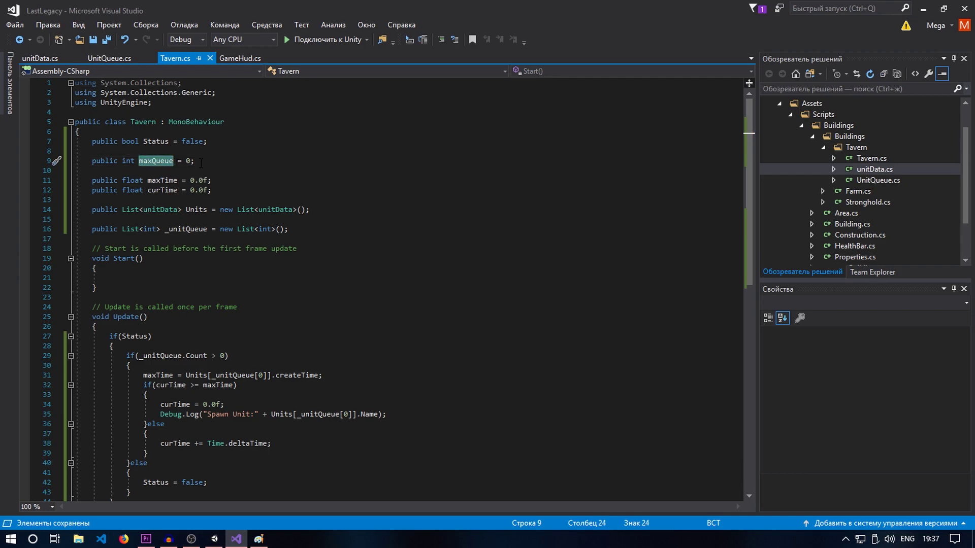
pyautogui.click(201, 162)
pyautogui.scroll(-2, 239, 223)
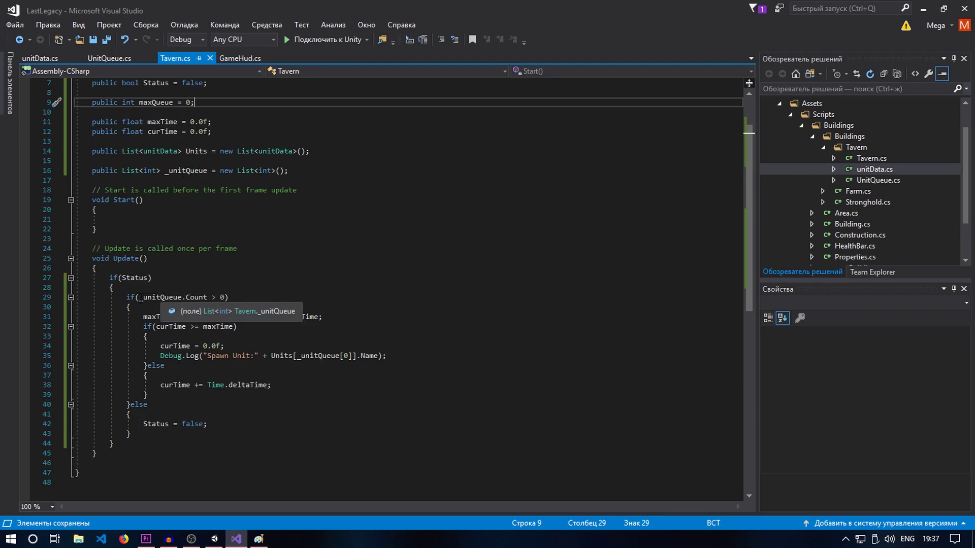
pyautogui.scroll(1, 174, 164)
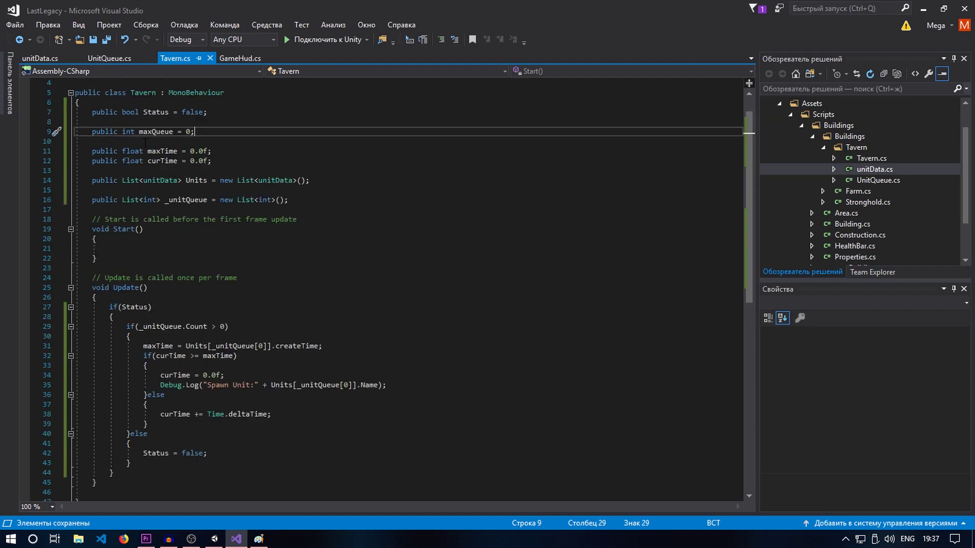
pyautogui.moveTo(140, 132); pyautogui.dragTo(172, 134)
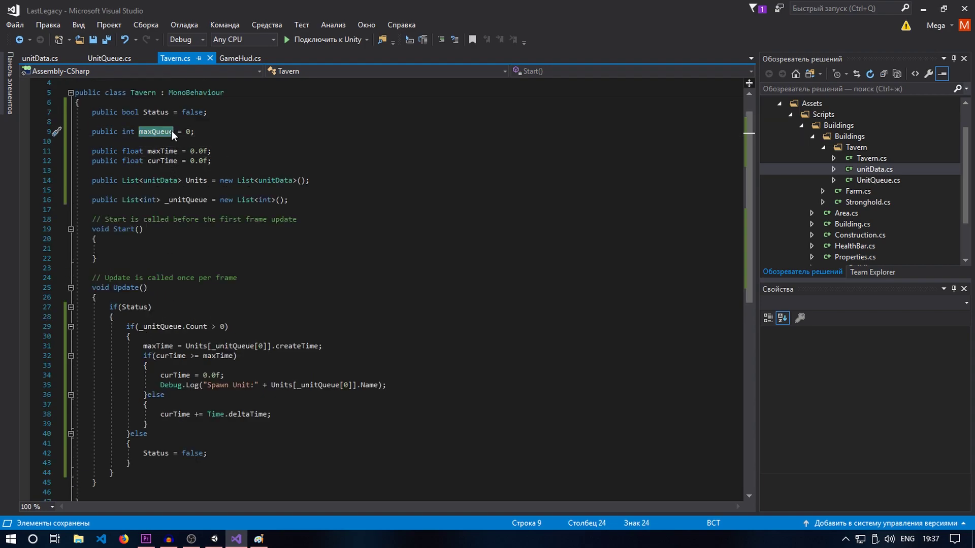
pyautogui.click(196, 131)
pyautogui.scroll(-1, 204, 417)
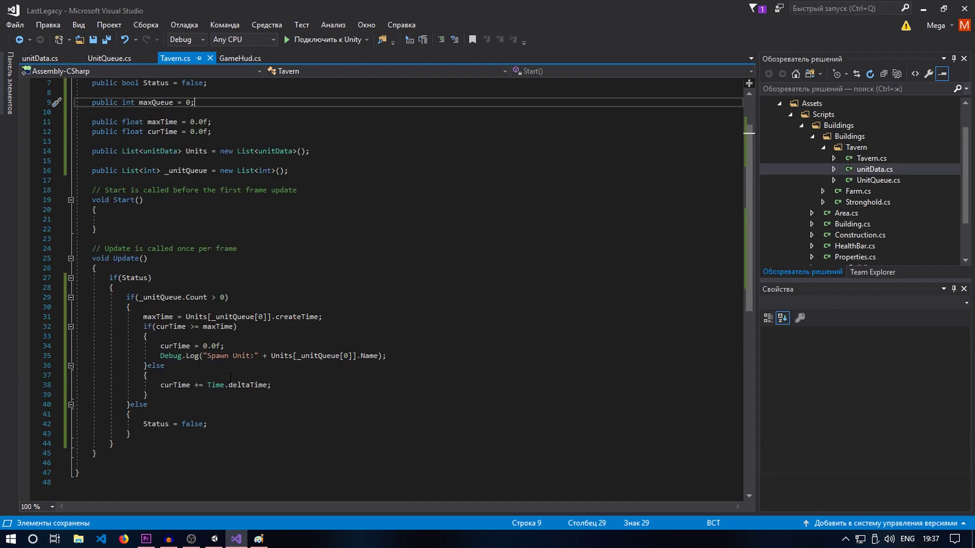
pyautogui.scroll(1, 230, 377)
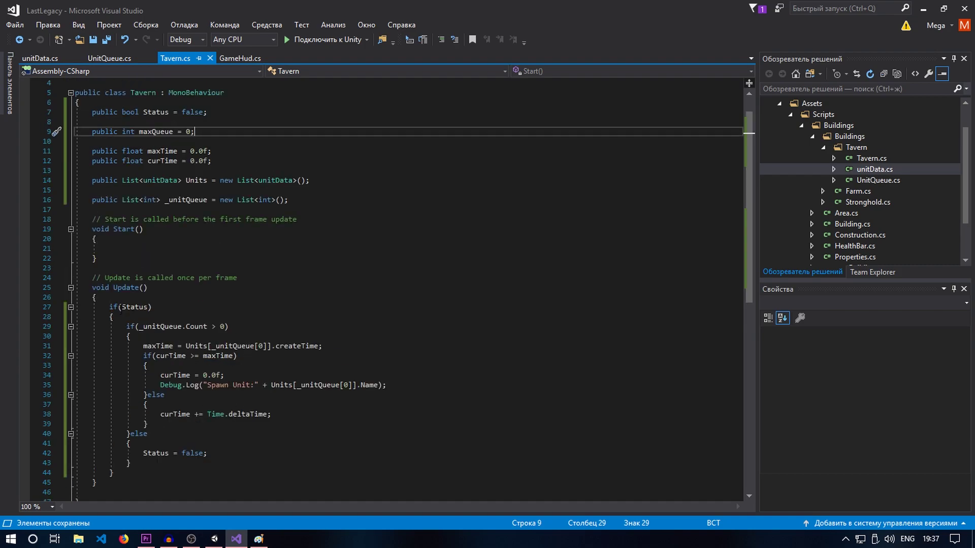
# Review the Update logic on lines 27-43, then return to UnitQueue.cs
pyautogui.moveTo(111, 307); pyautogui.dragTo(158, 464)
pyautogui.click(158, 464)
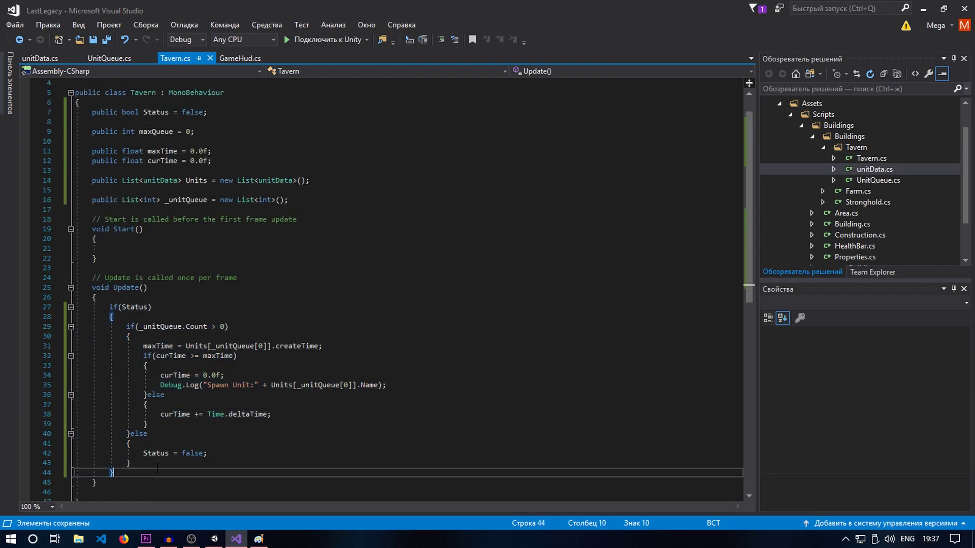
pyautogui.click(232, 375)
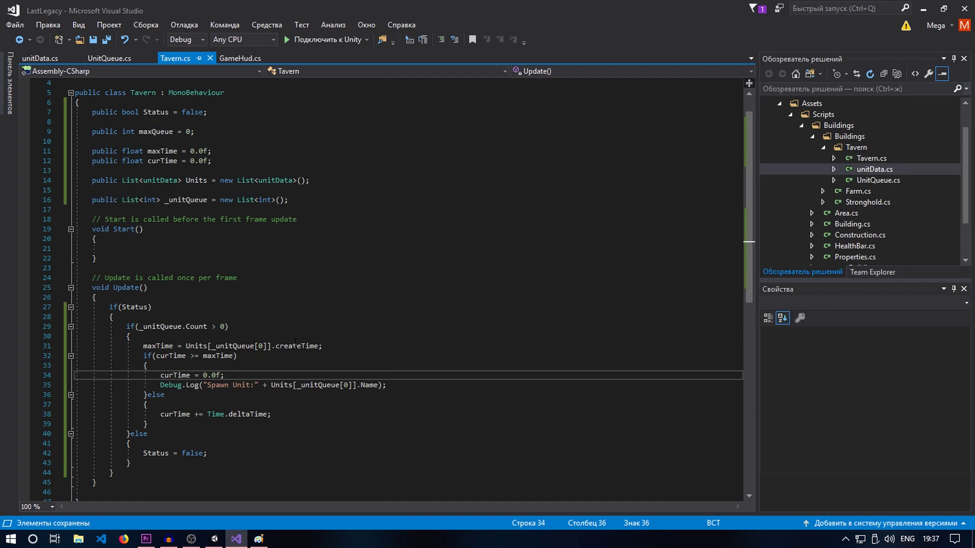
pyautogui.click(334, 345)
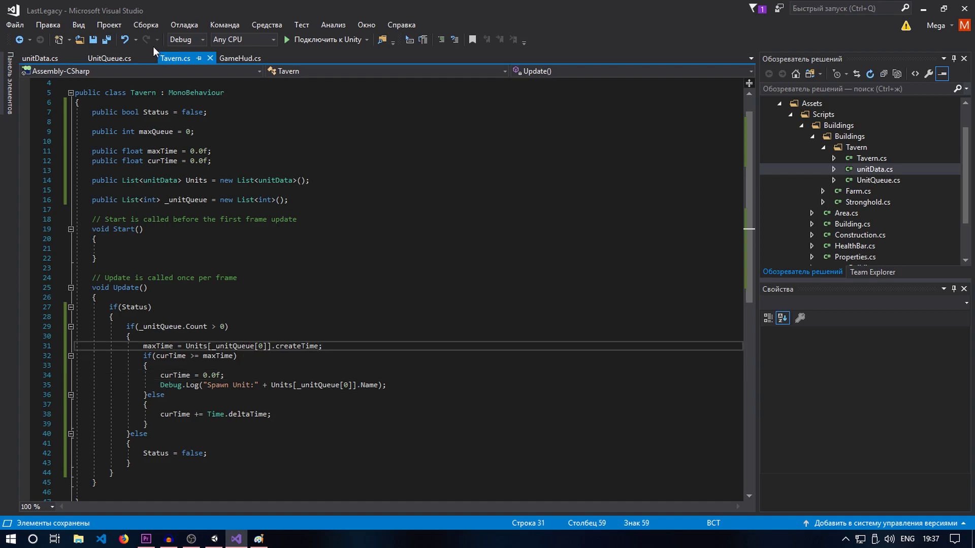
pyautogui.click(230, 59)
pyautogui.click(109, 59)
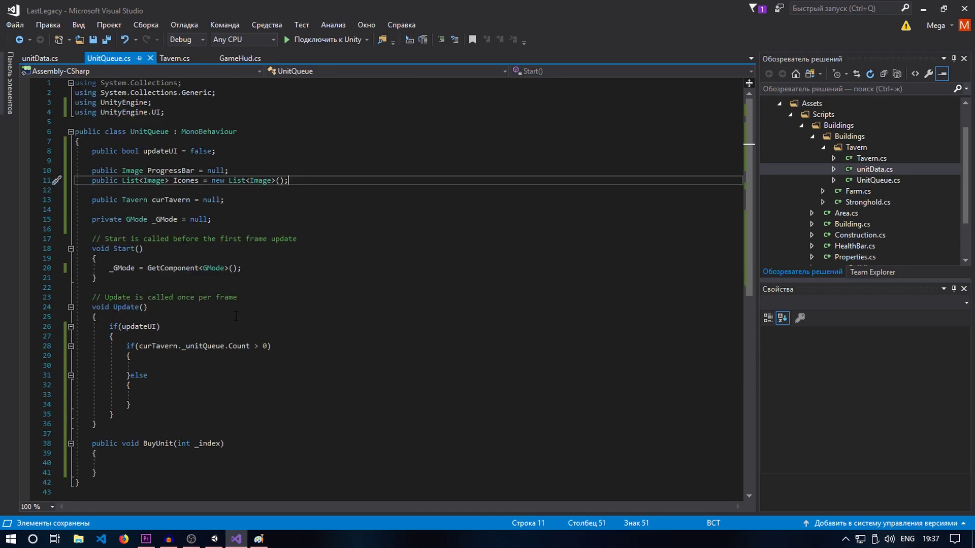
# Insert a foreach loop with braces into the empty else branch of Update
pyautogui.scroll(-3, 205, 365)
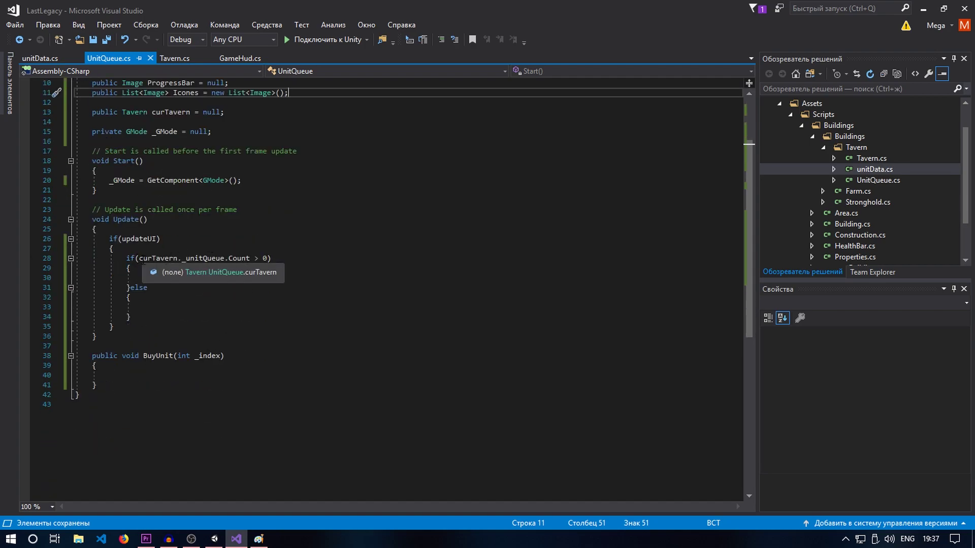
pyautogui.click(193, 366)
pyautogui.click(271, 281)
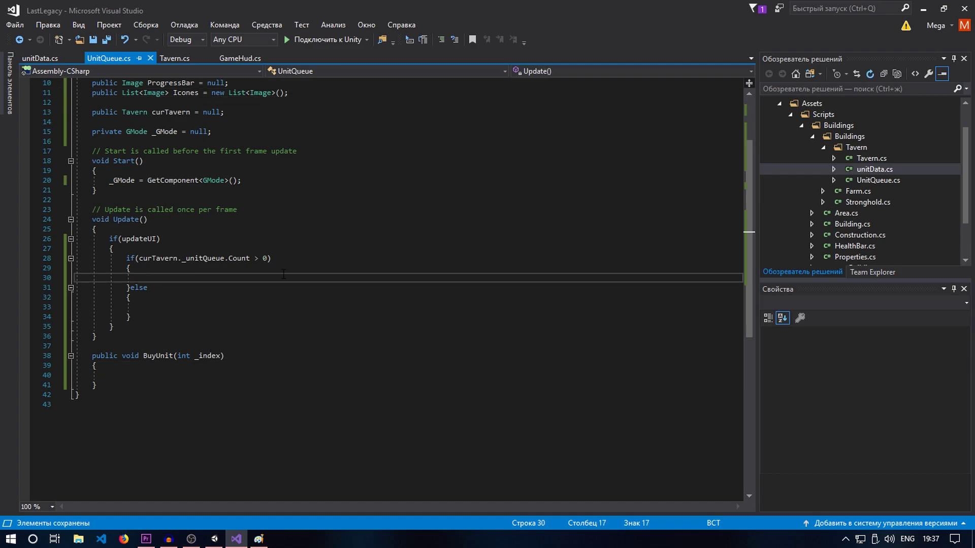
pyautogui.scroll(3, 283, 254)
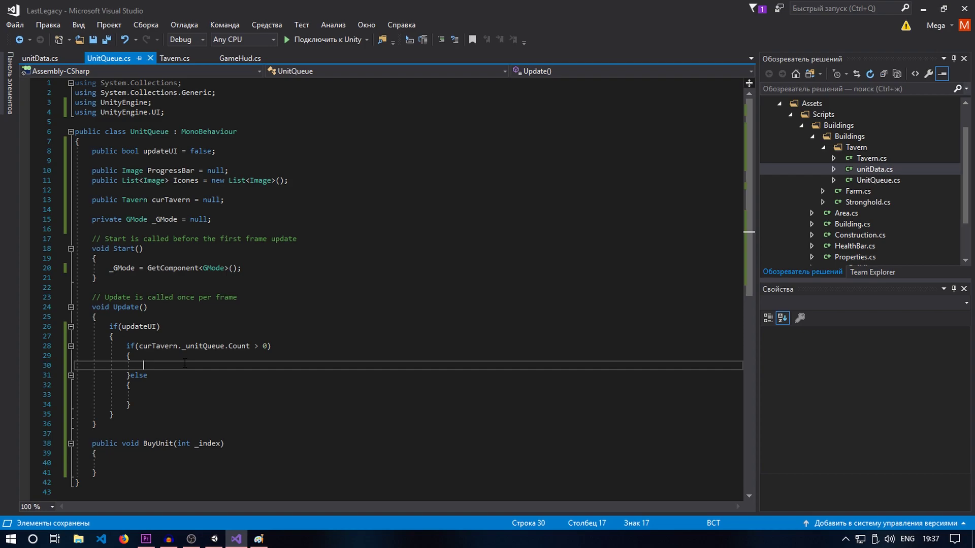
pyautogui.press('Down')
pyautogui.press('Down')
pyautogui.press('Down')
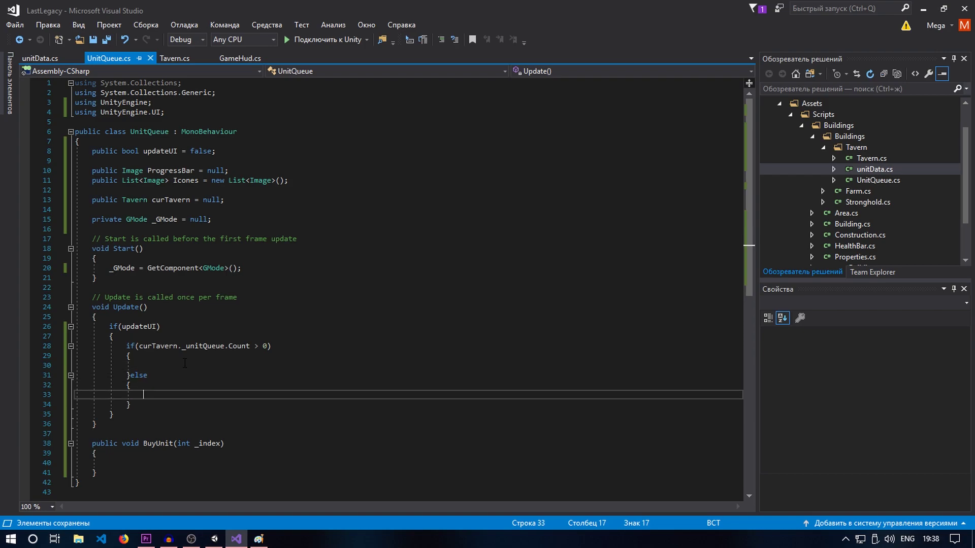
pyautogui.write('for')
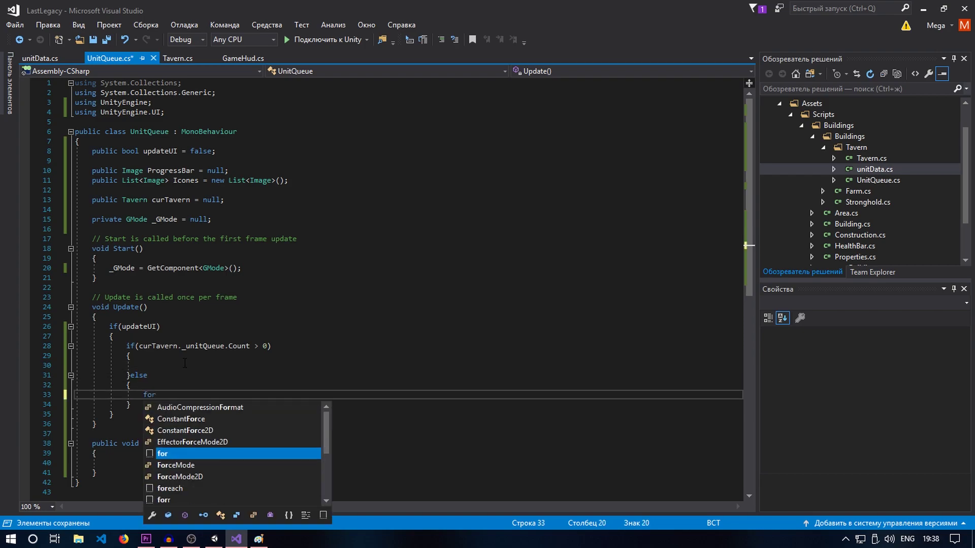
pyautogui.write('eh')
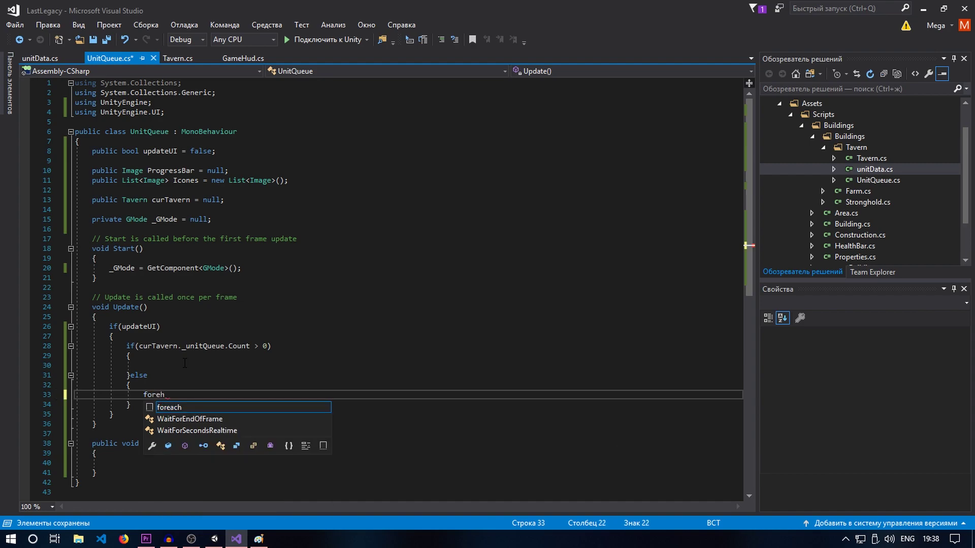
pyautogui.press('Tab')
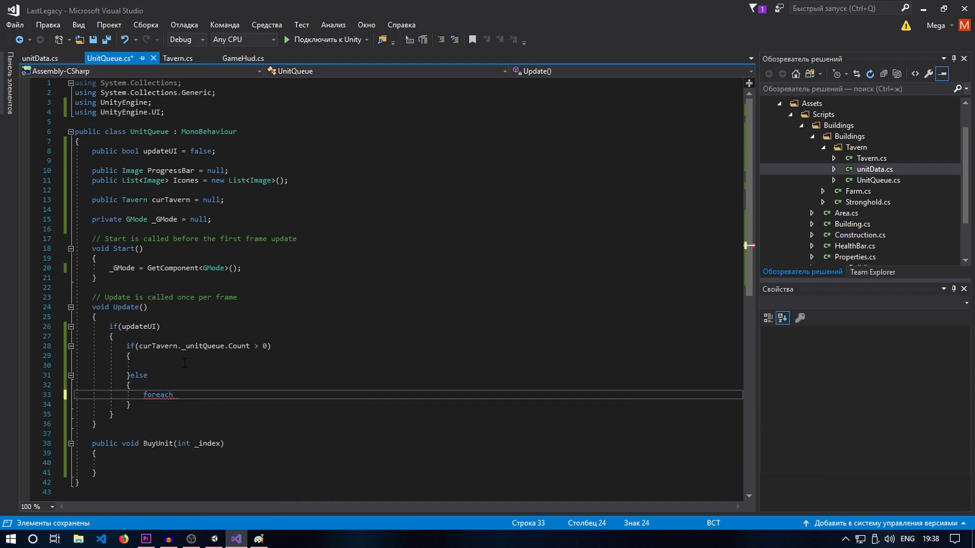
pyautogui.write('()')
pyautogui.press('Return')
pyautogui.write('{')
pyautogui.press('Return')
pyautogui.press('Up')
pyautogui.press('Up')
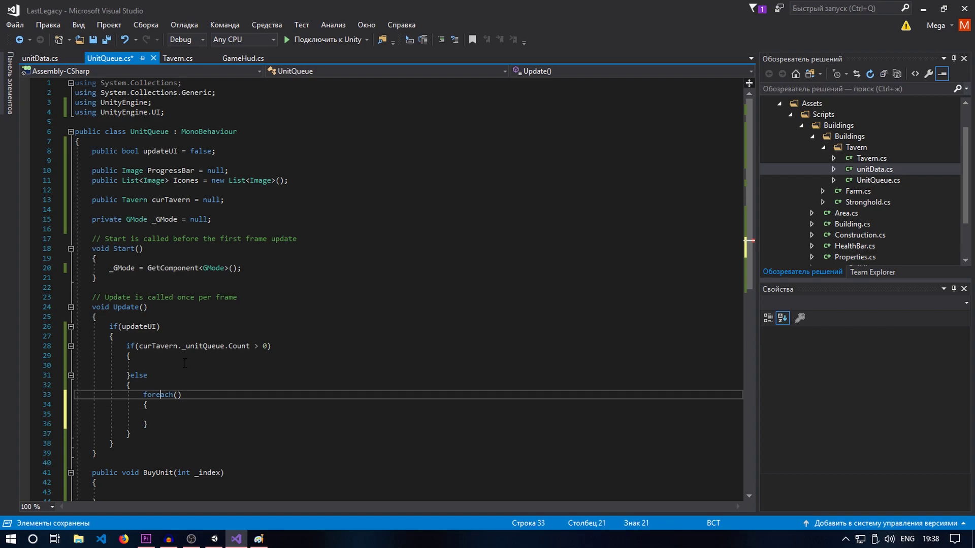
pyautogui.press('Right')
pyautogui.press('Right')
pyautogui.press('Right')
# Loop over Image _tmp in Icones, calling _tmp.gameObject.SetActive(false), and save
pyautogui.write('mage ')
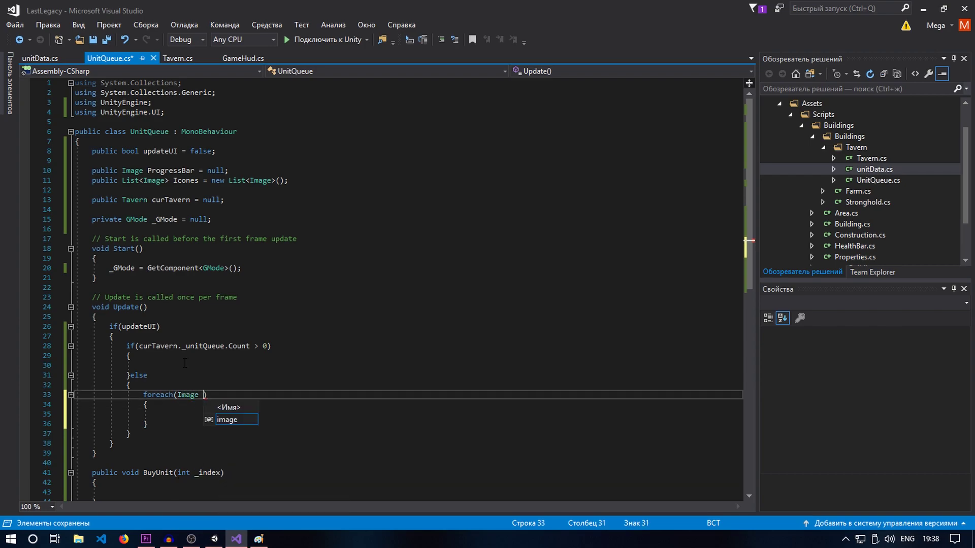
pyautogui.write('_tmp in ')
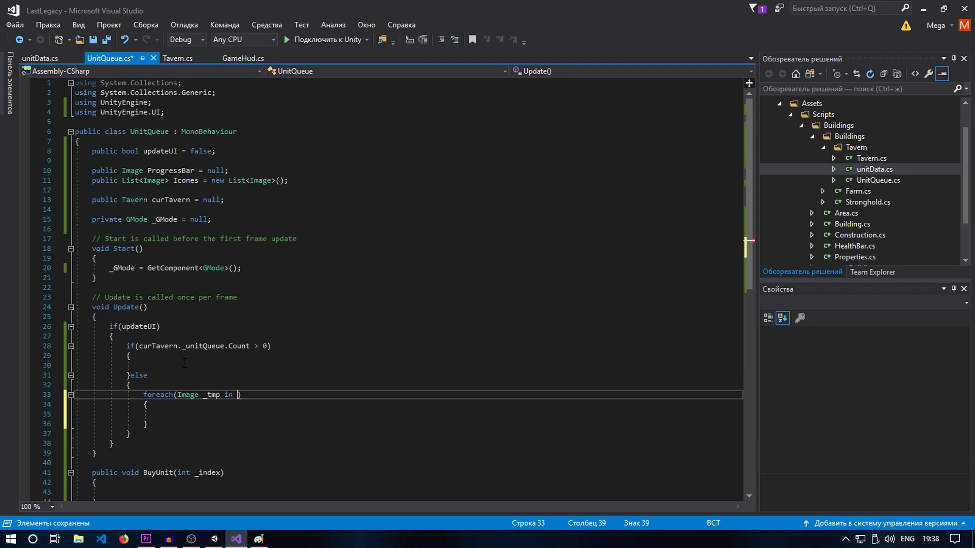
pyautogui.write('Ic')
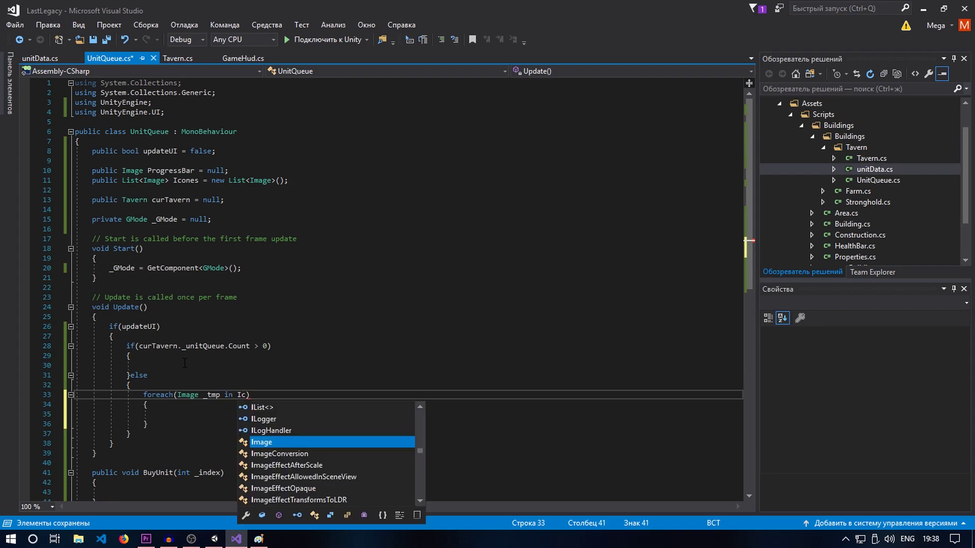
pyautogui.write('one')
pyautogui.press('Tab')
pyautogui.press('Down')
pyautogui.press('Down')
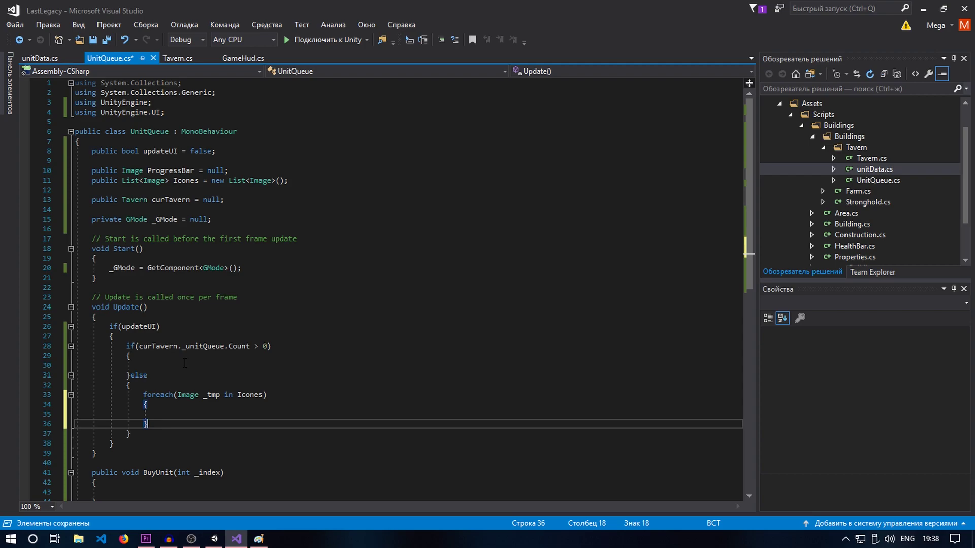
pyautogui.write('_tmp')
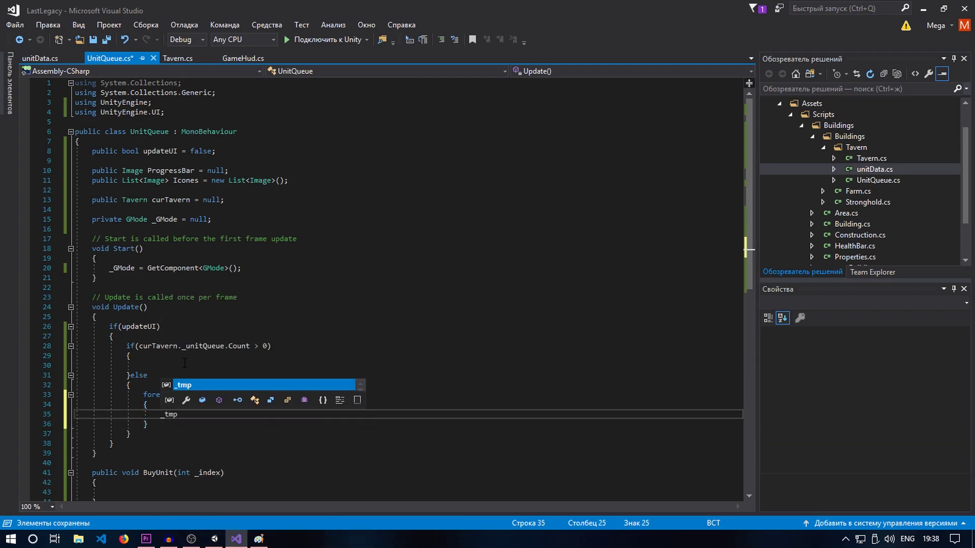
pyautogui.write('.g')
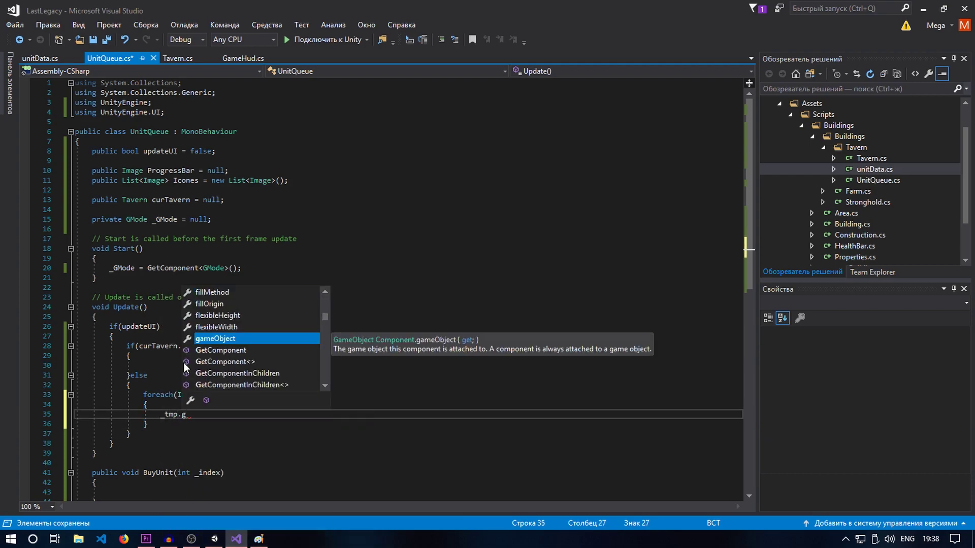
pyautogui.press('Tab')
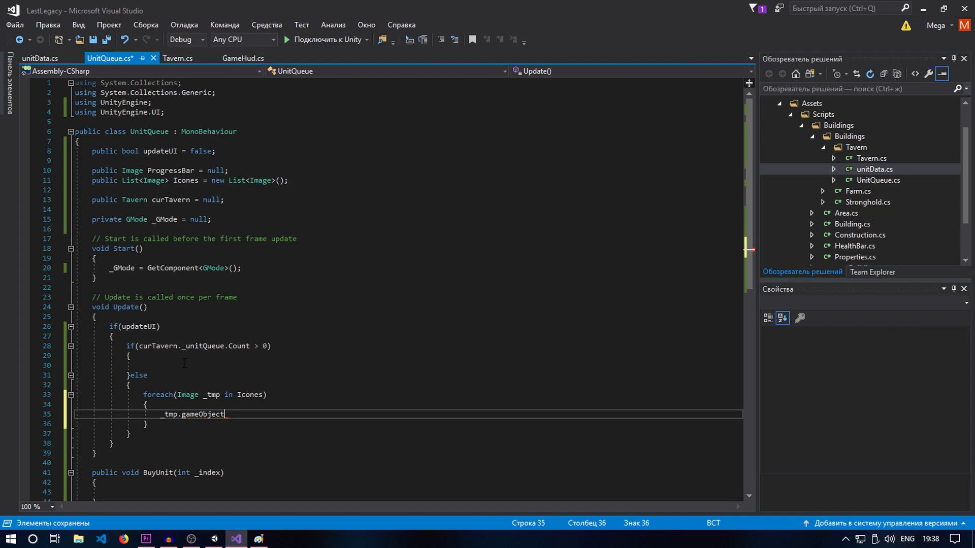
pyautogui.write('.Set')
pyautogui.press('Tab')
pyautogui.write('(false)')
pyautogui.write(';')
pyautogui.hotkey('ctrl', 's')
pyautogui.press('Up')
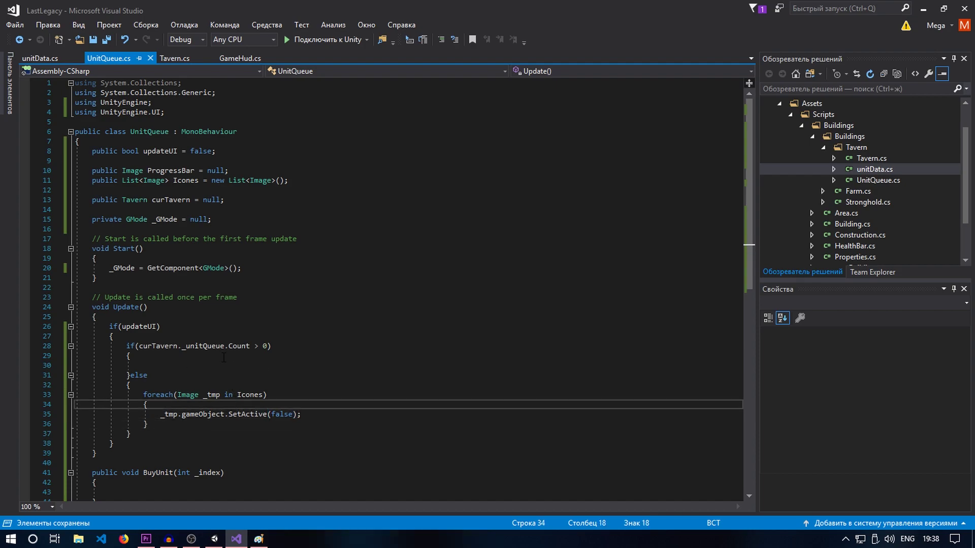
# Add ProgressBar.gameObject.SetActive(false); above the foreach loop and save
pyautogui.moveTo(127, 346); pyautogui.dragTo(285, 366)
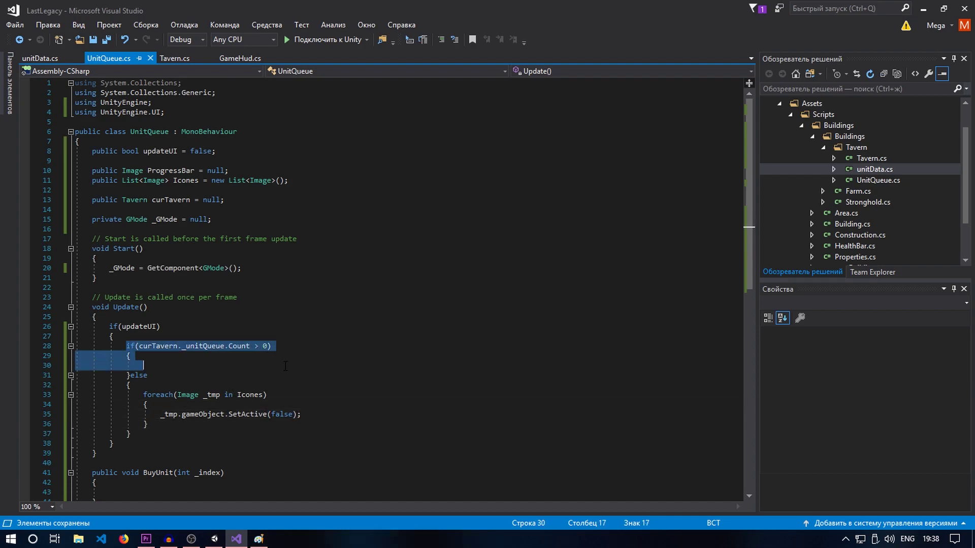
pyautogui.click(292, 405)
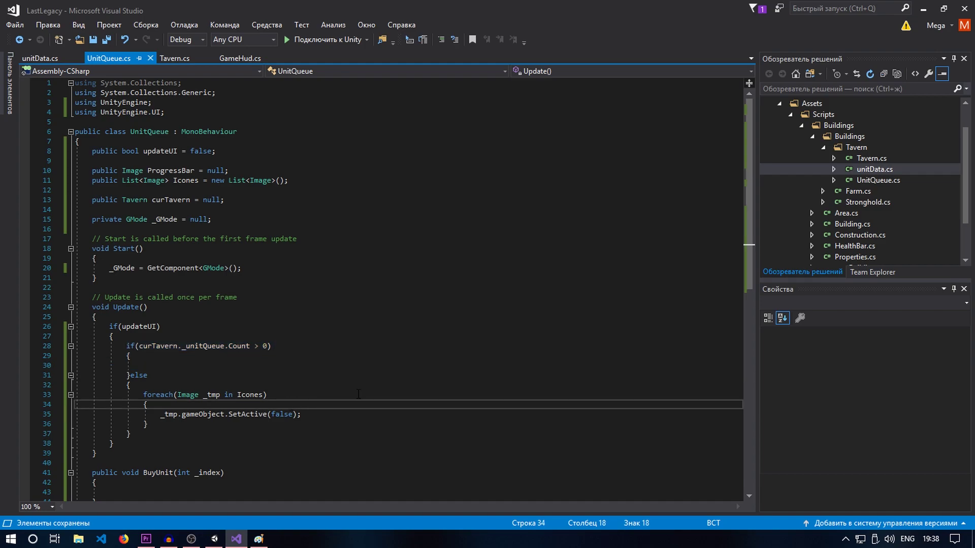
pyautogui.click(171, 423)
pyautogui.click(162, 386)
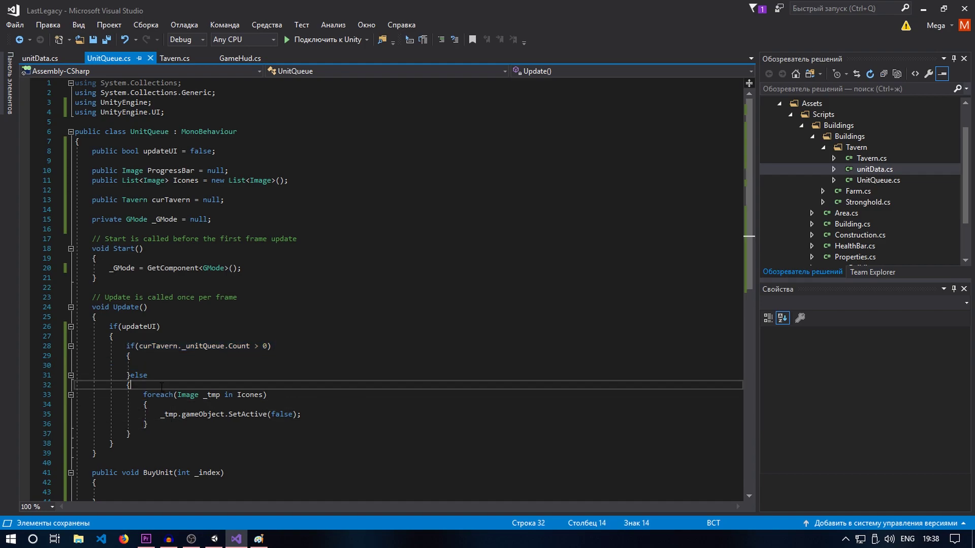
pyautogui.press('Return')
pyautogui.write('pro')
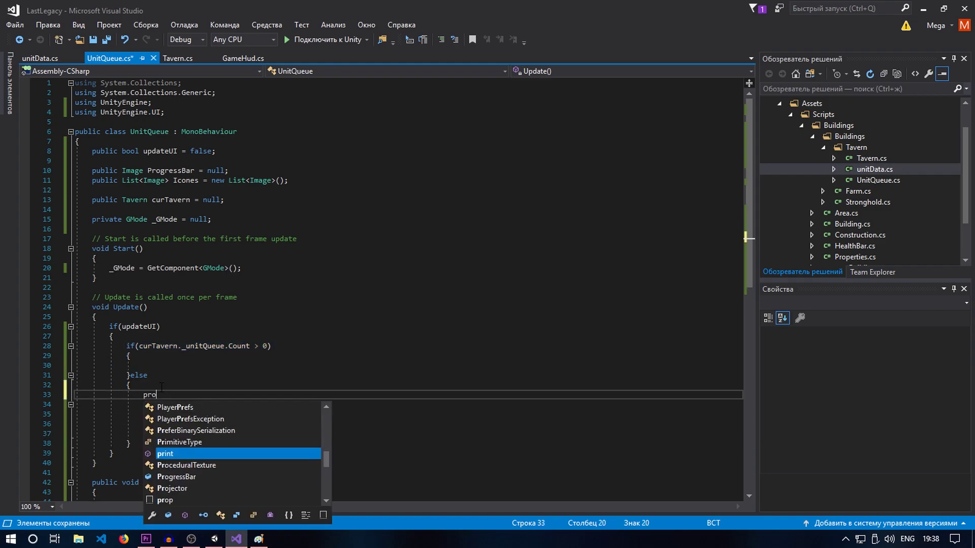
pyautogui.write('g.set')
pyautogui.press('BackSpace')
pyautogui.press('BackSpace')
pyautogui.press('BackSpace')
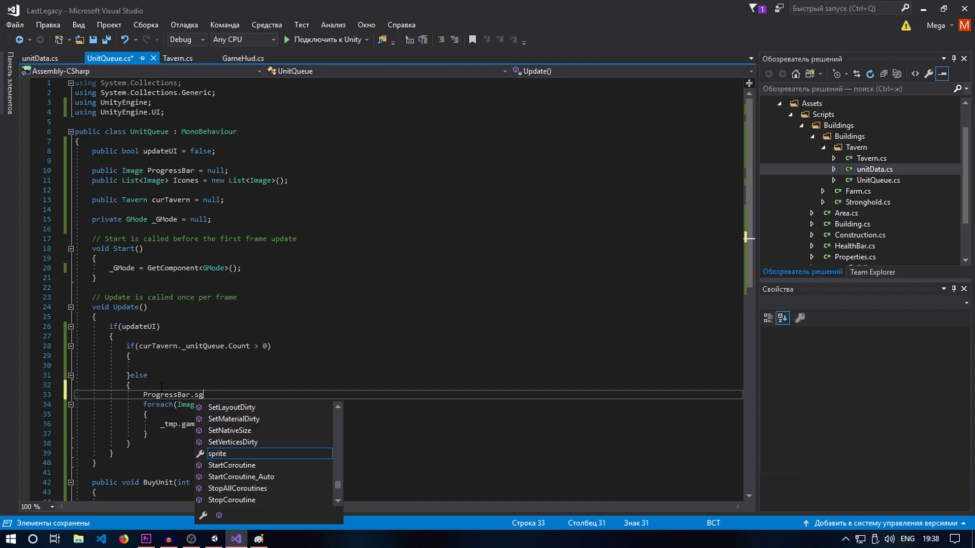
pyautogui.write('gam.set')
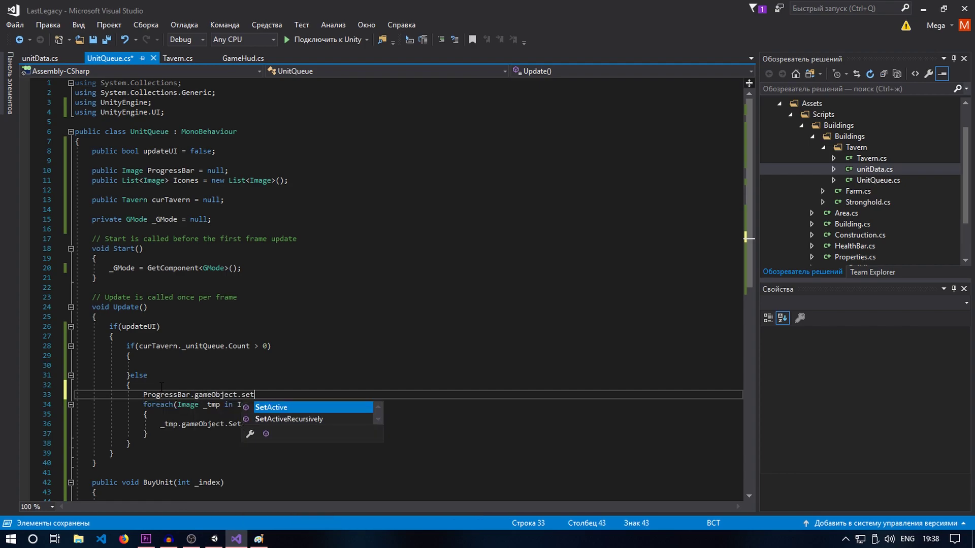
pyautogui.write('(false)')
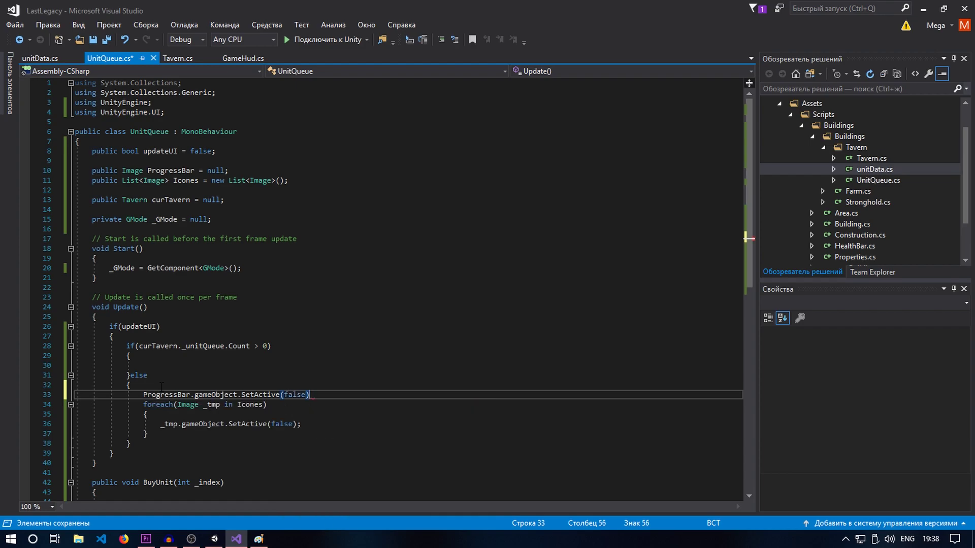
pyautogui.write(';')
pyautogui.hotkey('ctrl', 's')
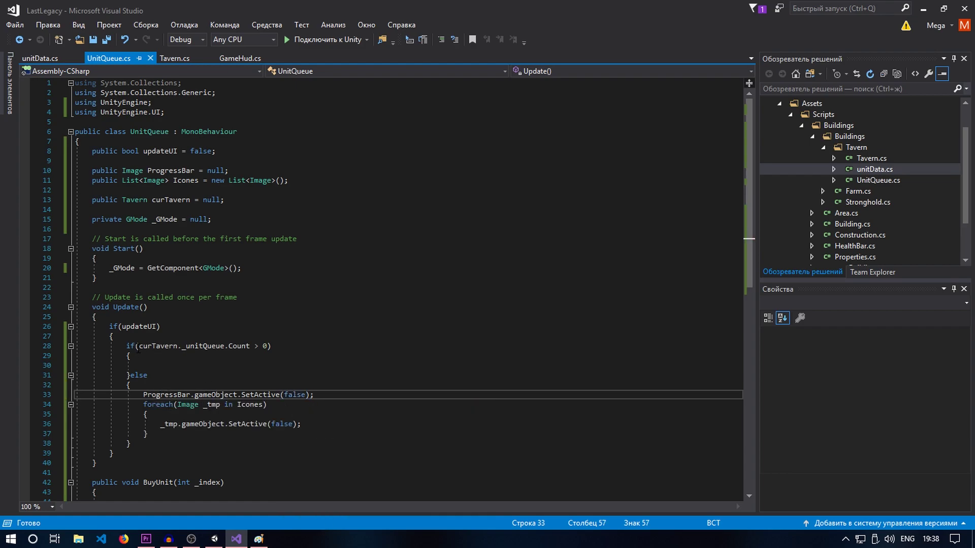
pyautogui.moveTo(139, 347); pyautogui.dragTo(269, 347)
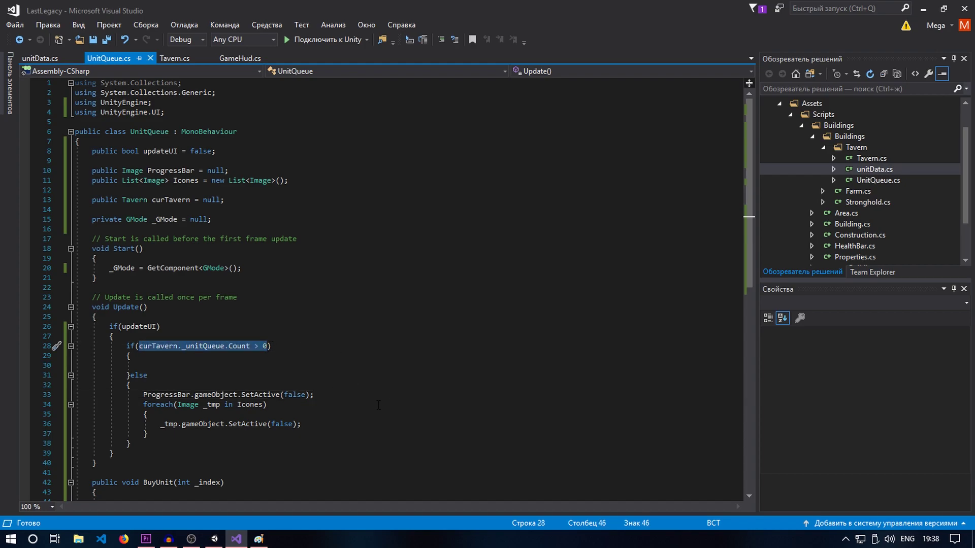
pyautogui.click(284, 363)
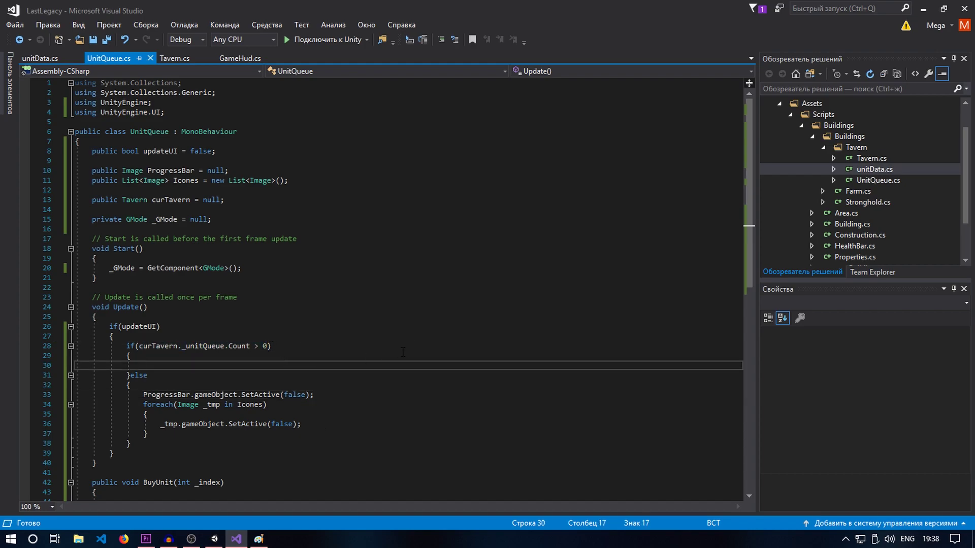
# Write for(int i = 0; i < Icones.Count; i++) with empty braces and save
pyautogui.hotkey('ctrl', 's')
pyautogui.write('for()')
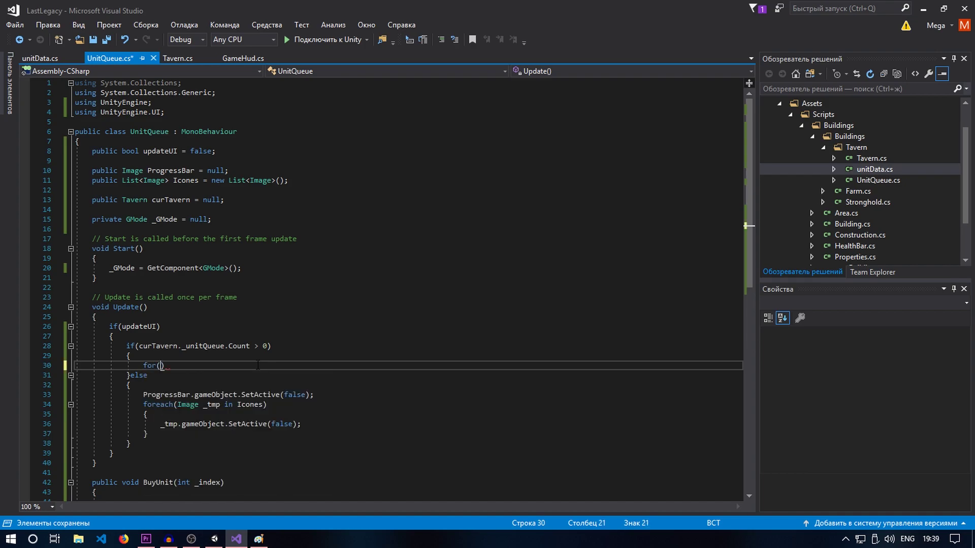
pyautogui.press('Return')
pyautogui.write('{')
pyautogui.press('Return')
pyautogui.press('Up')
pyautogui.press('Up')
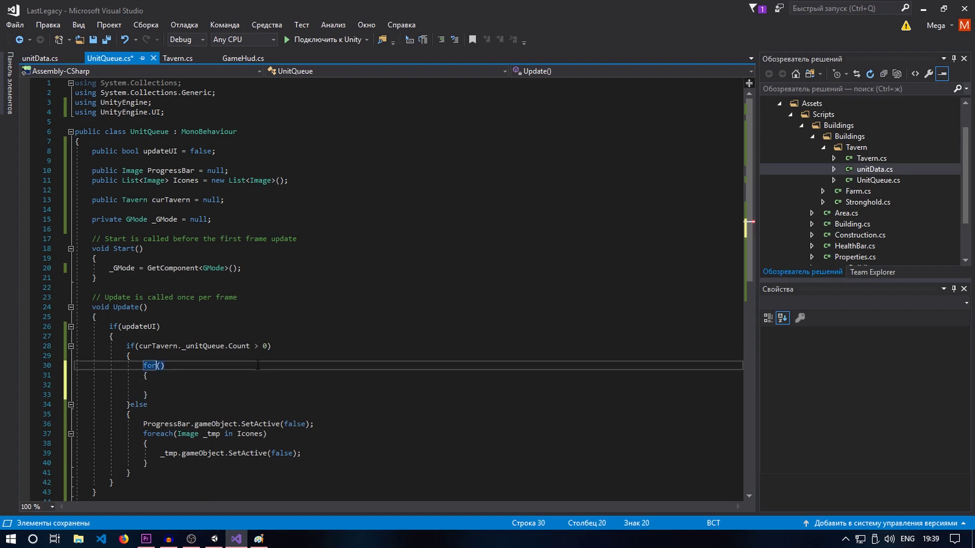
pyautogui.write('int i = ')
pyautogui.write('0;')
pyautogui.click(198, 183)
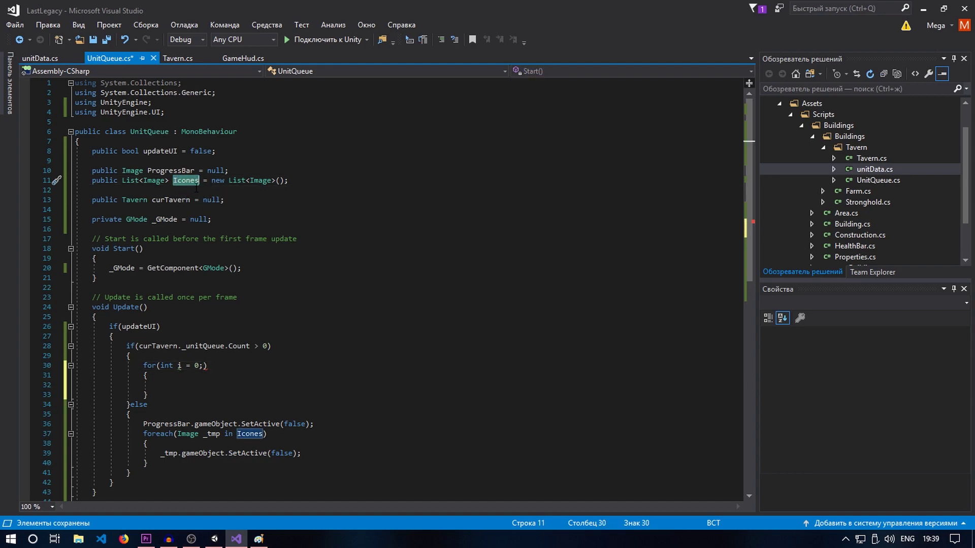
pyautogui.click(205, 366)
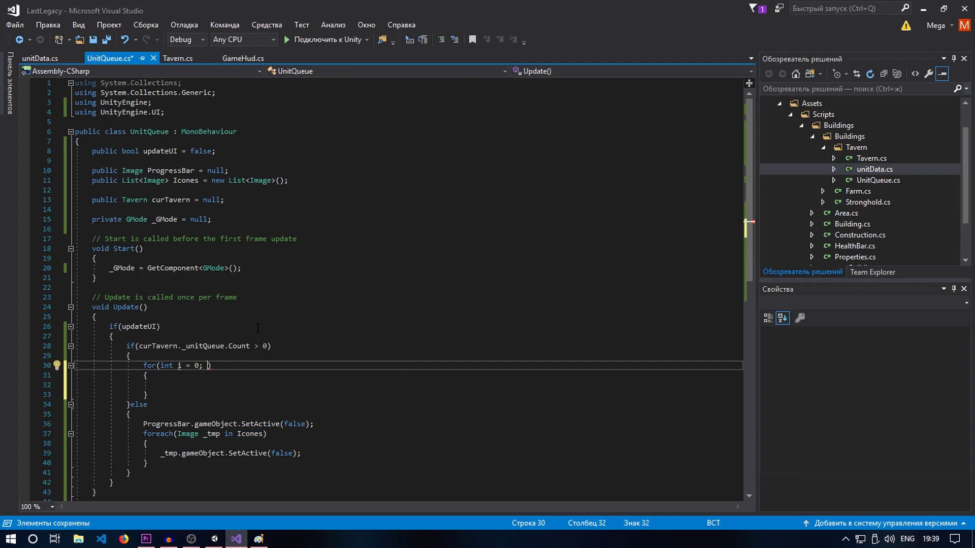
pyautogui.write('i < ')
pyautogui.write('Icones.')
pyautogui.write('C')
pyautogui.press('Tab')
pyautogui.write('; i++')
pyautogui.press('Right')
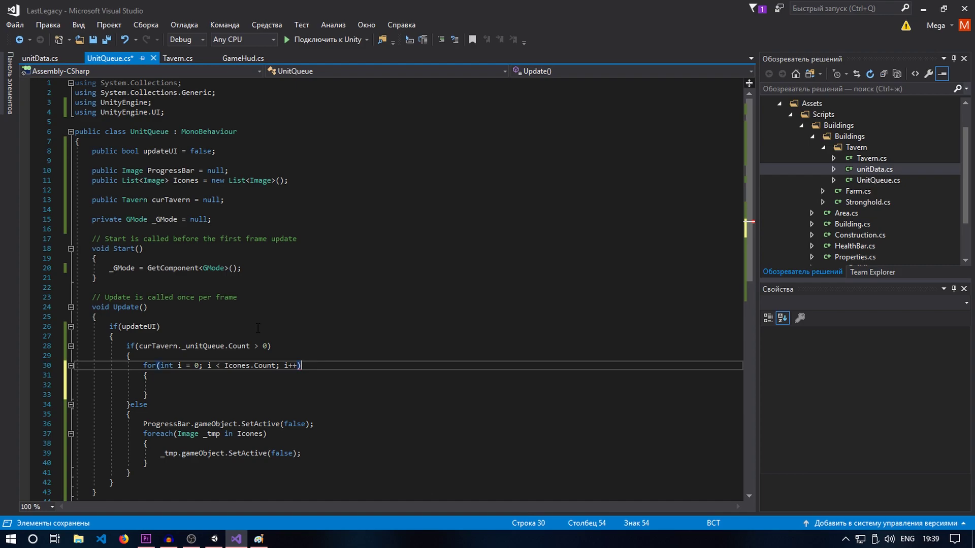
pyautogui.hotkey('ctrl', 's')
# Check the Icones references and the Unity editor, then return to the loop body
pyautogui.click(219, 386)
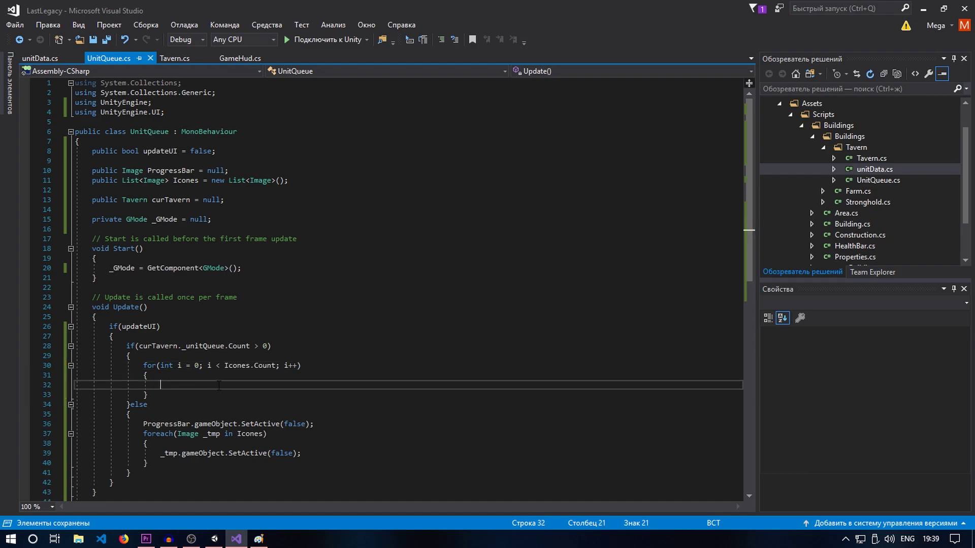
pyautogui.click(224, 366)
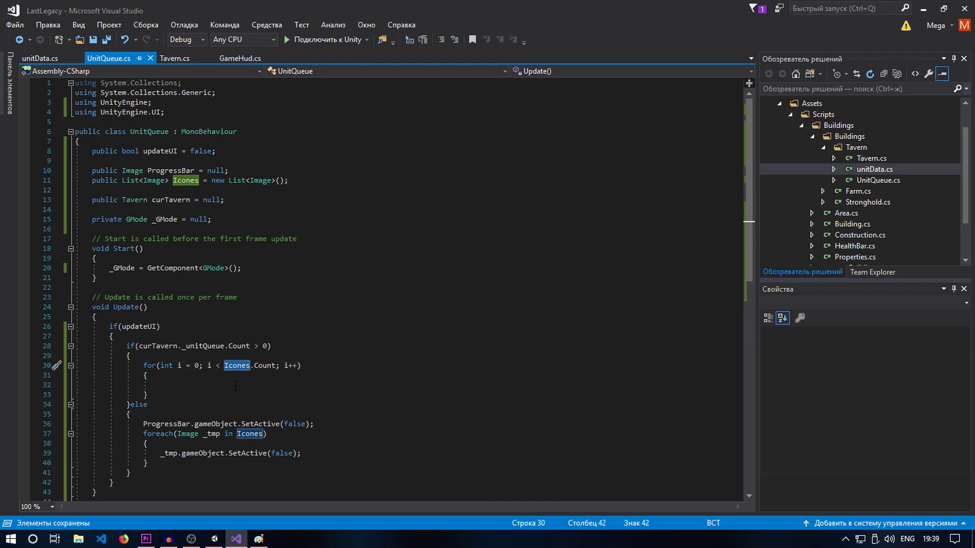
pyautogui.click(235, 387)
pyautogui.hotkey('alt', 'Tab')
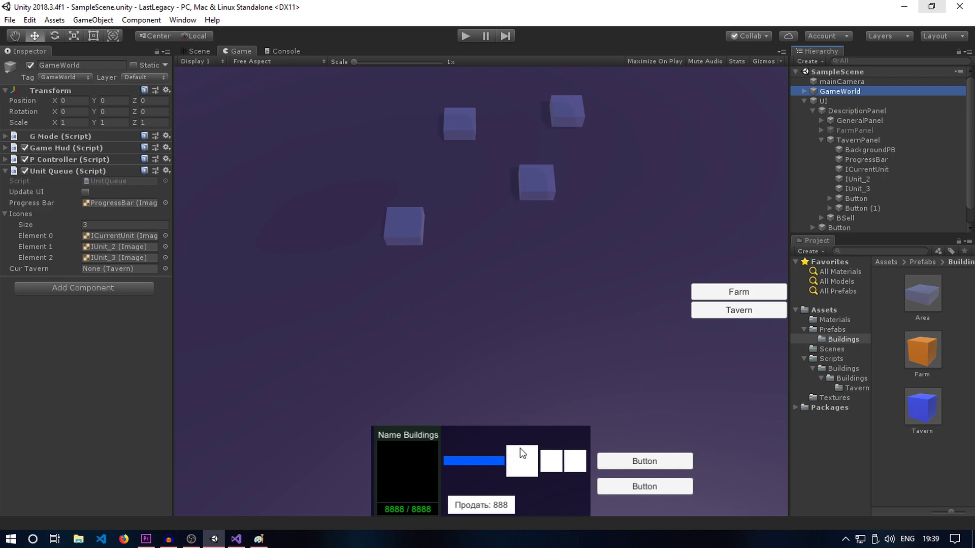
pyautogui.hotkey('alt', 'Tab')
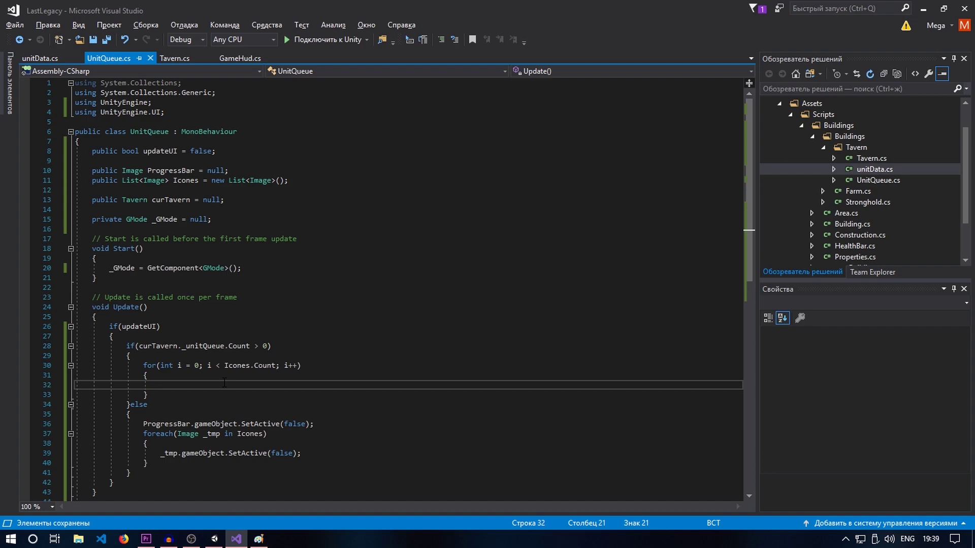
# Inside the for loop, add if (i < curTavern._unitQueue.Count) with empty braces and save
pyautogui.write('if()')
pyautogui.press('Return')
pyautogui.write('{')
pyautogui.press('Return')
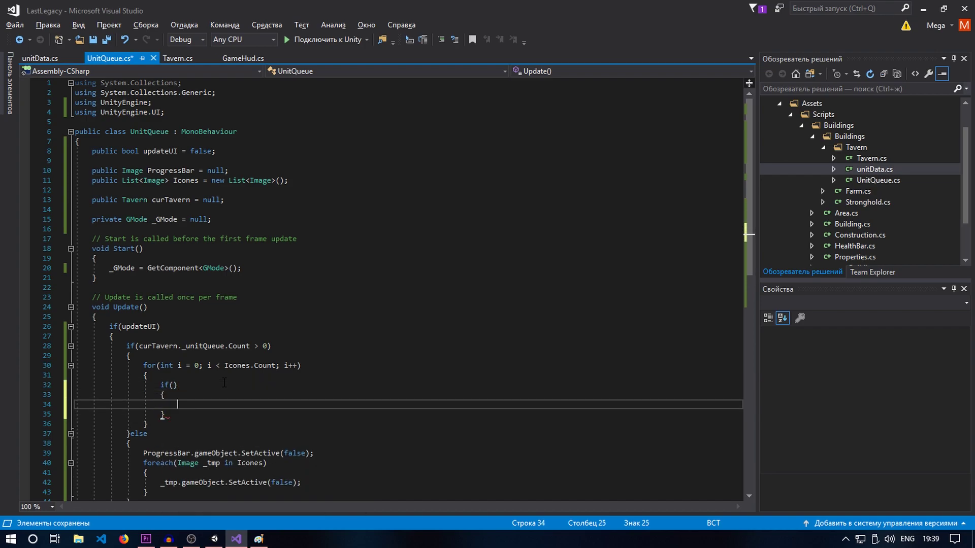
pyautogui.press('Up')
pyautogui.press('Up')
pyautogui.press('Left')
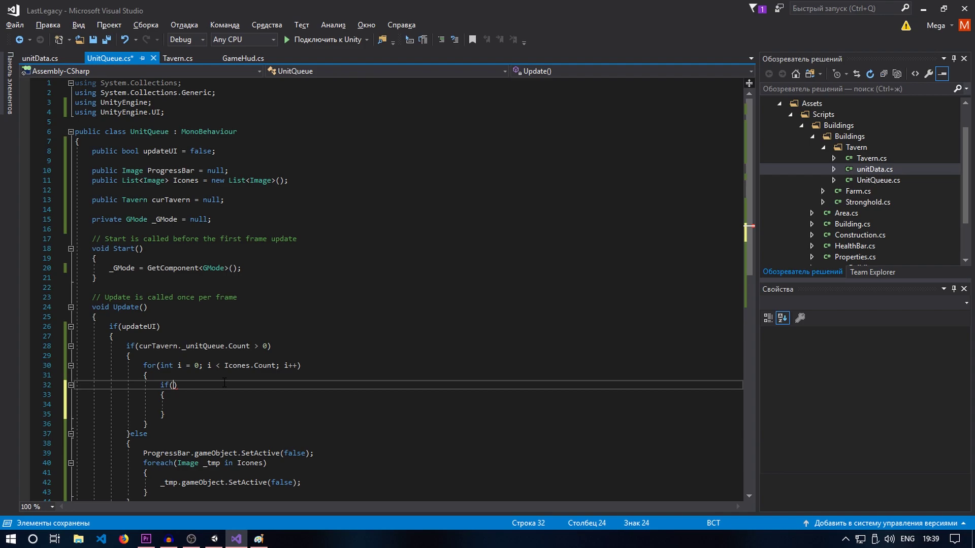
pyautogui.write('i ')
pyautogui.write('< ')
pyautogui.write('cur')
pyautogui.press('Tab')
pyautogui.write('.')
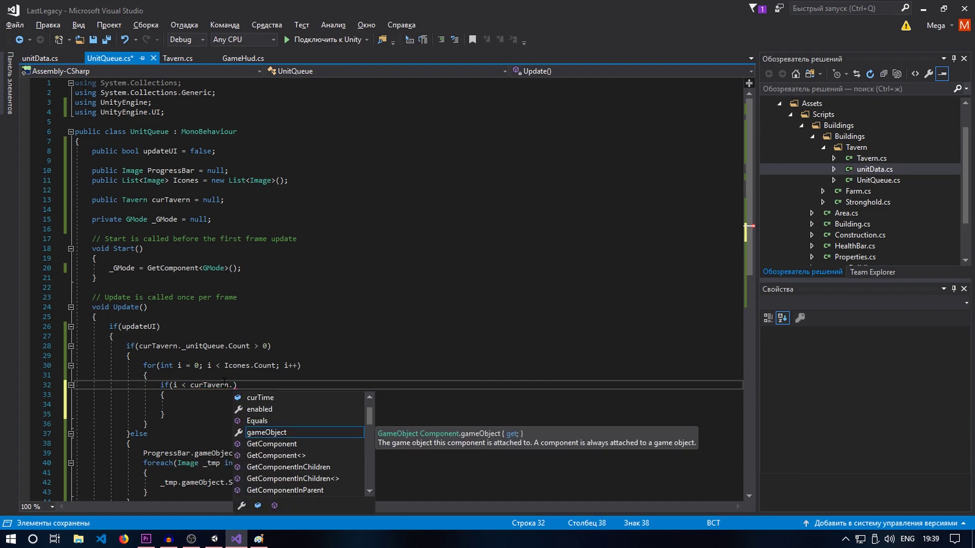
pyautogui.write('unit')
pyautogui.press('Down')
pyautogui.press('Tab')
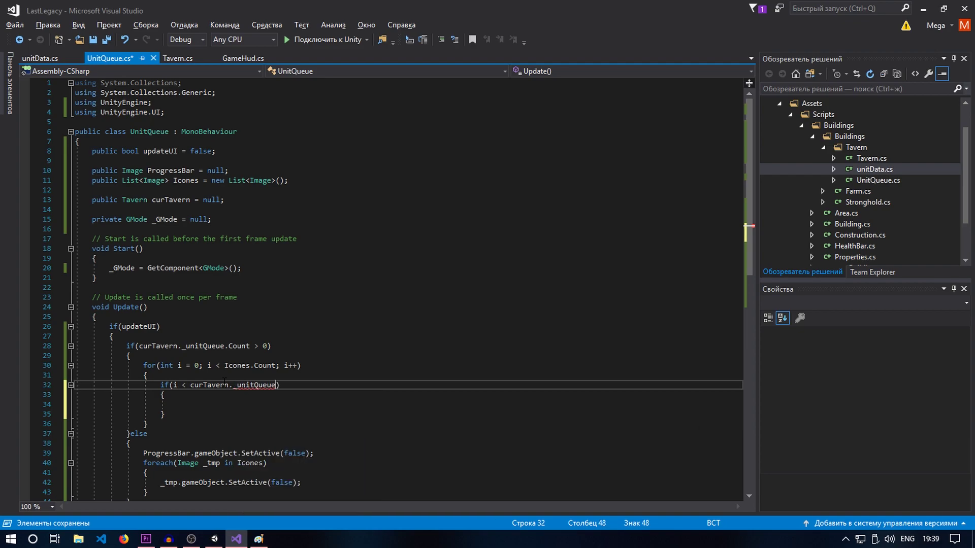
pyautogui.write('.Cou')
pyautogui.press('Tab')
pyautogui.hotkey('ctrl', 's')
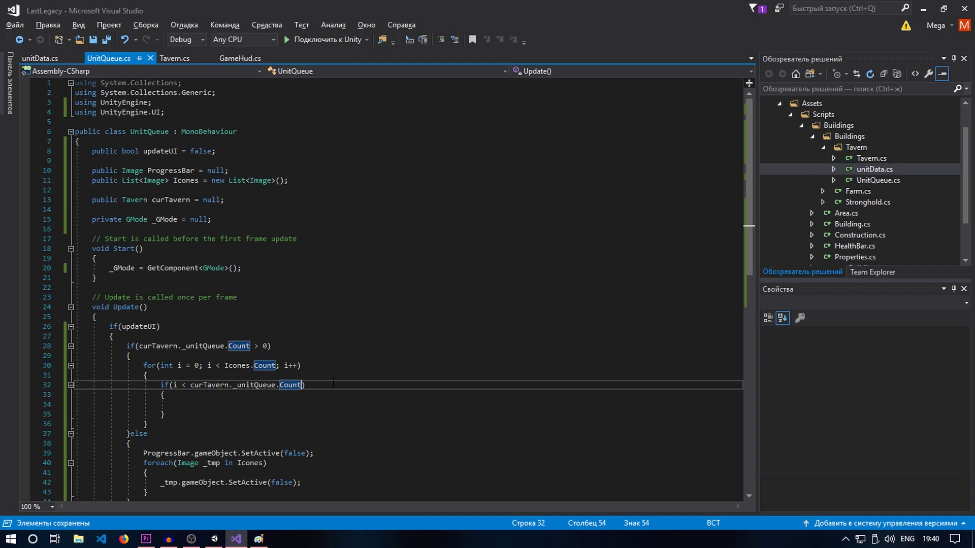
pyautogui.press('Right')
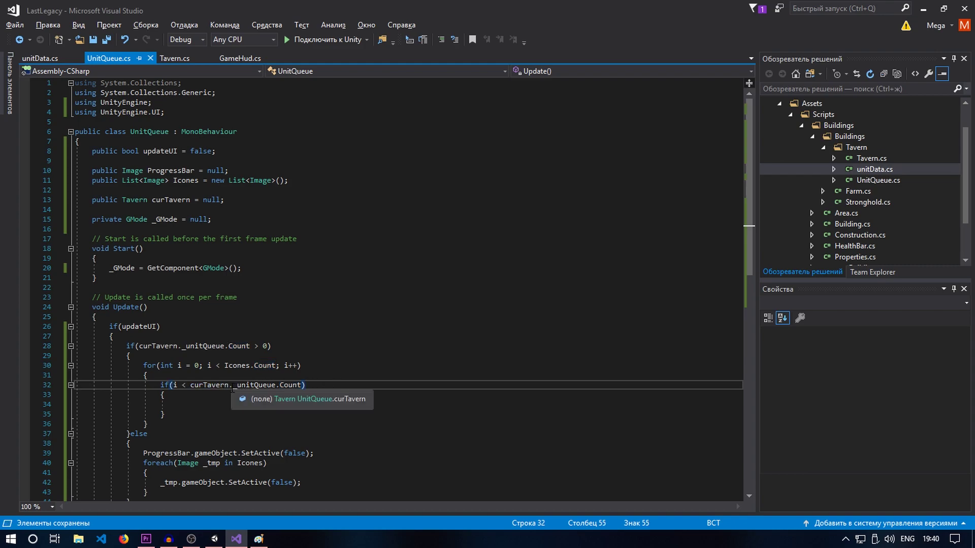
# After checking Unity, add an empty else block after the if and save
pyautogui.click(269, 384)
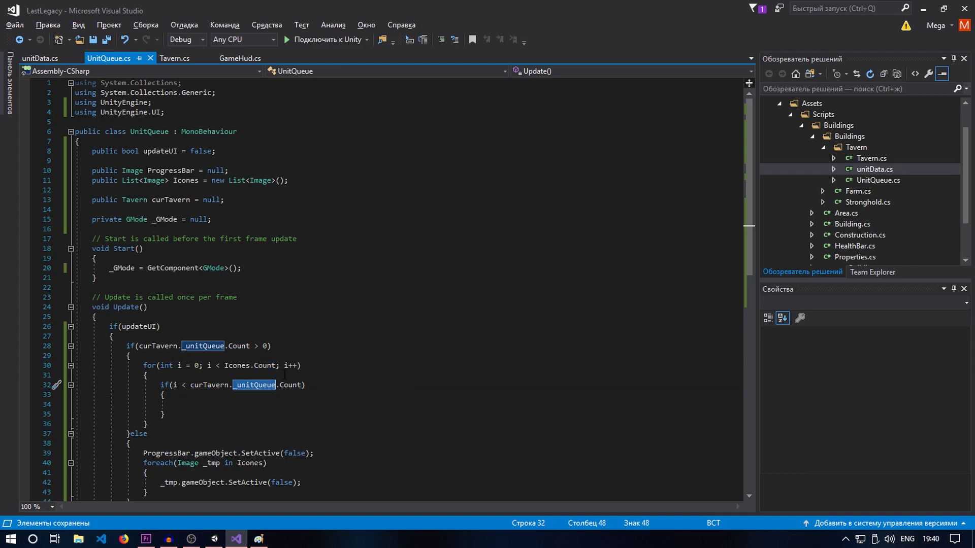
pyautogui.hotkey('alt', 'Tab')
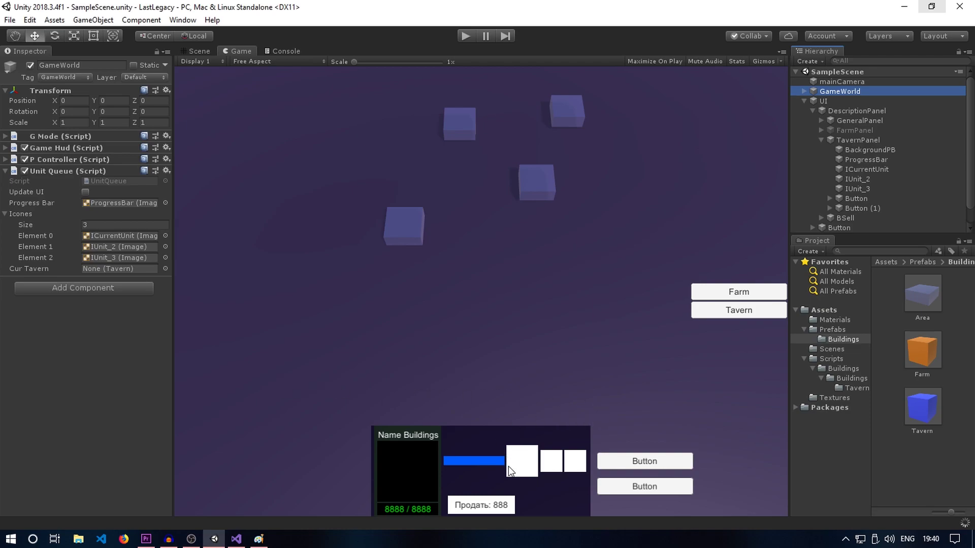
pyautogui.hotkey('alt', 'Tab')
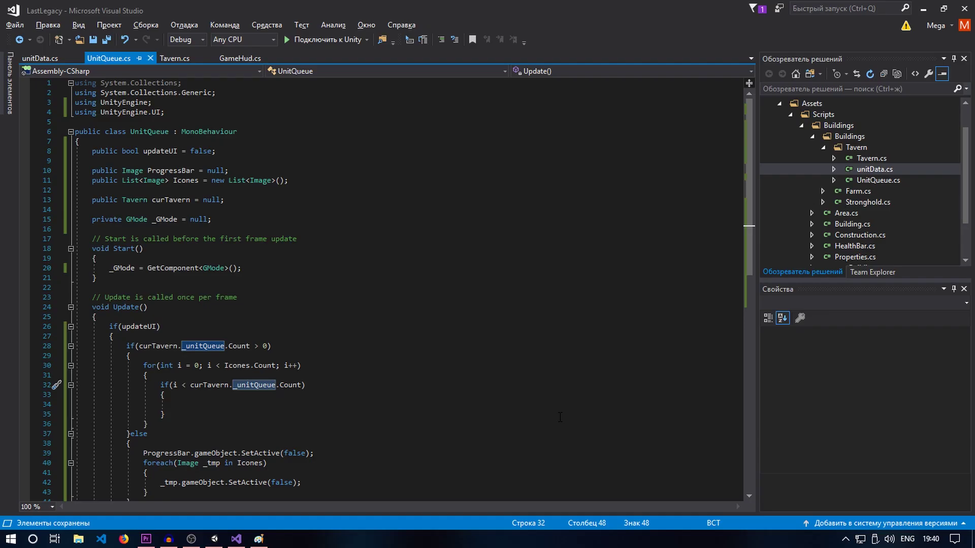
pyautogui.click(196, 404)
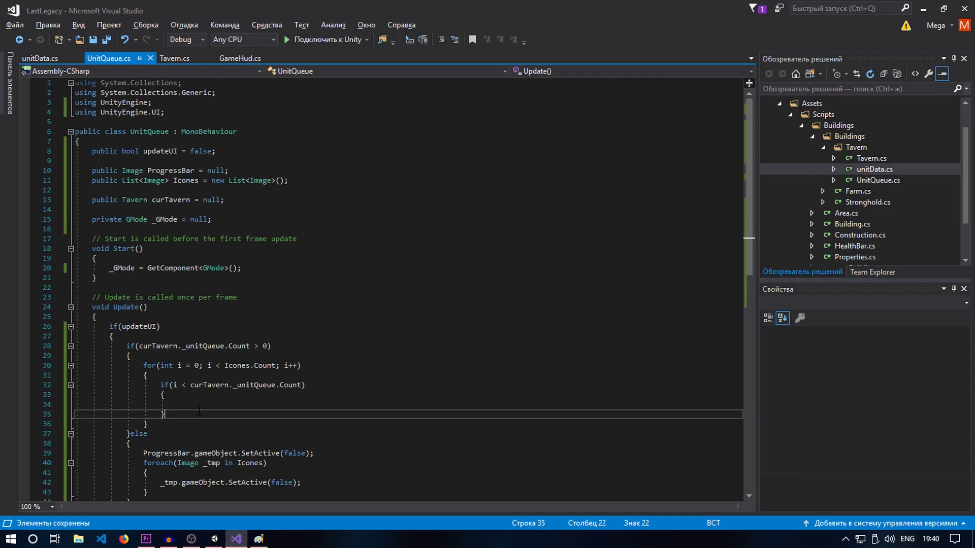
pyautogui.click(205, 411)
pyautogui.write('else')
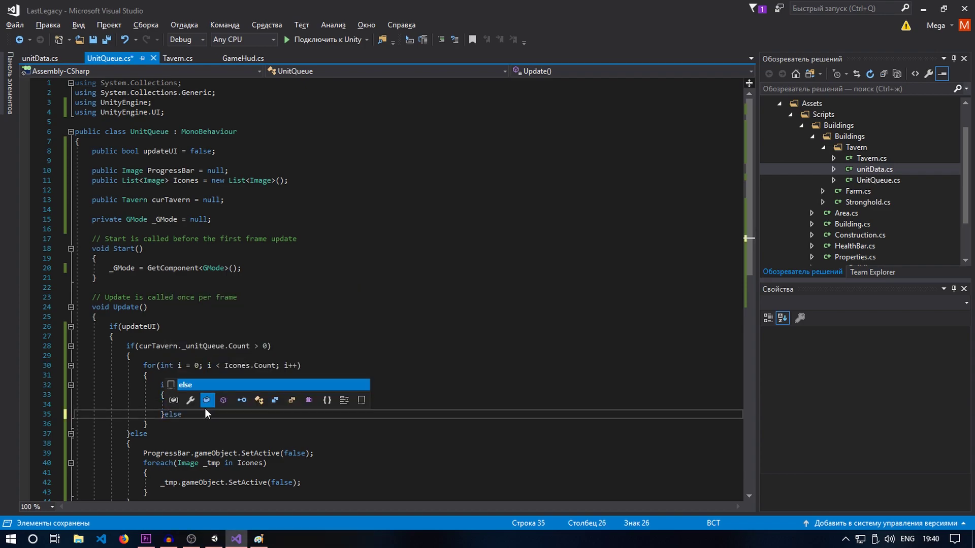
pyautogui.press('Return')
pyautogui.write('{')
pyautogui.press('Return')
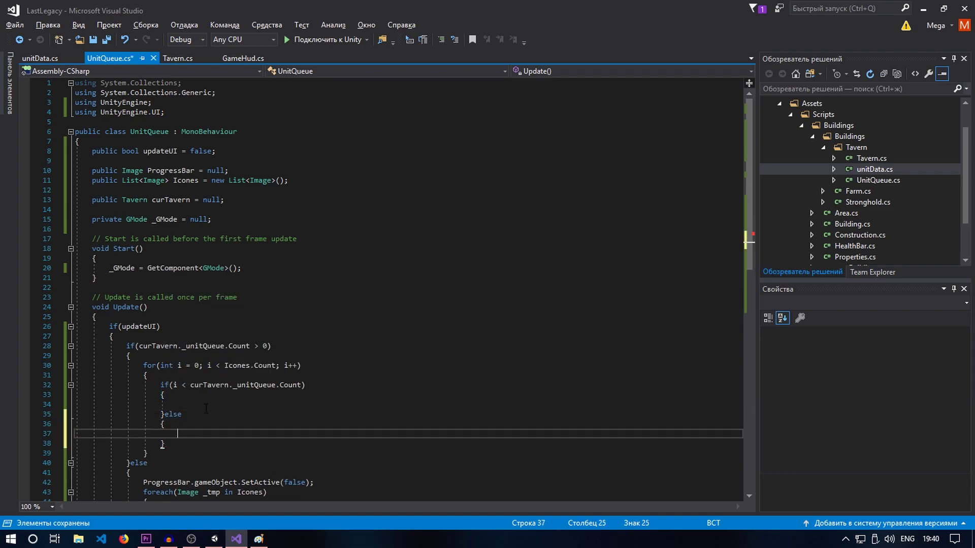
pyautogui.hotkey('ctrl', 's')
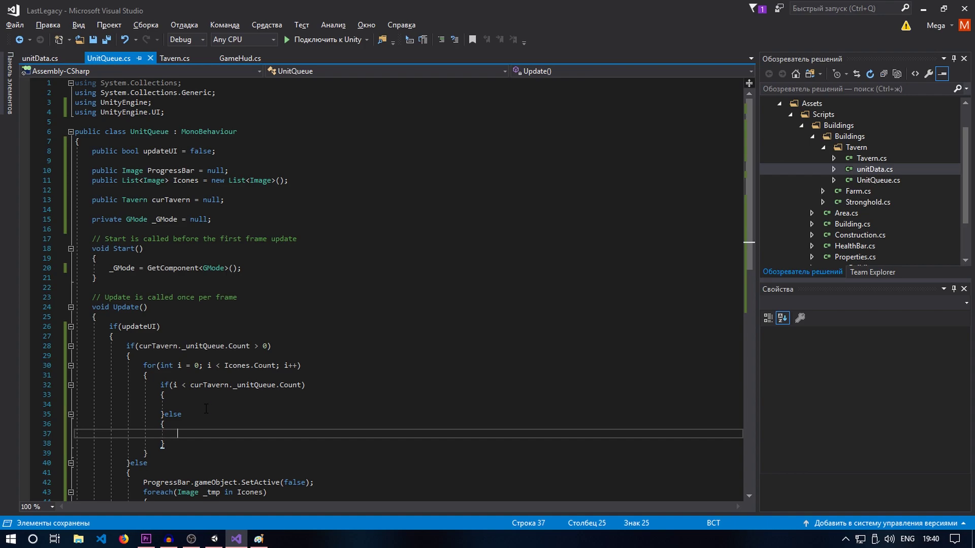
pyautogui.click(195, 404)
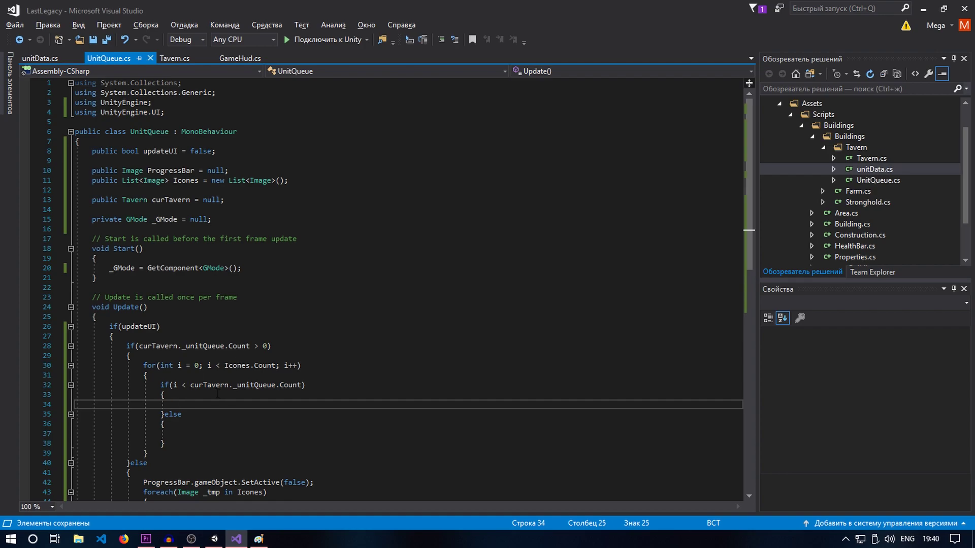
# On line 34, begin the assignment Icones[i].sprite = curTavern.Units[curTavern…] using completions
pyautogui.scroll(-3, 220, 401)
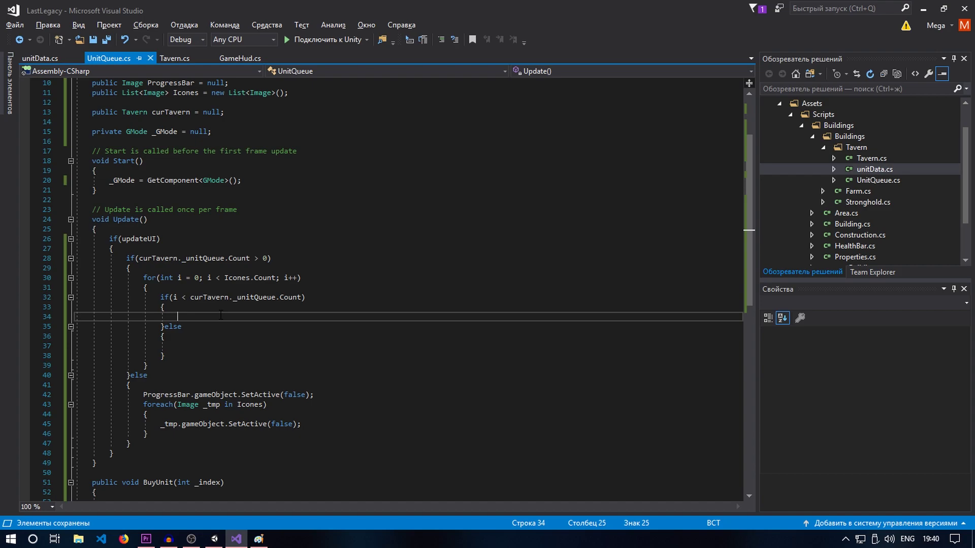
pyautogui.write('Ico')
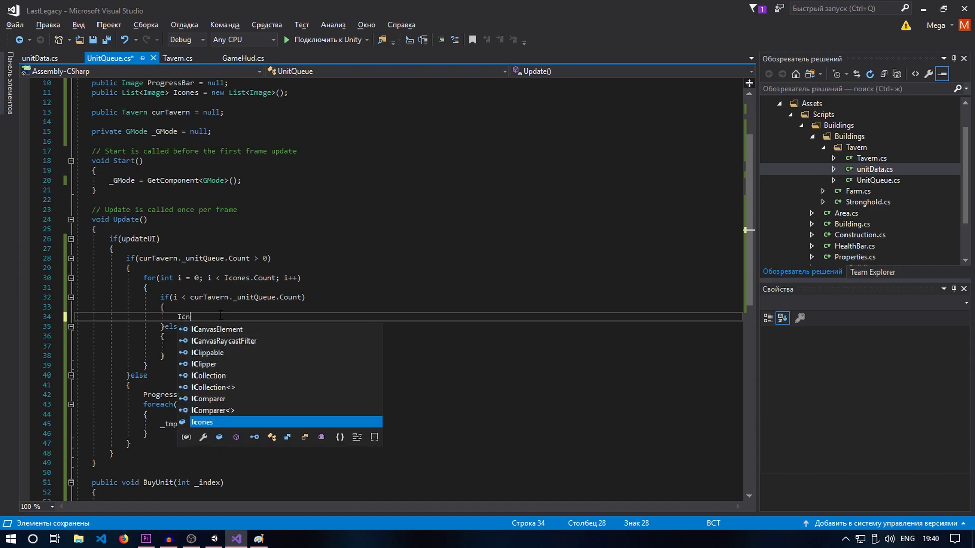
pyautogui.write('n')
pyautogui.press('Tab')
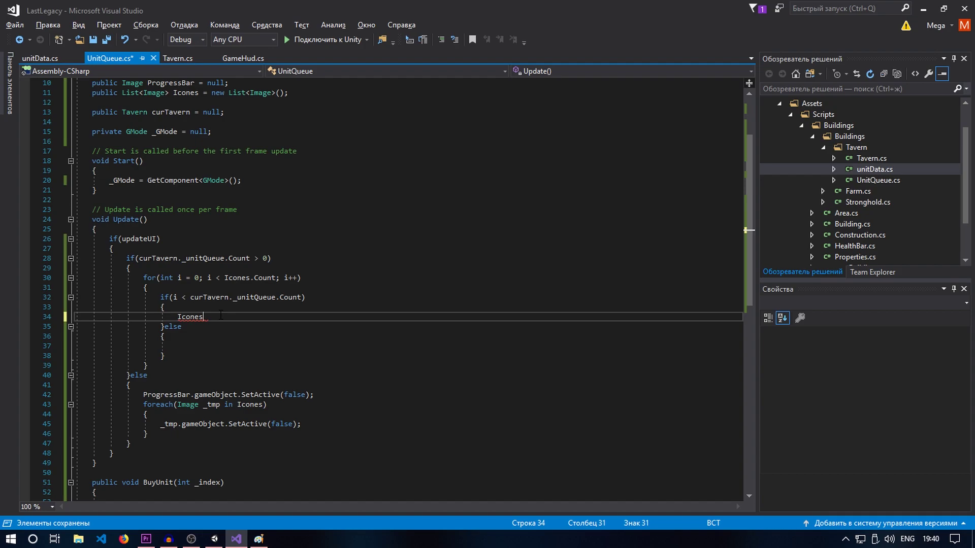
pyautogui.write('[i]')
pyautogui.write('.spri')
pyautogui.press('Tab')
pyautogui.write('= ')
pyautogui.write('cu')
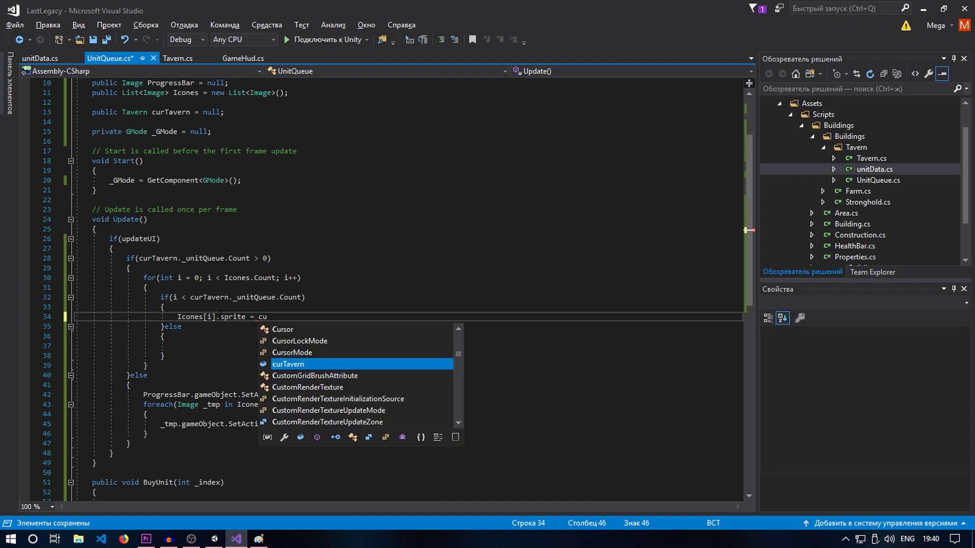
pyautogui.write('r')
pyautogui.press('Tab')
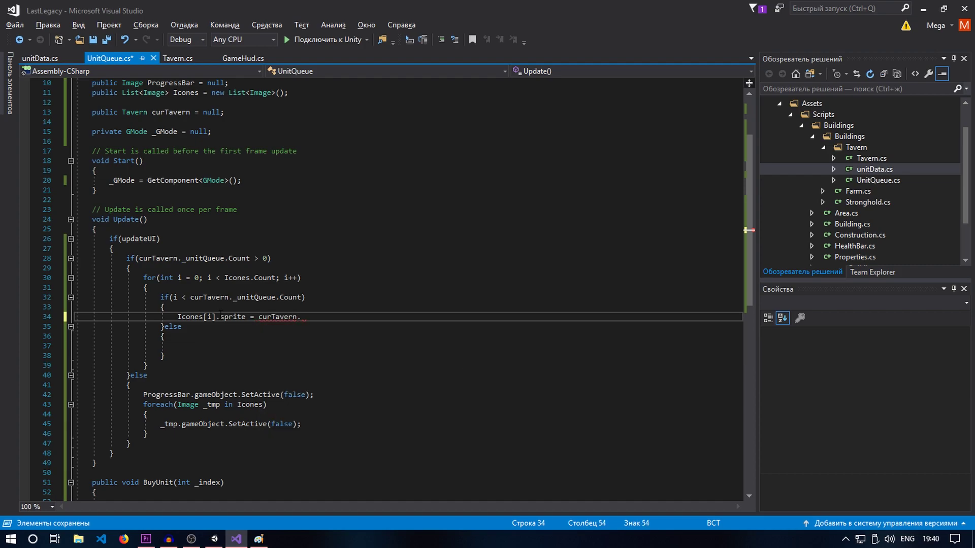
pyautogui.write('units')
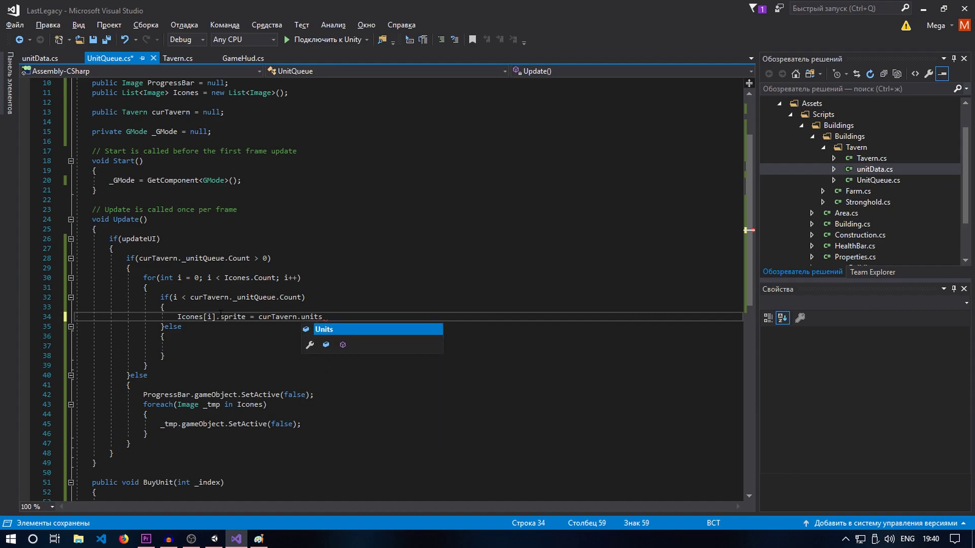
pyautogui.write('[]')
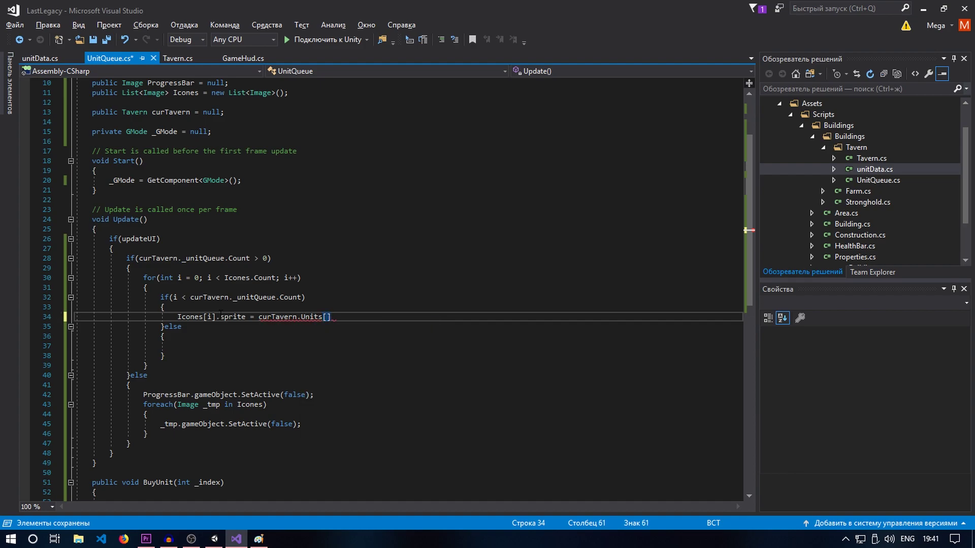
pyautogui.write(';')
pyautogui.press('Left')
pyautogui.write('_unitq')
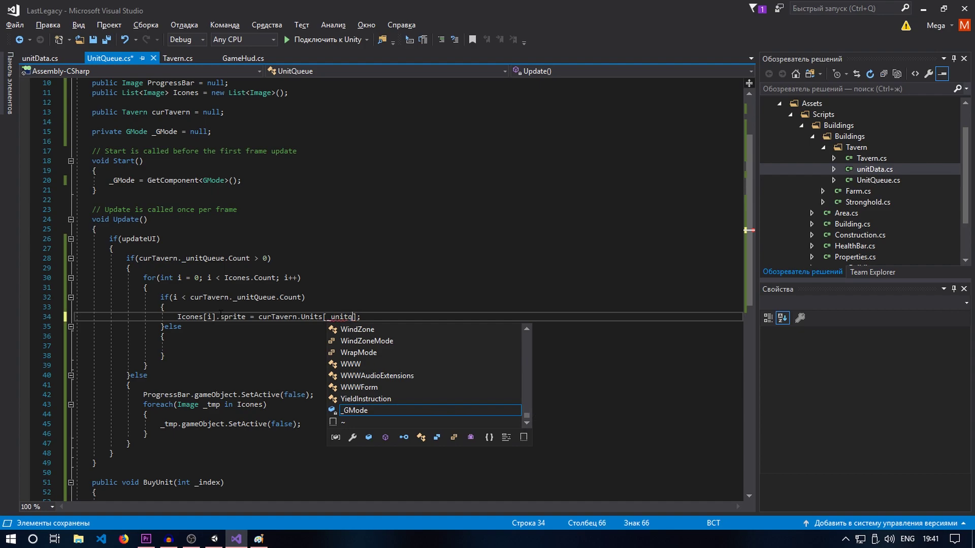
pyautogui.press('BackSpace')
pyautogui.press('BackSpace')
pyautogui.press('BackSpace')
pyautogui.press('BackSpace')
pyautogui.press('BackSpace')
pyautogui.press('BackSpace')
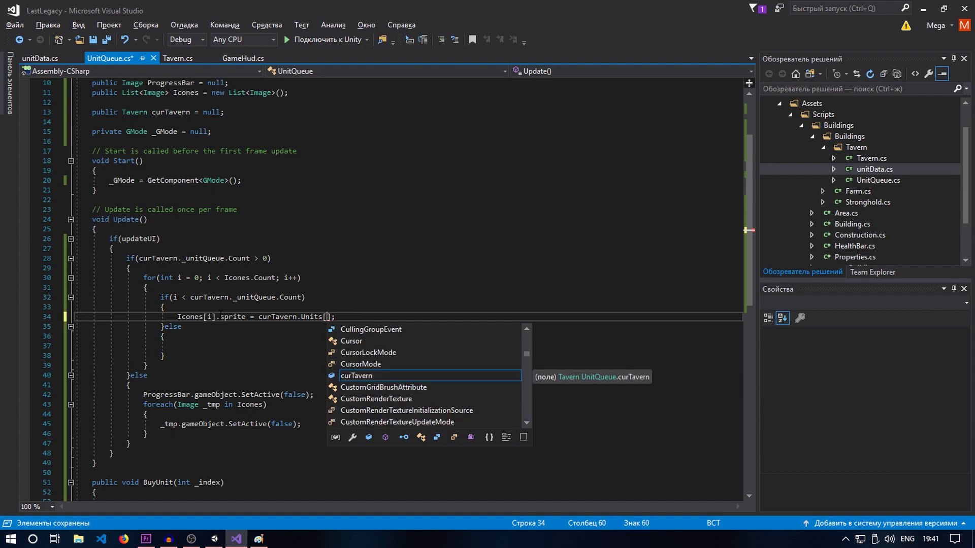
pyautogui.write('cur')
pyautogui.press('Tab')
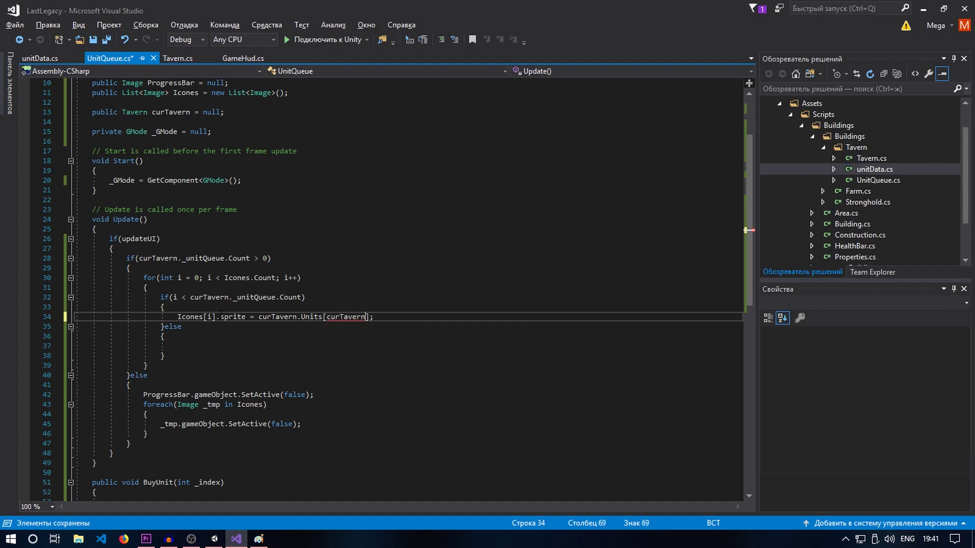
# Finish the index as curTavern._unitQueue[i], append .Avatar, and save UnitQueue.cs
pyautogui.write('.unit')
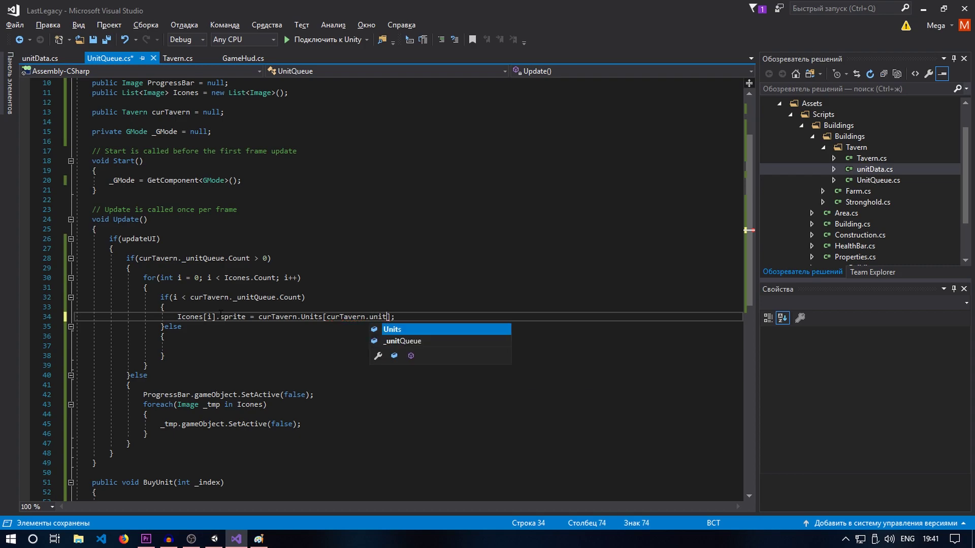
pyautogui.press('Down')
pyautogui.press('Tab')
pyautogui.write('[')
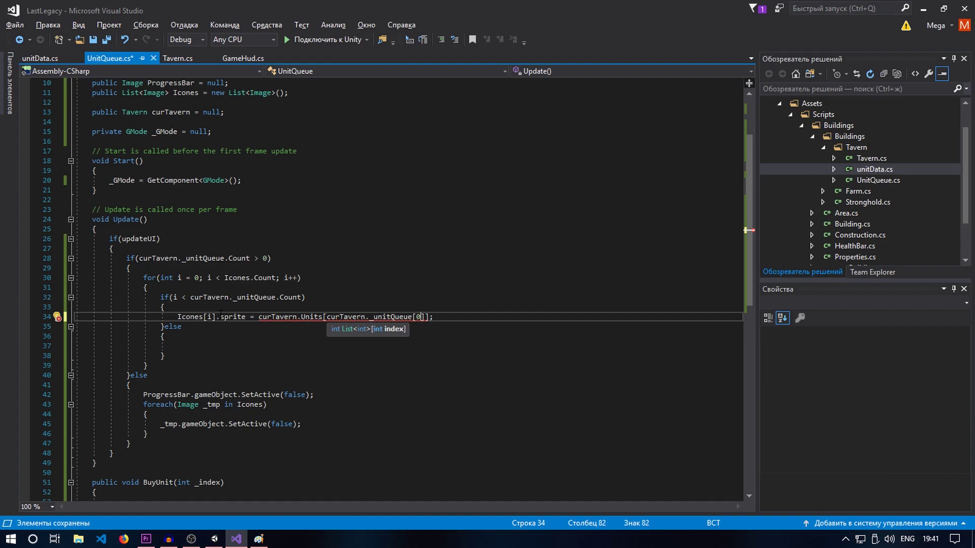
pyautogui.press('Right')
pyautogui.press('BackSpace')
pyautogui.write('i')
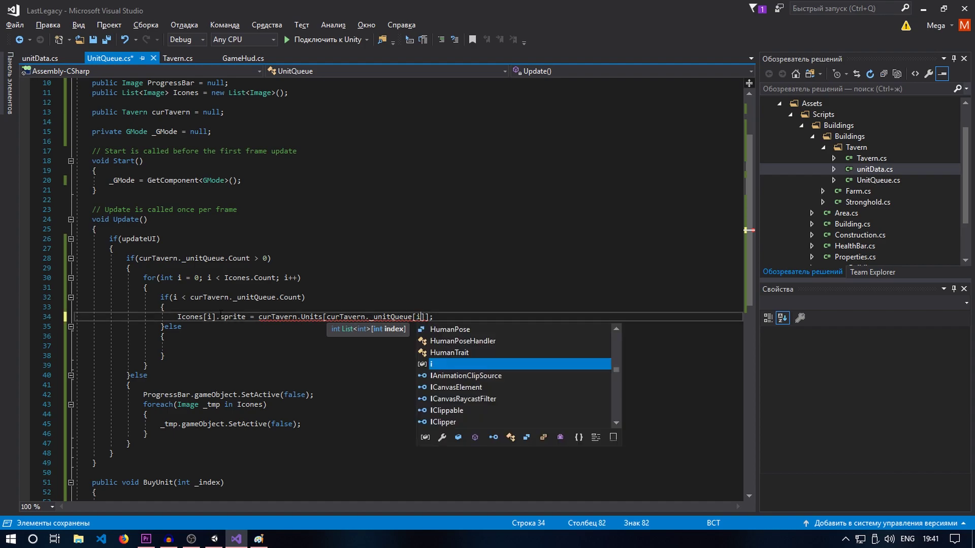
pyautogui.press('Escape')
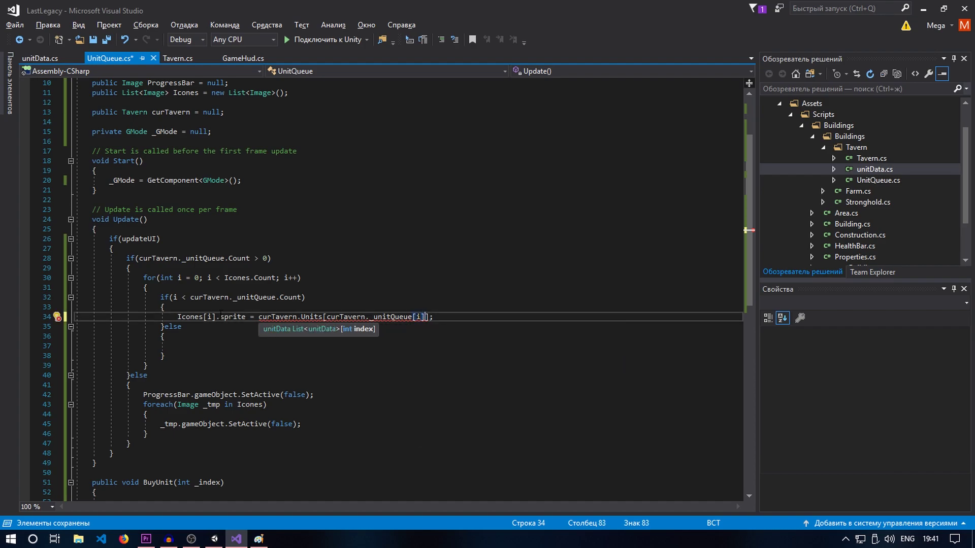
pyautogui.press('Right')
pyautogui.press('Right')
pyautogui.write('.')
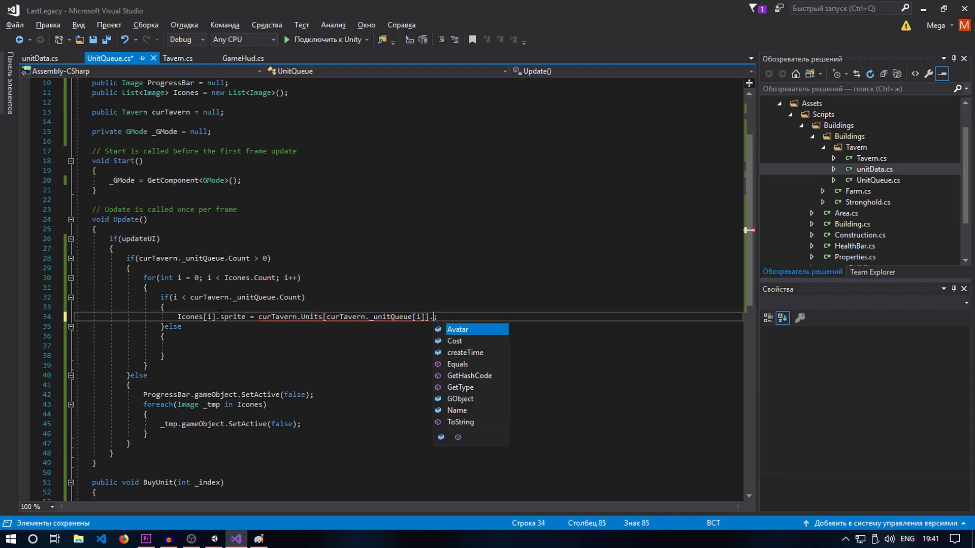
pyautogui.write('Av')
pyautogui.press('Tab')
pyautogui.press('Right')
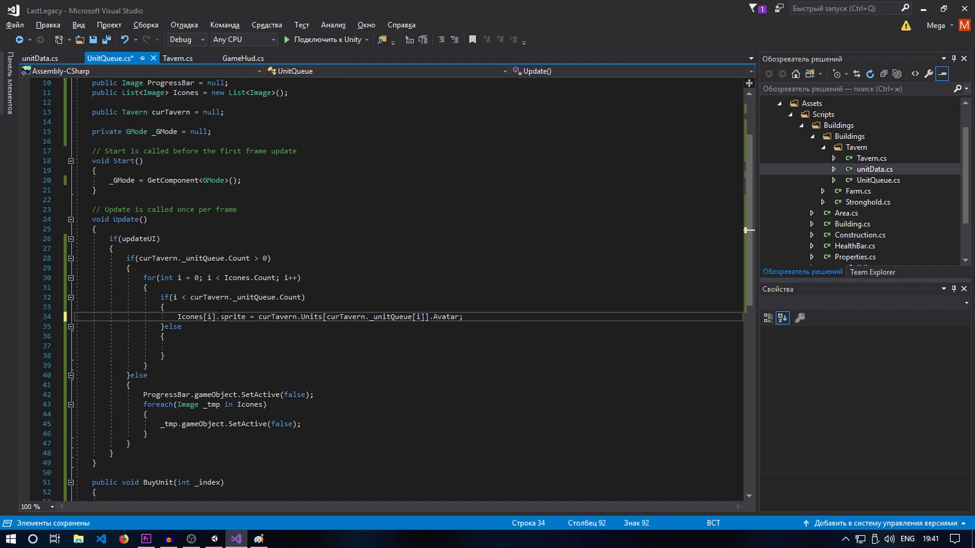
pyautogui.hotkey('ctrl', 's')
pyautogui.click(230, 343)
pyautogui.doubleClick(244, 317)
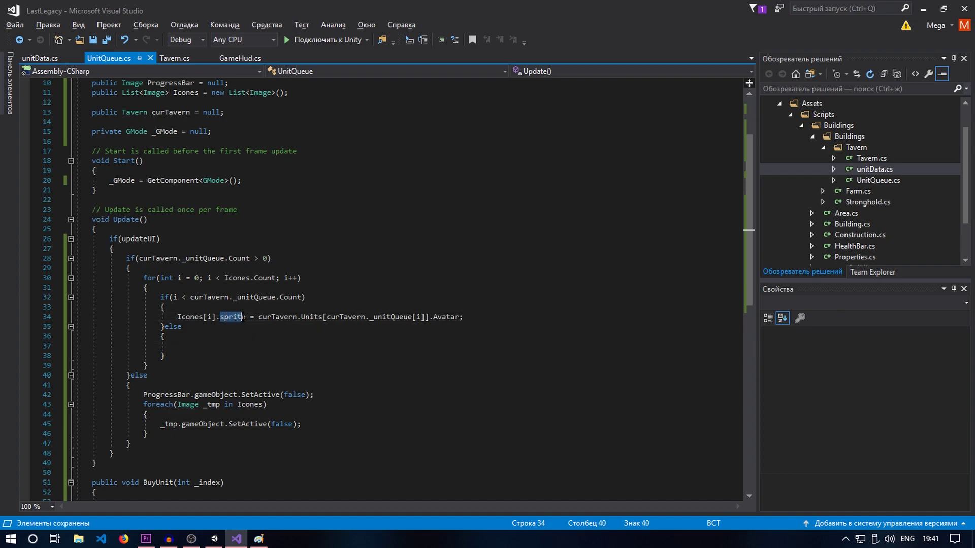
pyautogui.click(485, 316)
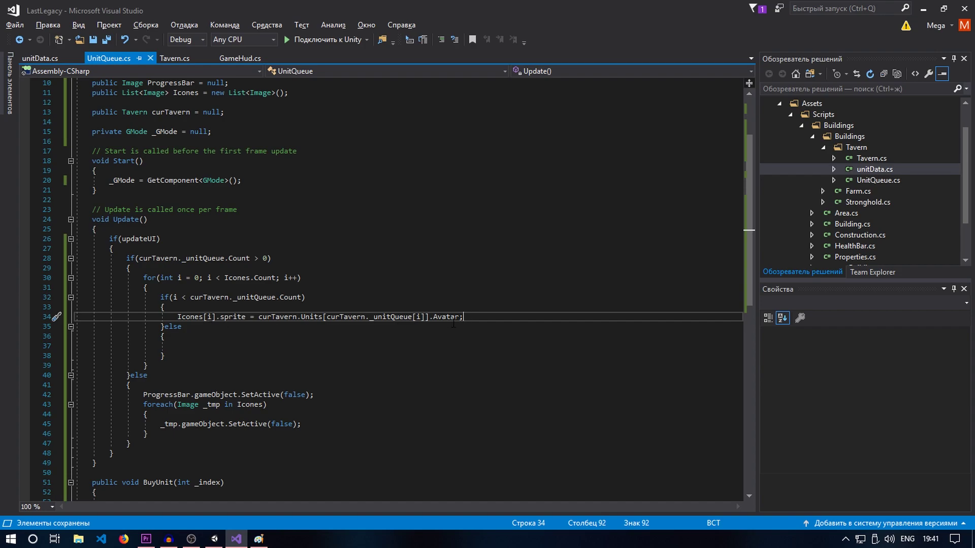
# Add Icones[i].gameObject.SetActive(true); on line 35 and save
pyautogui.press('Return')
pyautogui.write('Ico')
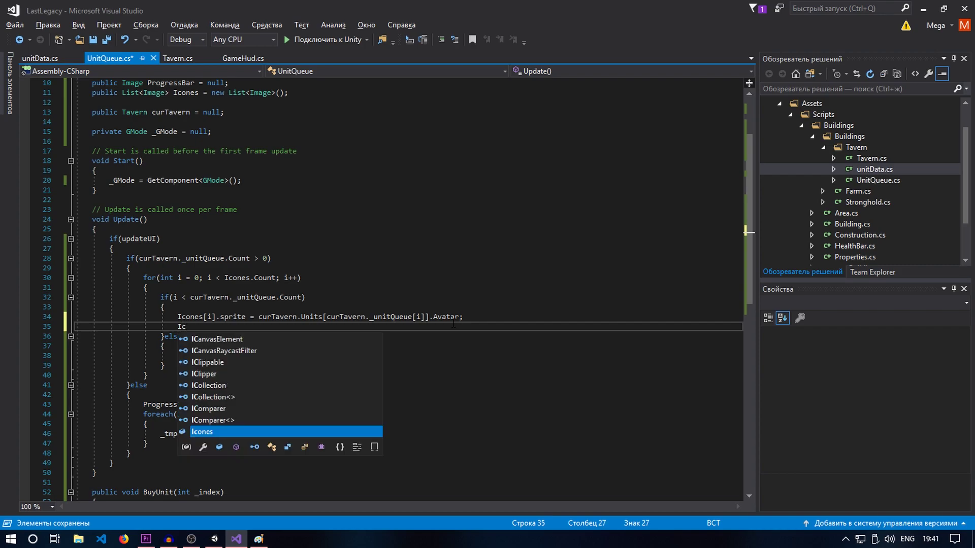
pyautogui.press('Tab')
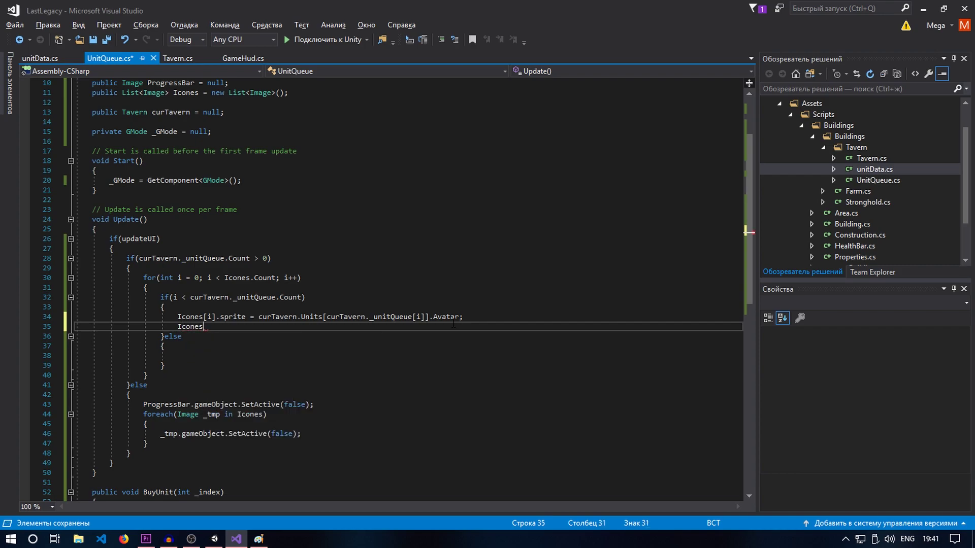
pyautogui.write('[i].gameObject')
pyautogui.write('.')
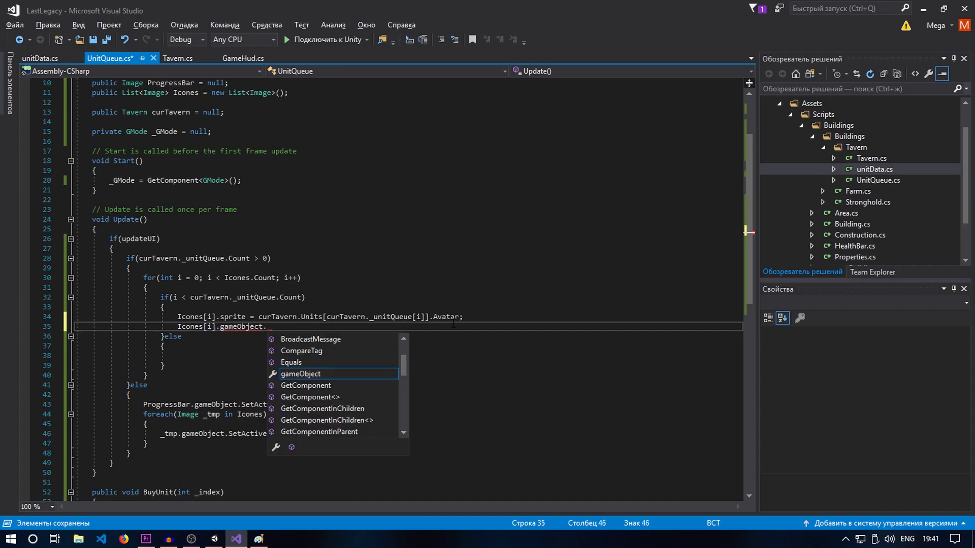
pyautogui.write('g.Se')
pyautogui.press('Tab')
pyautogui.write('(')
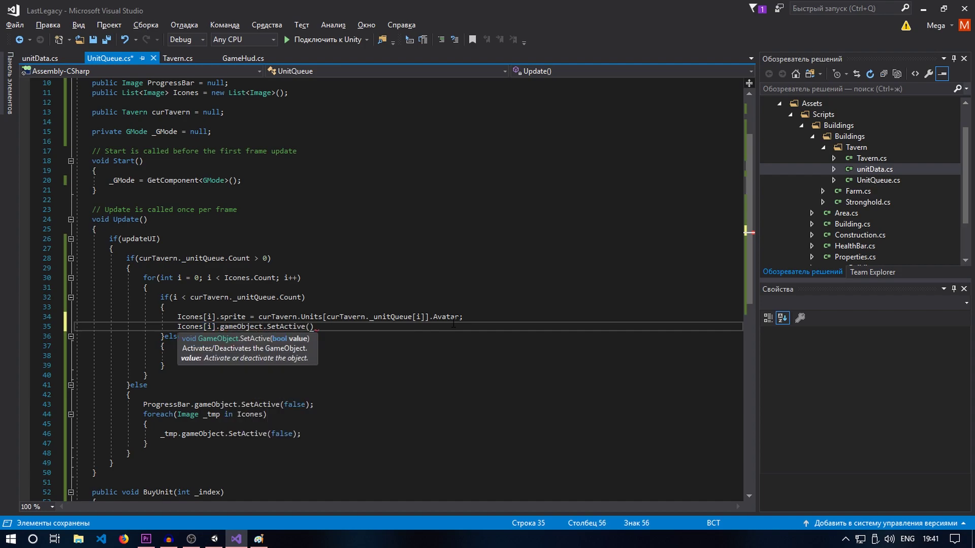
pyautogui.write('true')
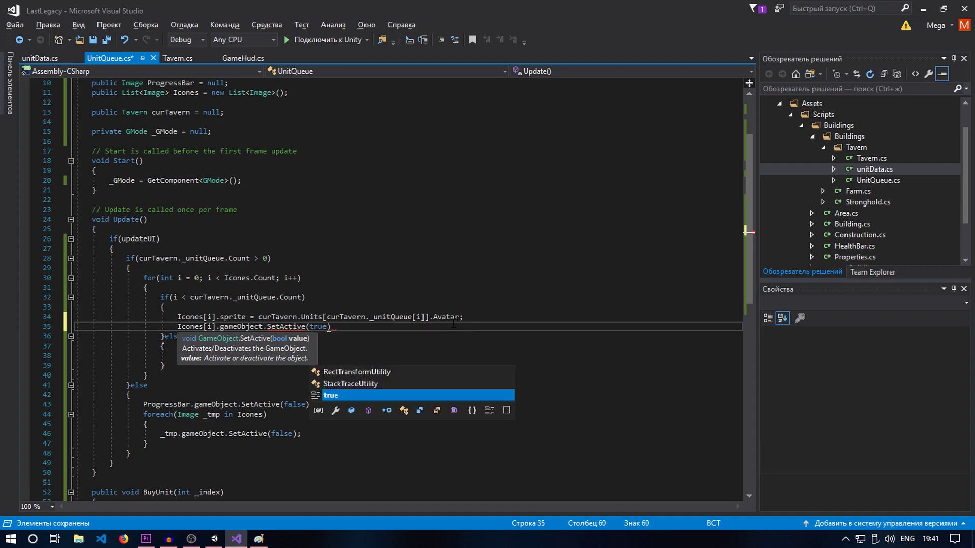
pyautogui.write(');')
pyautogui.hotkey('ctrl', 's')
# Paste the SetActive line into the else branch, change true to false, and return to Unity
pyautogui.hotkey('shift', 'Up')
pyautogui.hotkey('shift', 'Home')
pyautogui.hotkey('ctrl', 'c')
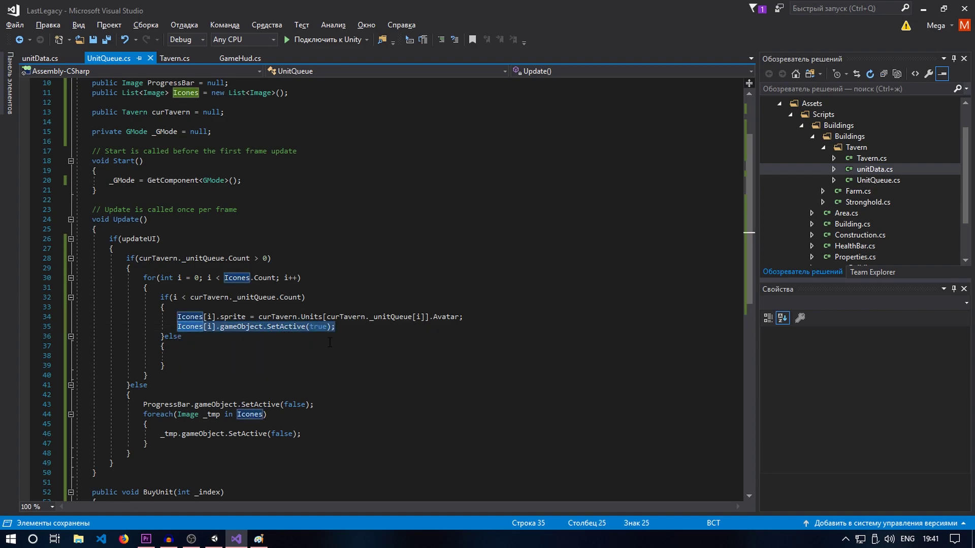
pyautogui.click(217, 355)
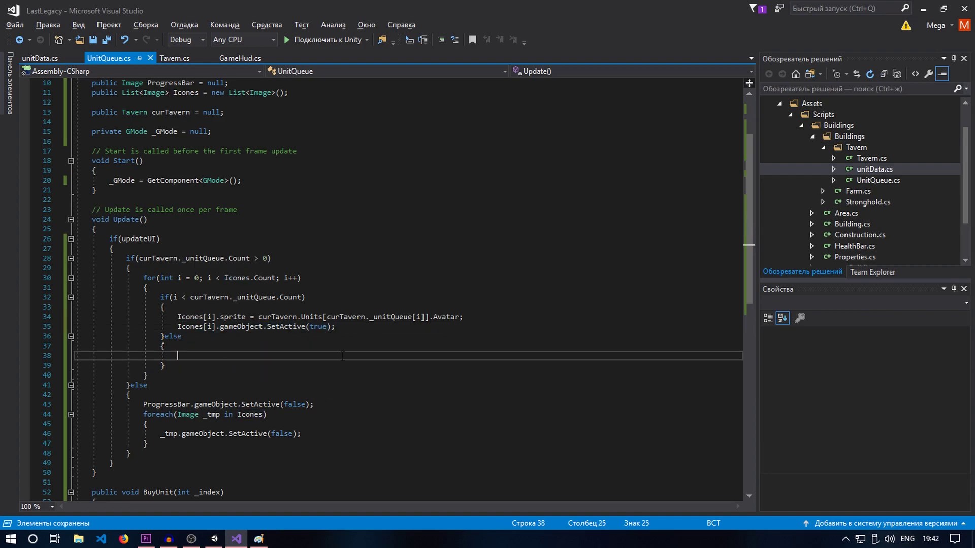
pyautogui.hotkey('ctrl', 'v')
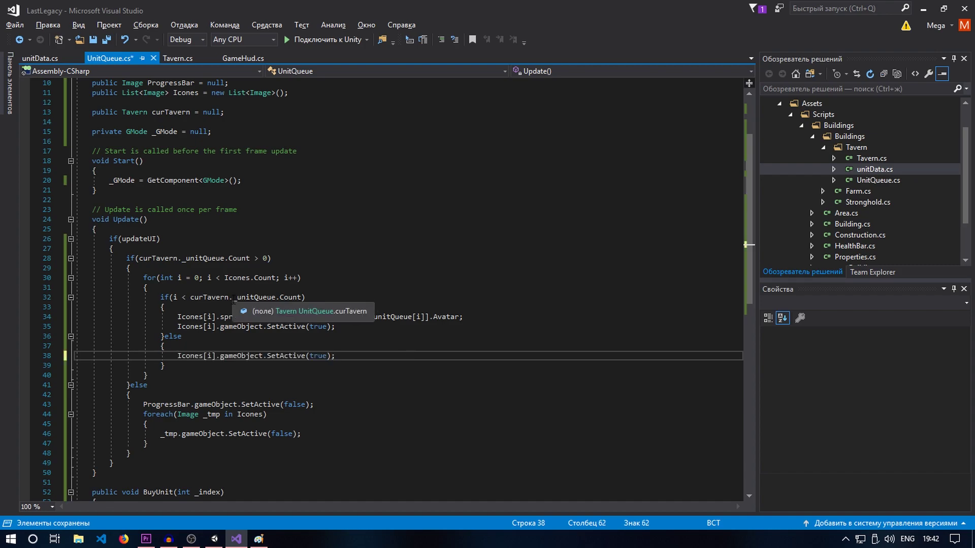
pyautogui.moveTo(233, 297); pyautogui.dragTo(276, 297)
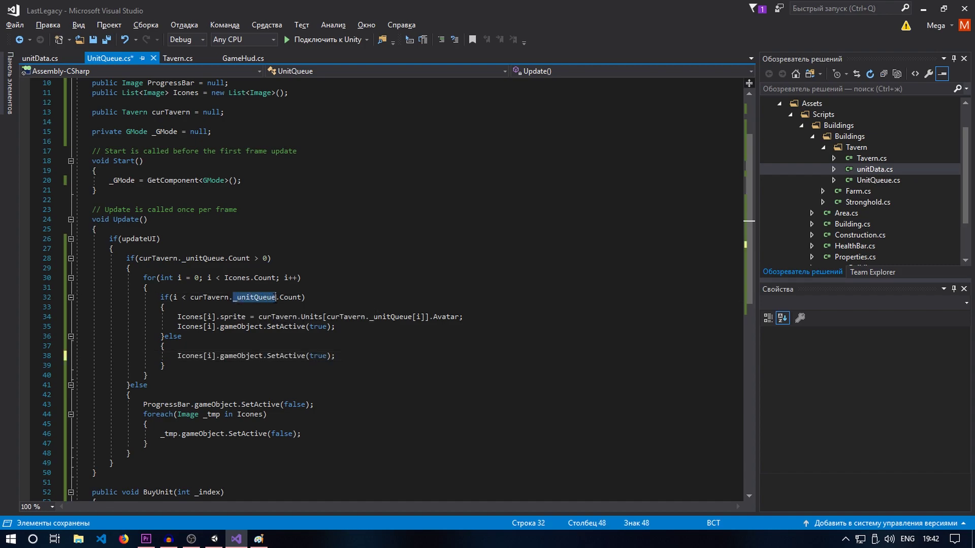
pyautogui.doubleClick(317, 356)
pyautogui.write('false')
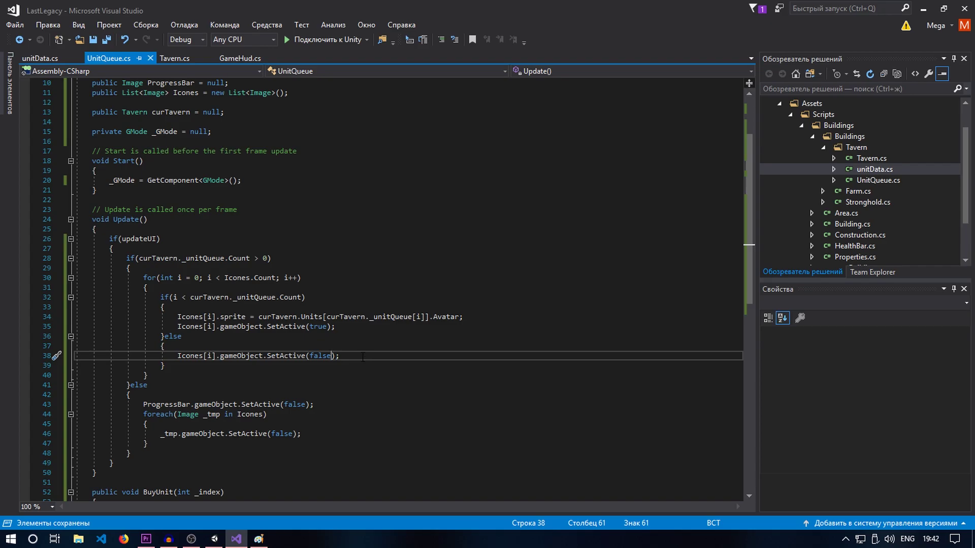
pyautogui.hotkey('alt', 'Tab')
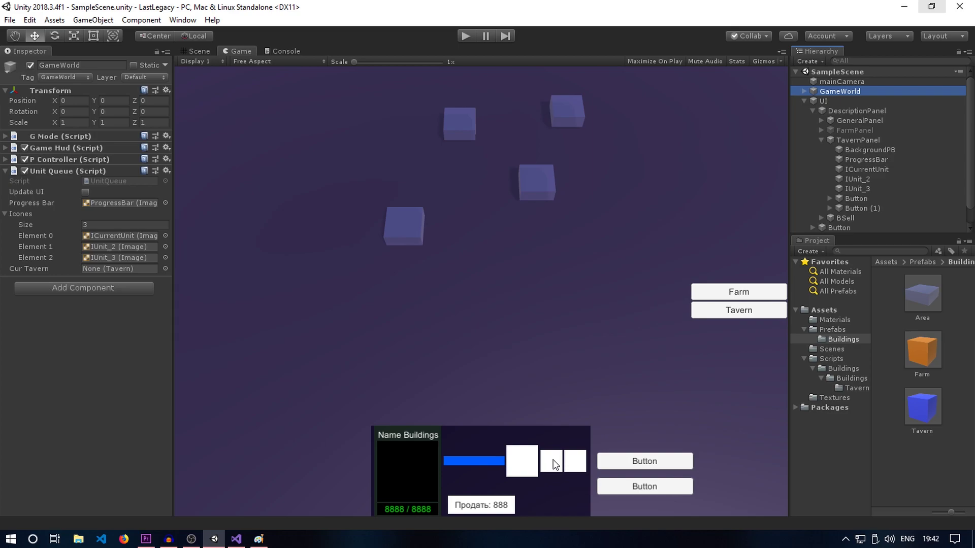
# Check the Tavern panel's queue icons in Unity and review UnitQueue.cs's icon show/hide lines 32 and 38
pyautogui.click(556, 465)
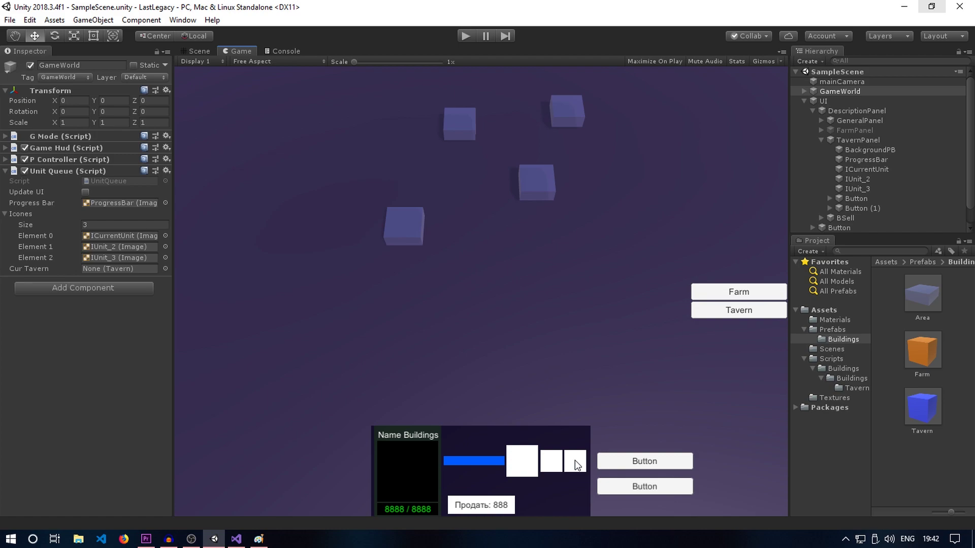
pyautogui.click(245, 535)
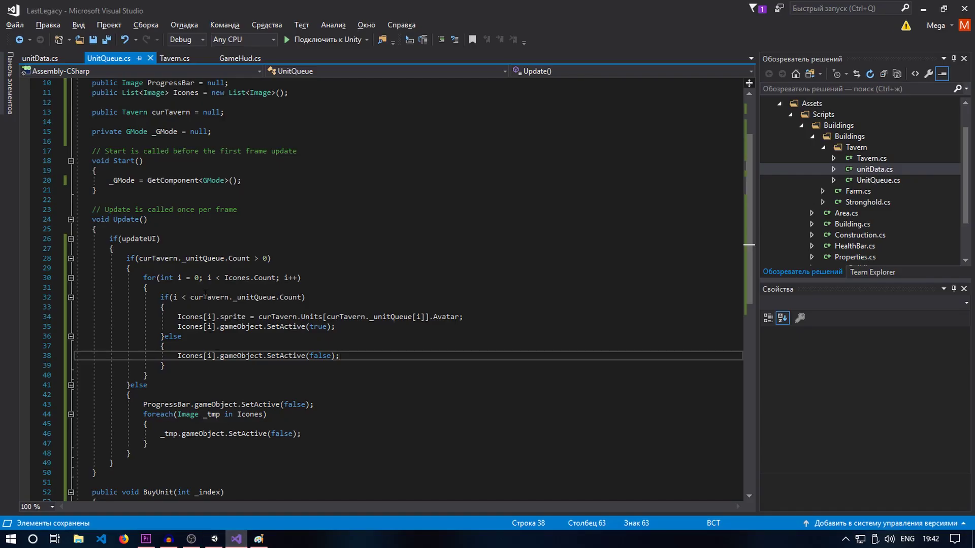
pyautogui.moveTo(173, 297); pyautogui.dragTo(302, 297)
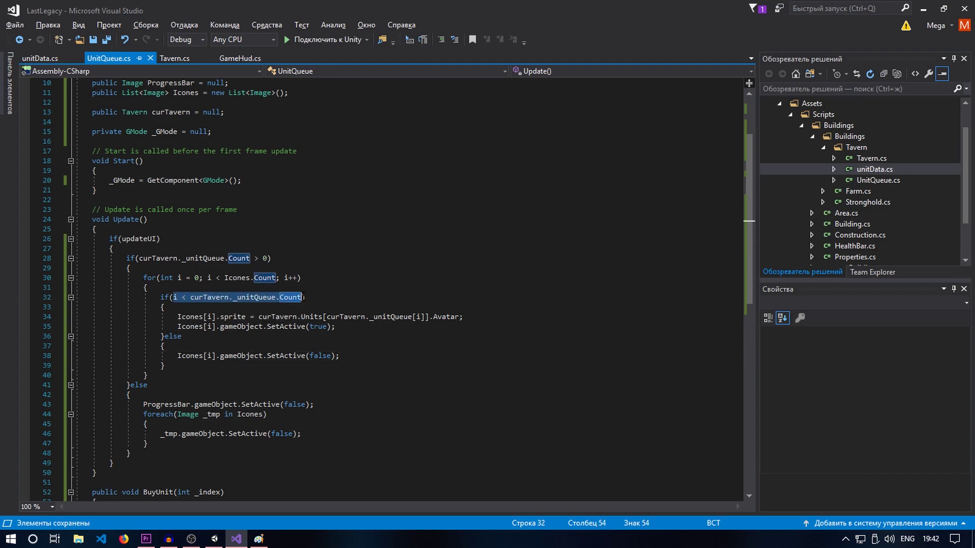
pyautogui.click(214, 540)
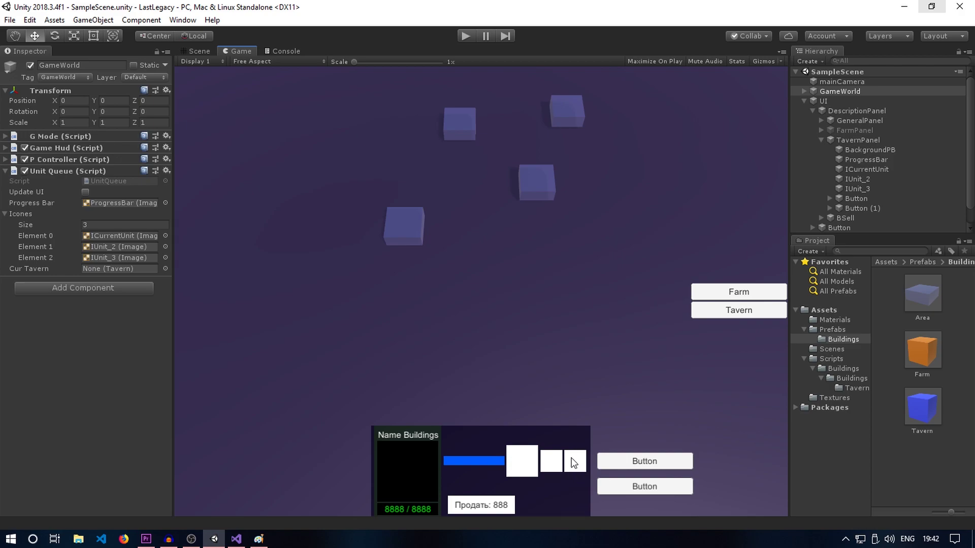
pyautogui.click(236, 539)
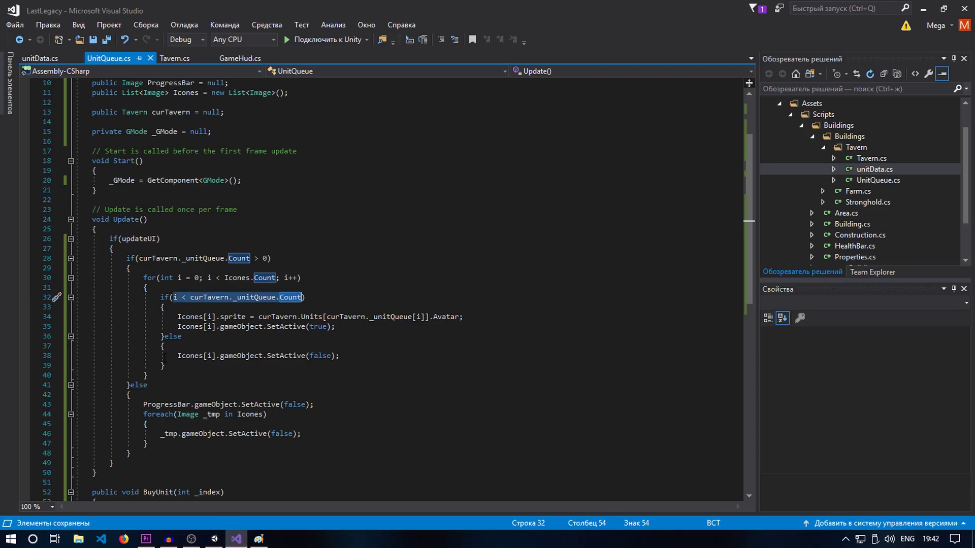
pyautogui.moveTo(177, 356); pyautogui.dragTo(349, 357)
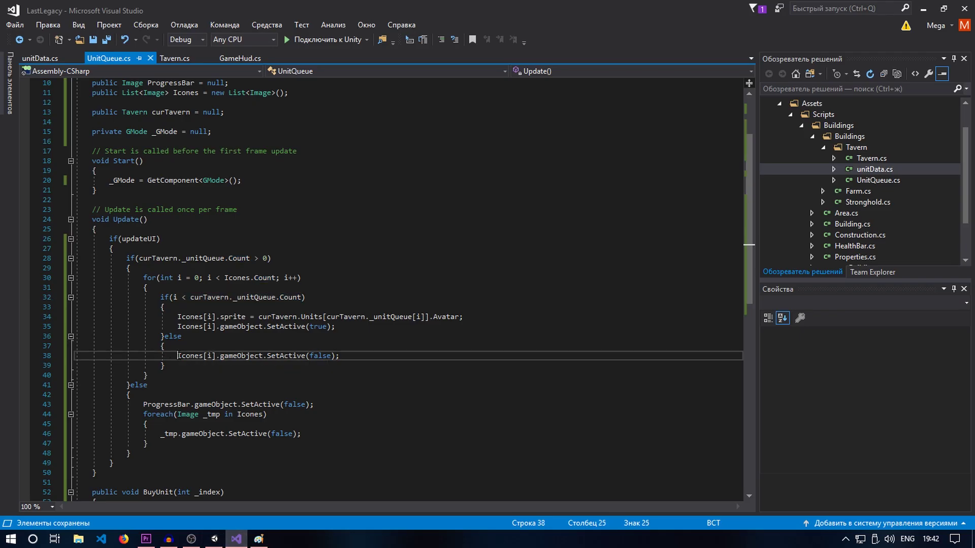
pyautogui.click(349, 357)
pyautogui.scroll(-3, 332, 381)
# Create an empty if block with braces inside BuyUnit
pyautogui.click(155, 428)
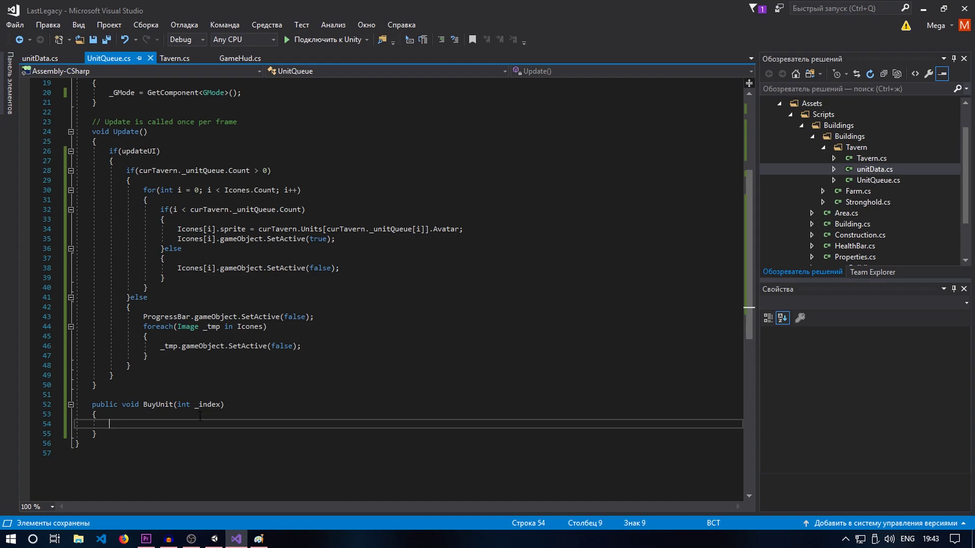
pyautogui.write('if()')
pyautogui.press('Return')
pyautogui.write('{')
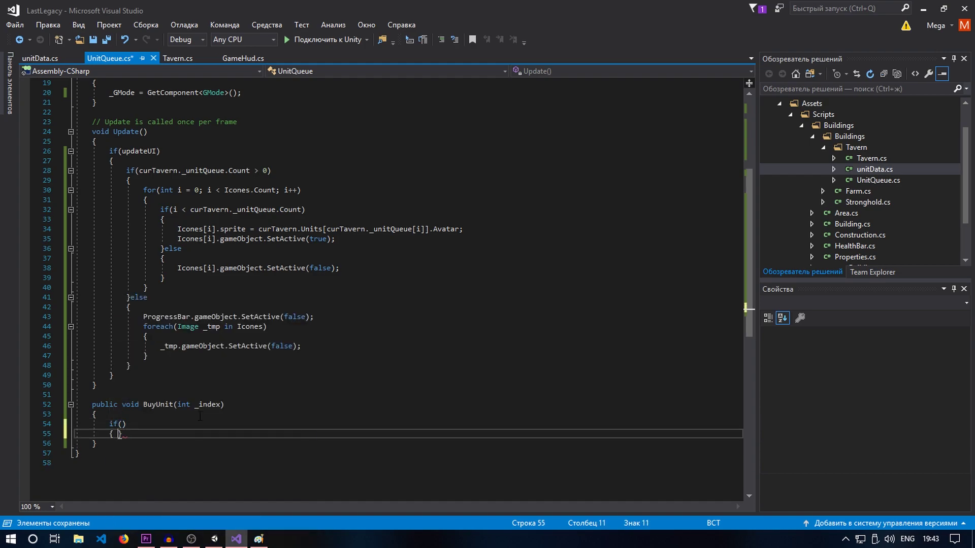
pyautogui.press('Return')
pyautogui.press('Up')
pyautogui.press('Right')
pyautogui.press('Right')
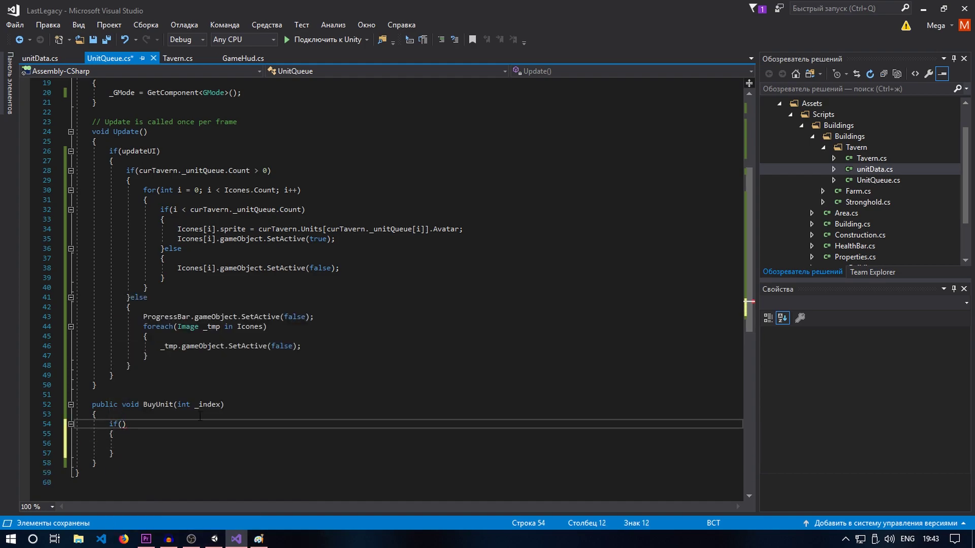
# Fill the condition with _GMode.Gold >= curTavern.Units[_index].Cost and save
pyautogui.write('_GMode.')
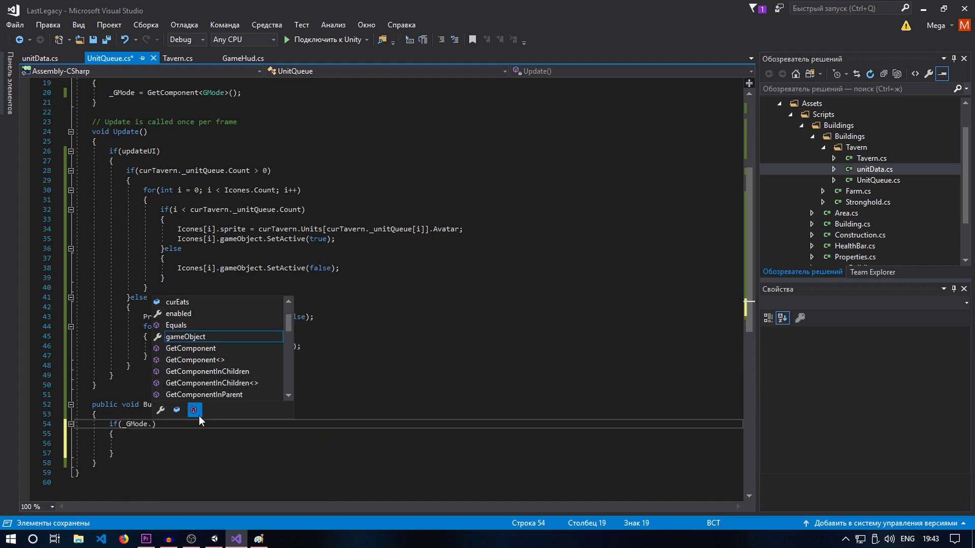
pyautogui.write('Gold >= ')
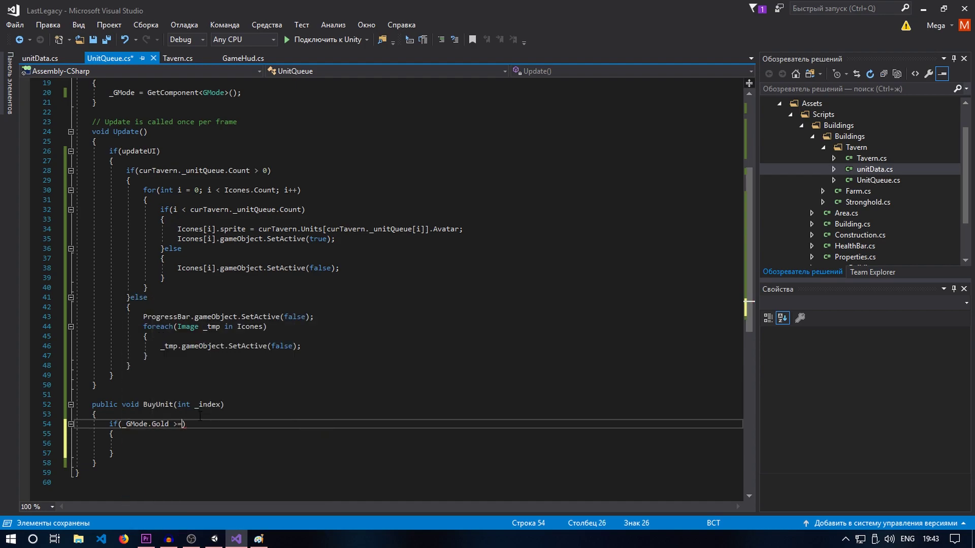
pyautogui.write('cur')
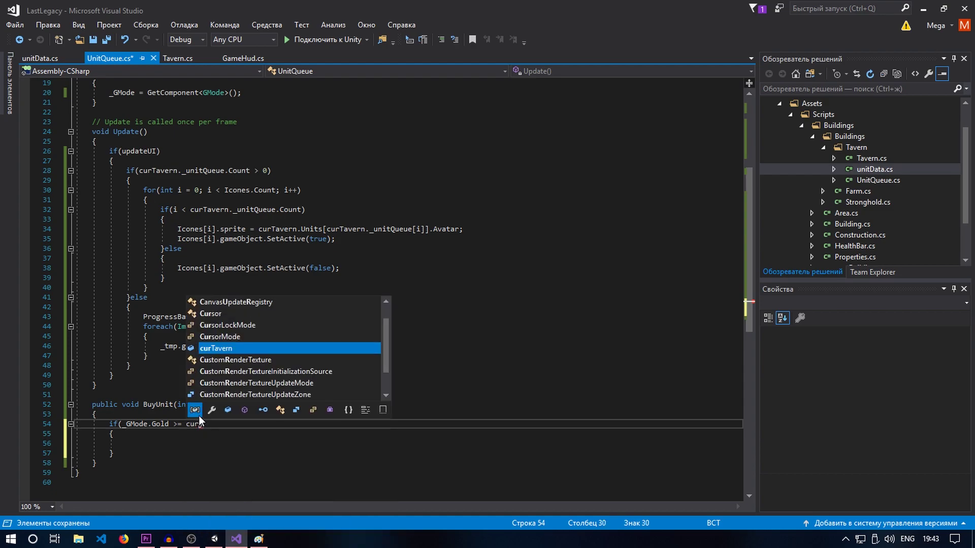
pyautogui.write('Tavern.s')
pyautogui.press('BackSpace')
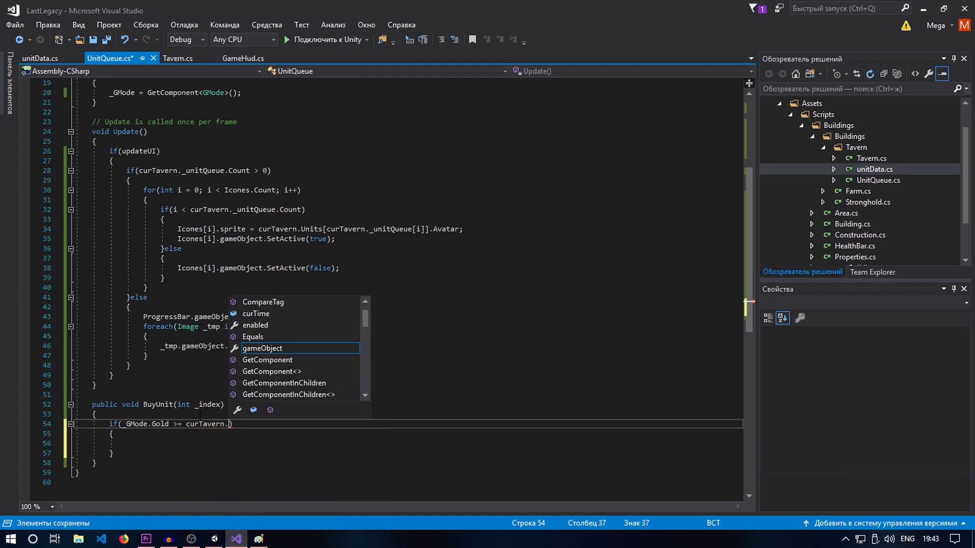
pyautogui.write('unit')
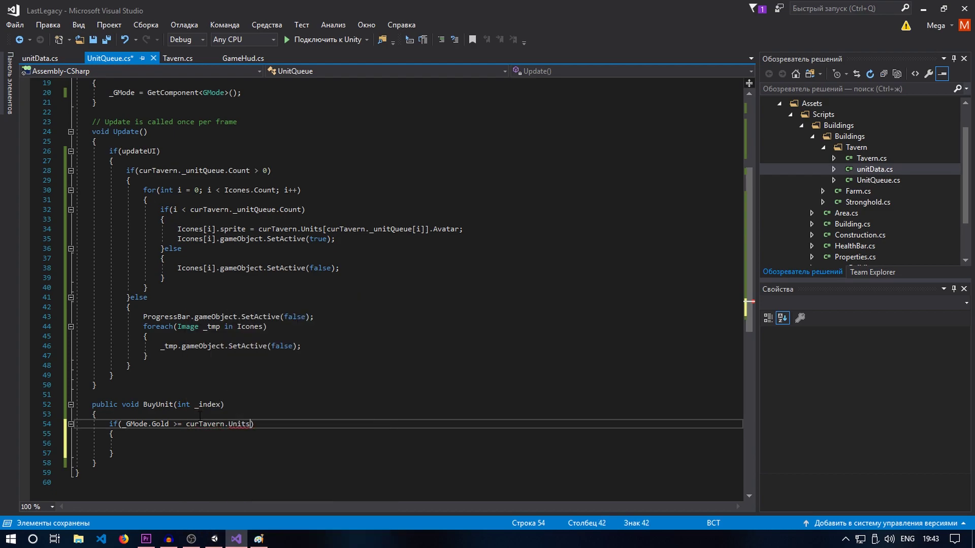
pyautogui.write('[')
pyautogui.write('_ine')
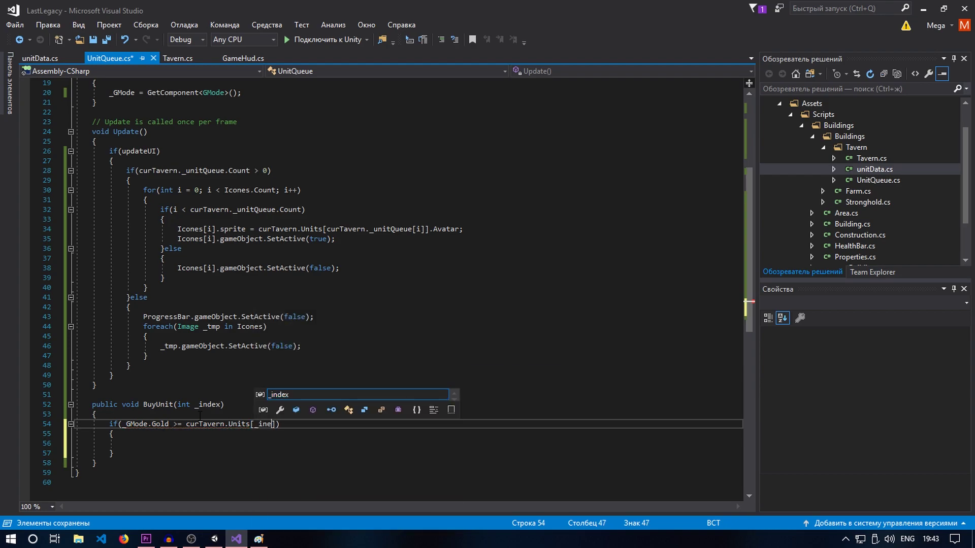
pyautogui.press('Tab')
pyautogui.write('.')
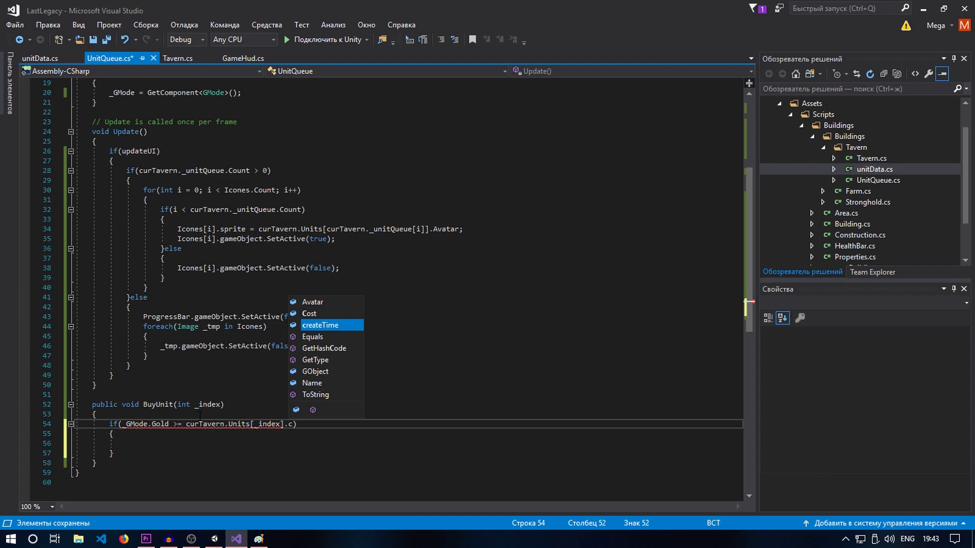
pyautogui.write('Cost))')
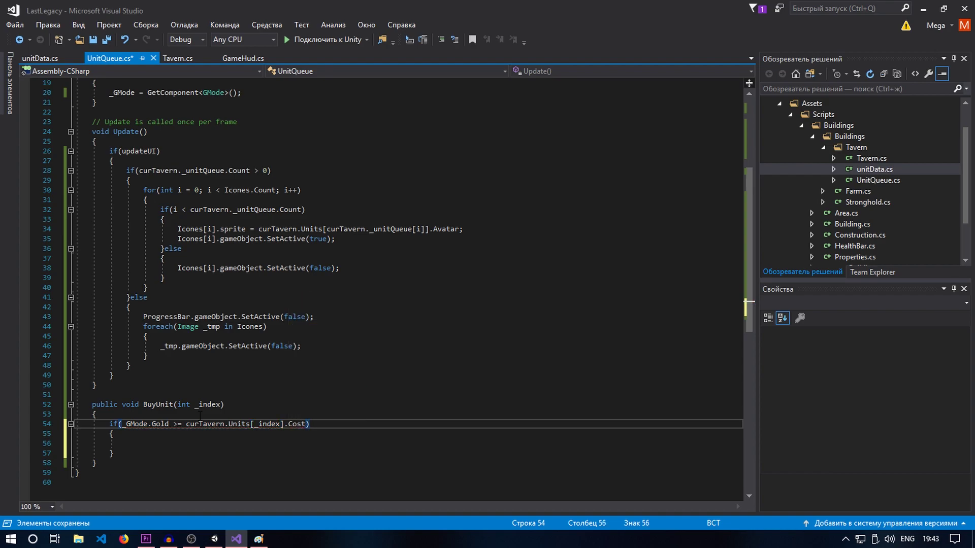
pyautogui.hotkey('ctrl', 's')
pyautogui.press('Down')
pyautogui.press('Down')
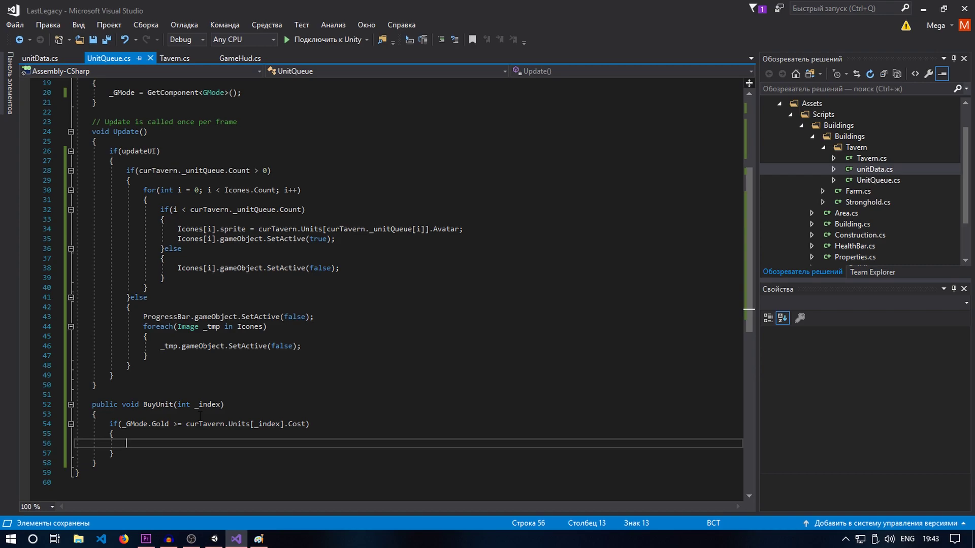
# Create an empty nested if block inside the gold check
pyautogui.write('if()')
pyautogui.press('Return')
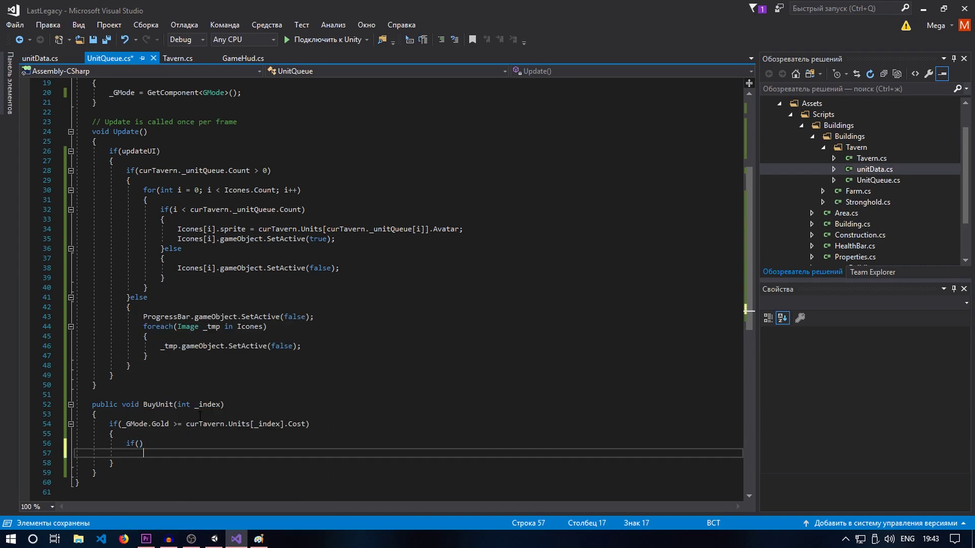
pyautogui.write('{')
pyautogui.press('Return')
pyautogui.press('Up')
pyautogui.press('Up')
pyautogui.press('Left')
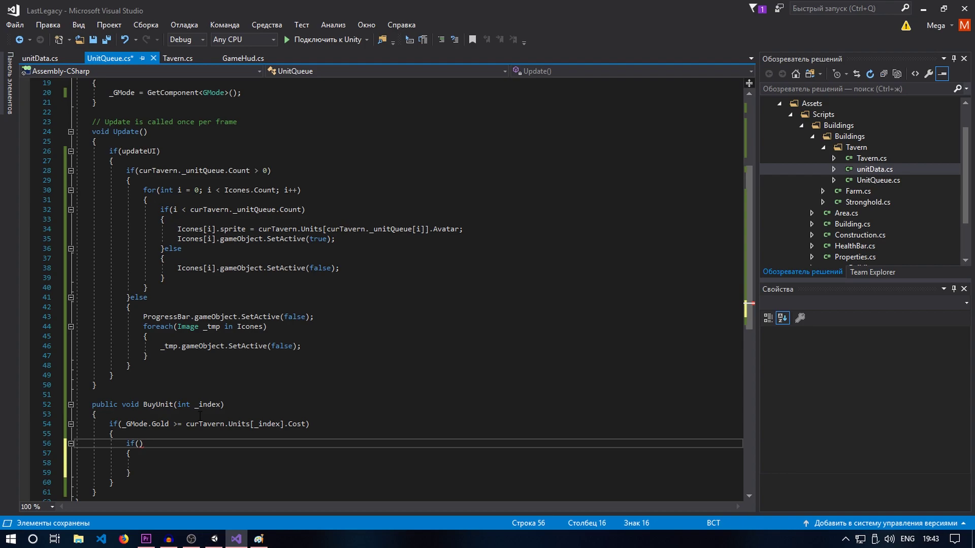
# Put curTavern.maxQueue as the right side of the nested condition
pyautogui.write('cur')
pyautogui.press('Tab')
pyautogui.write('.max')
pyautogui.press('Tab')
pyautogui.press('BackSpace')
pyautogui.press('BackSpace')
pyautogui.press('BackSpace')
pyautogui.write('Que')
pyautogui.write('ue')
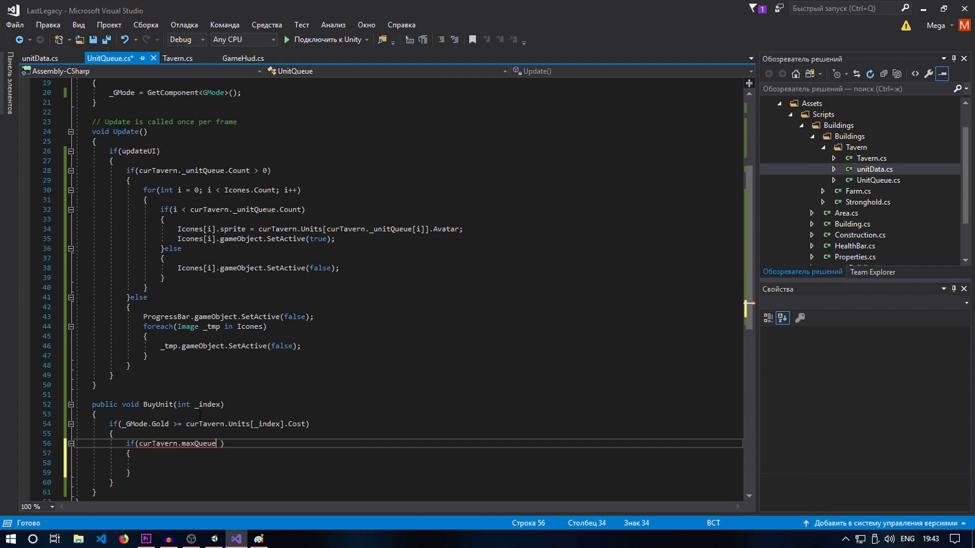
pyautogui.press('Delete')
# Complete the condition as curTavern._unitQueue.Count >= curTavern.maxQueue and save
pyautogui.hotkey('ctrl', 'Left')
pyautogui.hotkey('ctrl', 'Left')
pyautogui.hotkey('ctrl', 'Left')
pyautogui.write('cur')
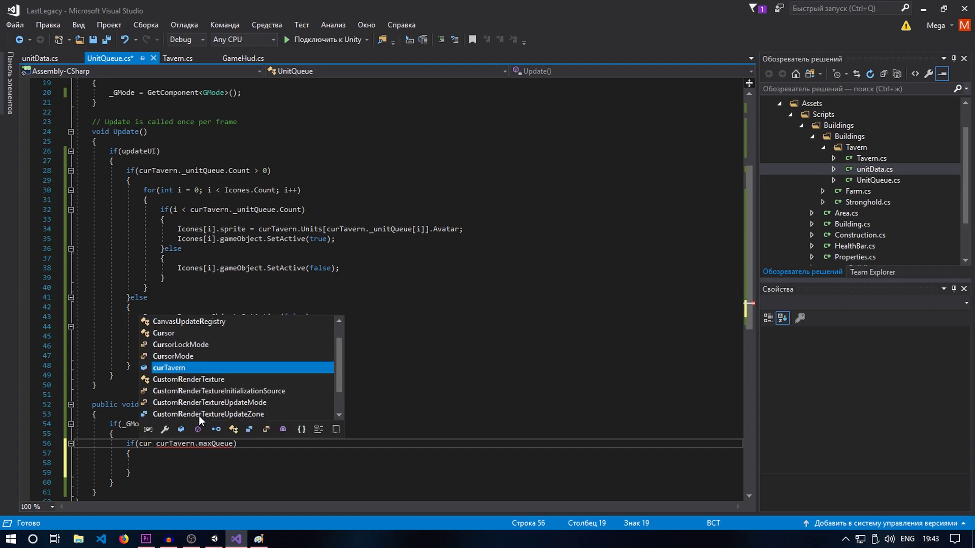
pyautogui.press('Tab')
pyautogui.write('.')
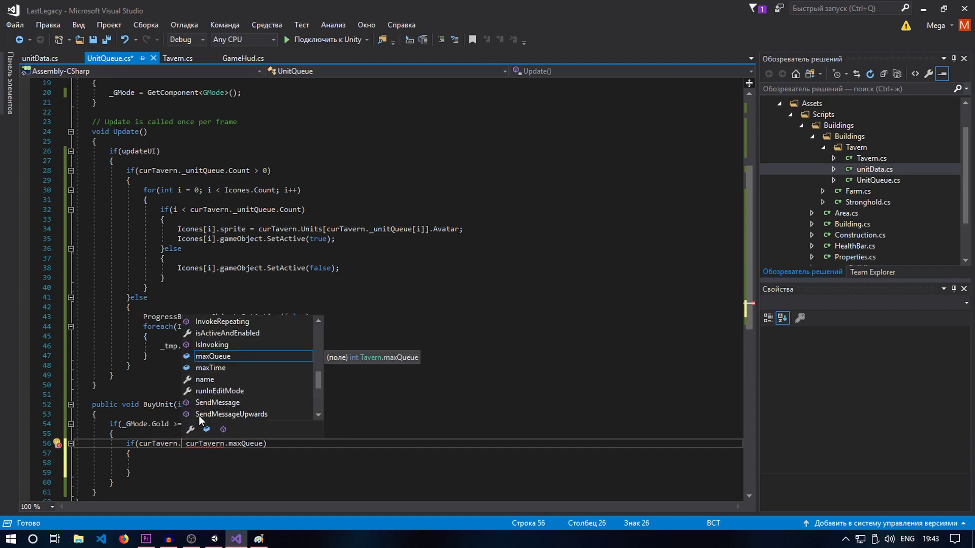
pyautogui.write('_')
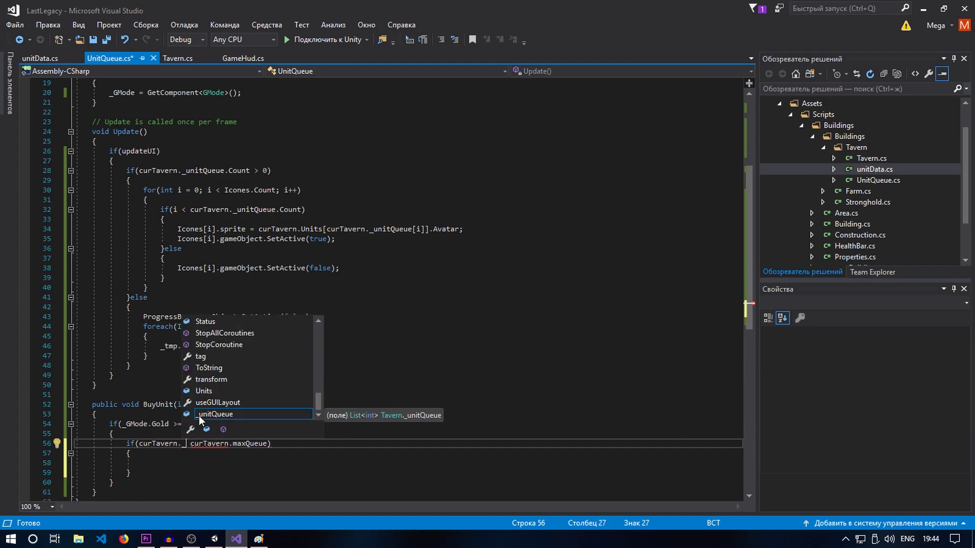
pyautogui.press('Tab')
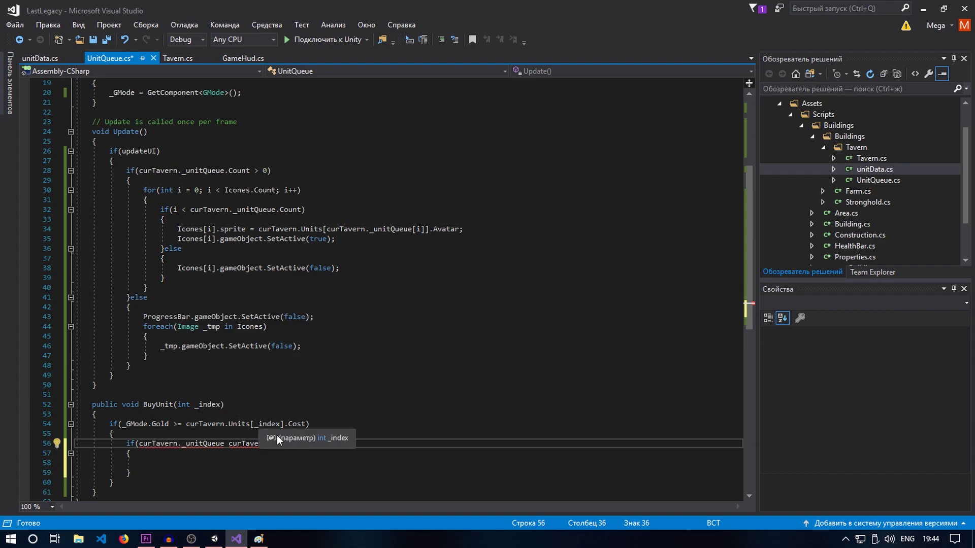
pyautogui.write('.cou')
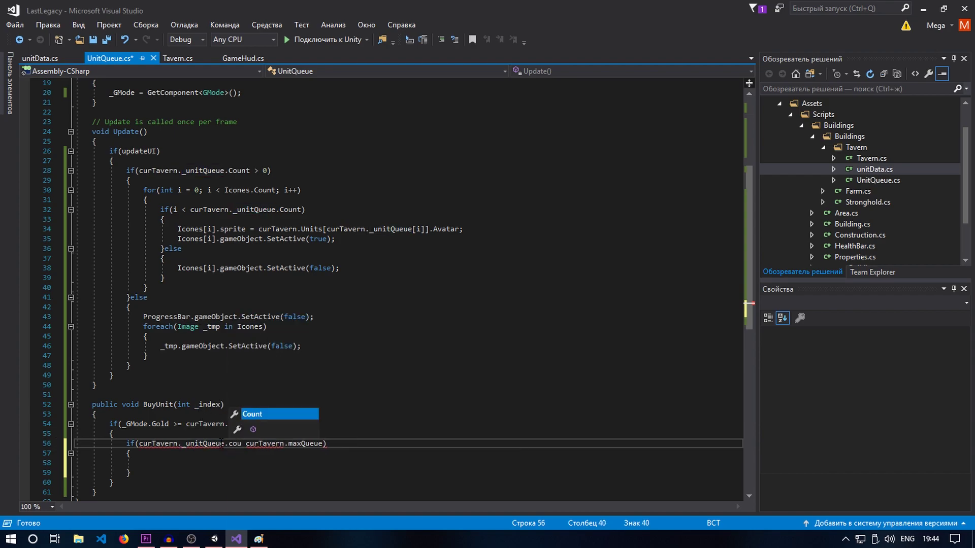
pyautogui.press('Tab')
pyautogui.write('>')
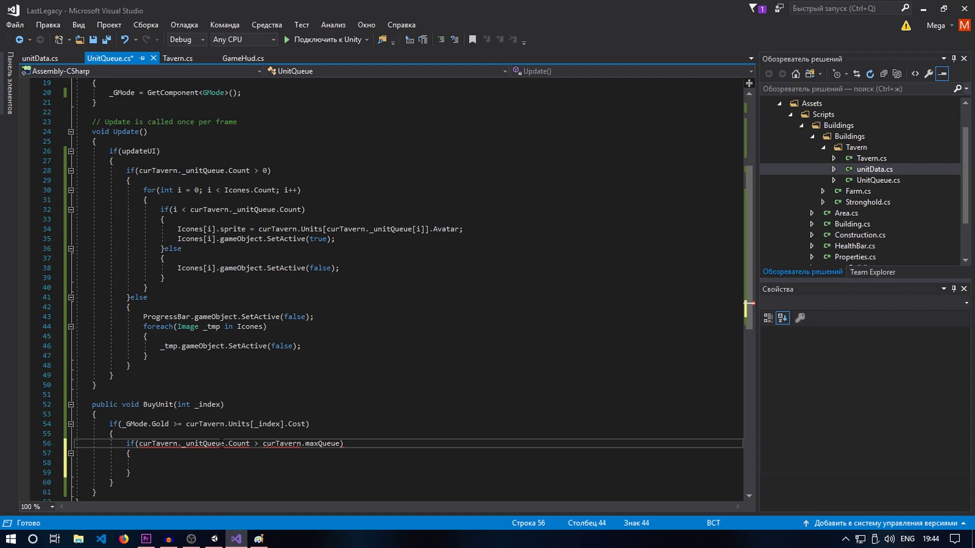
pyautogui.hotkey('ctrl', 's')
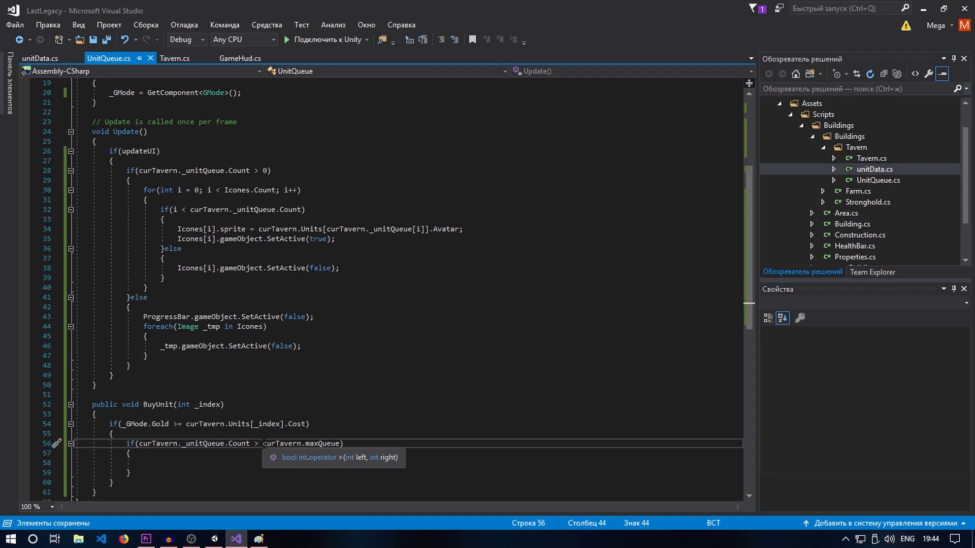
pyautogui.write('=')
pyautogui.hotkey('ctrl', 's')
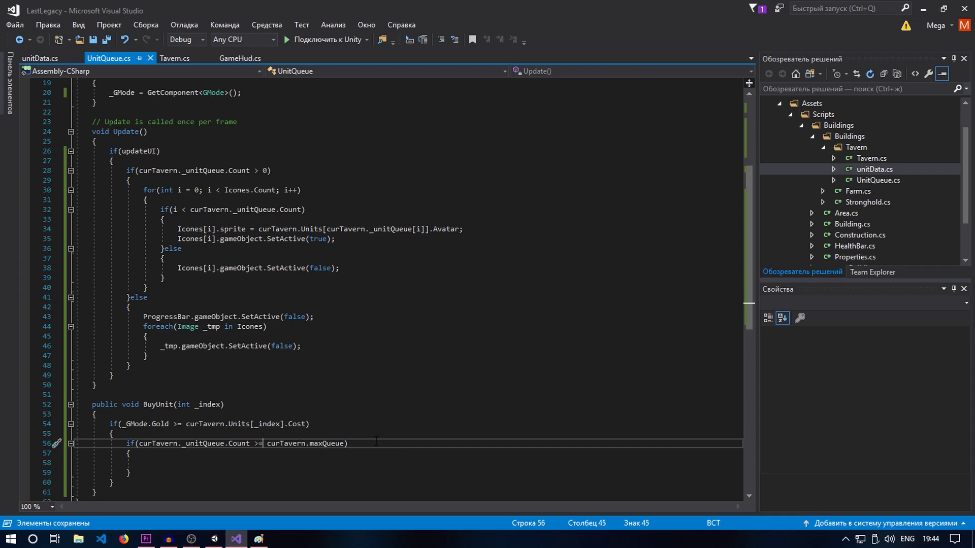
# Change the line 56 queue check operator from >= to < and save
pyautogui.moveTo(230, 444)
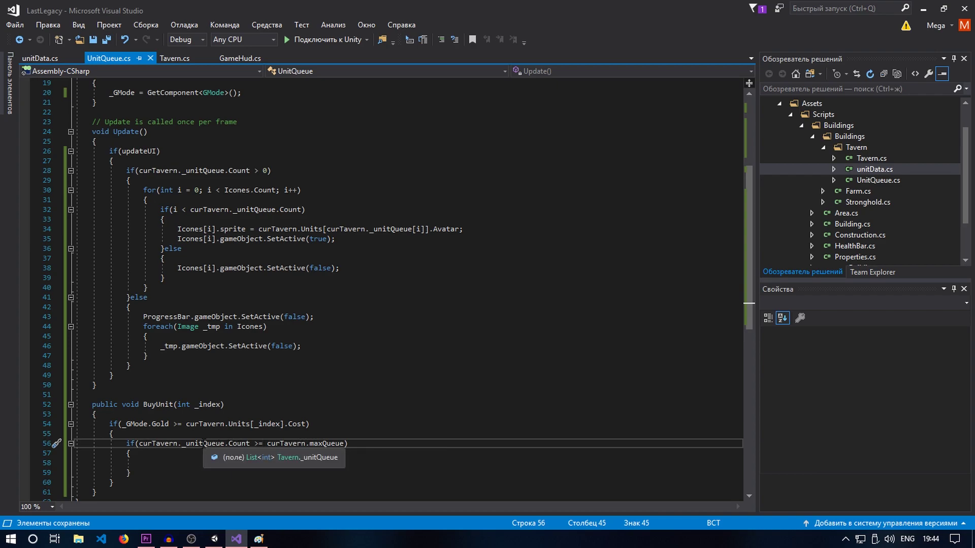
pyautogui.moveTo(310, 444); pyautogui.dragTo(344, 444)
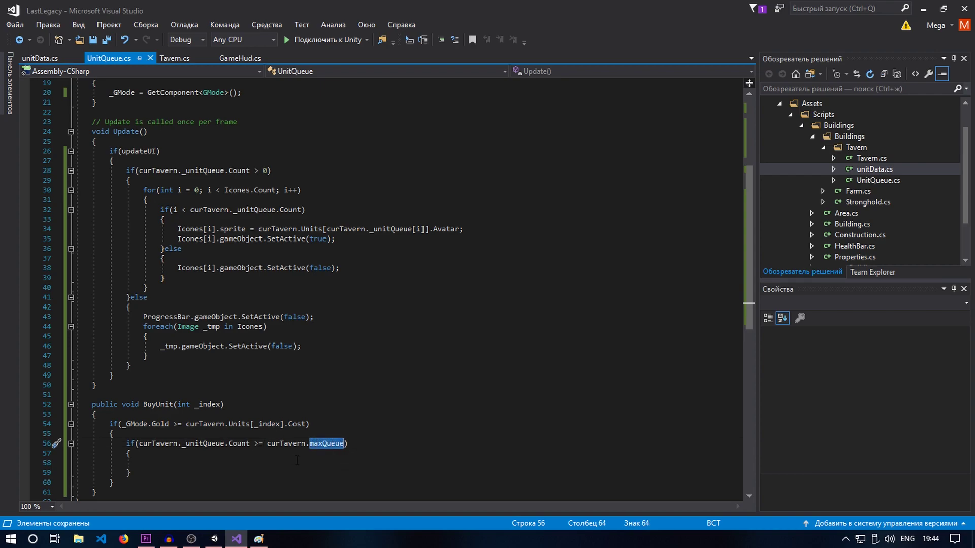
pyautogui.moveTo(182, 443); pyautogui.dragTo(248, 443)
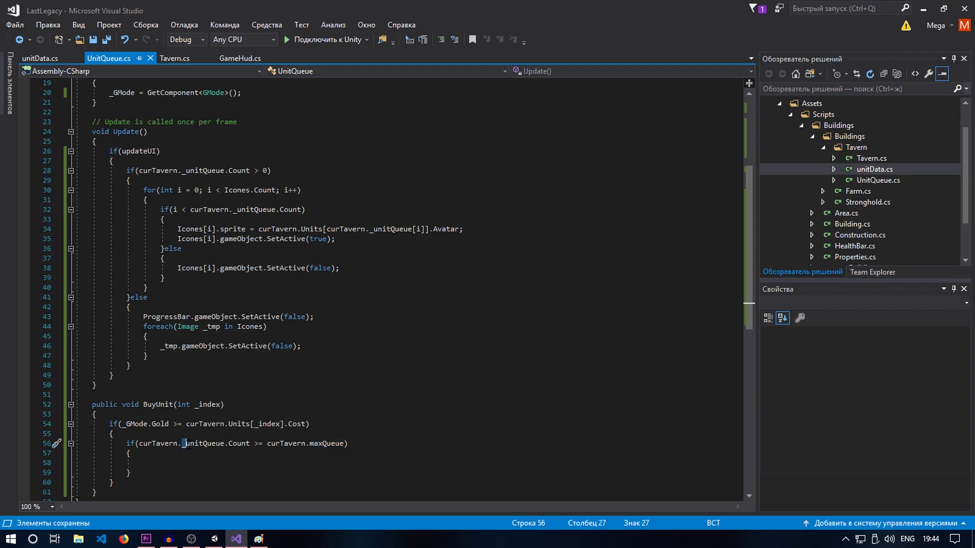
pyautogui.click(235, 443)
pyautogui.moveTo(236, 445)
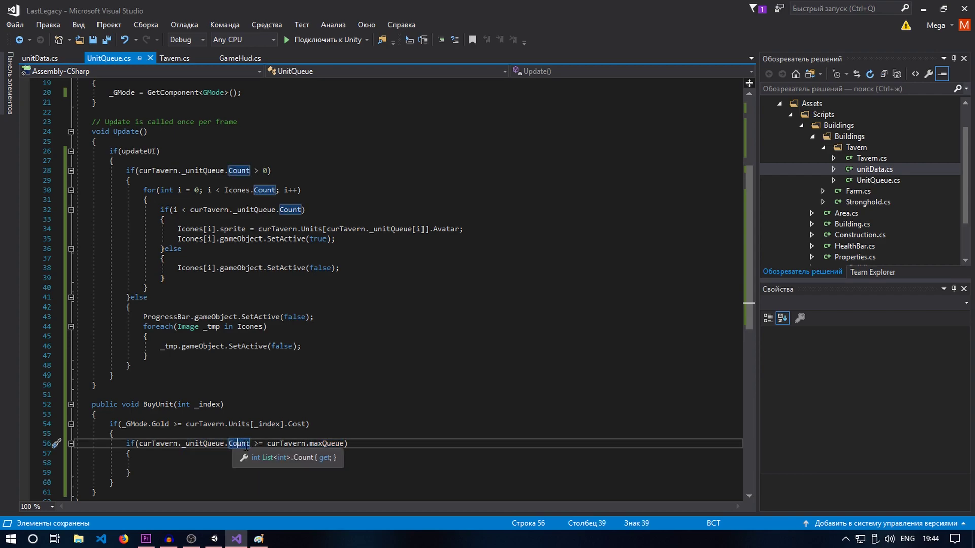
pyautogui.moveTo(324, 445)
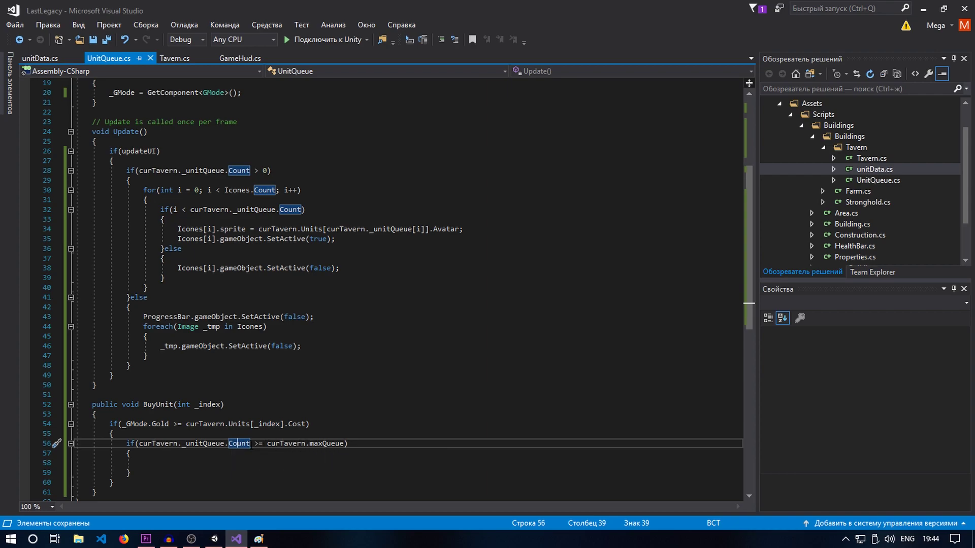
pyautogui.click(257, 444)
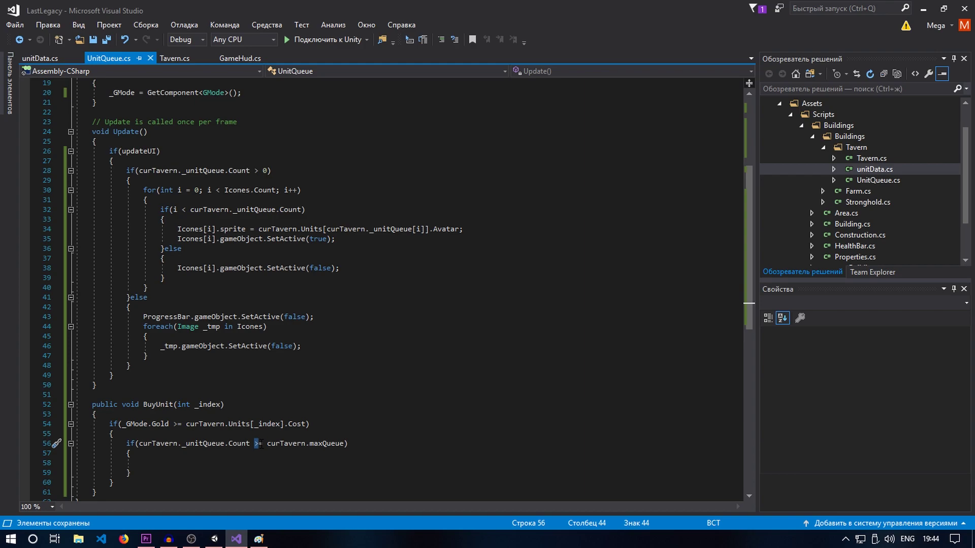
pyautogui.moveTo(259, 443)
pyautogui.press('Delete')
pyautogui.press('Delete')
pyautogui.write('<')
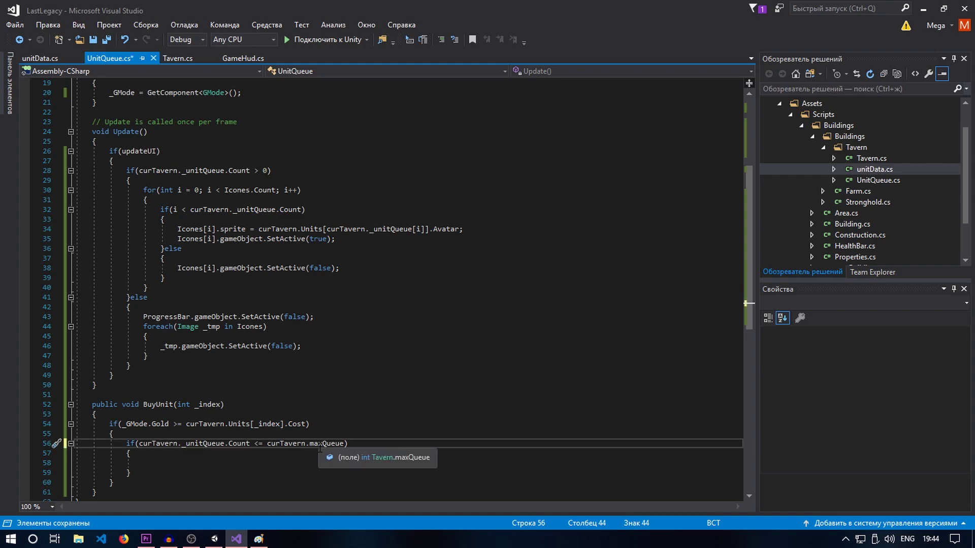
pyautogui.hotkey('ctrl', 's')
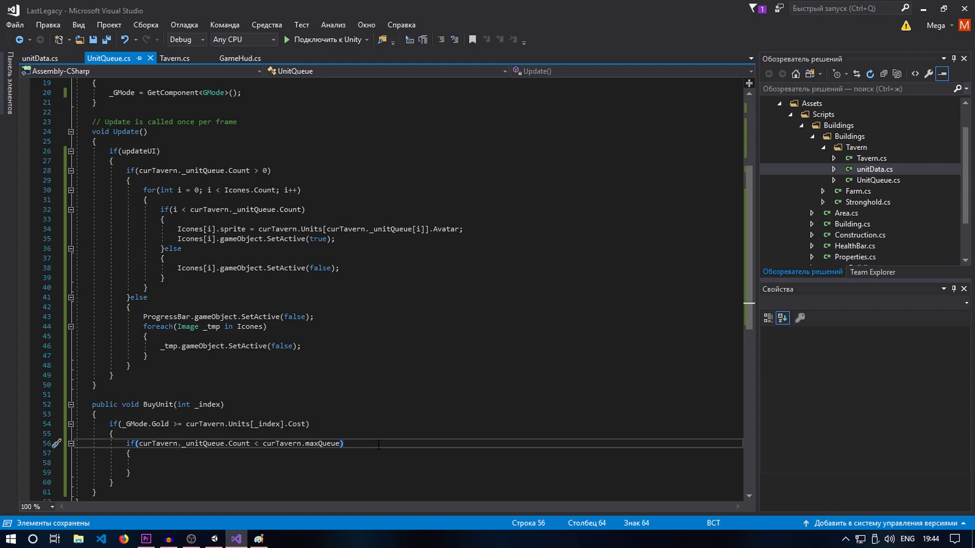
# Review the Count < maxQueue condition and move into the empty body on line 58
pyautogui.click(315, 446)
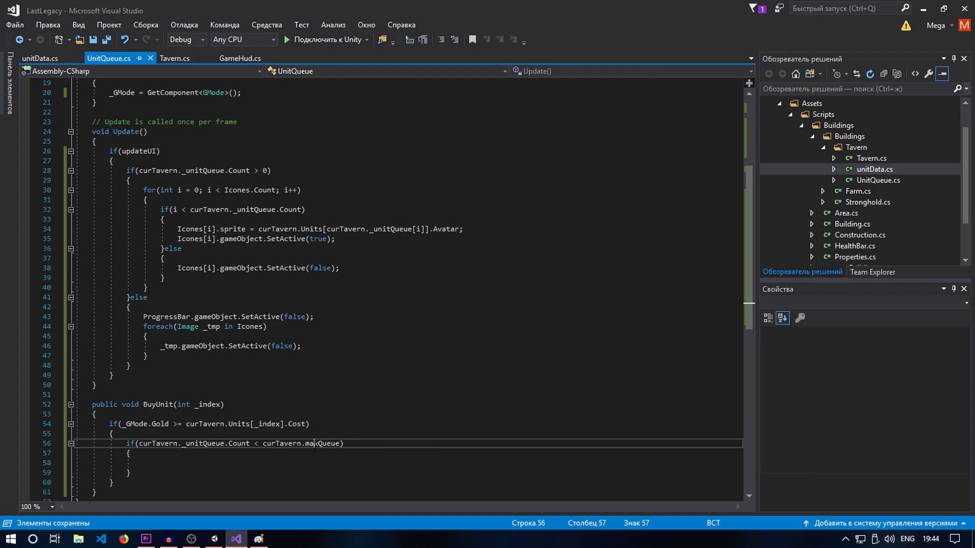
pyautogui.click(232, 443)
pyautogui.moveTo(245, 447)
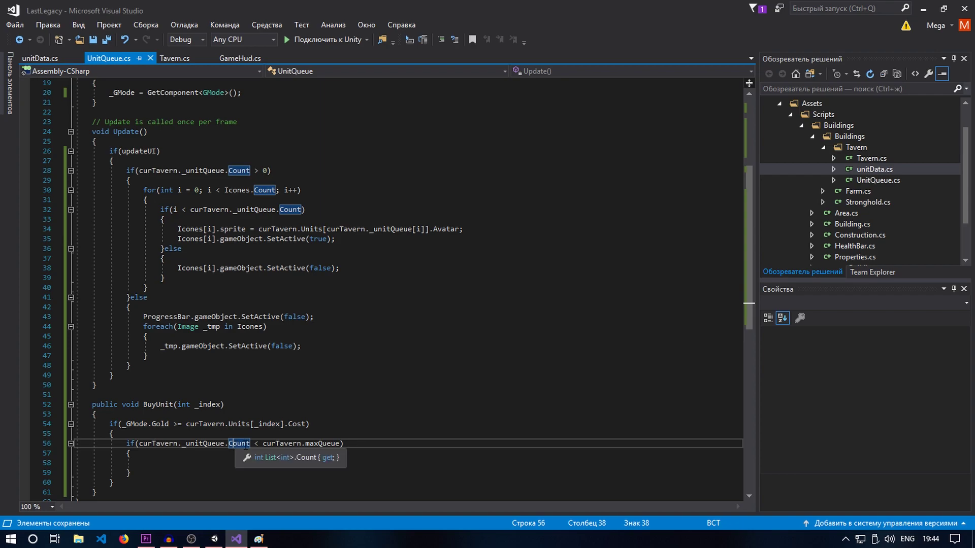
pyautogui.moveTo(328, 446)
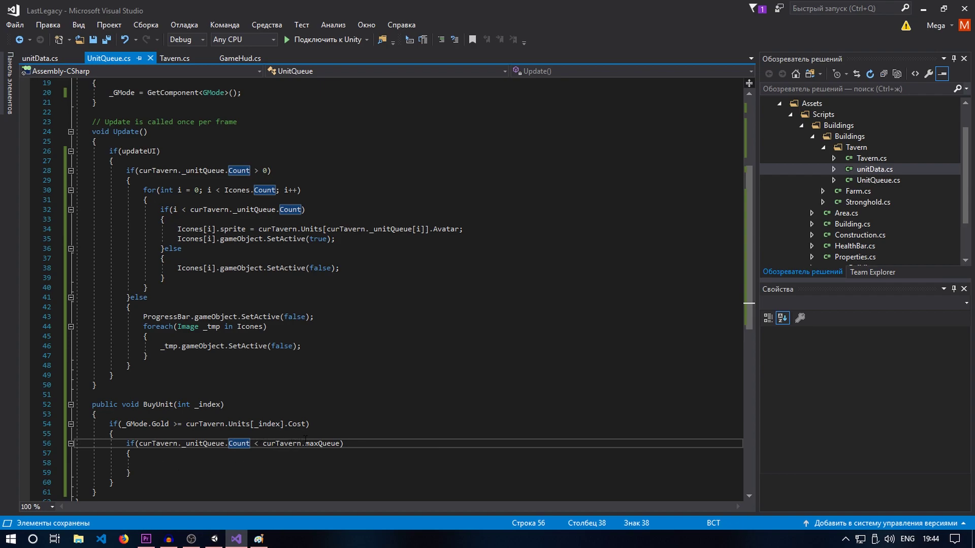
pyautogui.moveTo(139, 443); pyautogui.dragTo(341, 443)
pyautogui.doubleClick(227, 442)
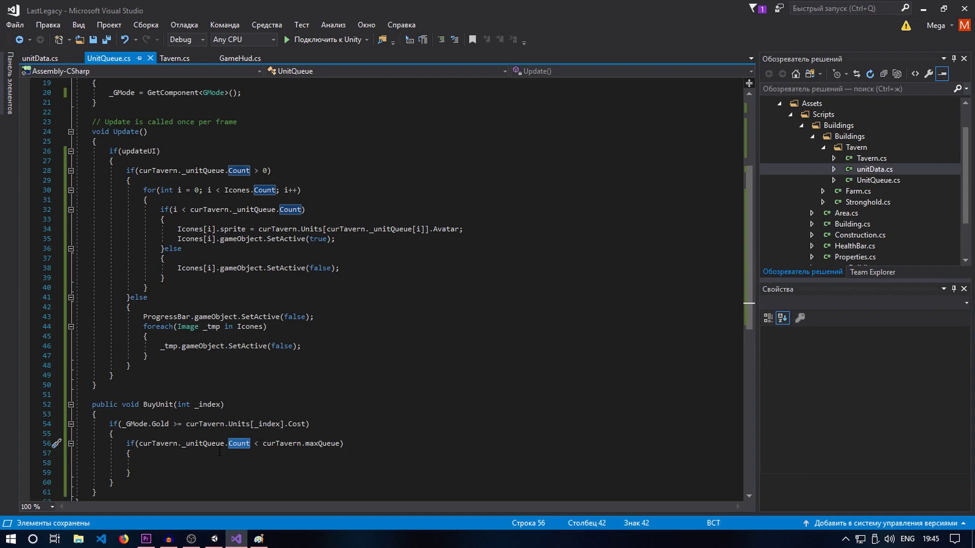
pyautogui.click(182, 464)
pyautogui.click(255, 445)
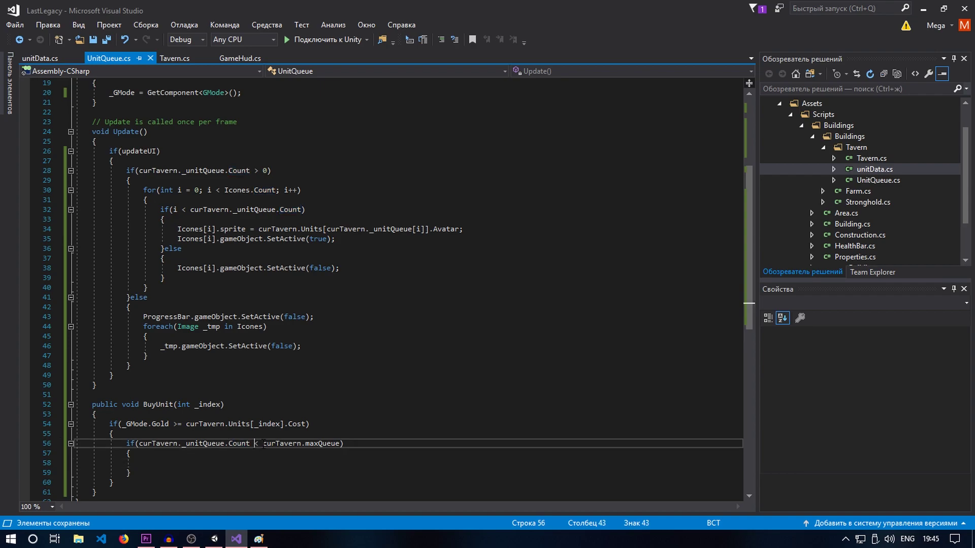
pyautogui.hotkey('ctrl', '-')
pyautogui.click(257, 445)
pyautogui.click(302, 463)
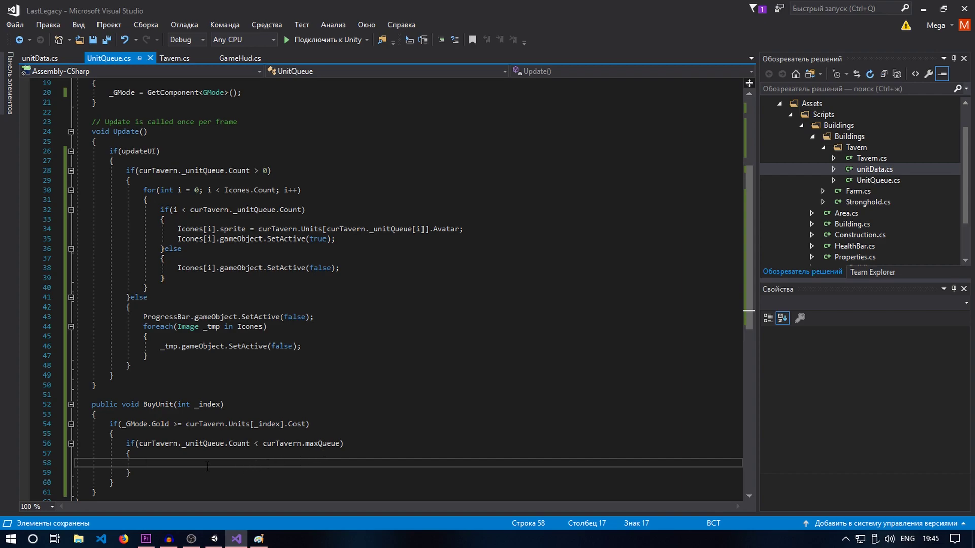
# Add curTavern._unitQueue.Add(_index); inside the queue check and save
pyautogui.write('curv')
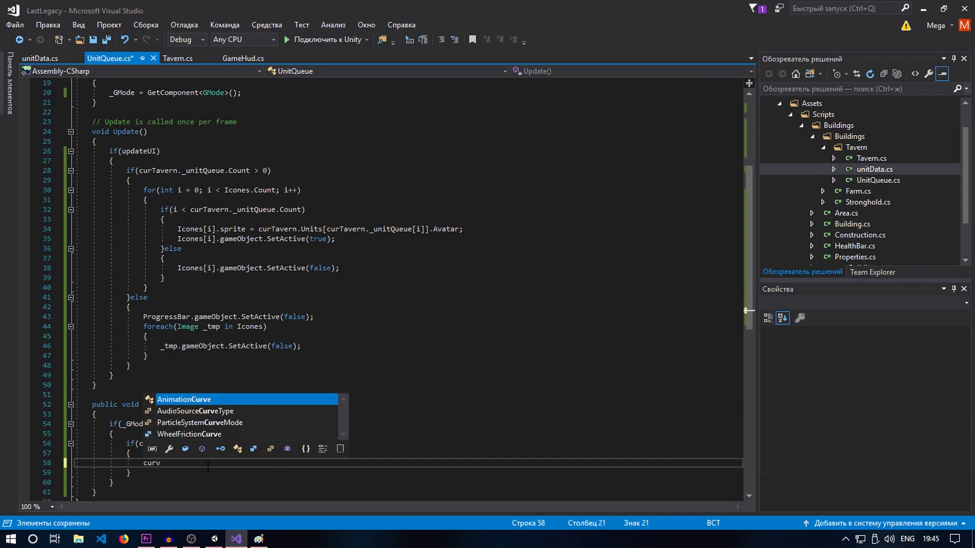
pyautogui.press('BackSpace')
pyautogui.press('Escape')
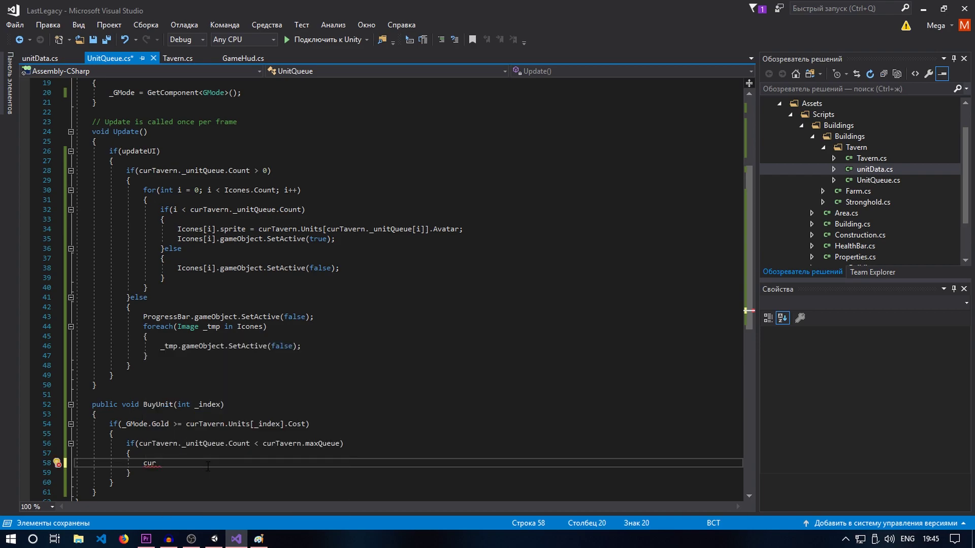
pyautogui.write('Tavern._')
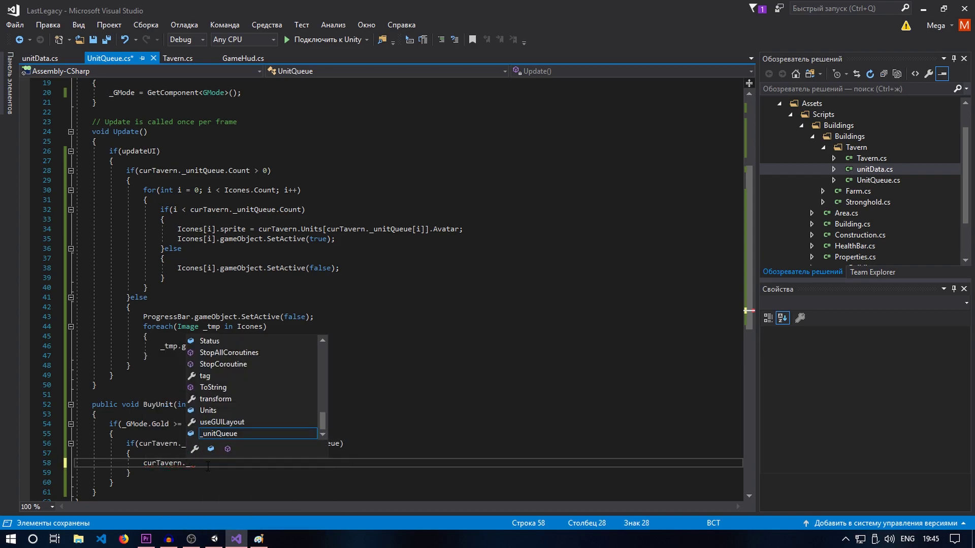
pyautogui.press('Tab')
pyautogui.write('.add')
pyautogui.press('Escape')
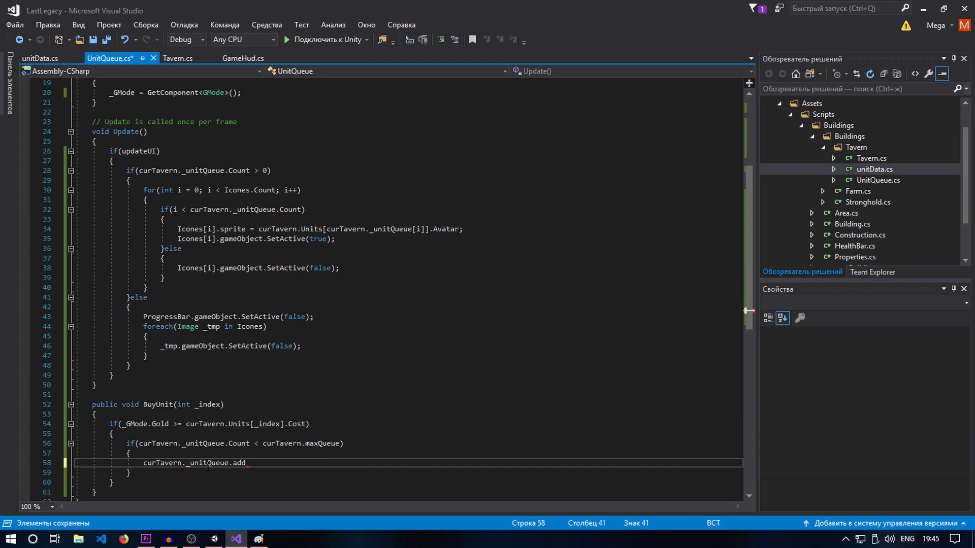
pyautogui.write('();')
pyautogui.hotkey('ctrl', 's')
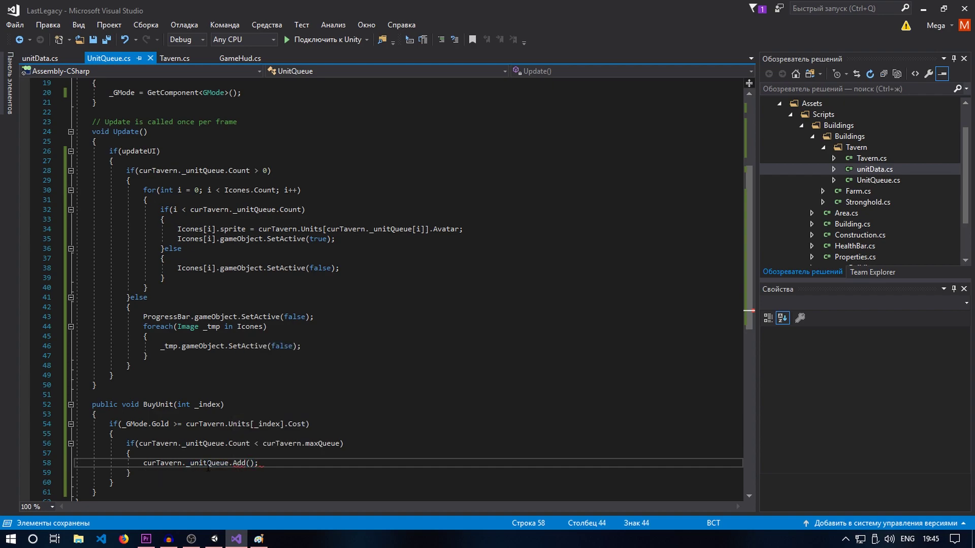
pyautogui.press('Left')
pyautogui.press('Left')
pyautogui.write('_index')
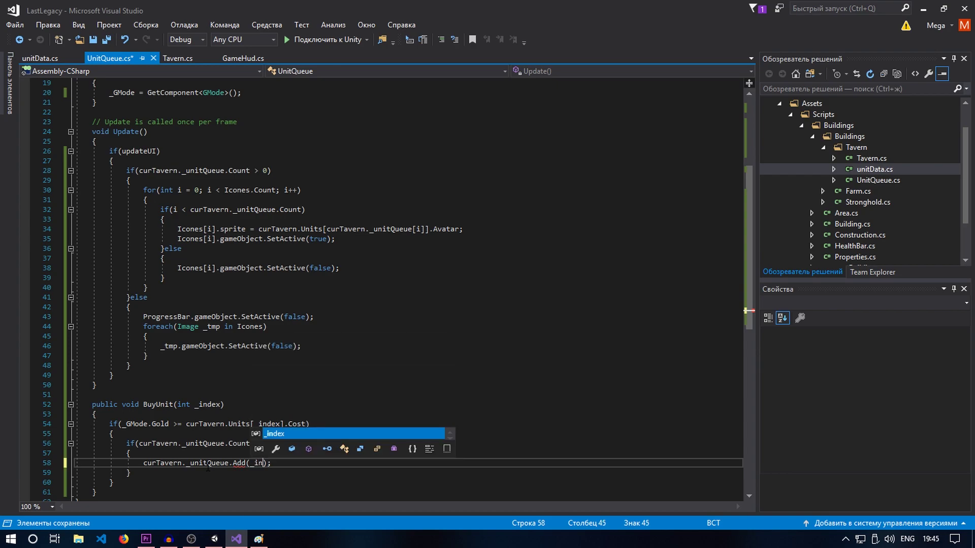
pyautogui.press('End')
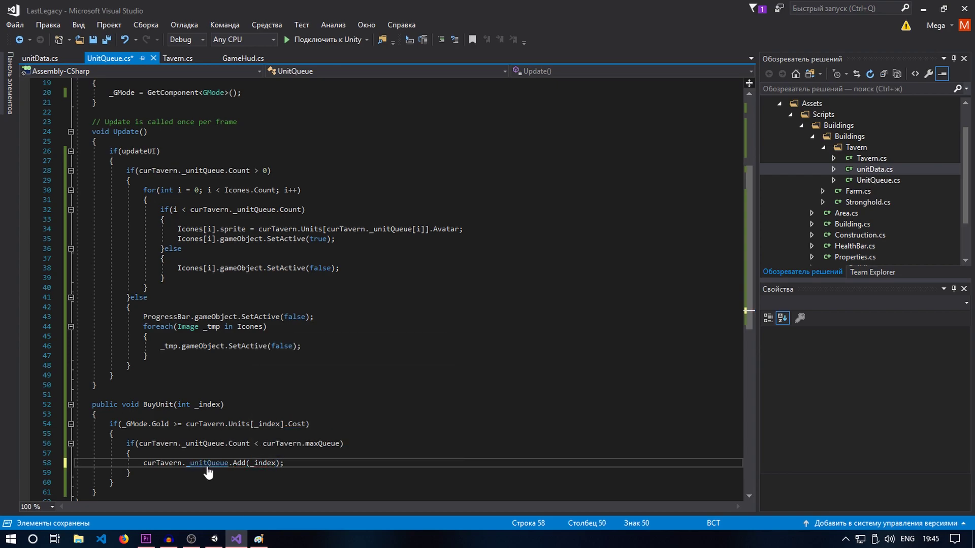
pyautogui.hotkey('ctrl', 's')
# After checking the updateUI field declaration, add updateUI = true; after the Add call and save
pyautogui.scroll(-2, 365, 346)
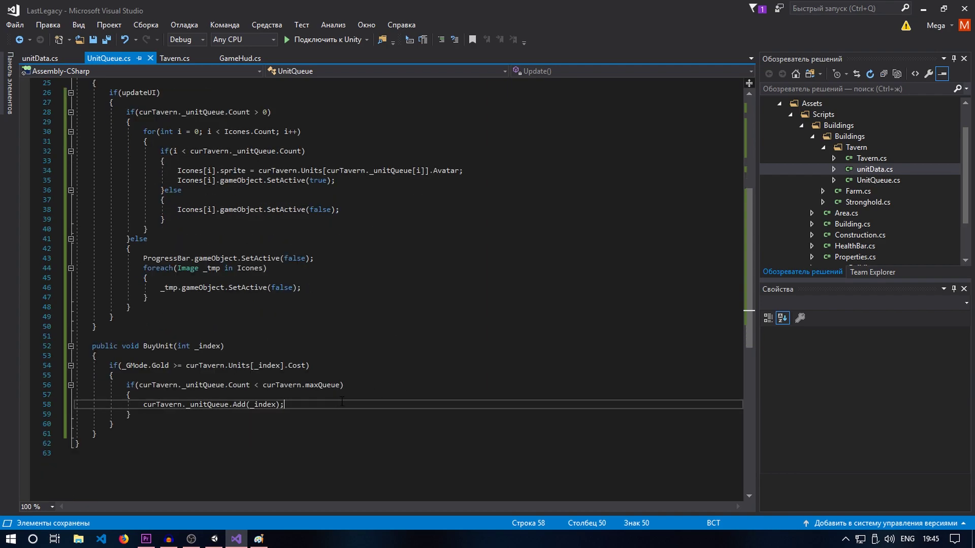
pyautogui.scroll(1, 342, 401)
pyautogui.scroll(1, 353, 348)
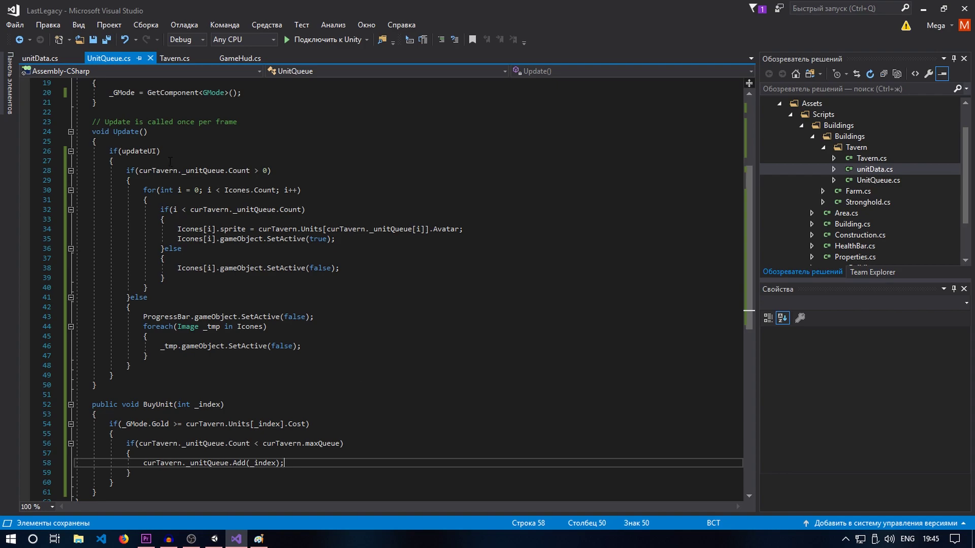
pyautogui.scroll(4, 305, 305)
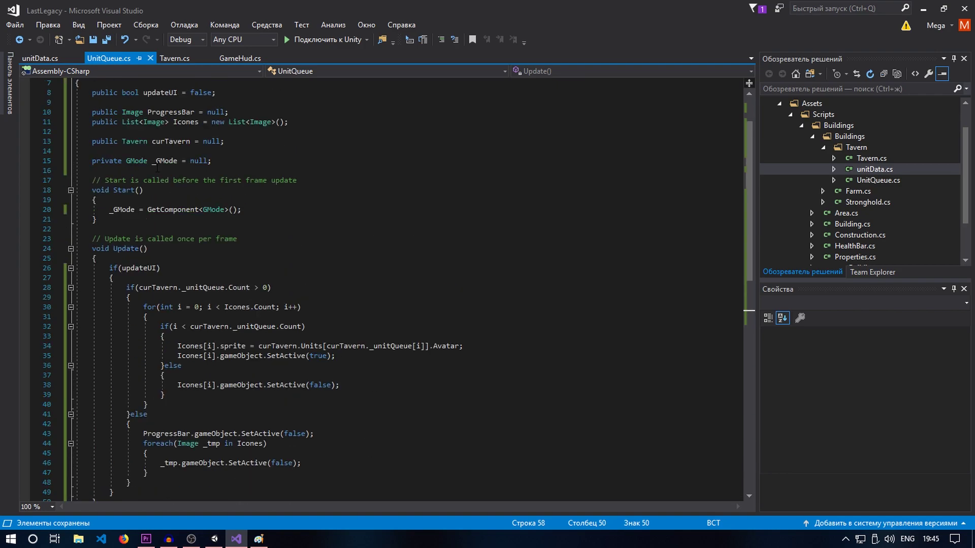
pyautogui.scroll(2, 161, 156)
pyautogui.doubleClick(146, 153)
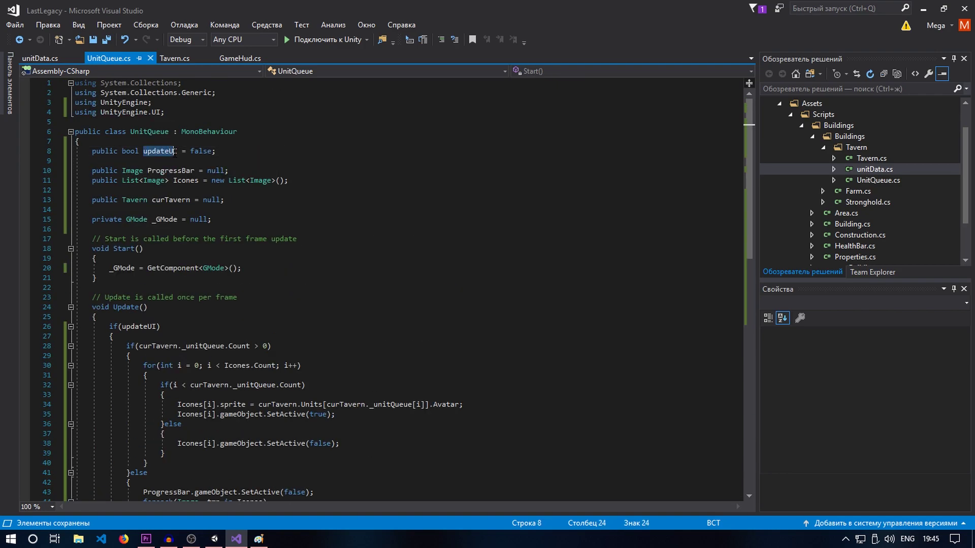
pyautogui.scroll(-4, 146, 154)
pyautogui.scroll(-4, 381, 289)
pyautogui.click(299, 405)
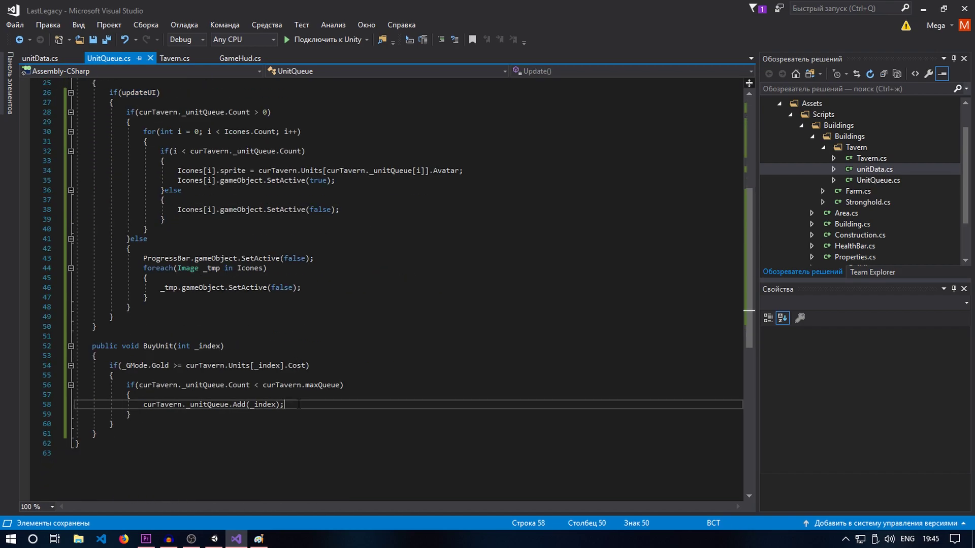
pyautogui.press('Return')
pyautogui.write('updateUI')
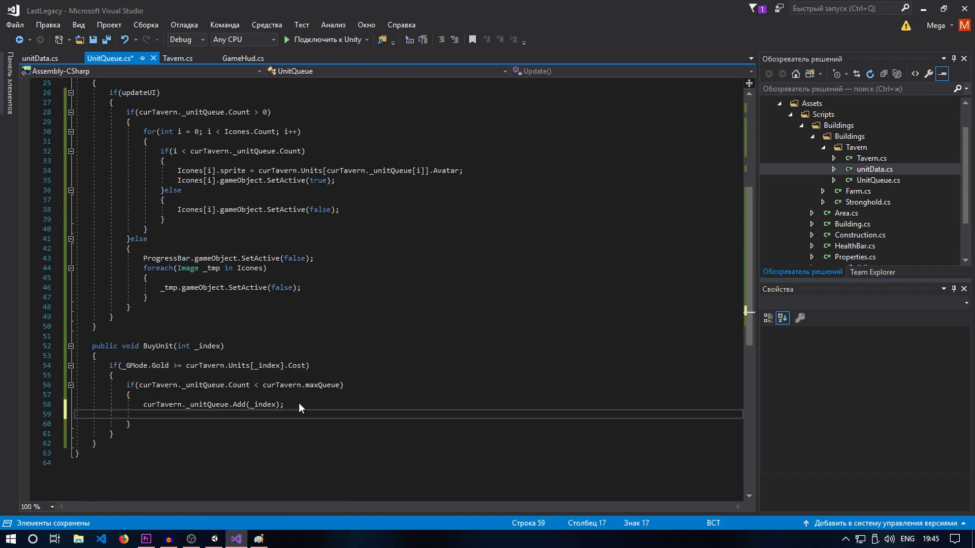
pyautogui.write(' = true')
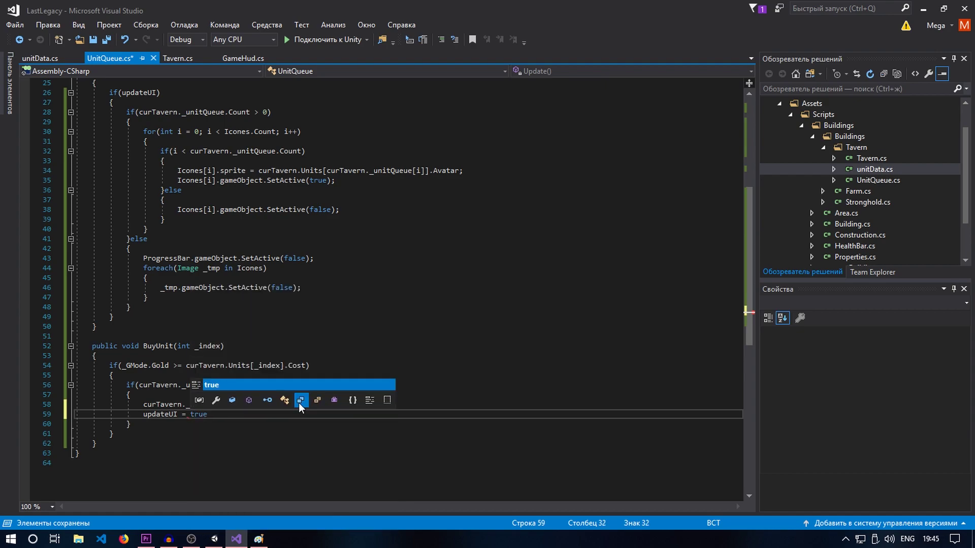
pyautogui.write(';')
pyautogui.hotkey('ctrl', 's')
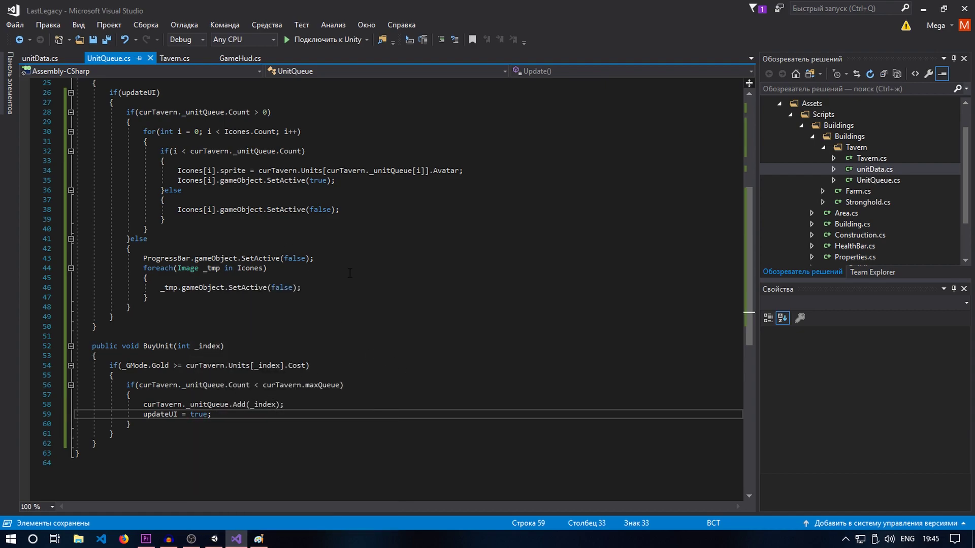
pyautogui.scroll(3, 350, 273)
# Add _unitQueue.RemoveAt(0); after the curTime reset on line 35 of Tavern.cs and save
pyautogui.click(169, 60)
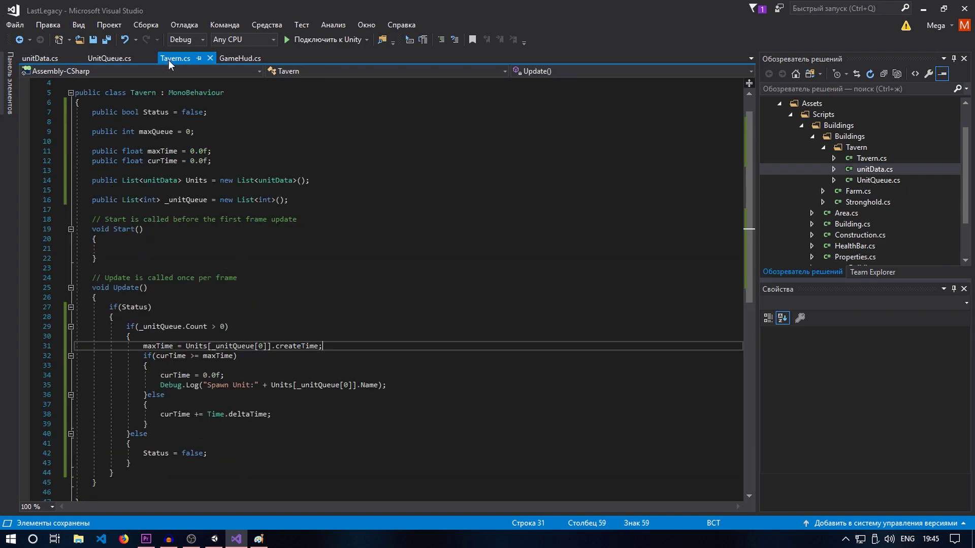
pyautogui.scroll(-4, 254, 289)
pyautogui.click(242, 258)
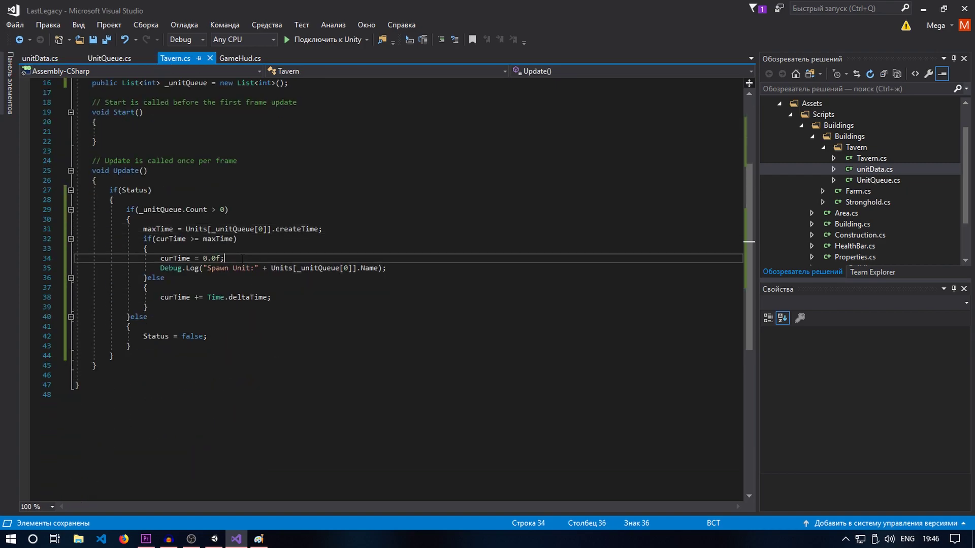
pyautogui.press('Return')
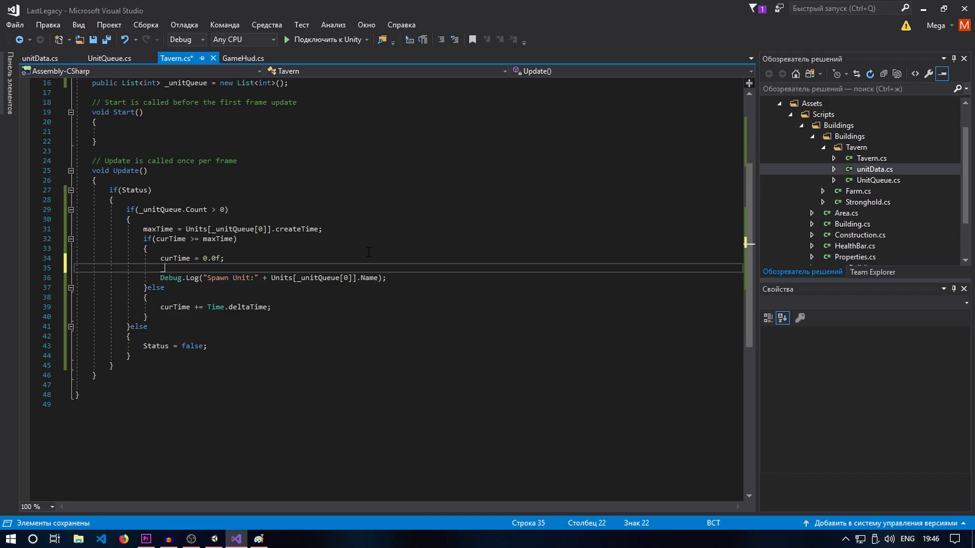
pyautogui.write('_unitQueue.')
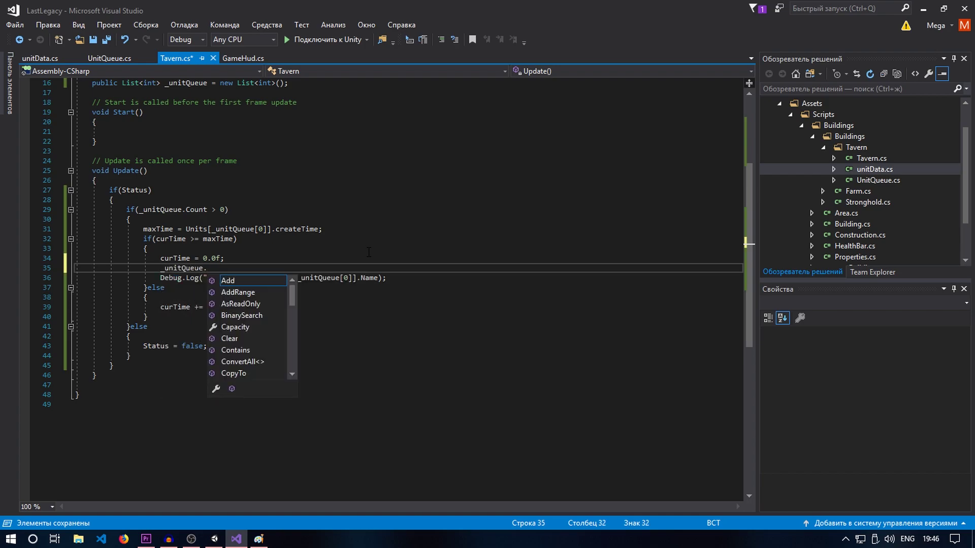
pyautogui.write('re')
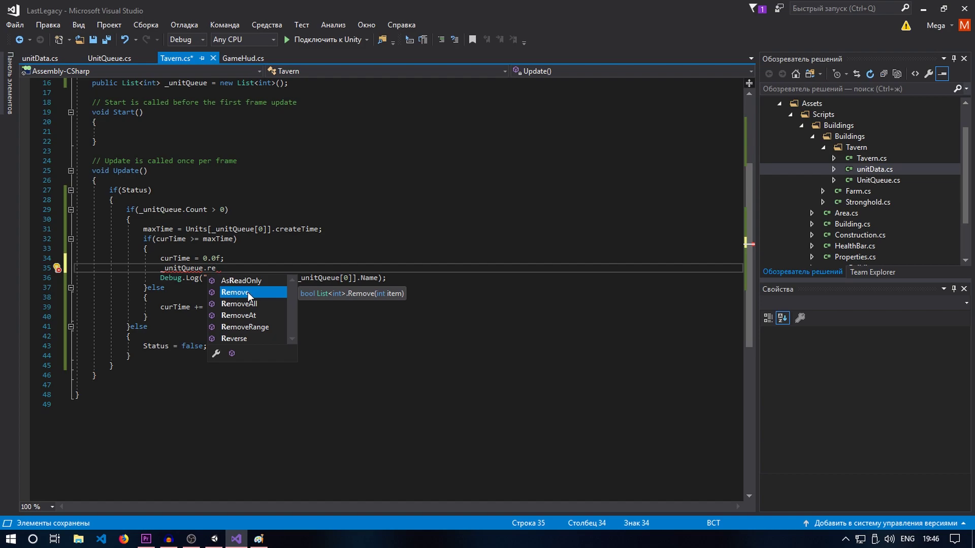
pyautogui.click(243, 327)
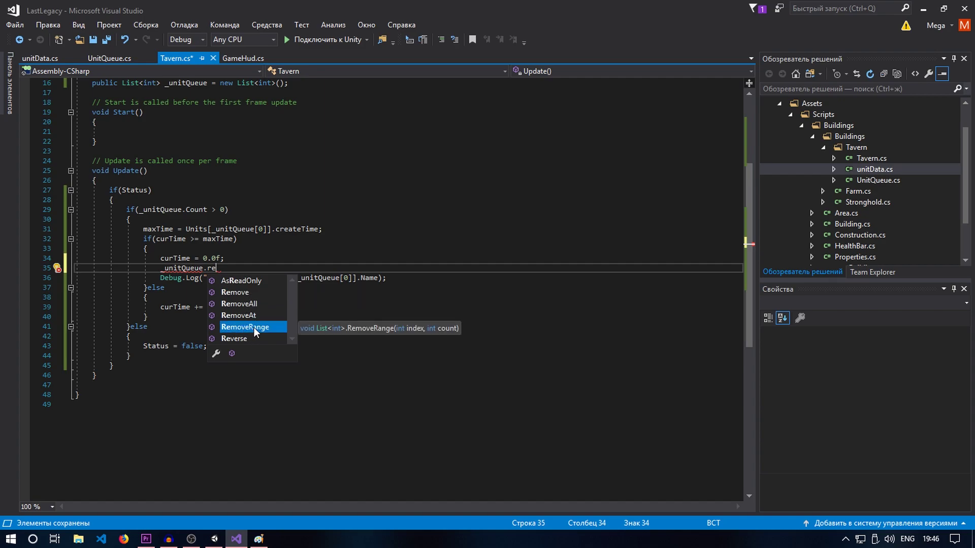
pyautogui.click(245, 316)
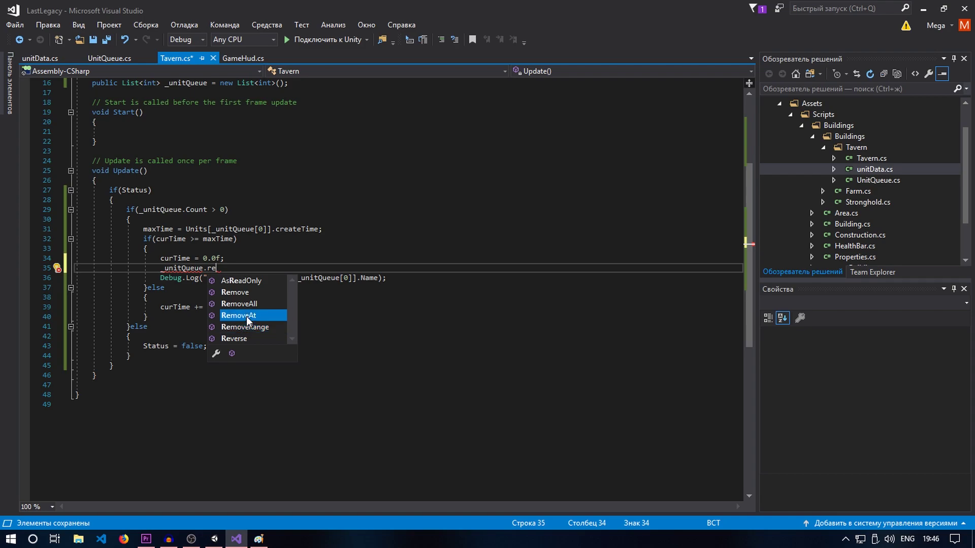
pyautogui.doubleClick(251, 316)
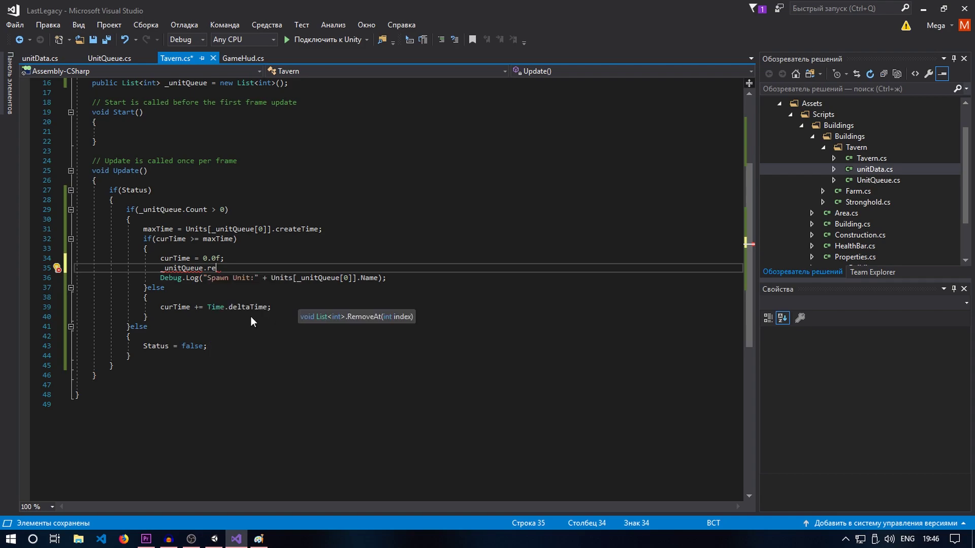
pyautogui.write('(')
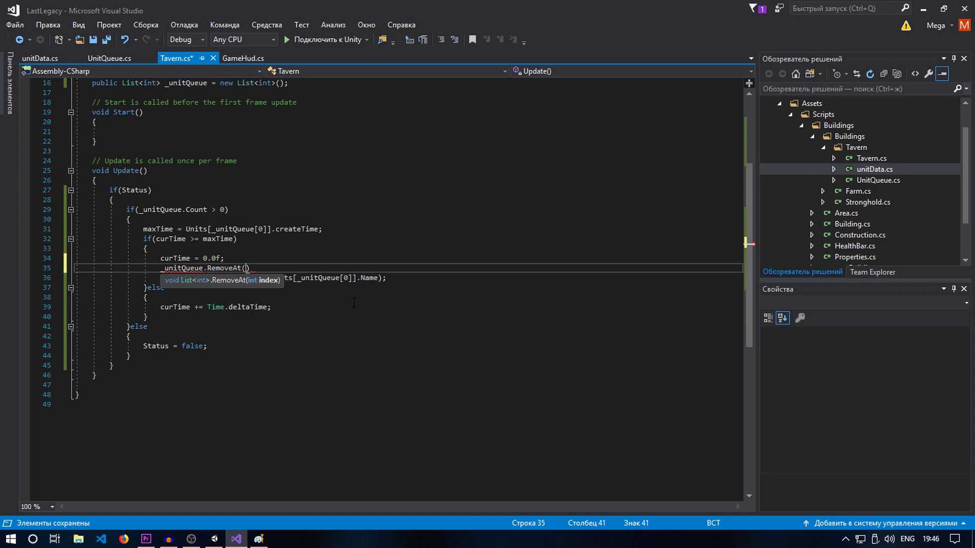
pyautogui.write('0);')
pyautogui.hotkey('ctrl', 's')
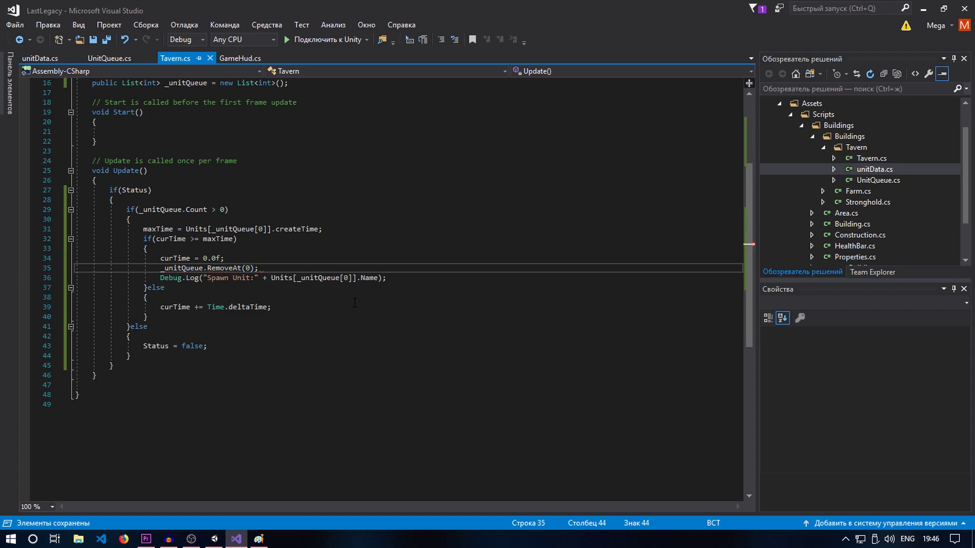
# Glance at the GameHud script, then return to Tavern.cs
pyautogui.scroll(4, 354, 303)
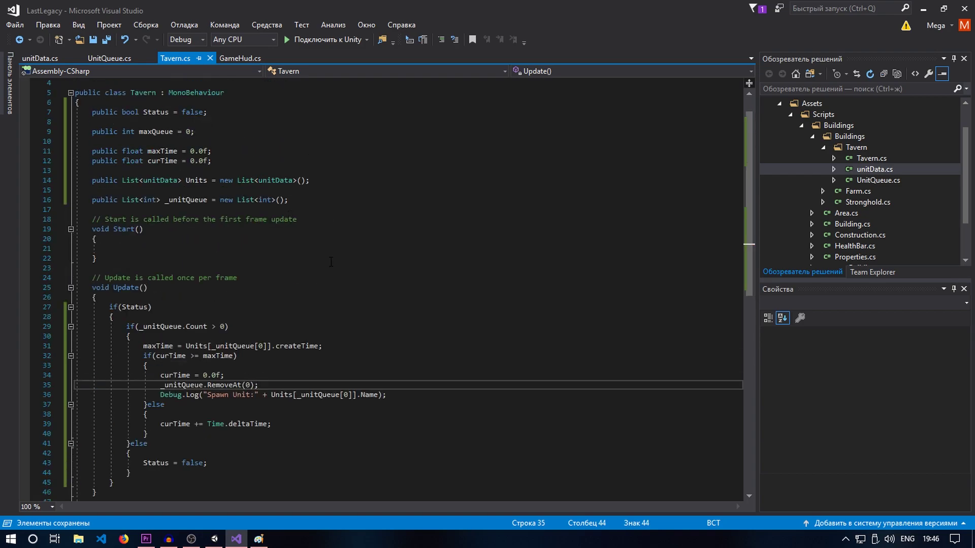
pyautogui.click(238, 58)
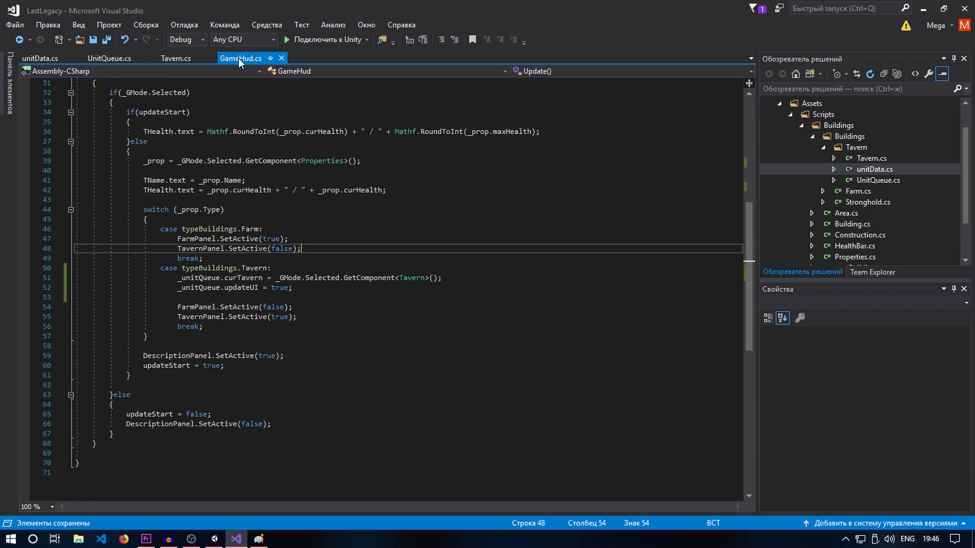
pyautogui.click(184, 59)
# Test the Farm button in the running game, then stop play and read the Console errors
pyautogui.click(216, 540)
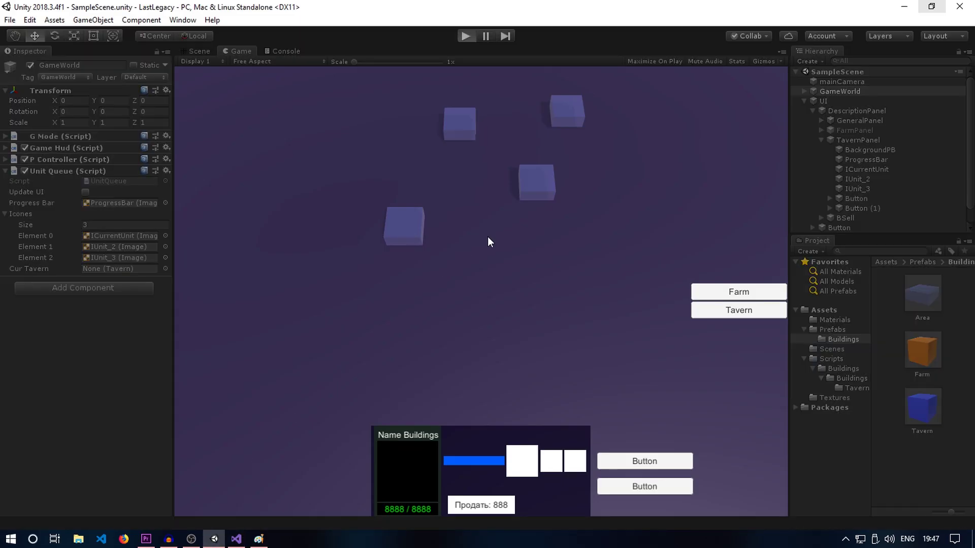
pyautogui.click(714, 295)
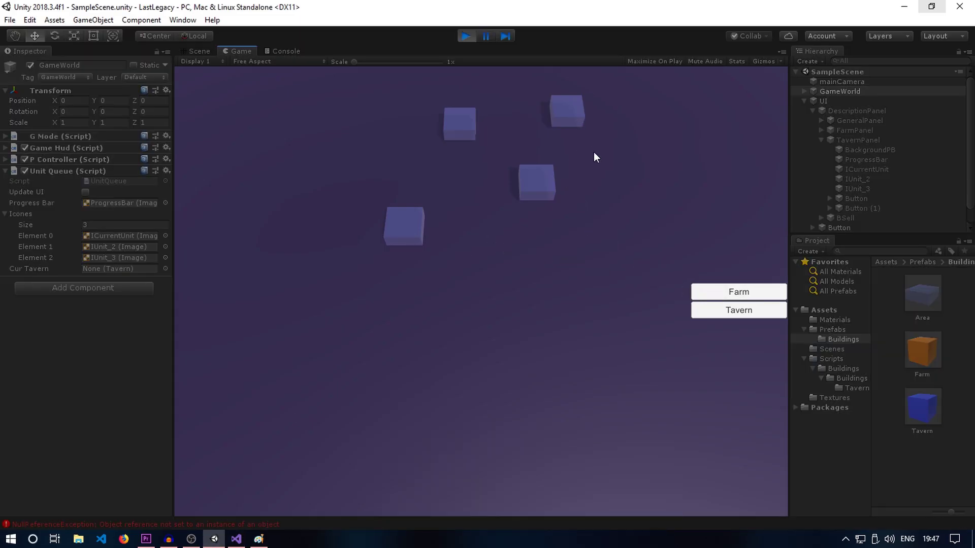
pyautogui.click(710, 297)
pyautogui.click(464, 36)
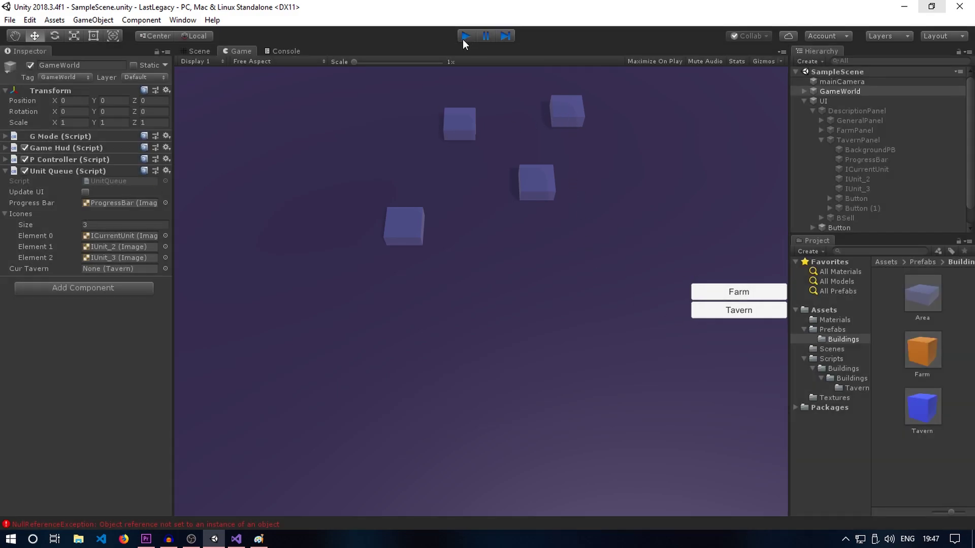
pyautogui.click(285, 51)
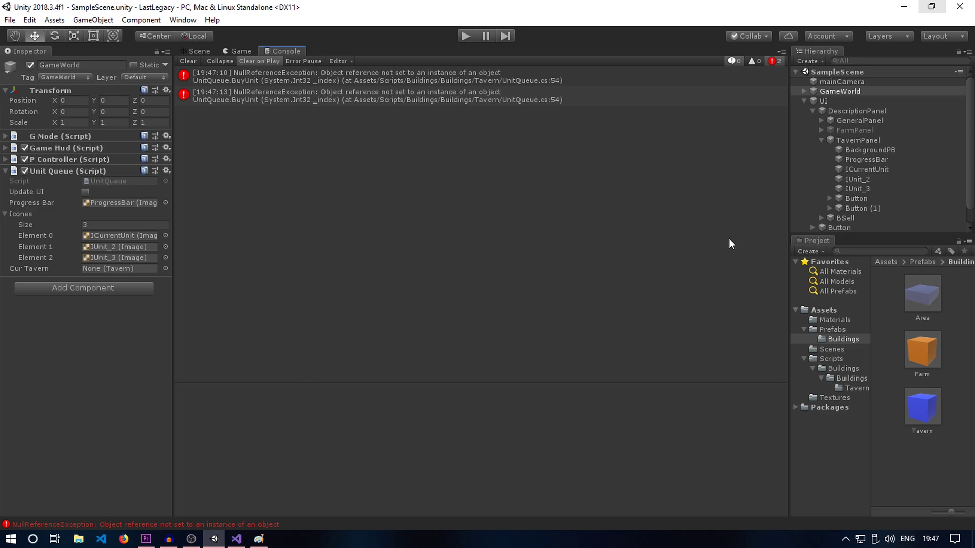
# Assign GameWorld as the On Click target of the buy buttons Button and Button (1)
pyautogui.click(856, 198)
pyautogui.click(188, 61)
pyautogui.click(50, 422)
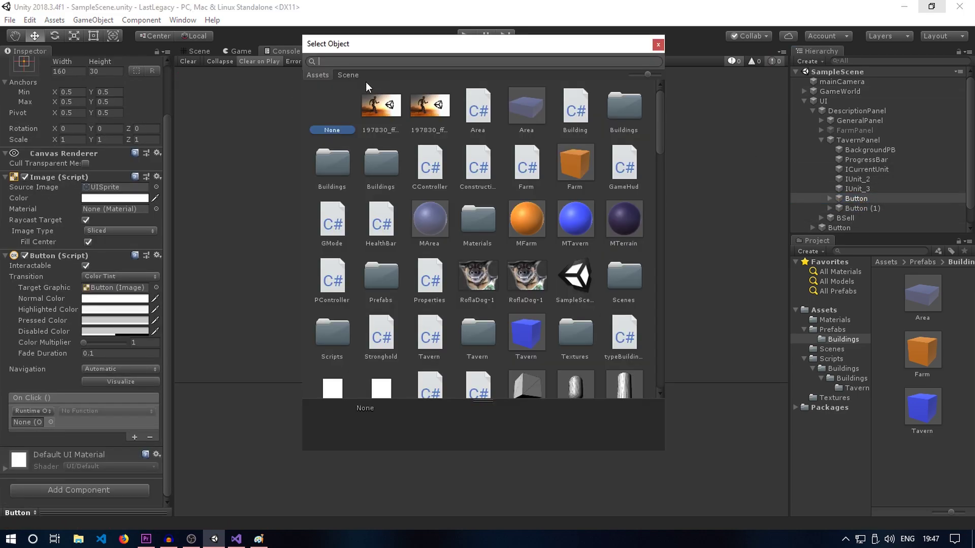
pyautogui.click(106, 411)
pyautogui.click(862, 208)
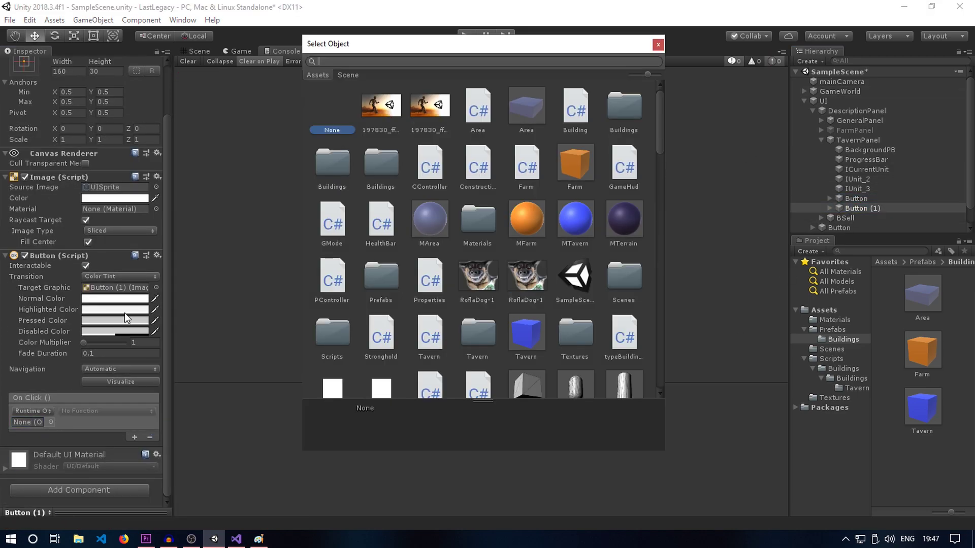
pyautogui.click(347, 74)
pyautogui.doubleClick(447, 227)
pyautogui.click(106, 411)
pyautogui.click(315, 323)
# Select a cube for the Tavern panel, exit play mode, and review the click event's function list
pyautogui.click(465, 36)
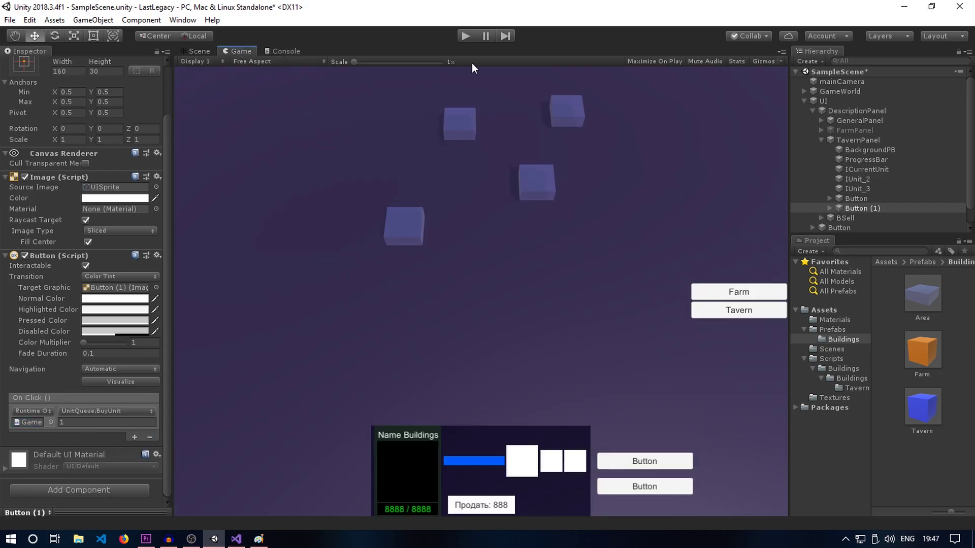
pyautogui.click(396, 235)
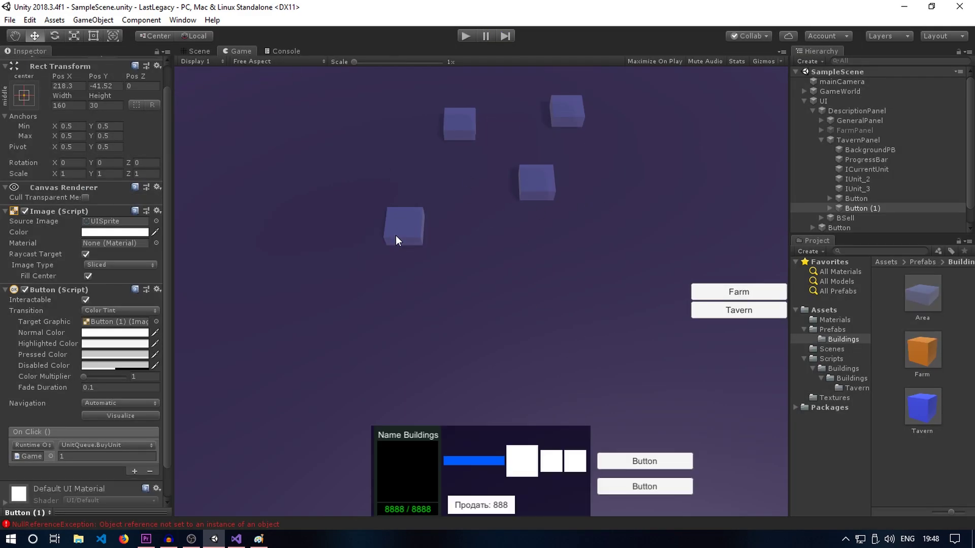
pyautogui.hotkey('ctrl', 'p')
pyautogui.hotkey('ctrl', 'shift', 'c')
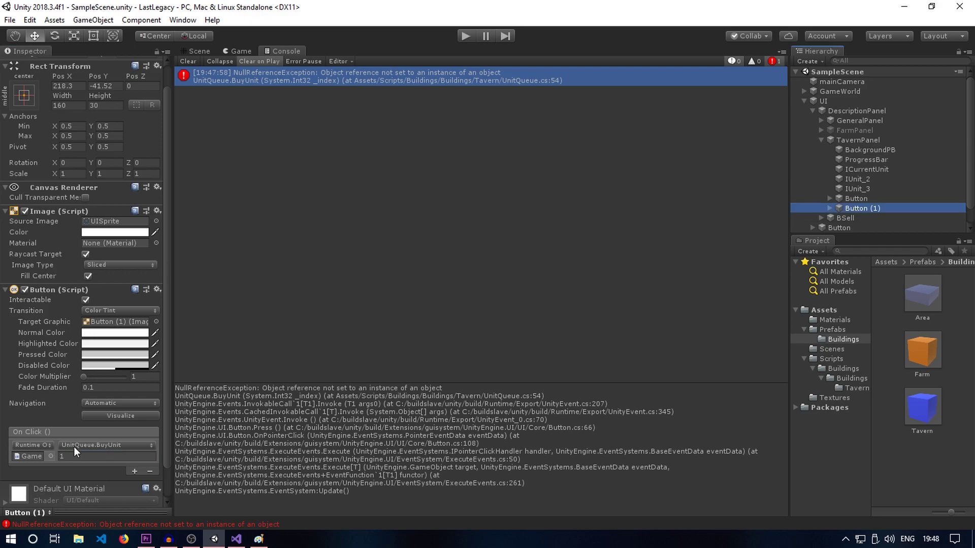
pyautogui.click(74, 446)
pyautogui.moveTo(97, 442)
pyautogui.click(221, 387)
# Save the scene and replay, testing Farm again; the NullReferenceException persists
pyautogui.hotkey('ctrl', 'p')
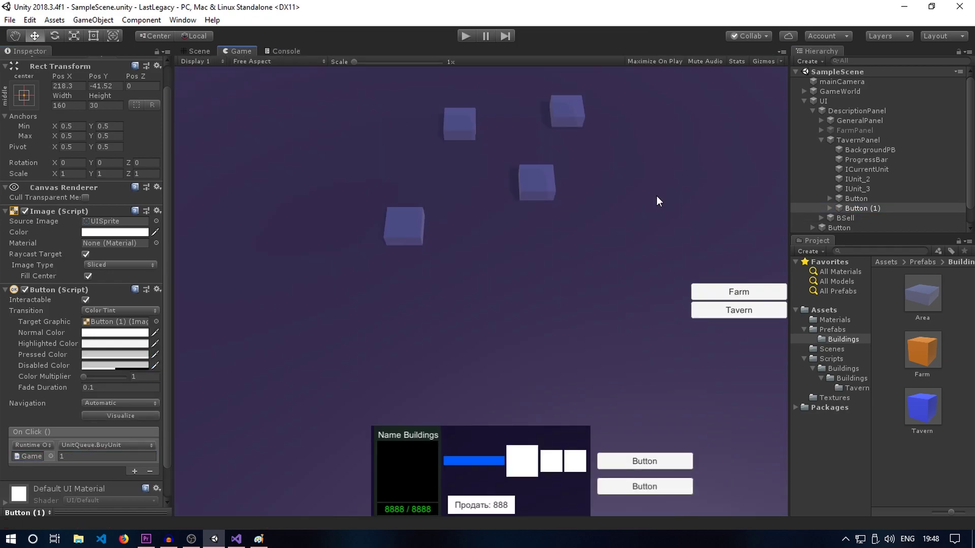
pyautogui.click(6, 148)
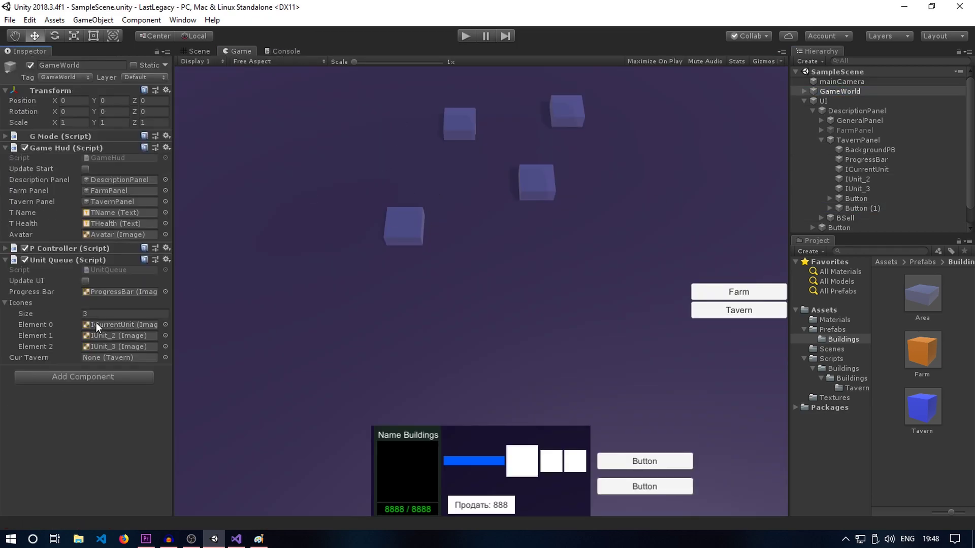
pyautogui.click(465, 36)
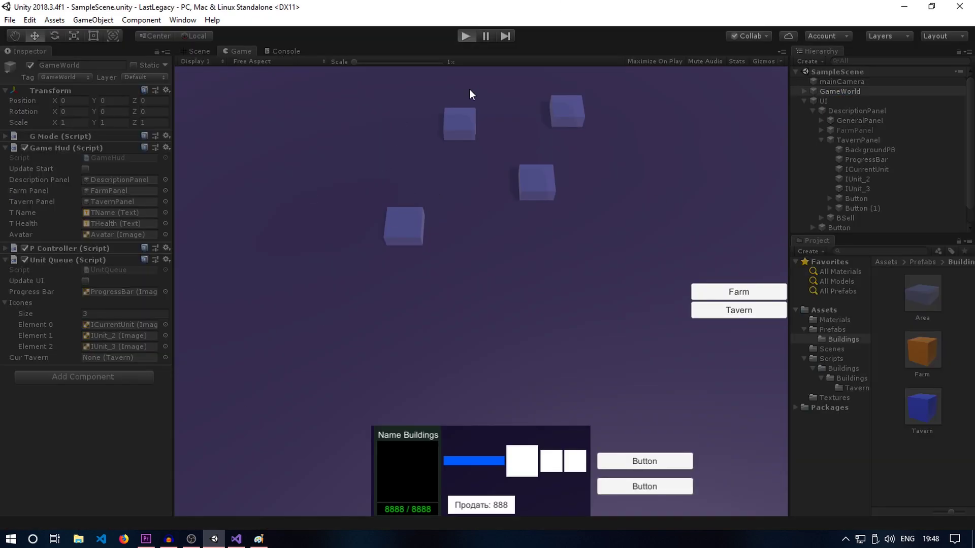
pyautogui.click(725, 296)
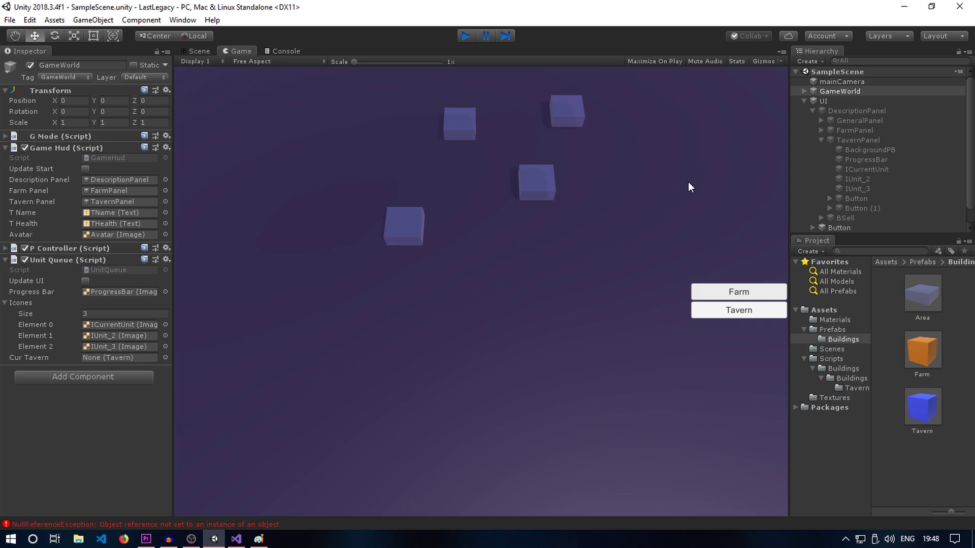
# Make Button (1)'s On Click call GameWorld's PController.StartBay
pyautogui.click(838, 210)
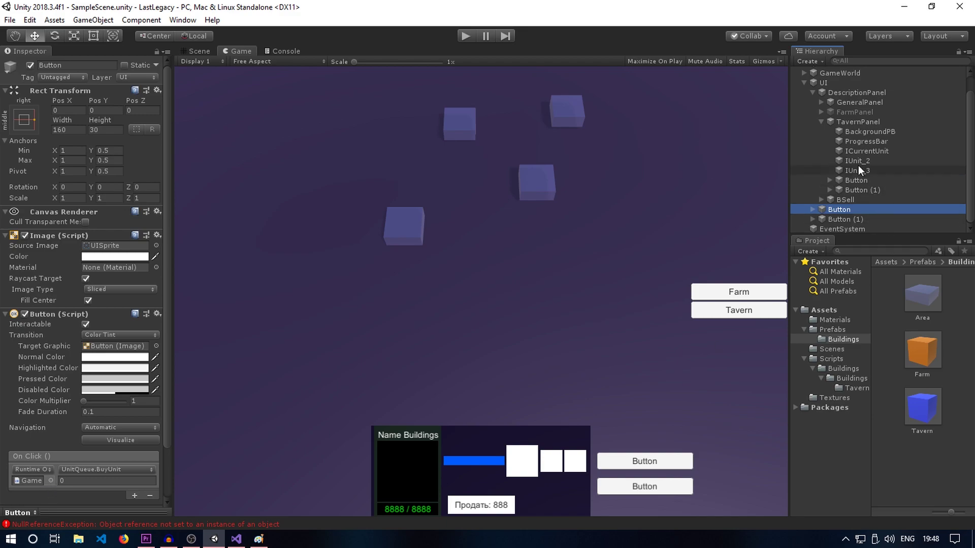
pyautogui.click(821, 122)
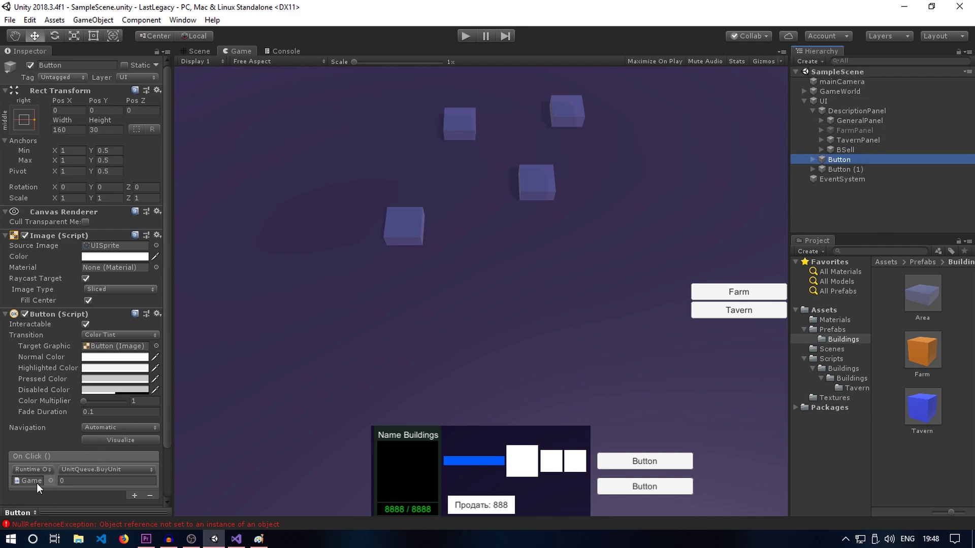
pyautogui.click(838, 169)
pyautogui.click(30, 65)
pyautogui.click(30, 65)
pyautogui.click(30, 65)
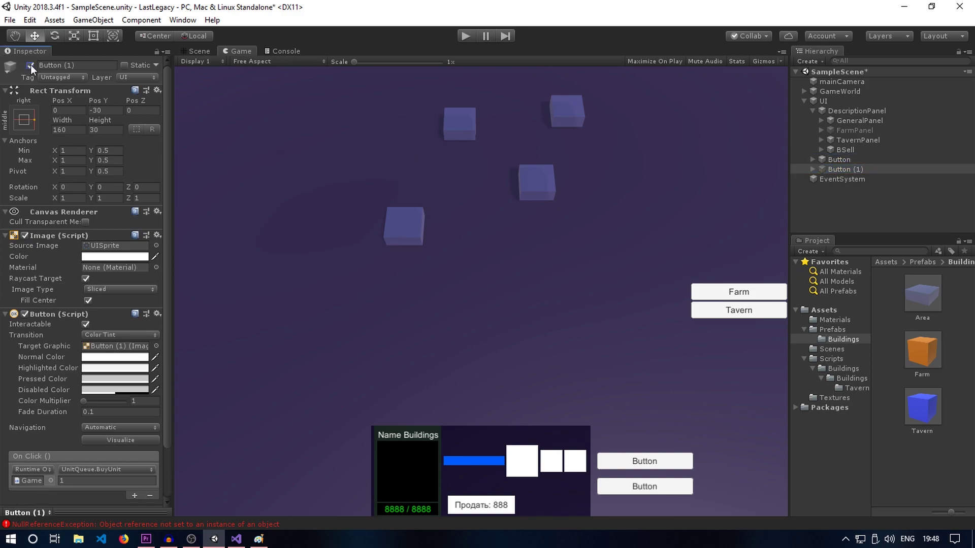
pyautogui.click(51, 481)
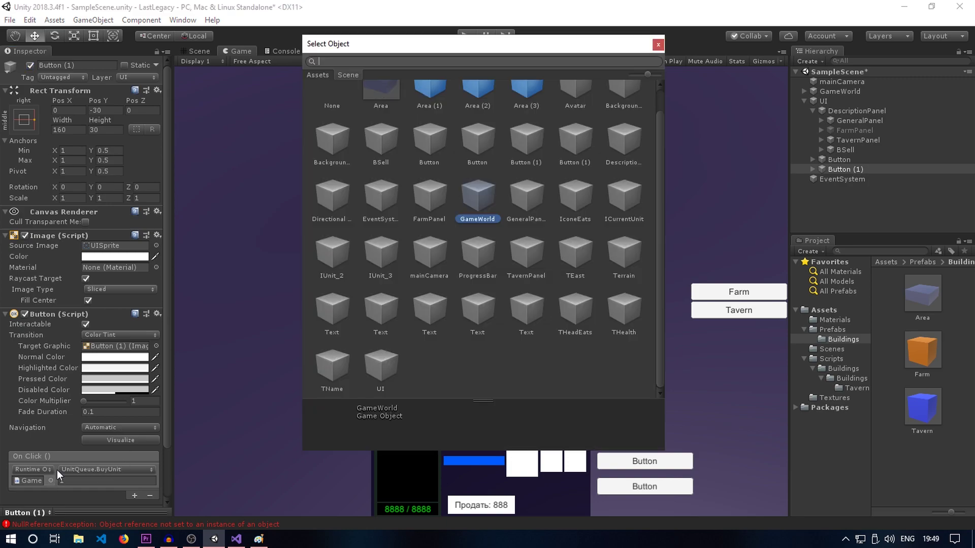
pyautogui.click(483, 200)
pyautogui.click(657, 45)
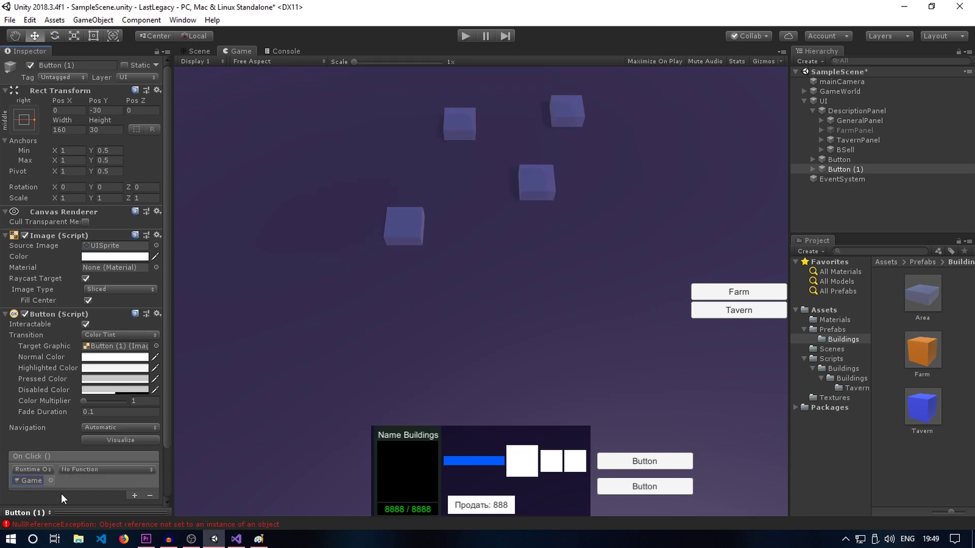
pyautogui.click(77, 471)
pyautogui.moveTo(122, 459)
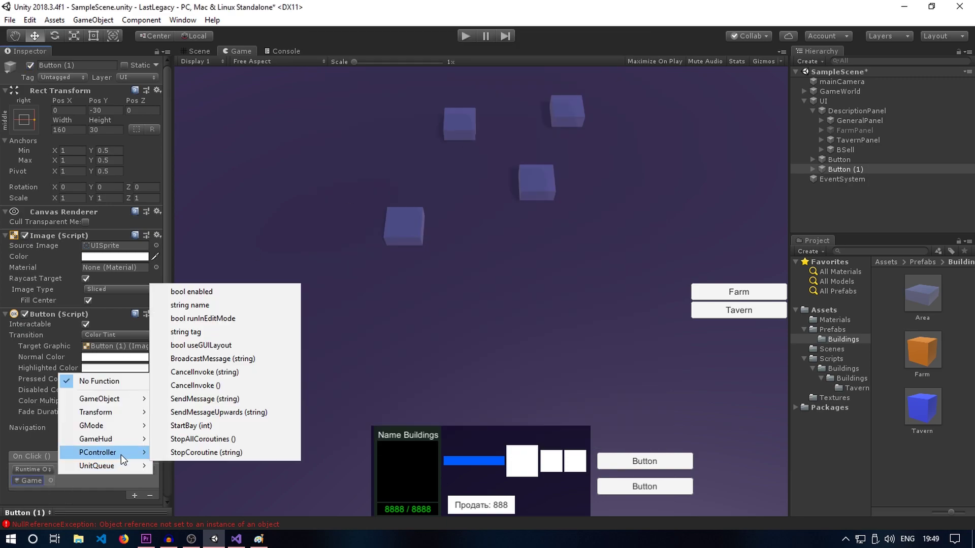
pyautogui.click(228, 427)
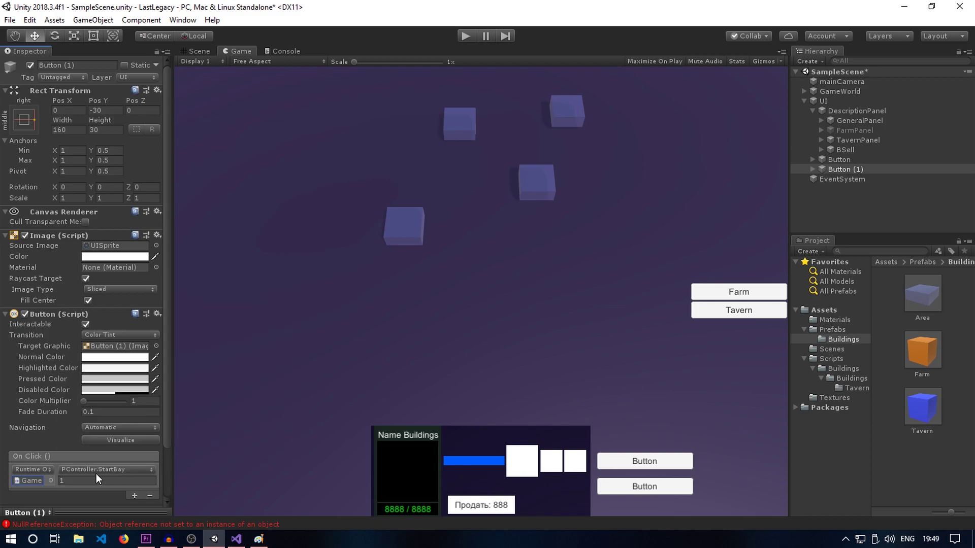
# Give the first Button the same GameWorld PController.StartBay call and start play mode
pyautogui.click(845, 161)
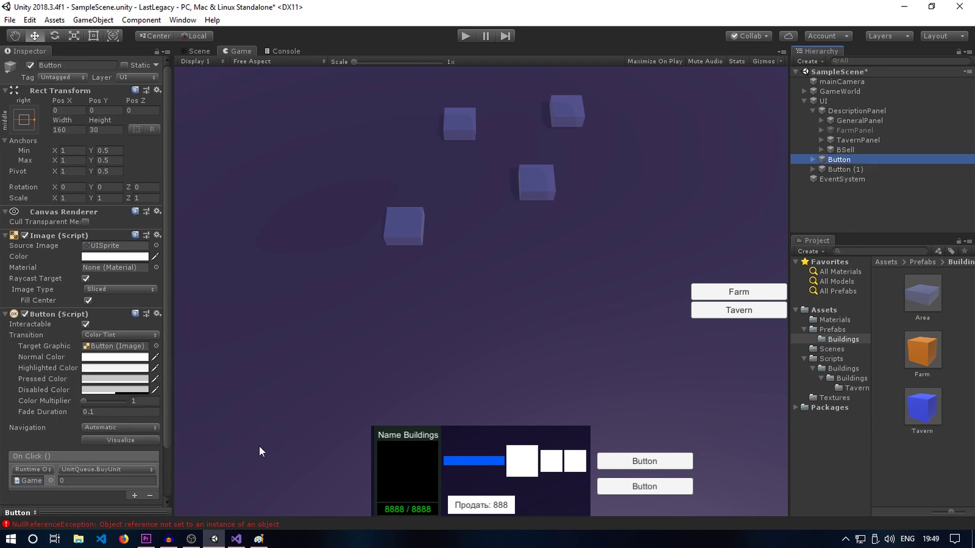
pyautogui.click(51, 480)
pyautogui.doubleClick(475, 130)
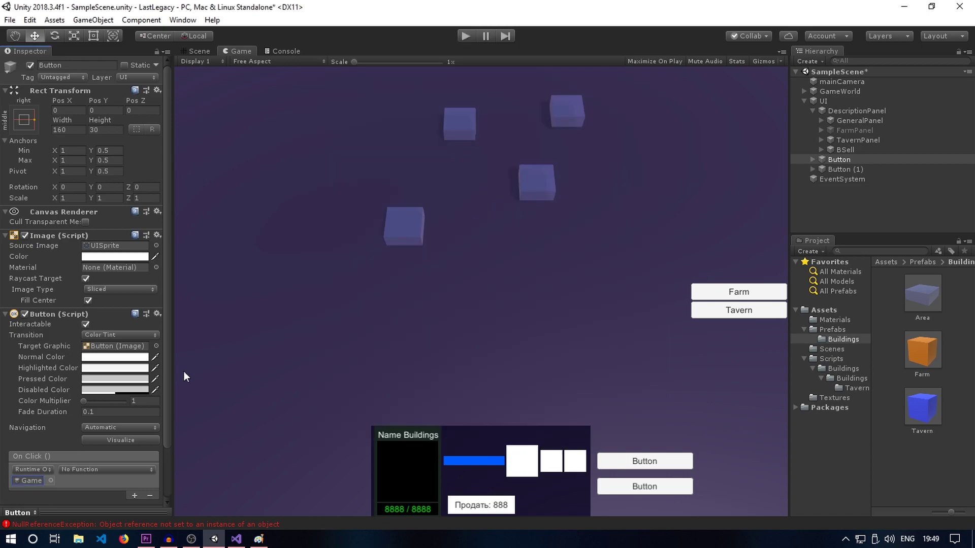
pyautogui.click(86, 468)
pyautogui.moveTo(127, 453)
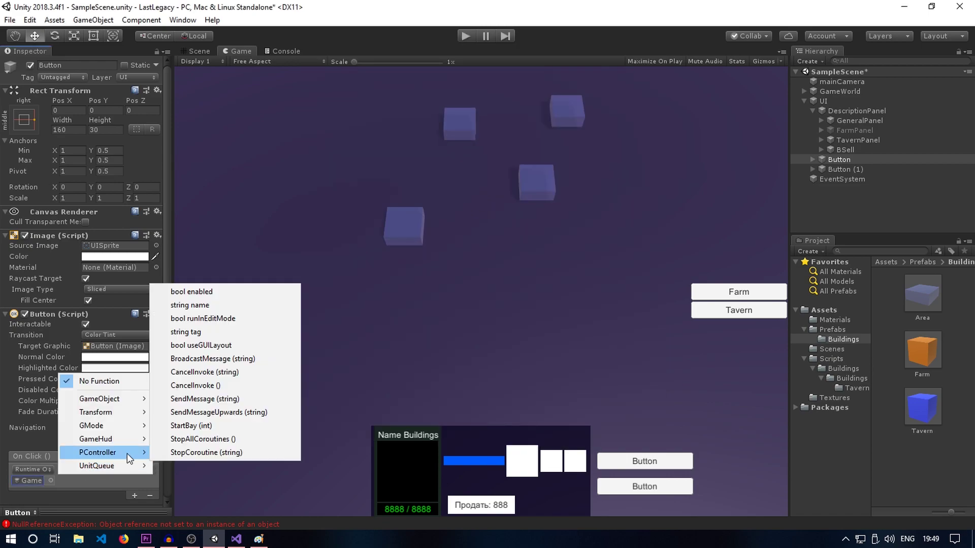
pyautogui.click(202, 428)
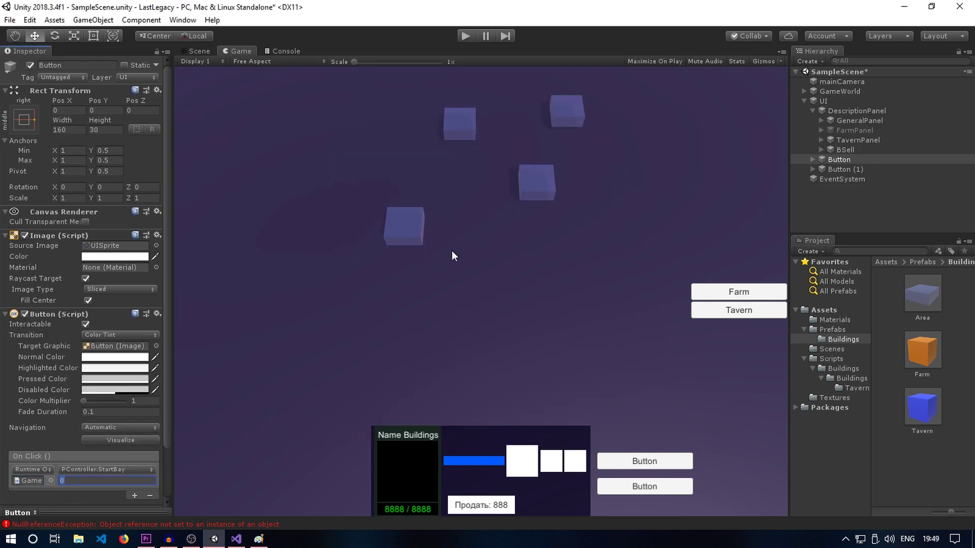
pyautogui.click(456, 33)
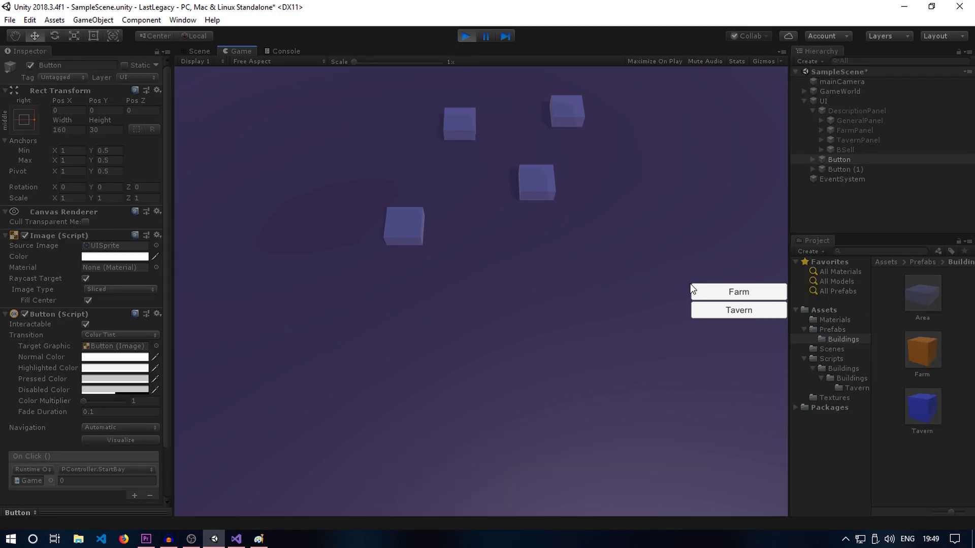
# Build a farm on the top-right plot and a tavern on the middle plot
pyautogui.click(770, 292)
pyautogui.click(566, 109)
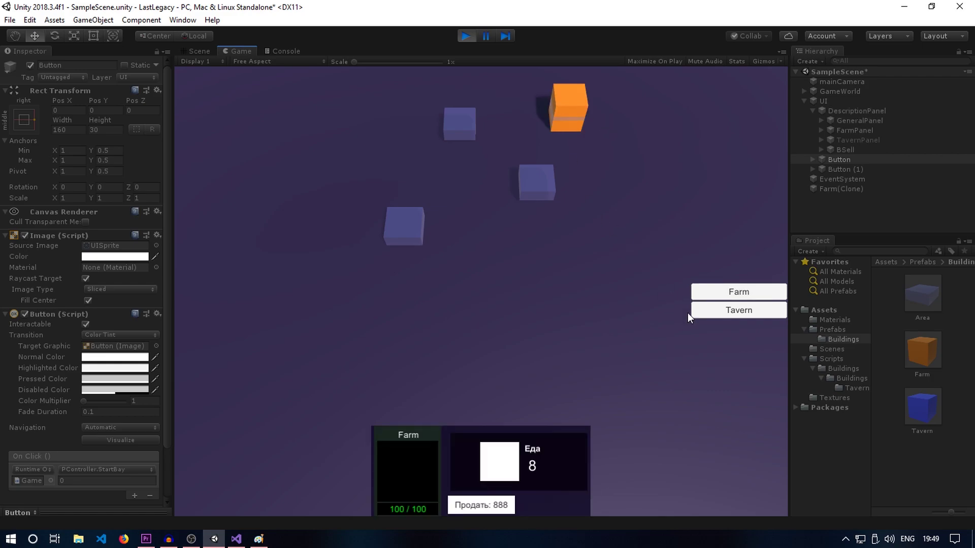
pyautogui.click(558, 199)
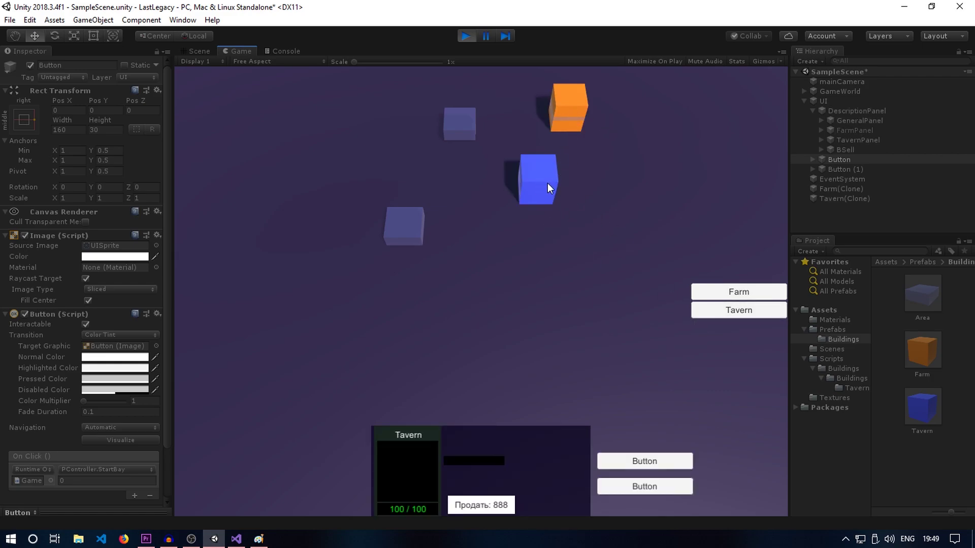
# Pause the game and inspect the spawned tavern's Unit Queue list
pyautogui.click(486, 38)
pyautogui.click(839, 199)
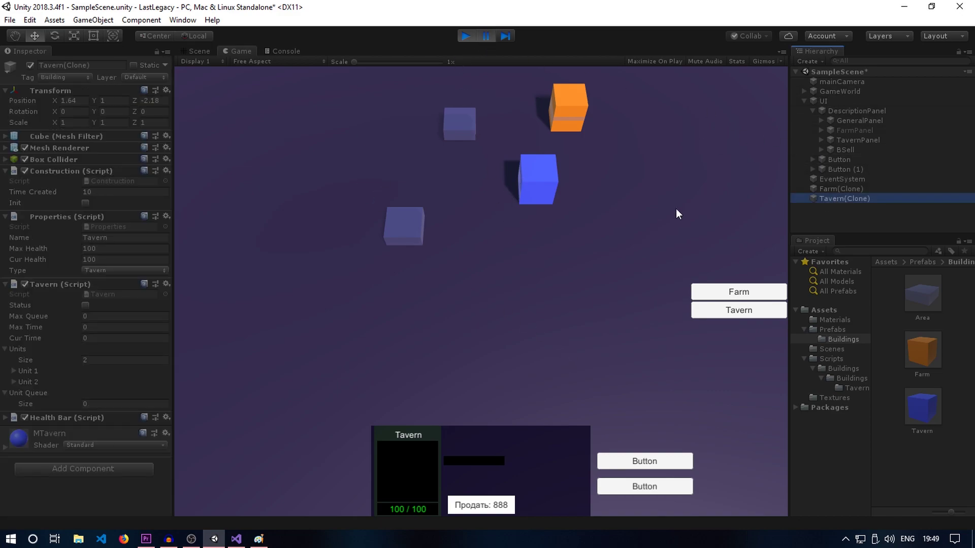
pyautogui.click(8, 347)
pyautogui.click(7, 362)
pyautogui.click(7, 361)
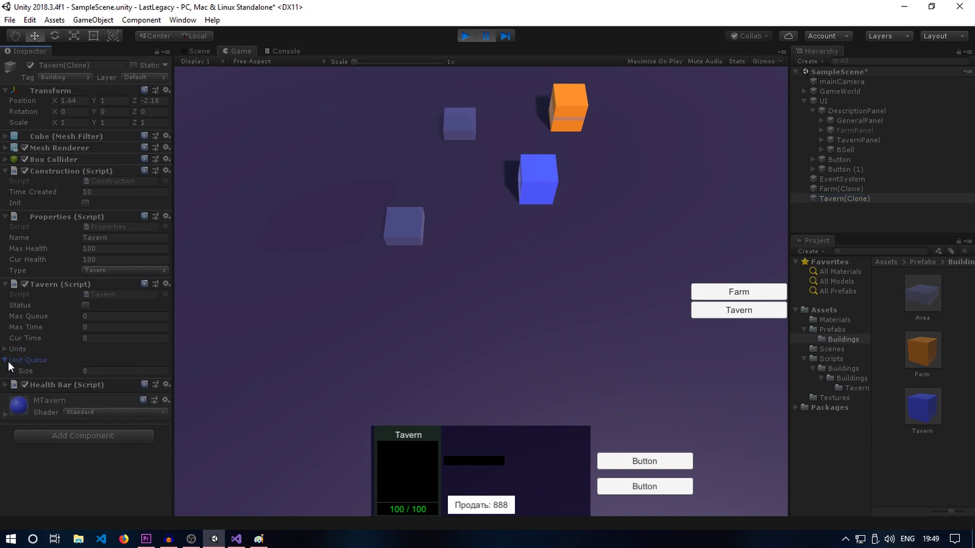
# Resume the game and press both tavern unit buy buttons
pyautogui.click(482, 40)
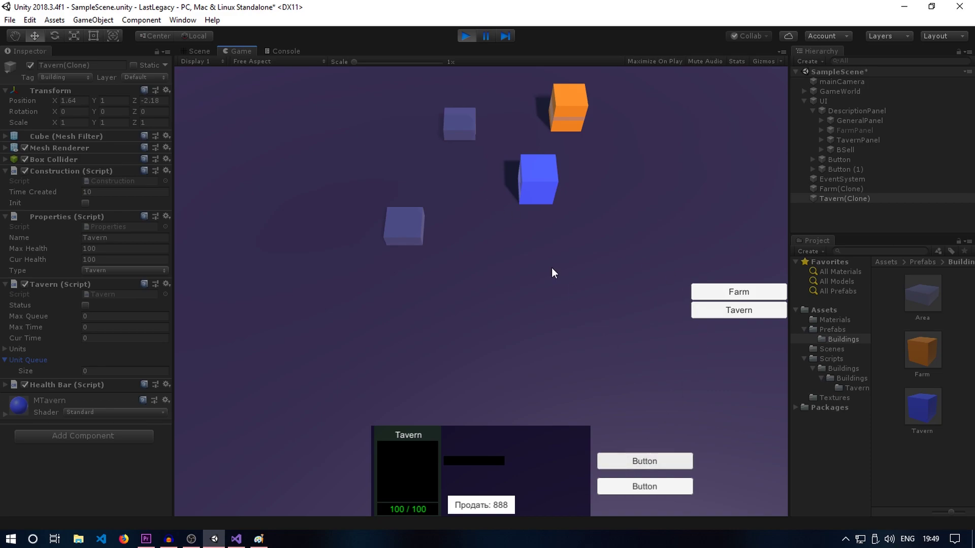
pyautogui.click(636, 461)
pyautogui.click(636, 486)
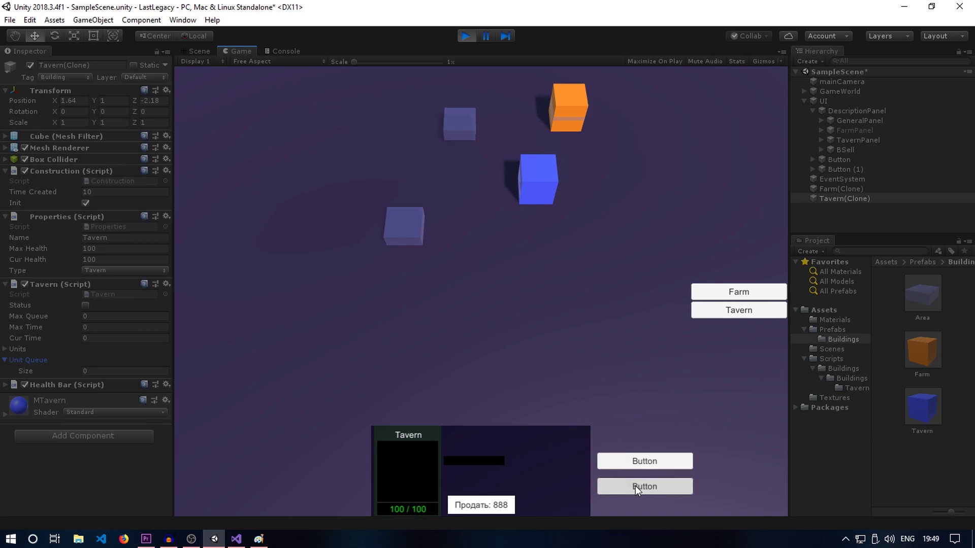
pyautogui.click(634, 486)
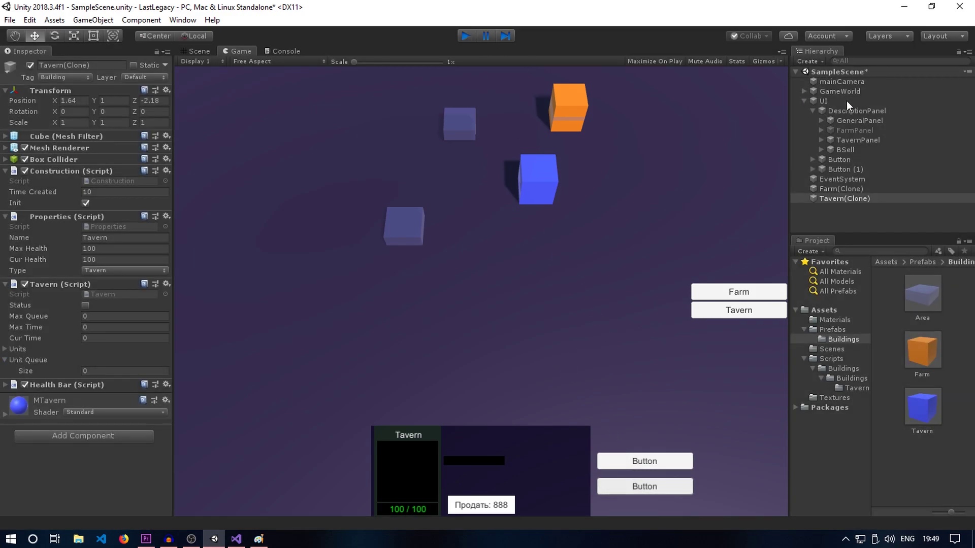
# Stop play mode and inspect GameWorld's GMode settings such as Gold
pyautogui.hotkey('ctrl', 'p')
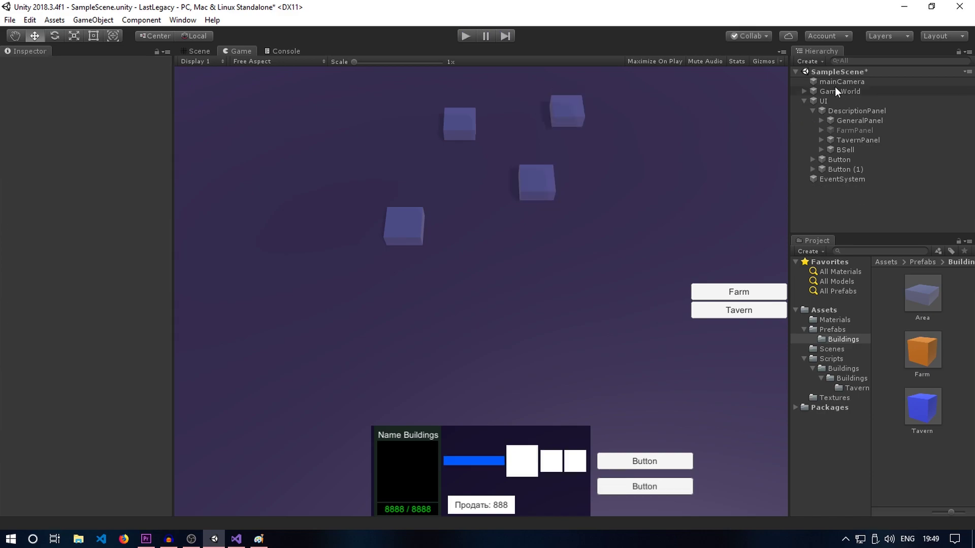
pyautogui.click(835, 88)
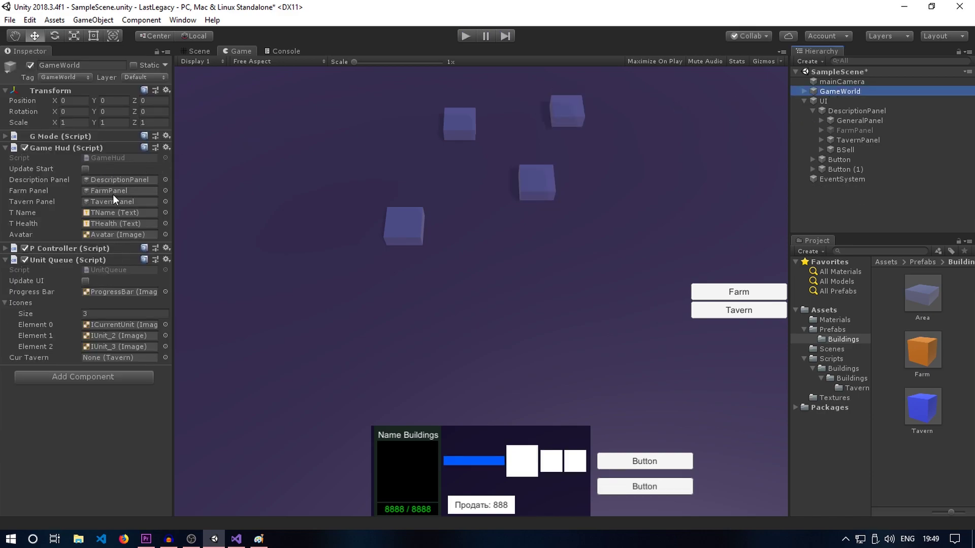
pyautogui.click(5, 137)
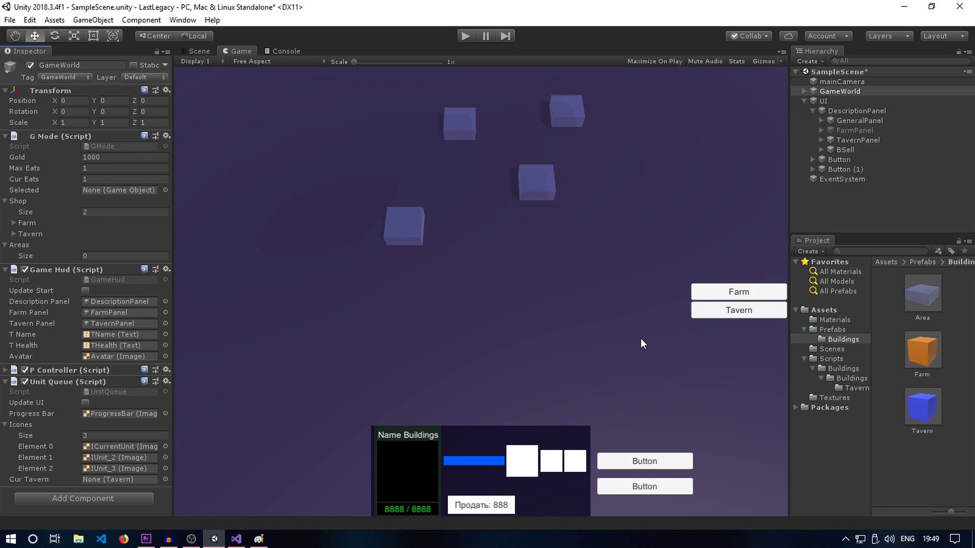
pyautogui.click(821, 121)
pyautogui.click(821, 121)
# Verify Button and Button (1) under TavernPanel call UnitQueue.BuyUnit, then move to Visual Studio
pyautogui.click(825, 139)
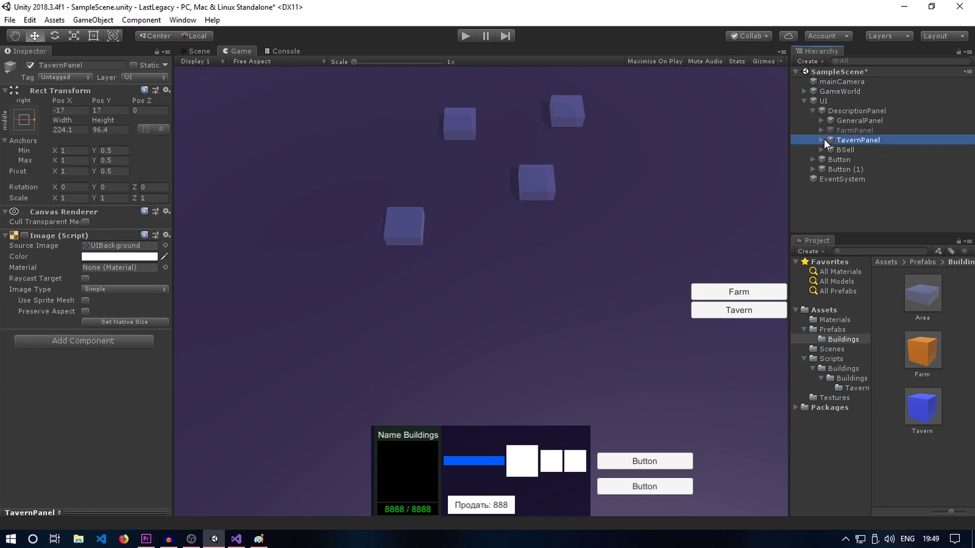
pyautogui.click(821, 140)
pyautogui.click(858, 198)
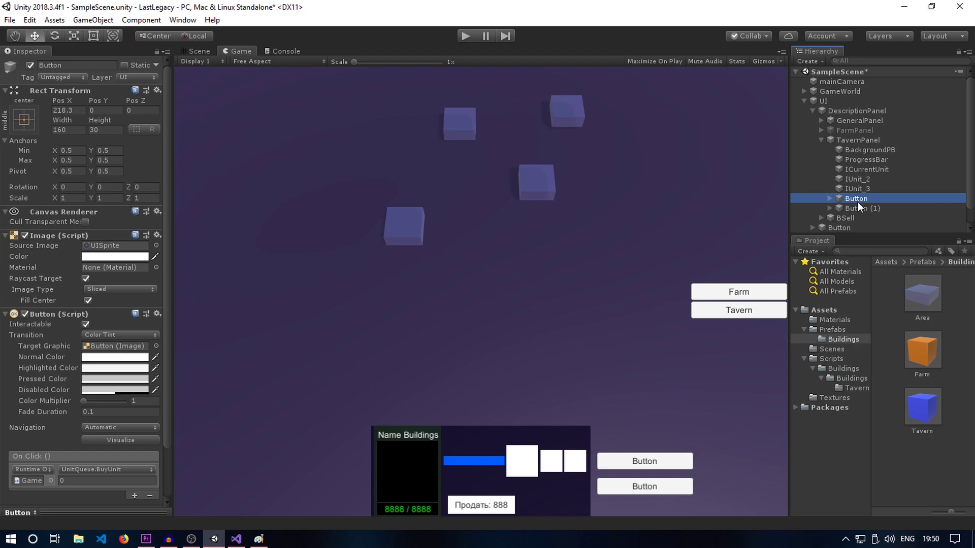
pyautogui.click(860, 217)
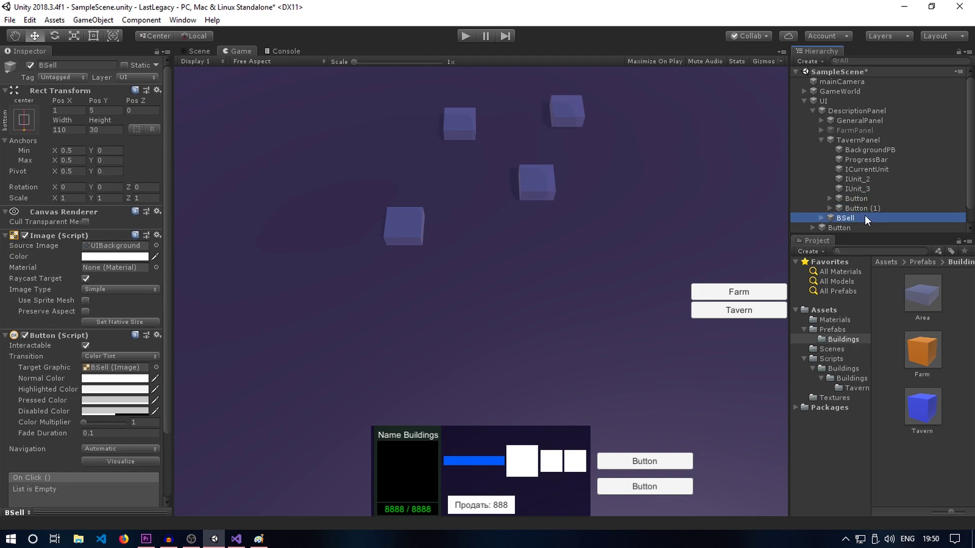
pyautogui.click(860, 208)
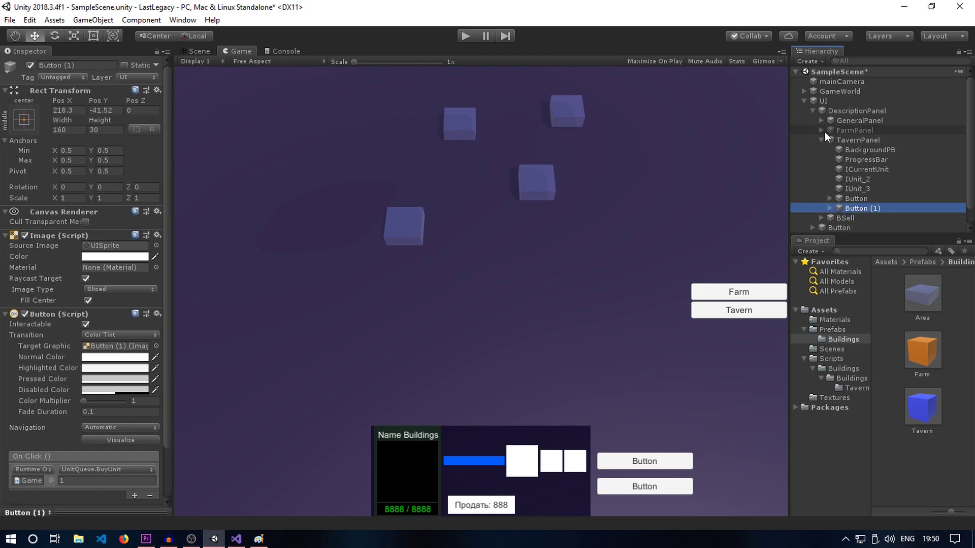
pyautogui.click(839, 91)
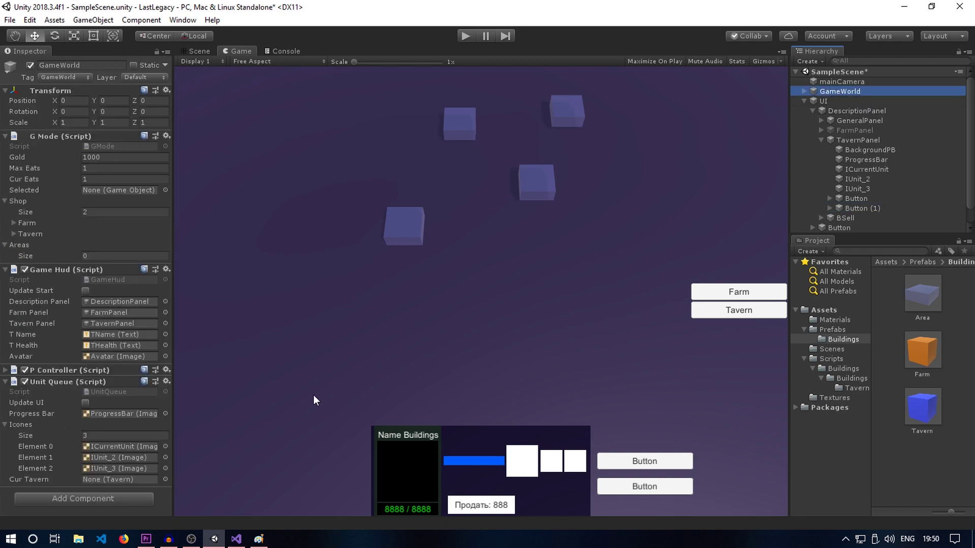
pyautogui.click(236, 539)
# Open UnitQueue.cs and examine BuyUnit's gold-versus-cost check on line 54
pyautogui.scroll(-6, 112, 151)
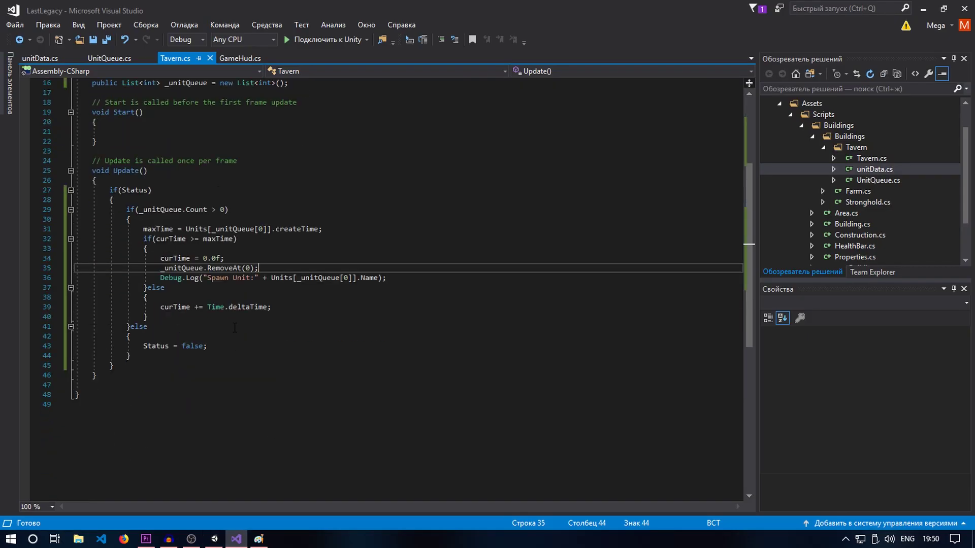
pyautogui.scroll(-2, 112, 151)
pyautogui.click(109, 58)
pyautogui.scroll(-1, 124, 339)
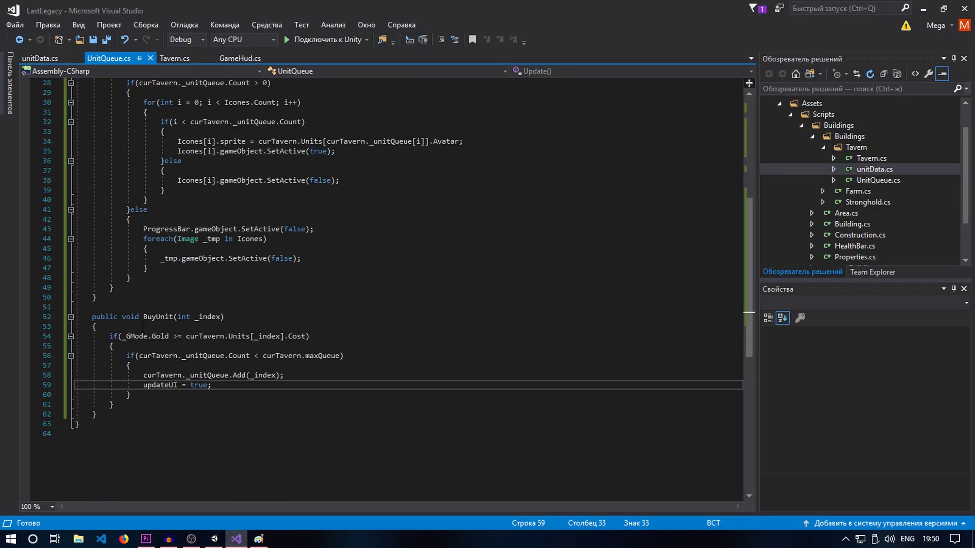
pyautogui.click(176, 336)
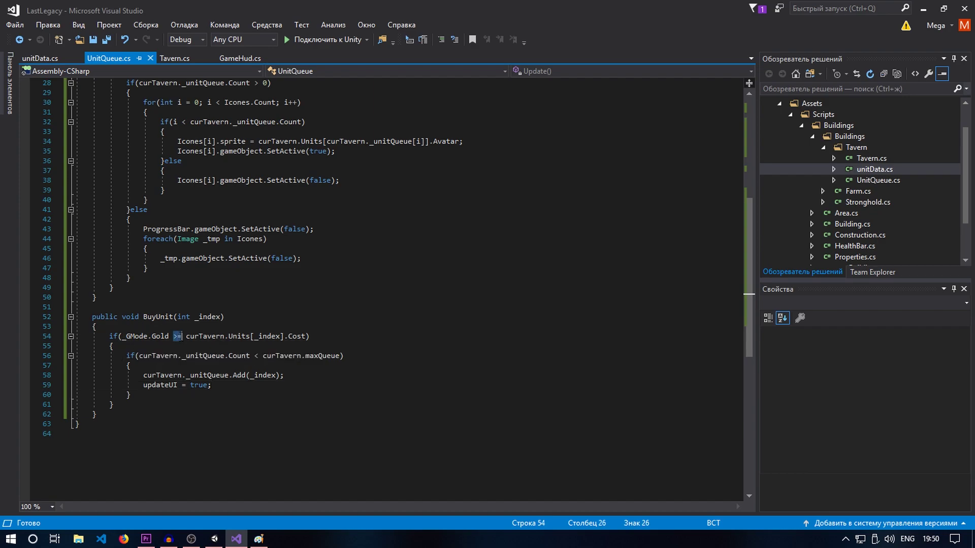
pyautogui.click(185, 336)
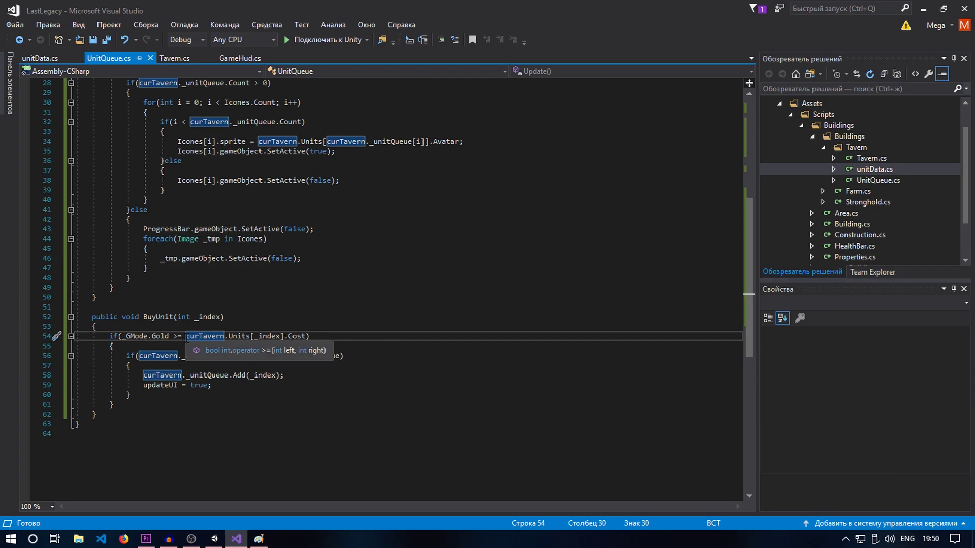
pyautogui.moveTo(186, 336); pyautogui.dragTo(309, 336)
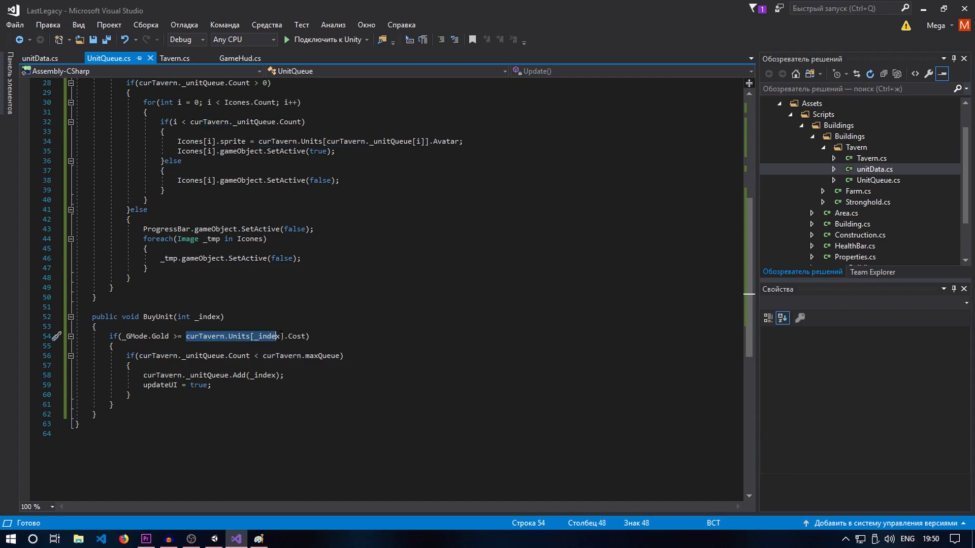
pyautogui.click(183, 349)
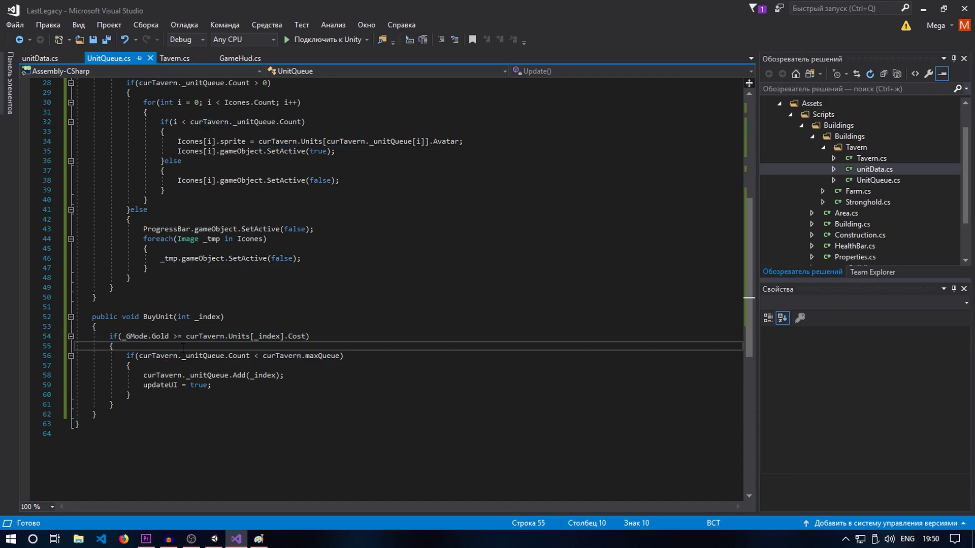
# Add _GMode.Gold -= curTavern.Units[_index].Cost; inside the queue check and save
pyautogui.click(168, 362)
pyautogui.press('Return')
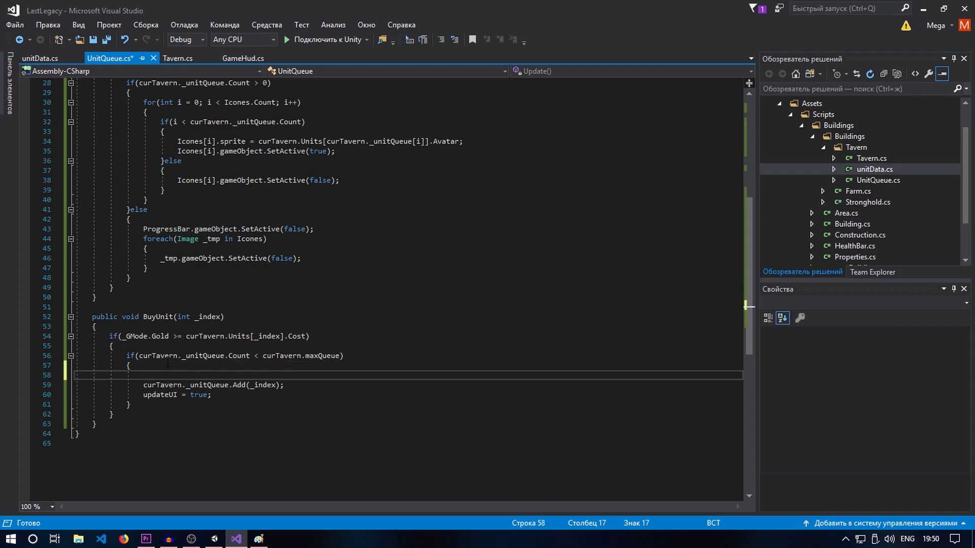
pyautogui.write('_GMode')
pyautogui.write('.Gold -=')
pyautogui.write(' curTavern.Units[_index].Cost')
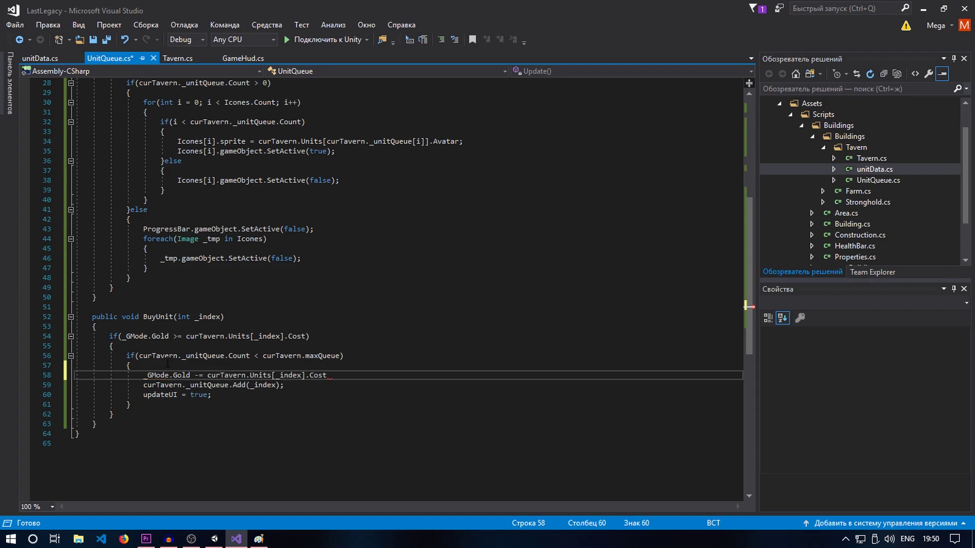
pyautogui.write(';')
pyautogui.hotkey('ctrl', 's')
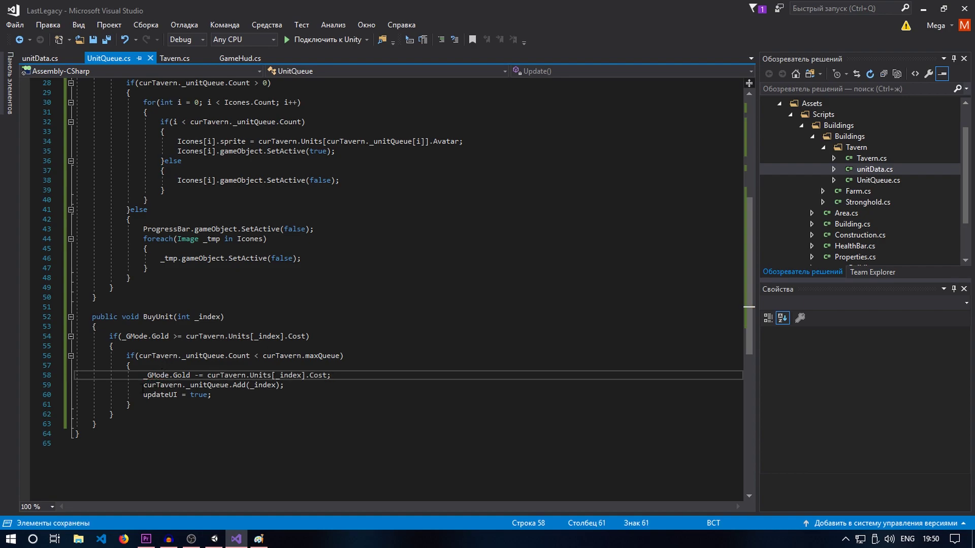
# Review the following _unitQueue.Add and updateUI lines
pyautogui.click(183, 385)
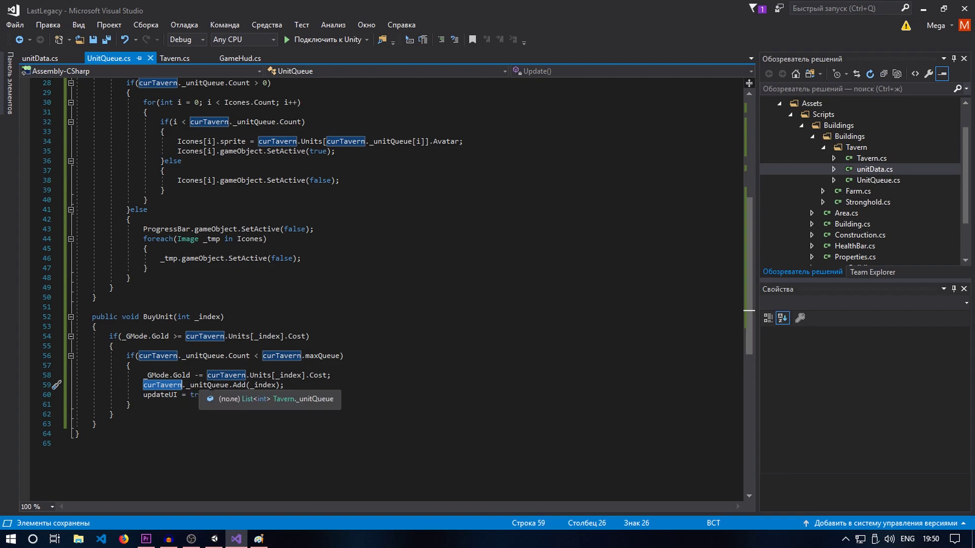
pyautogui.click(233, 385)
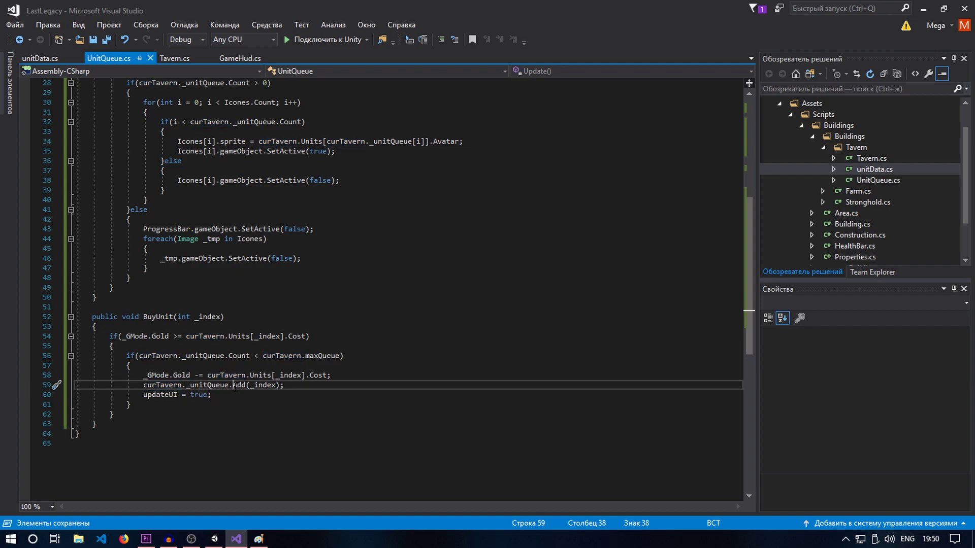
pyautogui.click(271, 389)
pyautogui.click(212, 395)
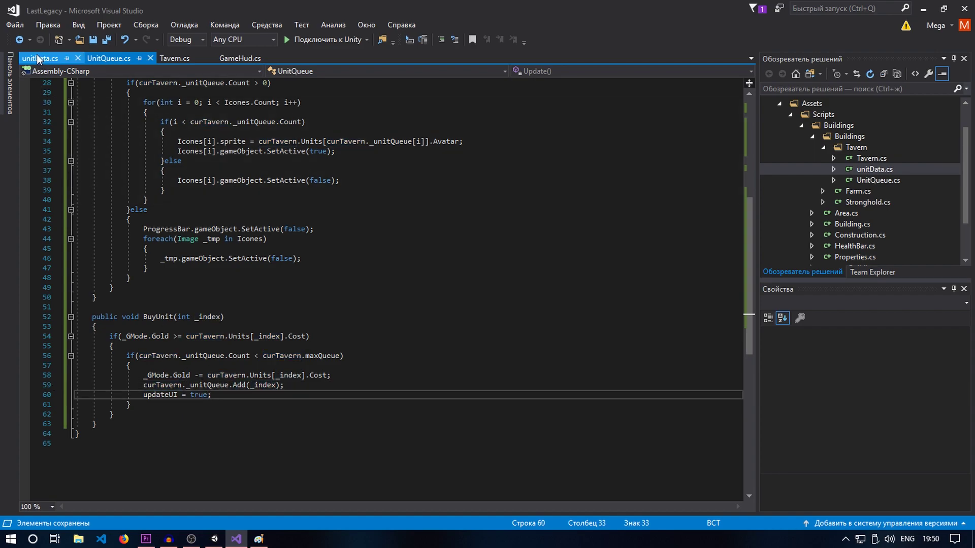
# Look at the Status check in Tavern.cs's Update method
pyautogui.click(172, 60)
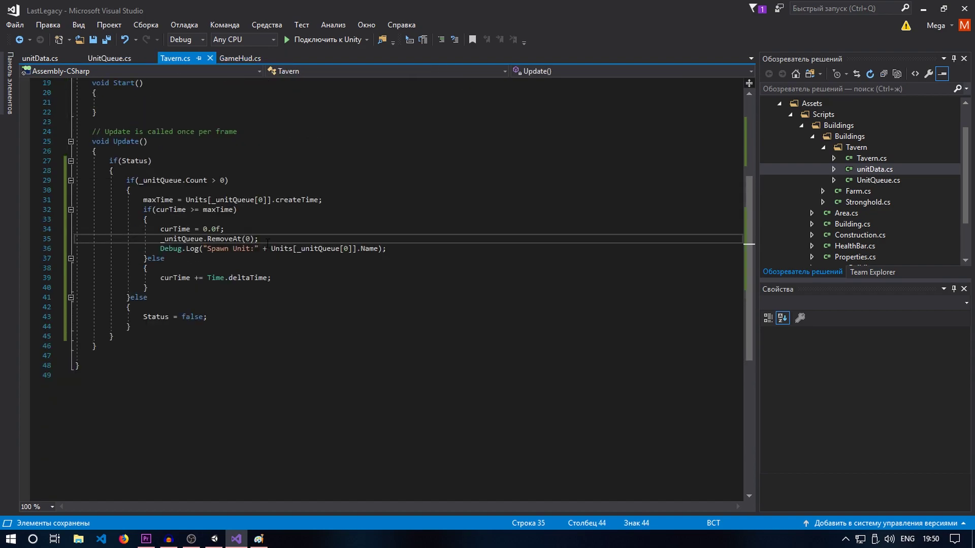
pyautogui.scroll(3, 267, 242)
pyautogui.click(120, 249)
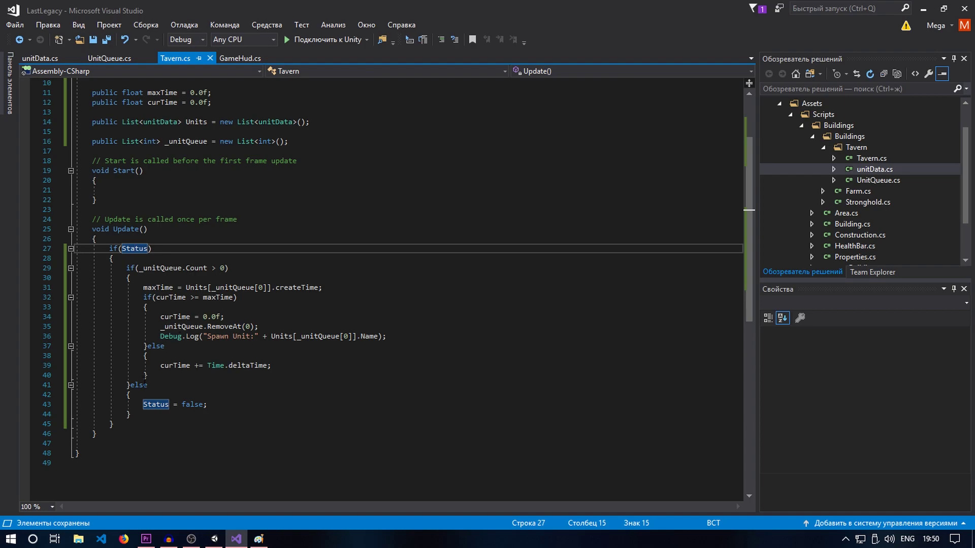
# Add curTavern.Status = true; after the _unitQueue.Add line in UnitQueue.cs and save
pyautogui.click(108, 57)
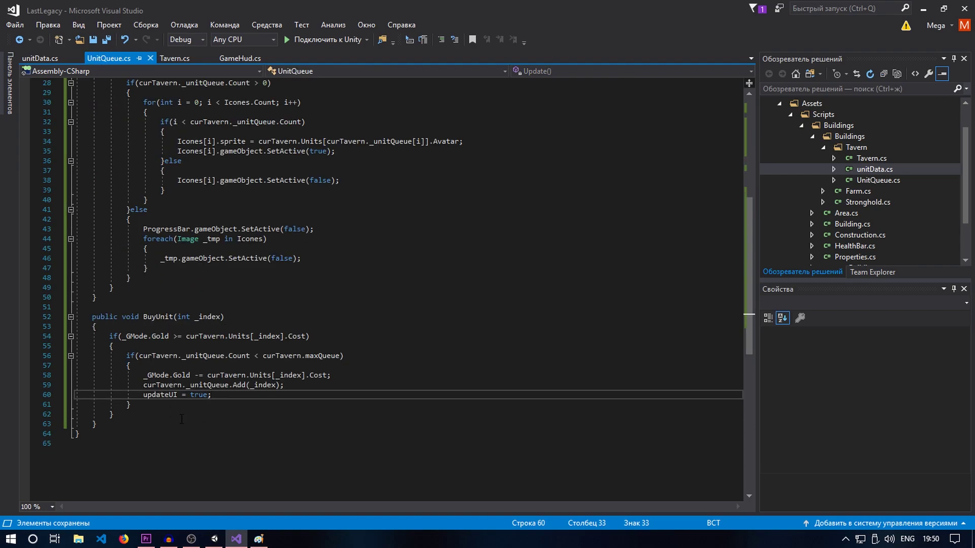
pyautogui.click(339, 385)
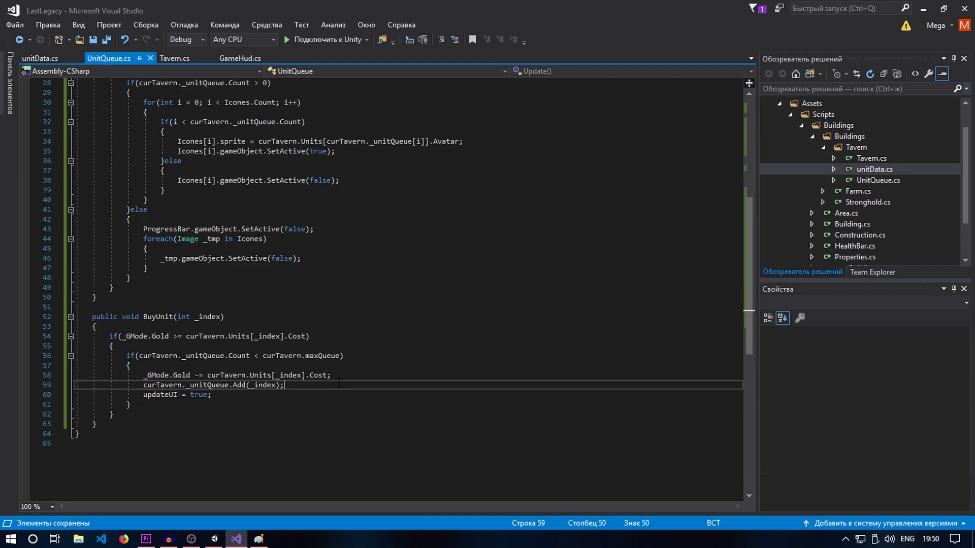
pyautogui.press('Return')
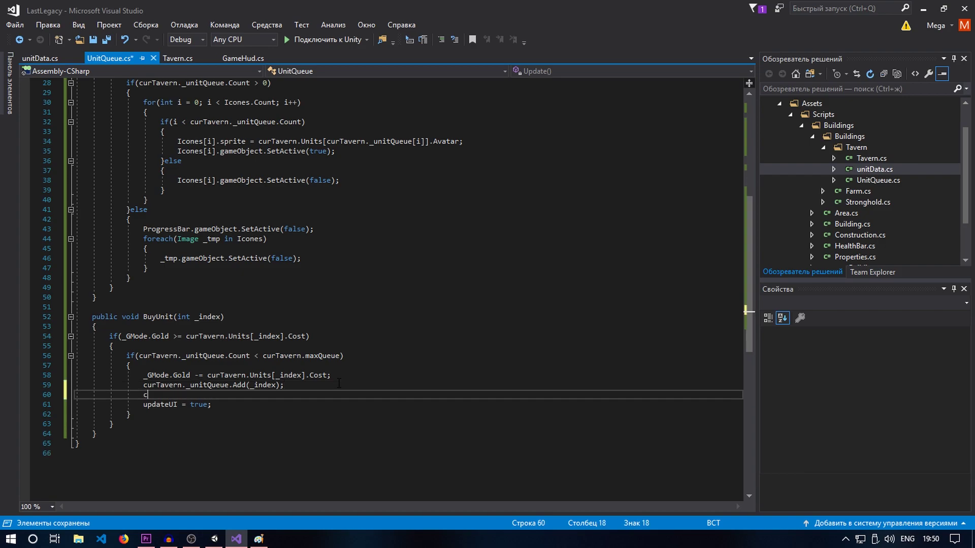
pyautogui.write('curTavern.')
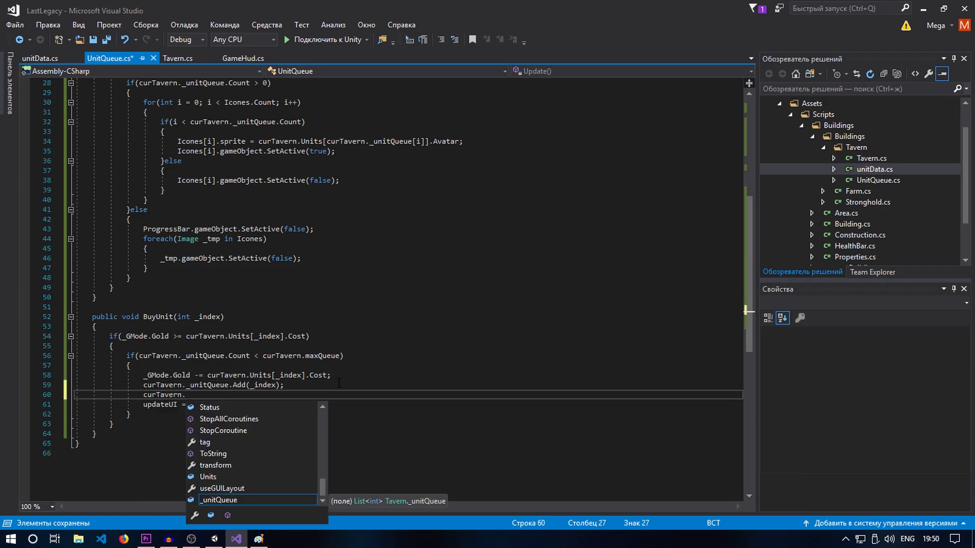
pyautogui.write('Status t')
pyautogui.press('BackSpace')
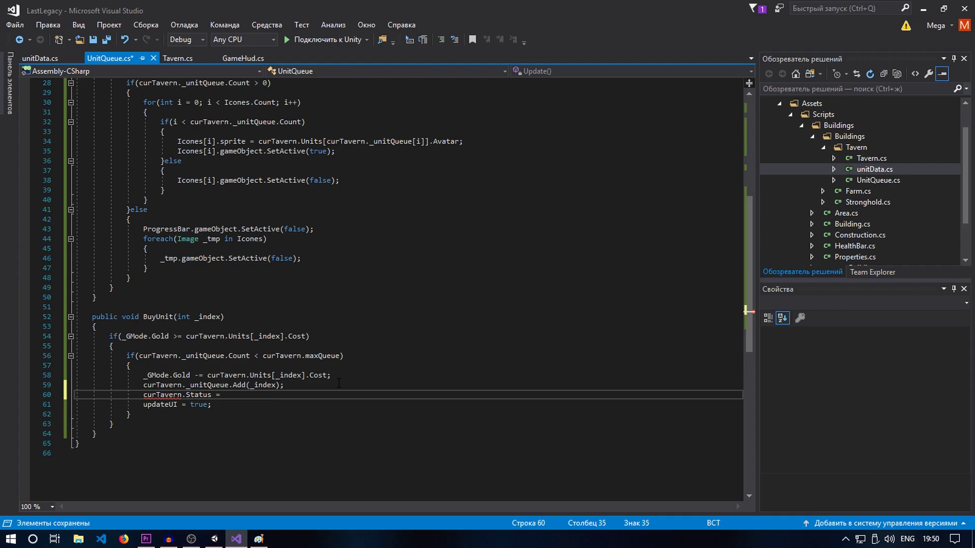
pyautogui.write('=trie')
pyautogui.press('BackSpace')
pyautogui.press('BackSpace')
pyautogui.write('ue')
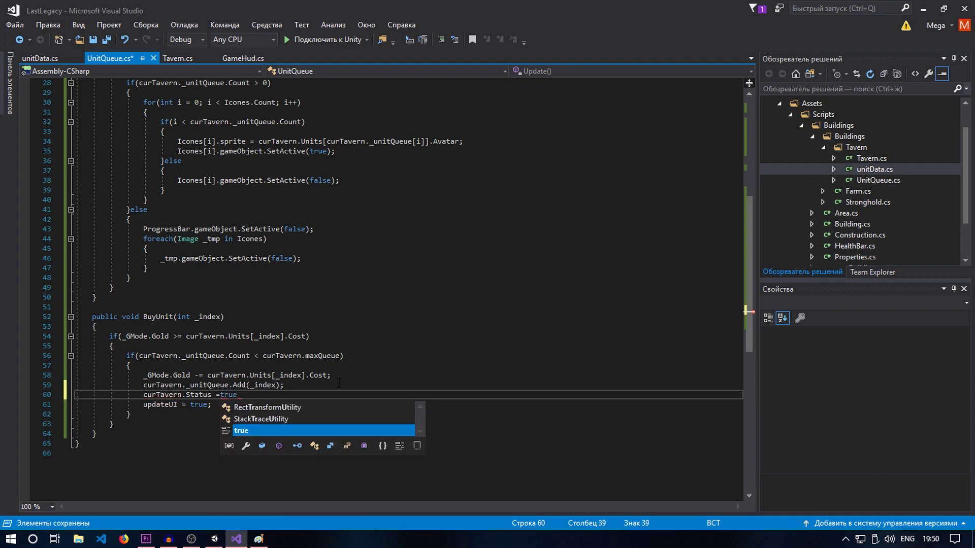
pyautogui.write(';')
pyautogui.hotkey('ctrl', 's')
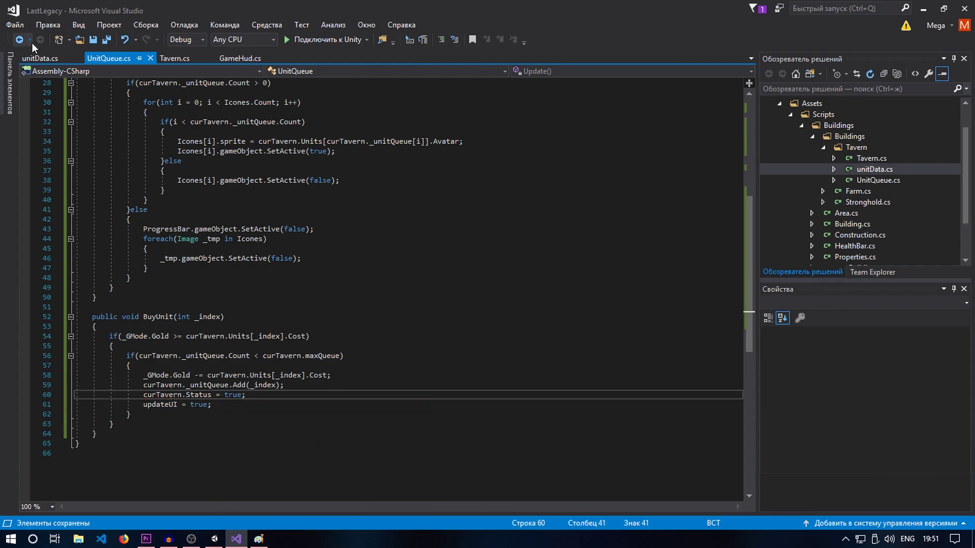
# Check Tavern.cs's line resetting Status to false, then return to Unity
pyautogui.click(180, 59)
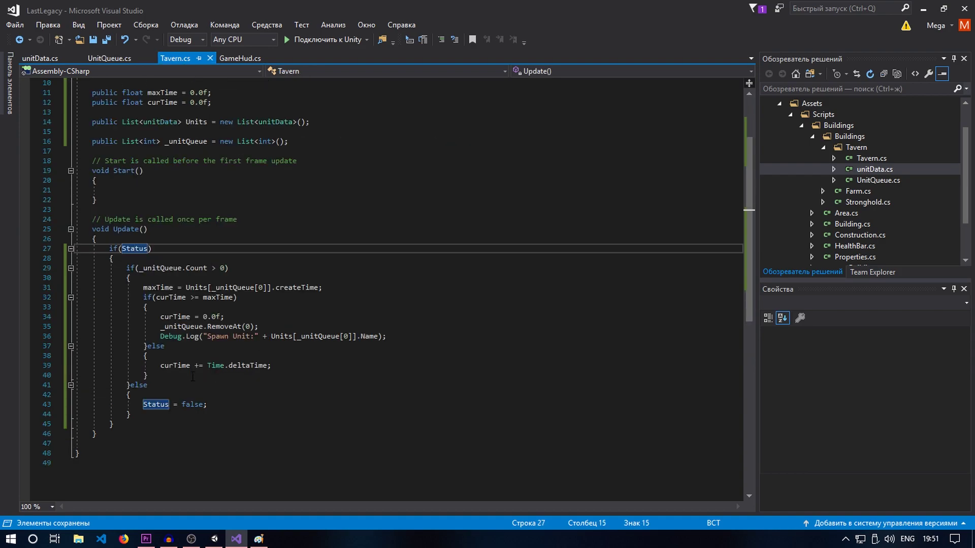
pyautogui.click(237, 404)
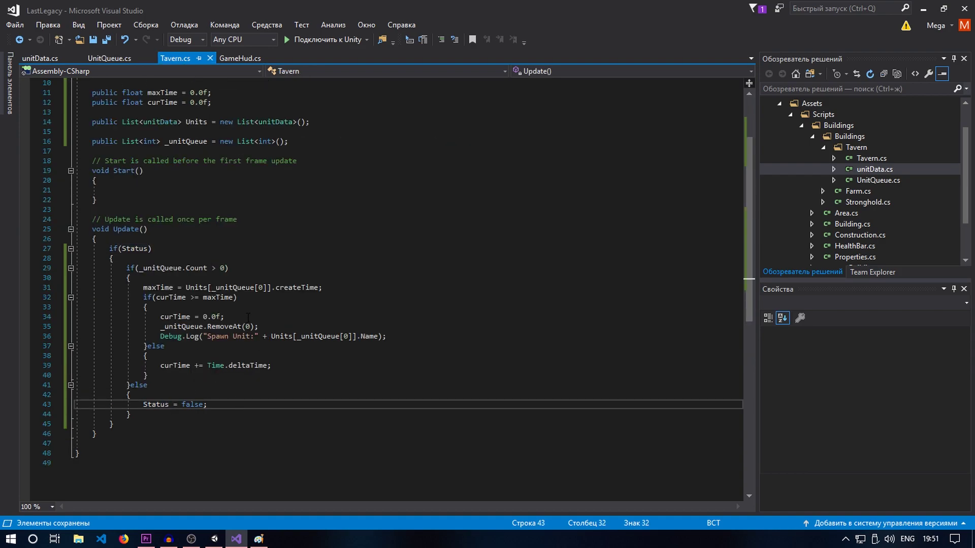
pyautogui.click(214, 539)
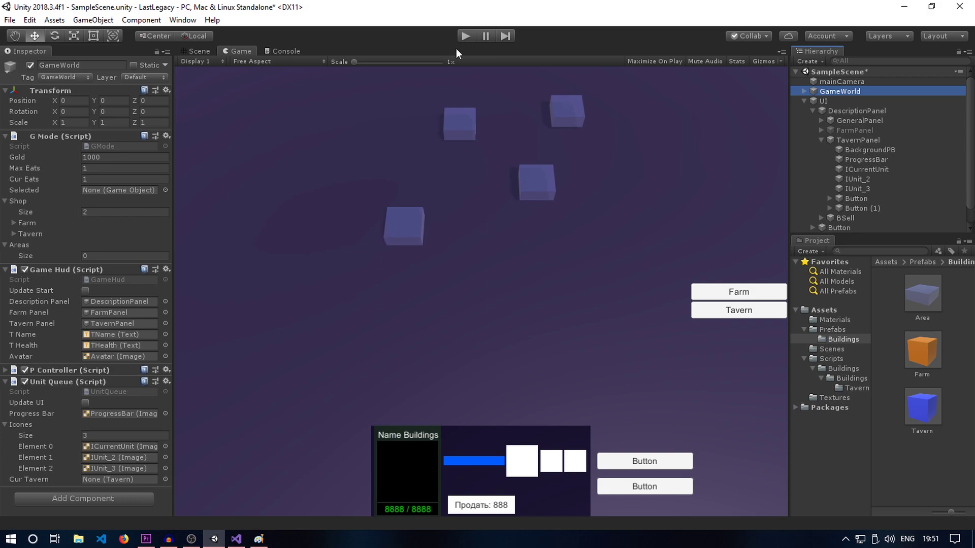
# Start play mode, place a Tavern on the middle cube, and select Tavern(Clone)
pyautogui.click(471, 177)
pyautogui.click(466, 32)
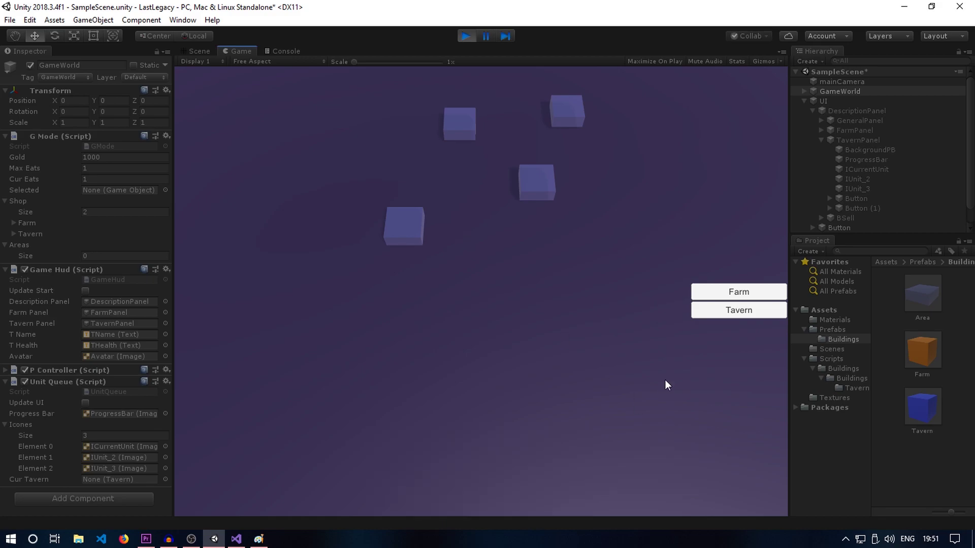
pyautogui.click(731, 310)
pyautogui.click(541, 179)
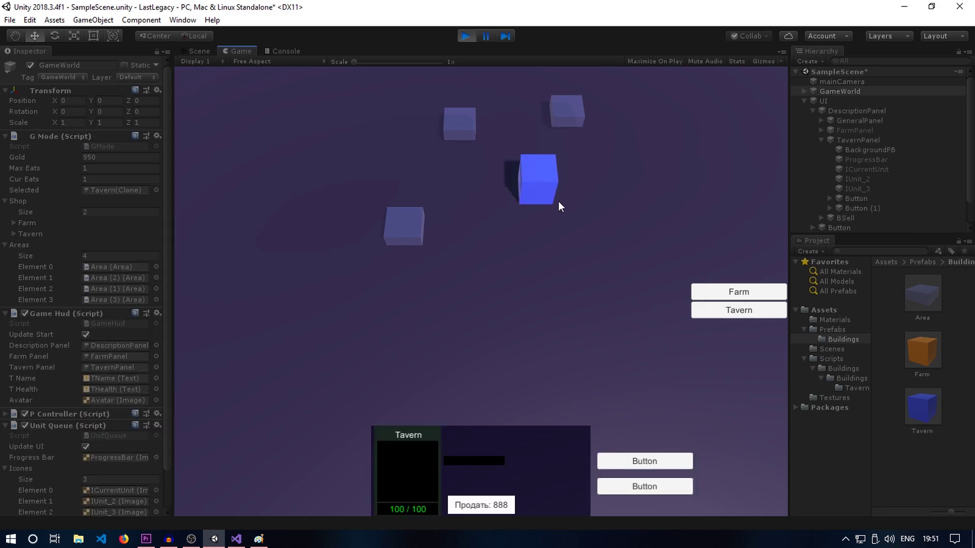
pyautogui.scroll(-3, 865, 227)
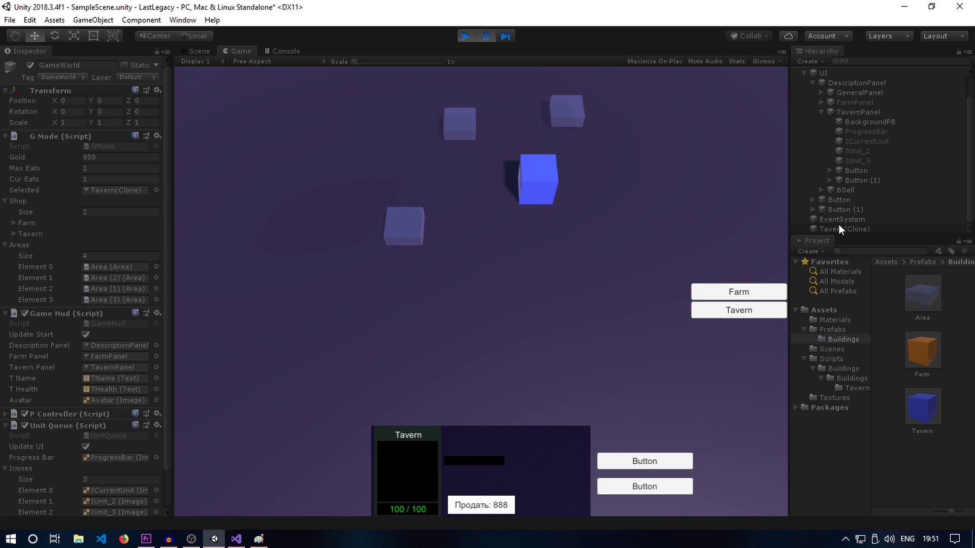
pyautogui.click(841, 229)
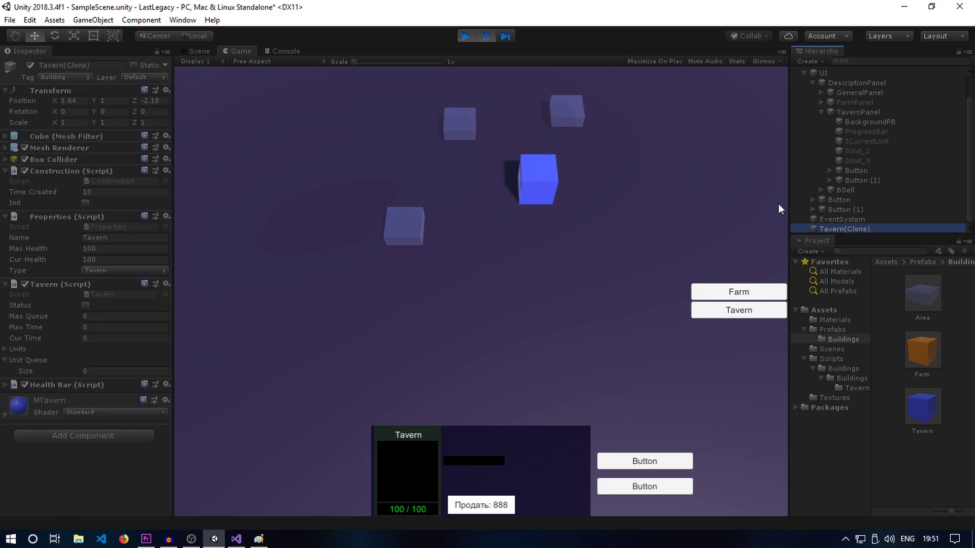
# Press both unit buy buttons; the Unit Queue stays at size 0
pyautogui.click(636, 458)
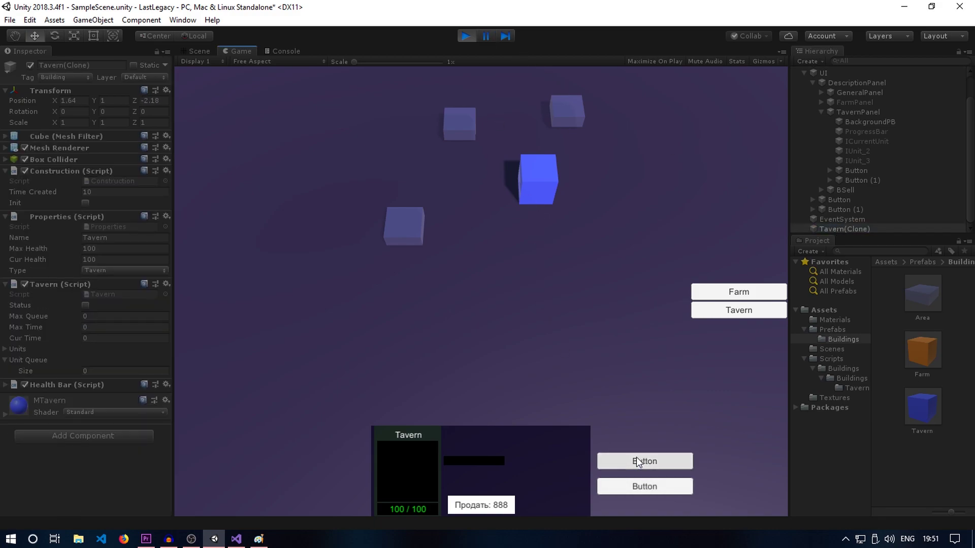
pyautogui.click(646, 492)
pyautogui.click(644, 483)
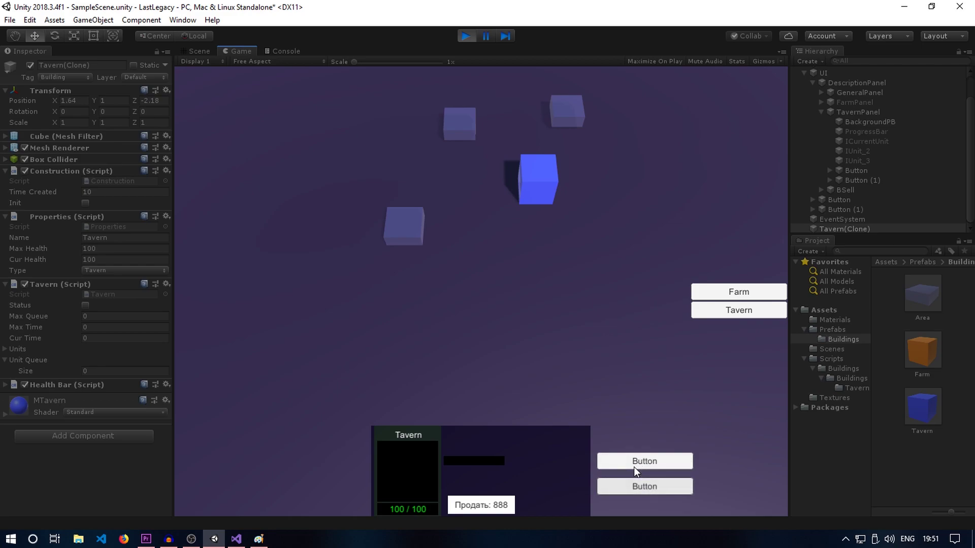
# Inspect the Tavern's two units (costs 25 and 20), then stop play mode
pyautogui.click(8, 349)
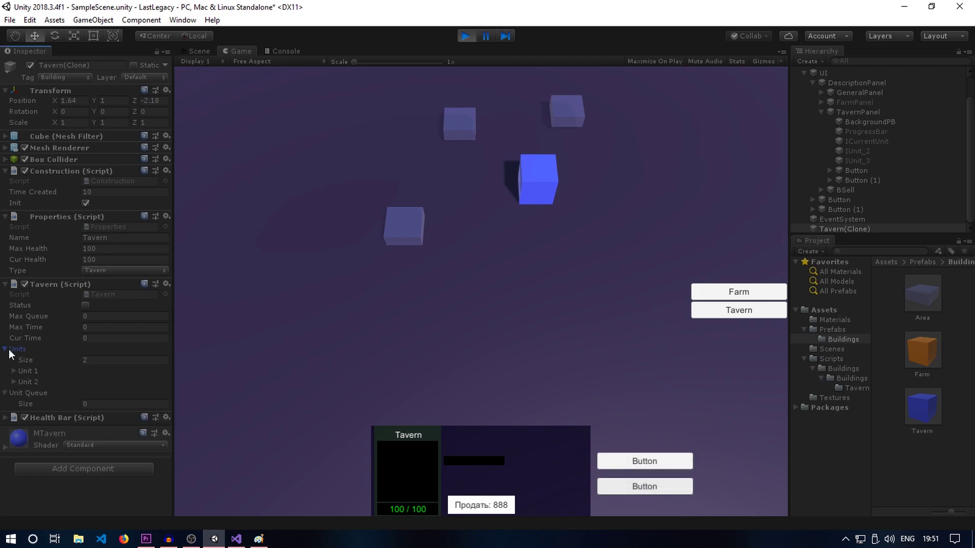
pyautogui.click(12, 372)
pyautogui.scroll(-1, 18, 406)
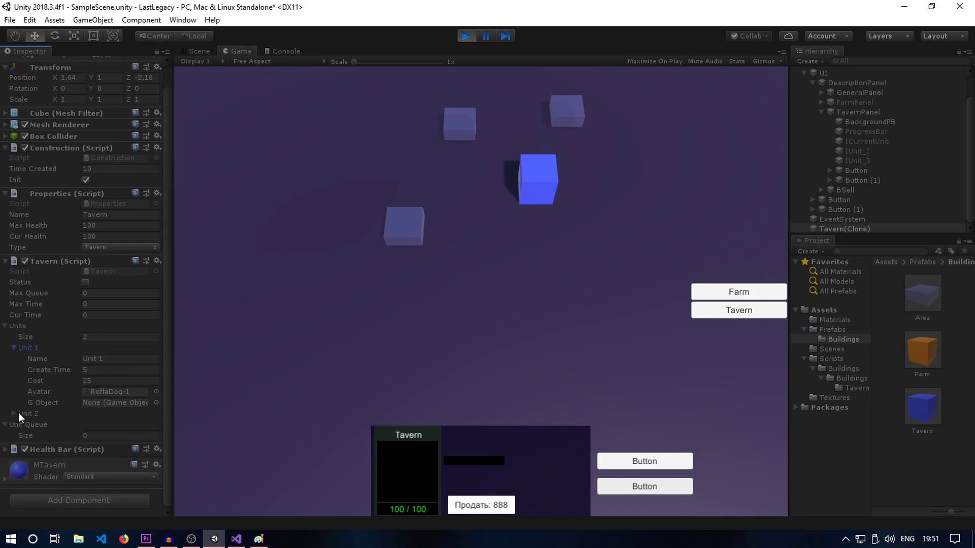
pyautogui.click(14, 413)
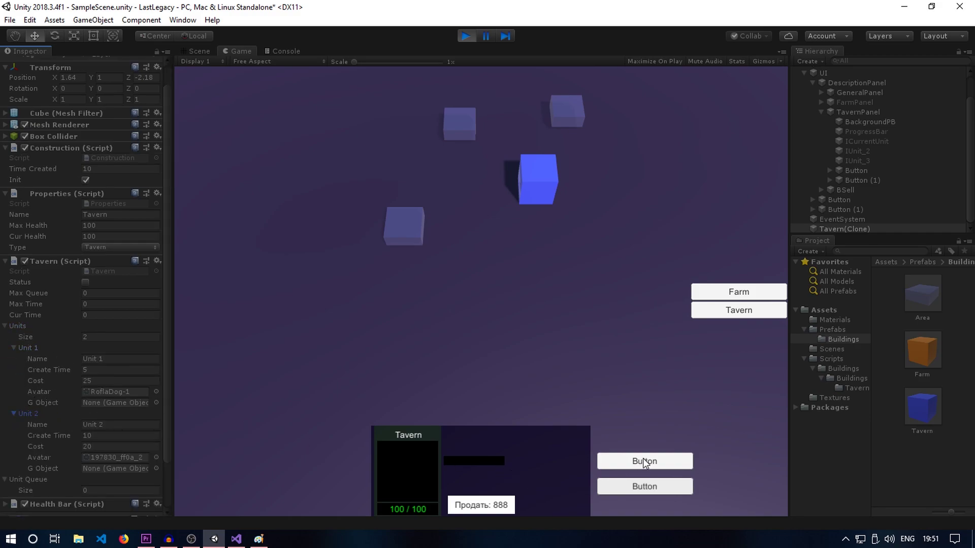
pyautogui.scroll(-2, 91, 422)
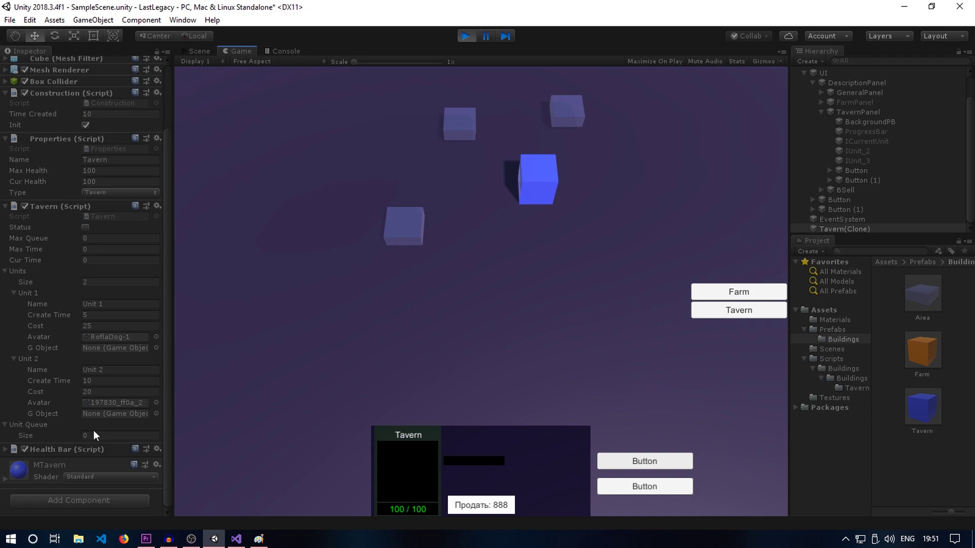
pyautogui.click(461, 37)
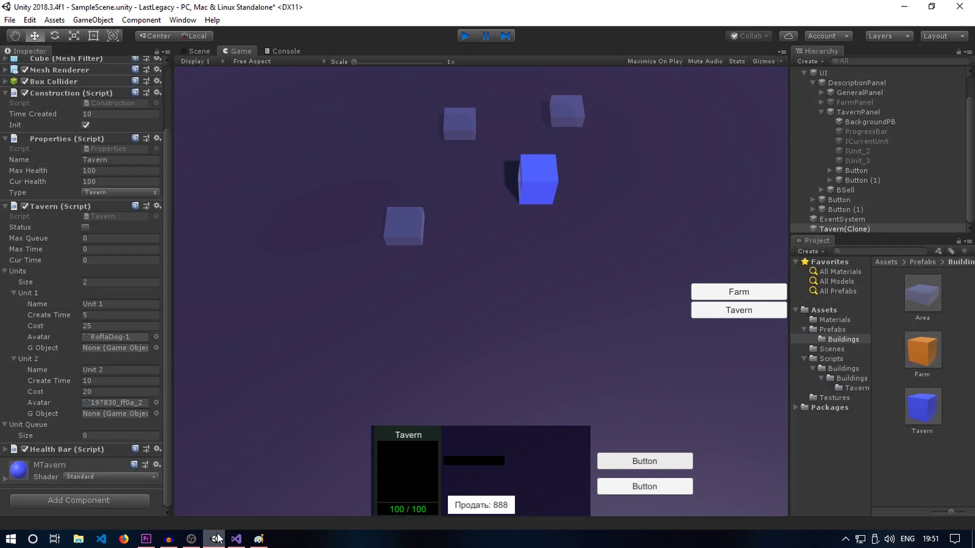
# Open UnitQueue.cs and examine BuyUnit's signature and the >= gold comparison on line 54
pyautogui.click(236, 540)
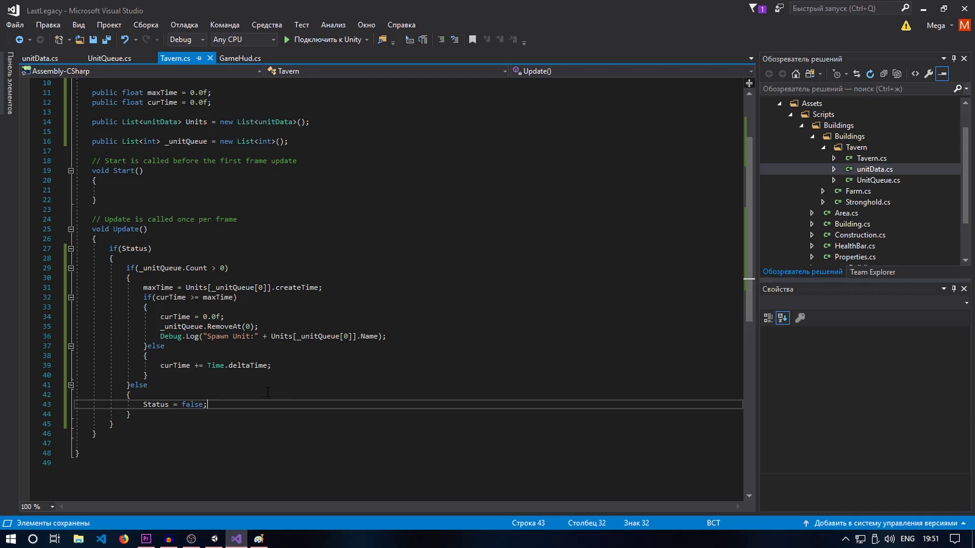
pyautogui.click(114, 58)
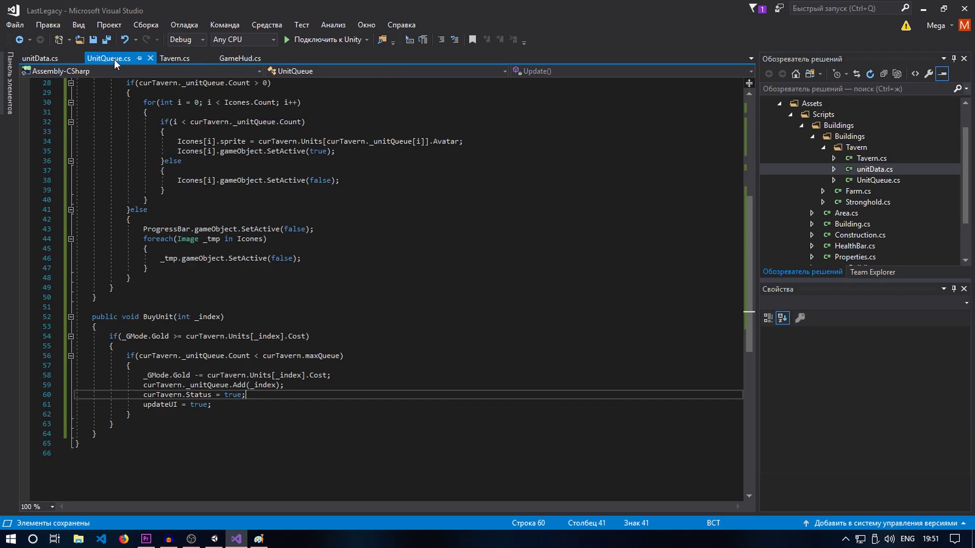
pyautogui.scroll(2, 154, 319)
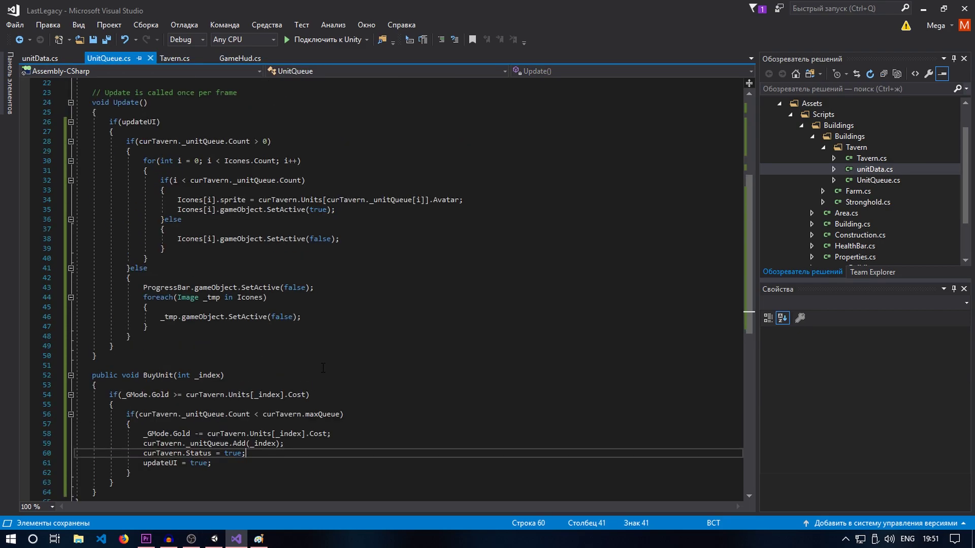
pyautogui.scroll(-2, 153, 319)
pyautogui.click(236, 315)
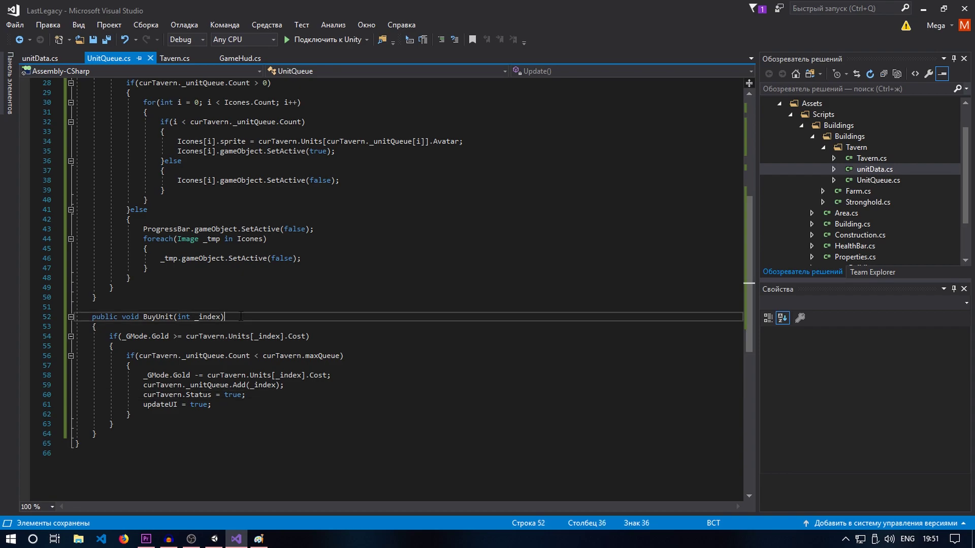
pyautogui.doubleClick(177, 336)
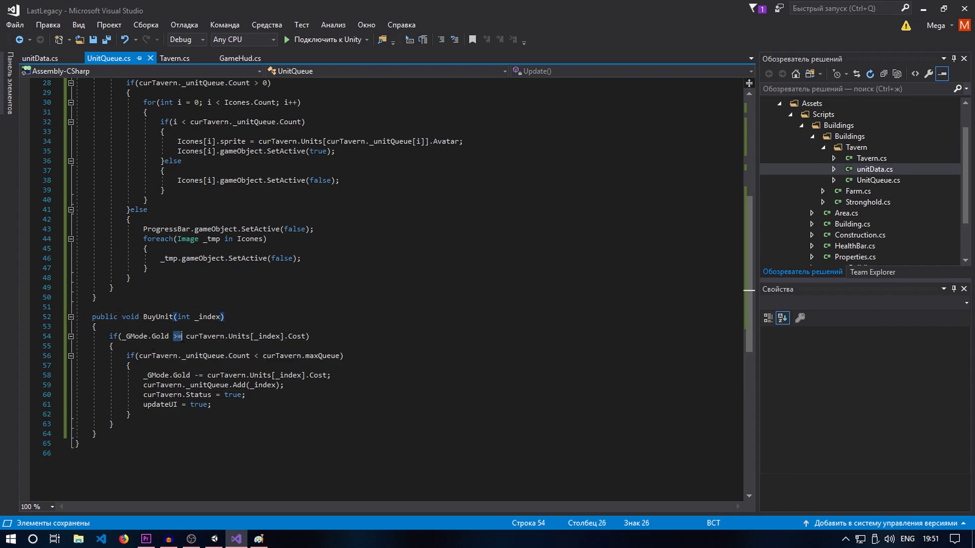
# Trace Cost, Units, curTavern and _unitQueue usages and the queue-limit check on line 56
pyautogui.click(288, 336)
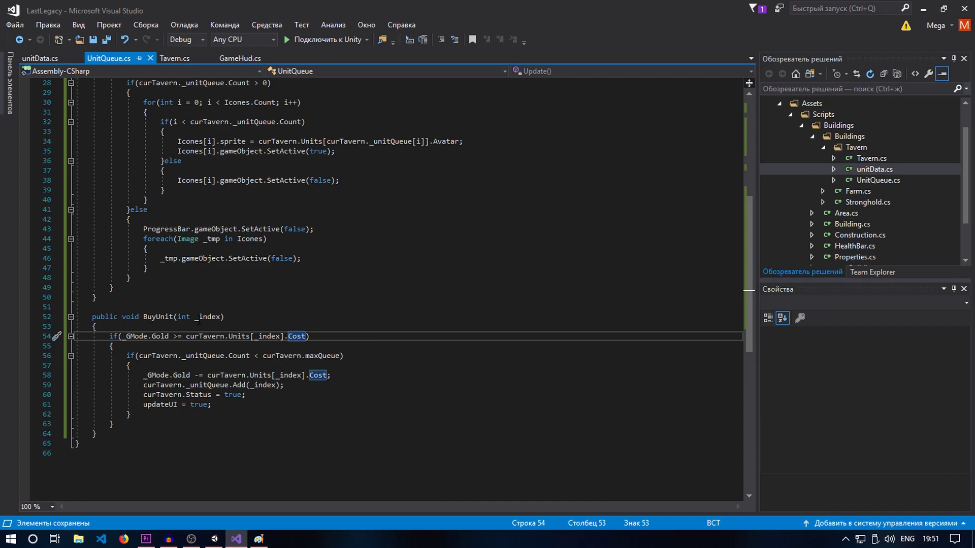
pyautogui.click(233, 337)
pyautogui.scroll(-2, 403, 354)
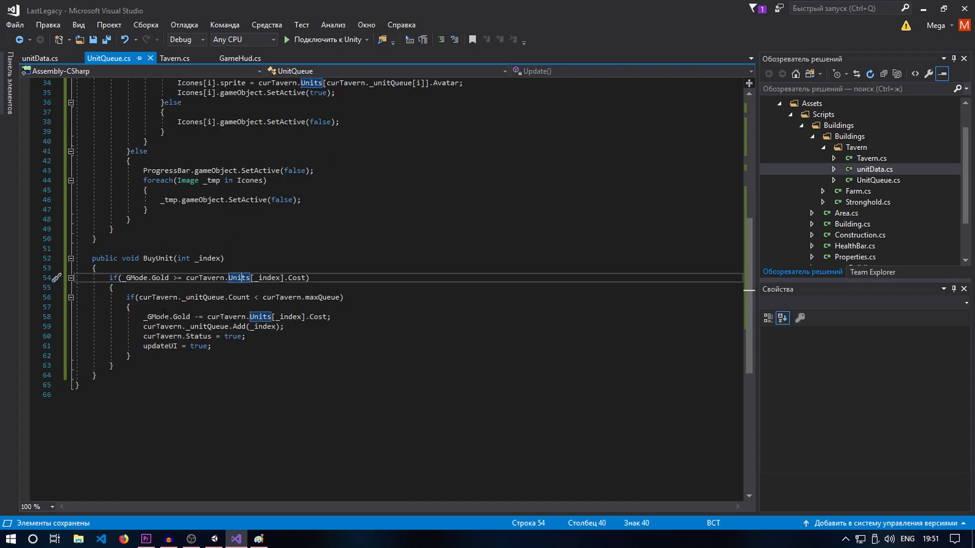
pyautogui.click(157, 297)
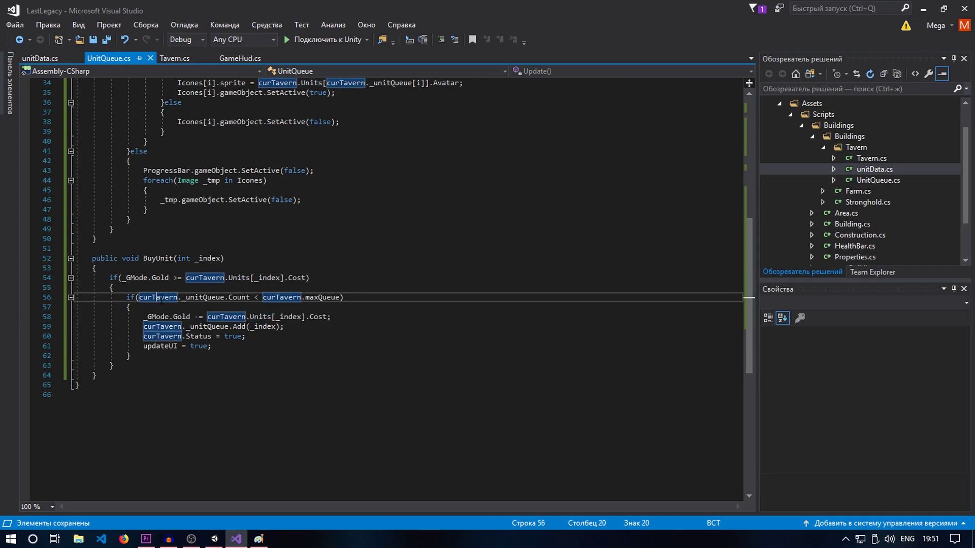
pyautogui.click(224, 297)
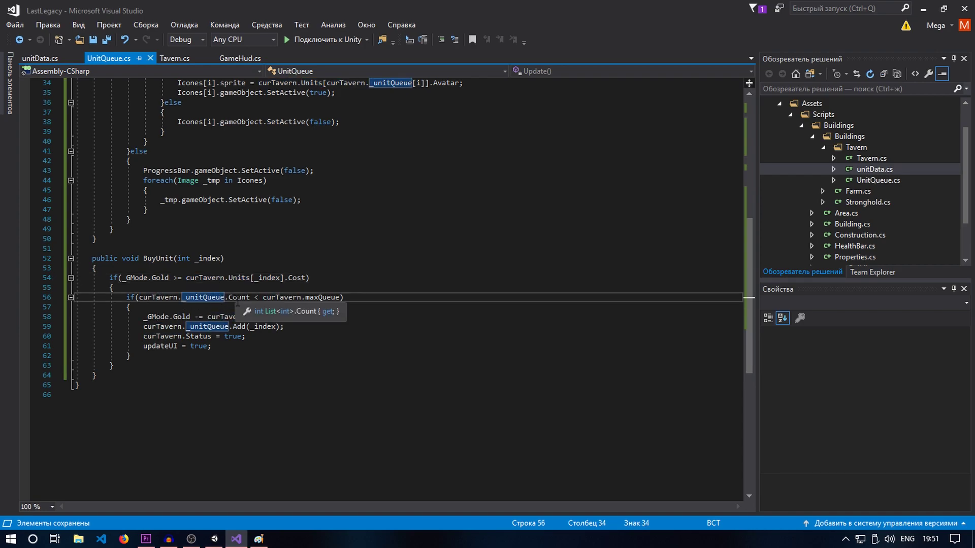
pyautogui.click(256, 299)
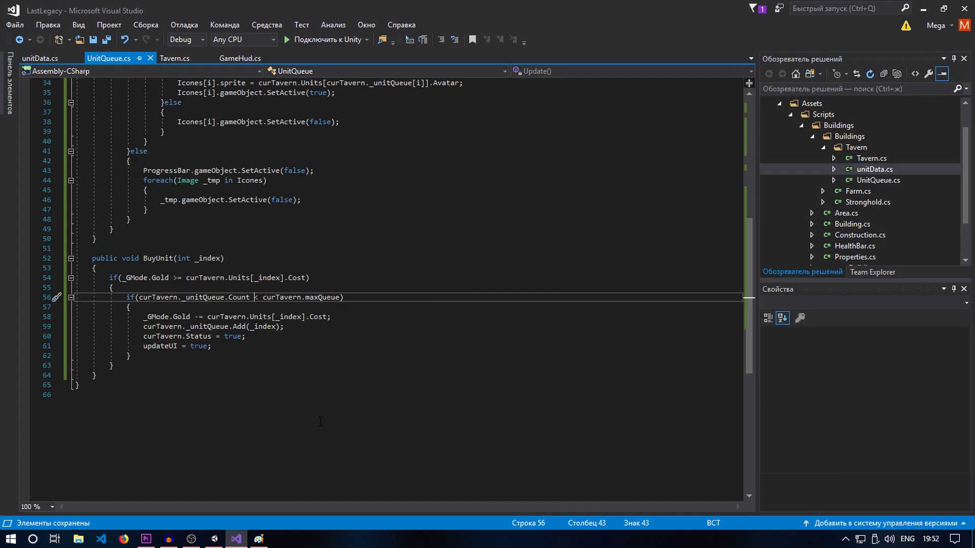
# Set Max Queue to 3 in the Tavern prefab's Tavern script
pyautogui.click(215, 539)
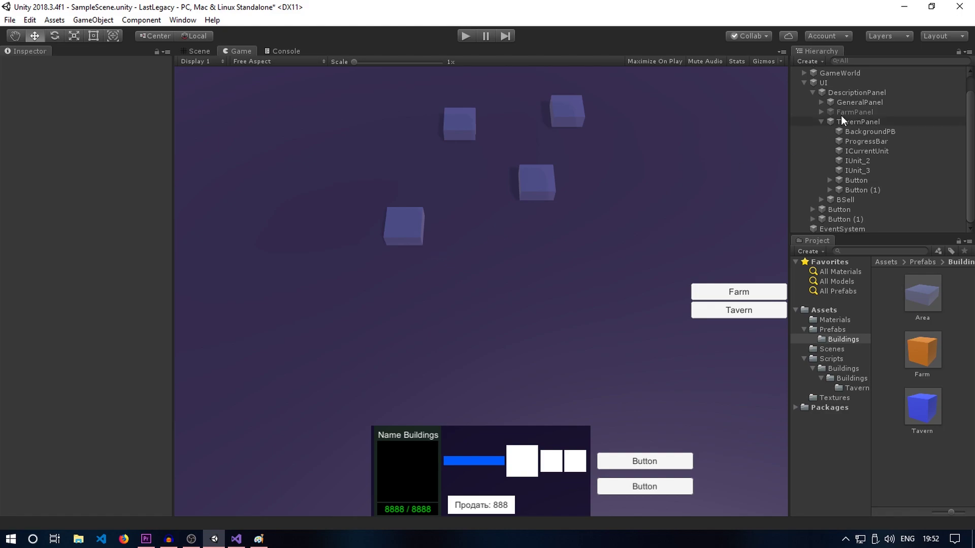
pyautogui.click(930, 404)
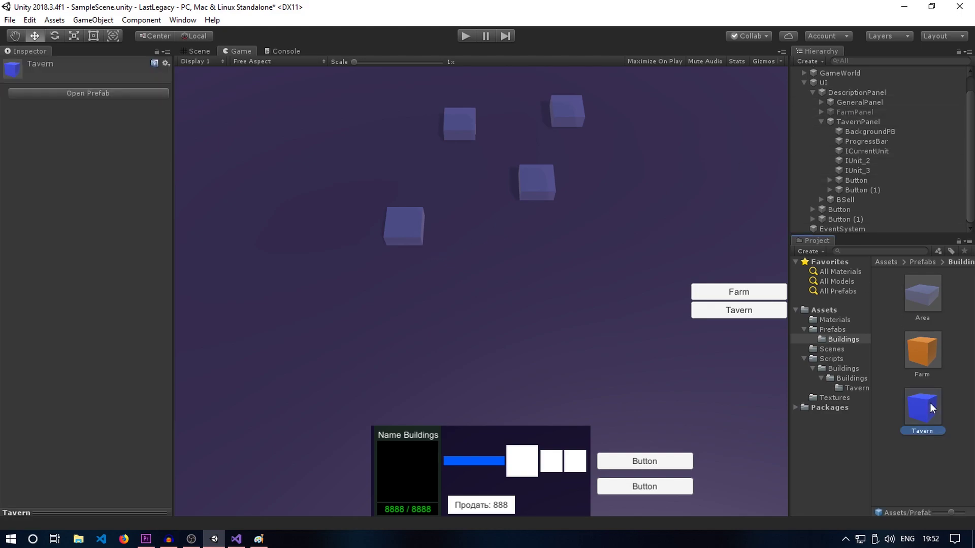
pyautogui.doubleClick(930, 404)
pyautogui.scroll(-3, 117, 279)
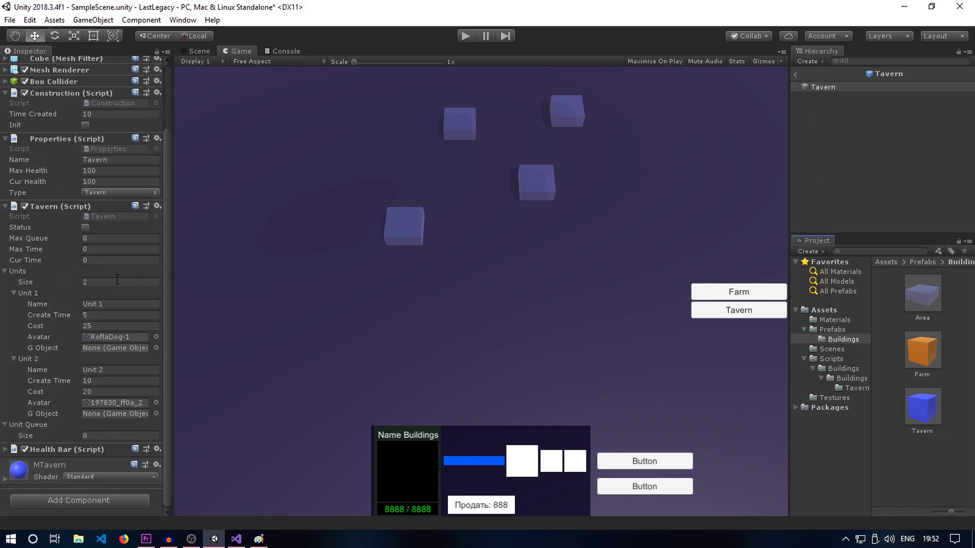
pyautogui.click(94, 239)
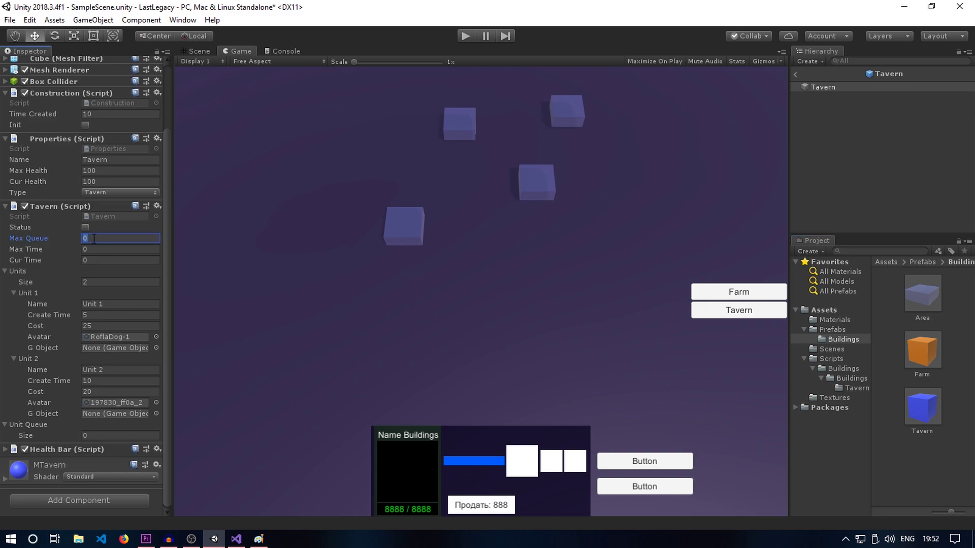
pyautogui.write('3')
# Play-test by selecting the tavern and buying two units into its queue, then stop
pyautogui.click(462, 34)
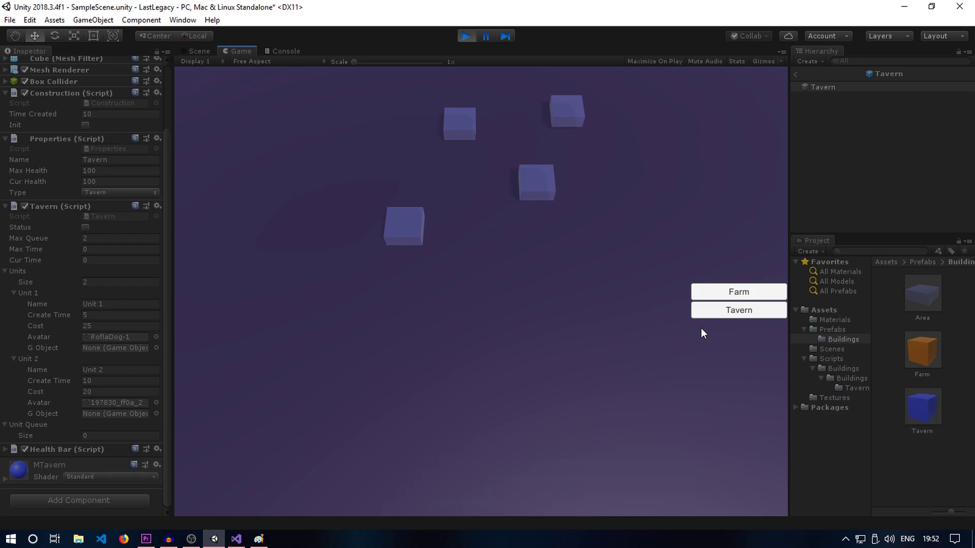
pyautogui.click(539, 178)
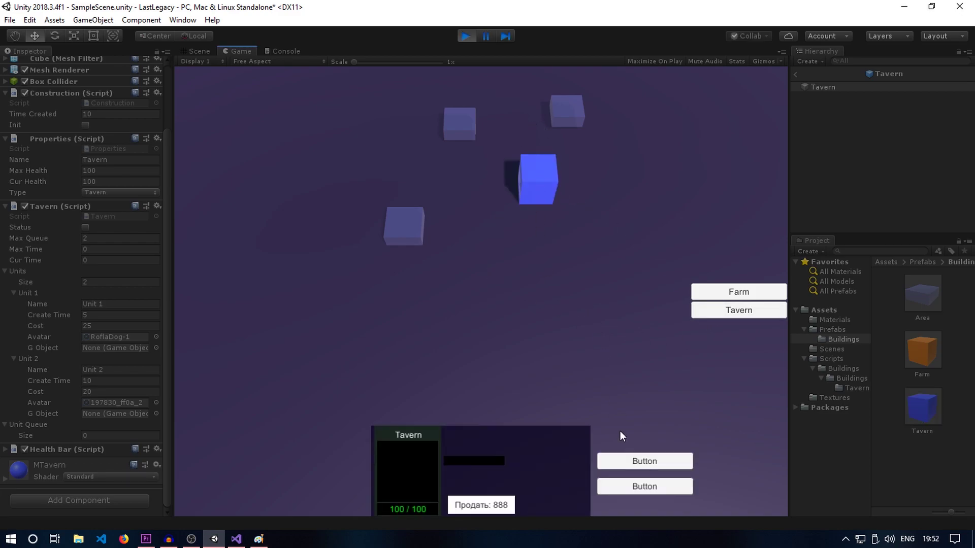
pyautogui.click(637, 462)
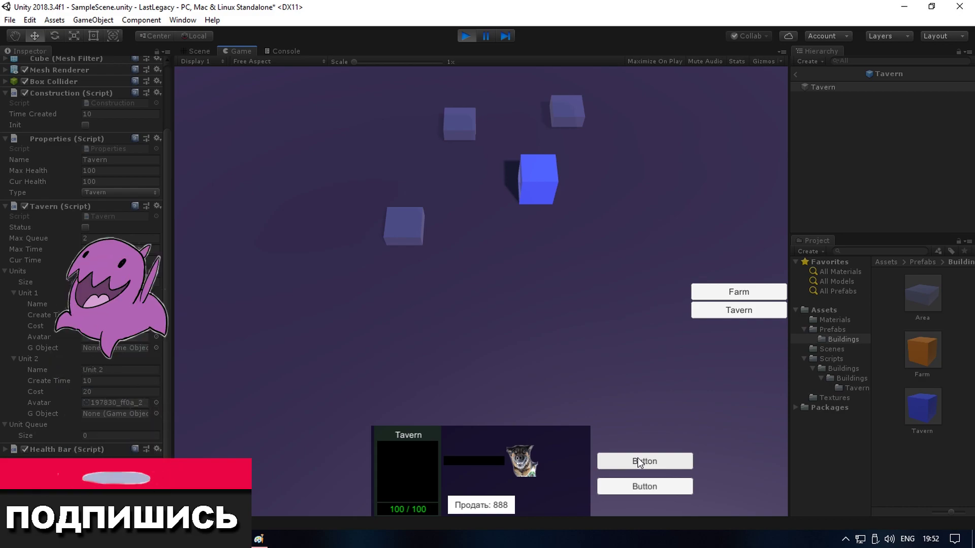
pyautogui.click(638, 462)
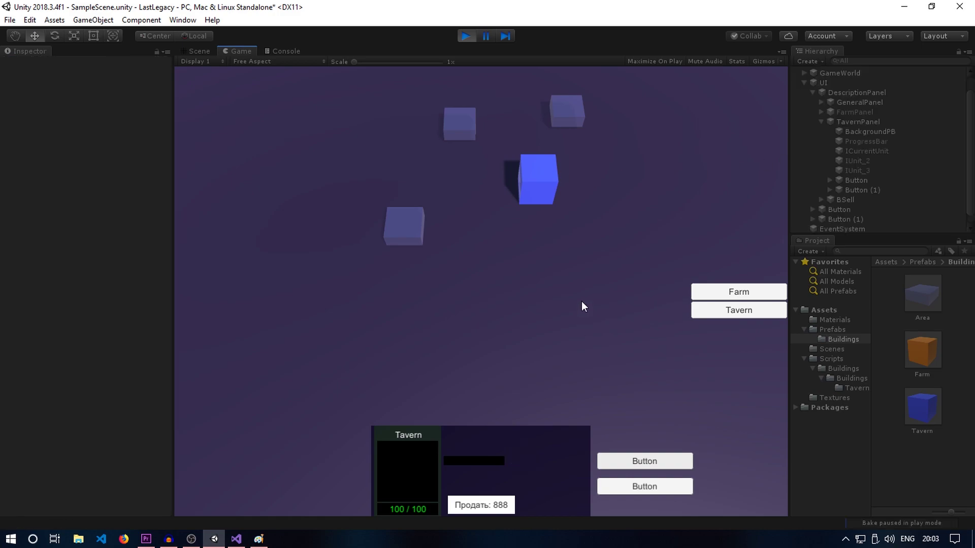
pyautogui.click(460, 37)
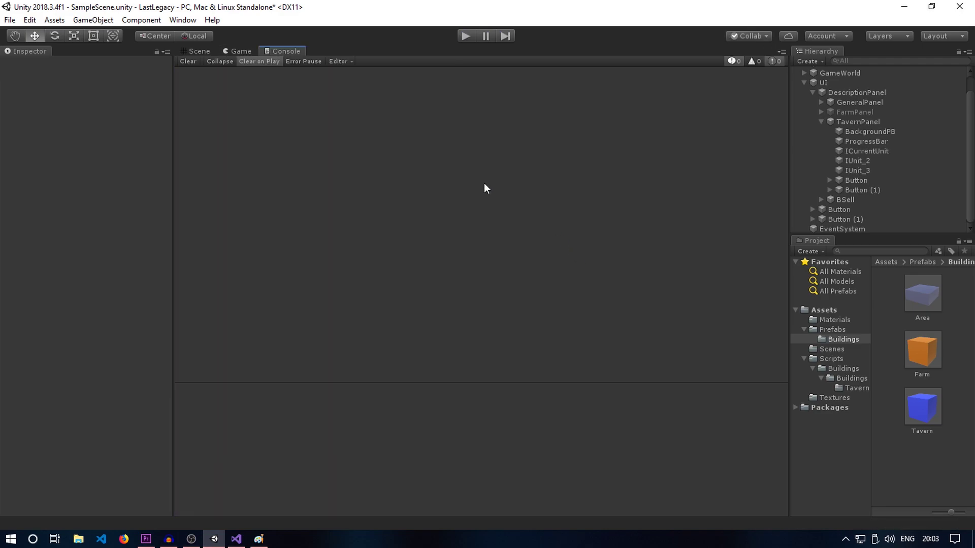
pyautogui.click(236, 539)
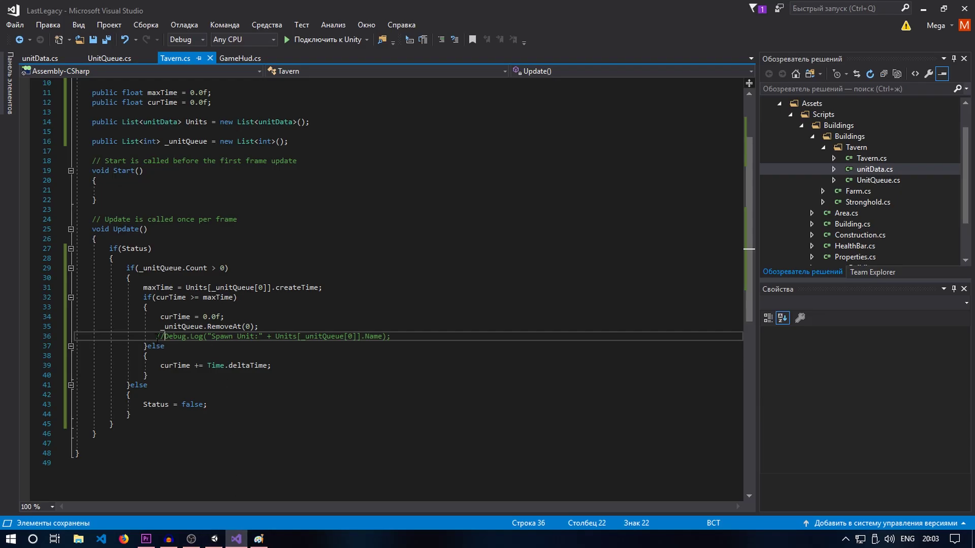
# Uncomment the Debug.Log spawn line and move _unitQueue.RemoveAt(0) below it, saving Tavern.cs
pyautogui.press('BackSpace')
pyautogui.press('BackSpace')
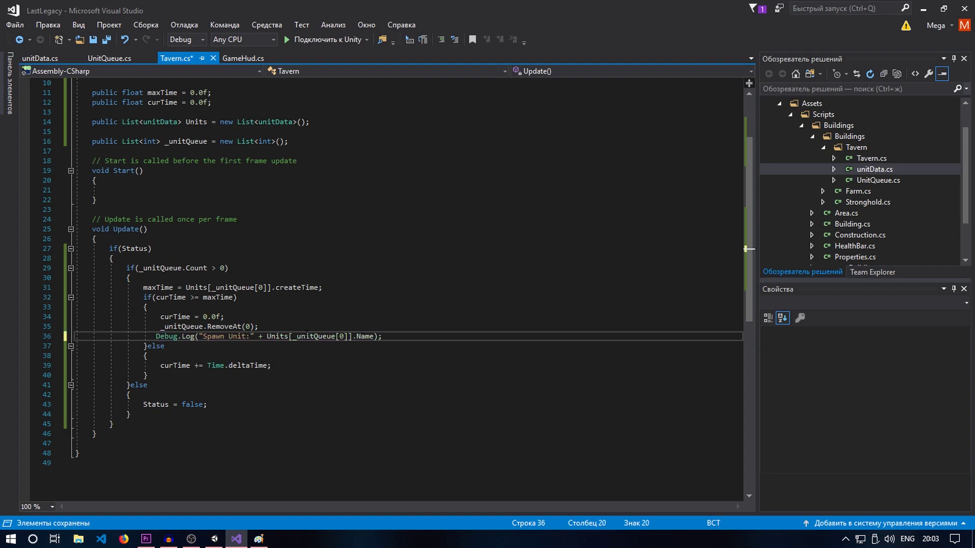
pyautogui.hotkey('ctrl', 's')
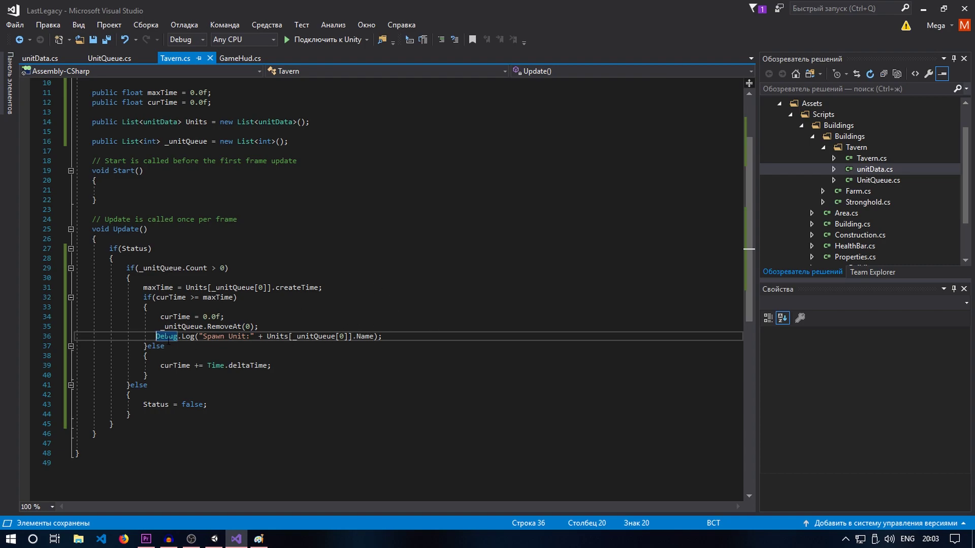
pyautogui.click(269, 327)
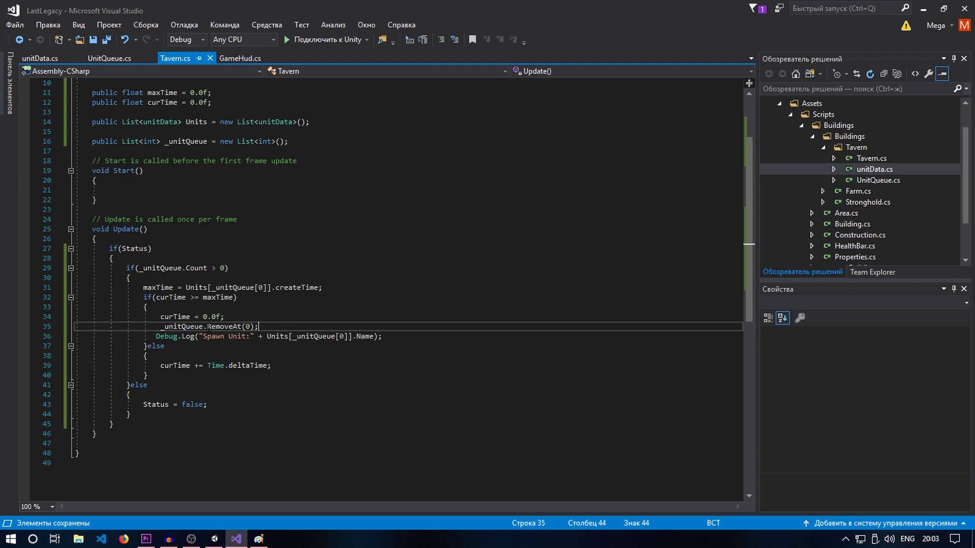
pyautogui.moveTo(207, 327); pyautogui.dragTo(259, 327)
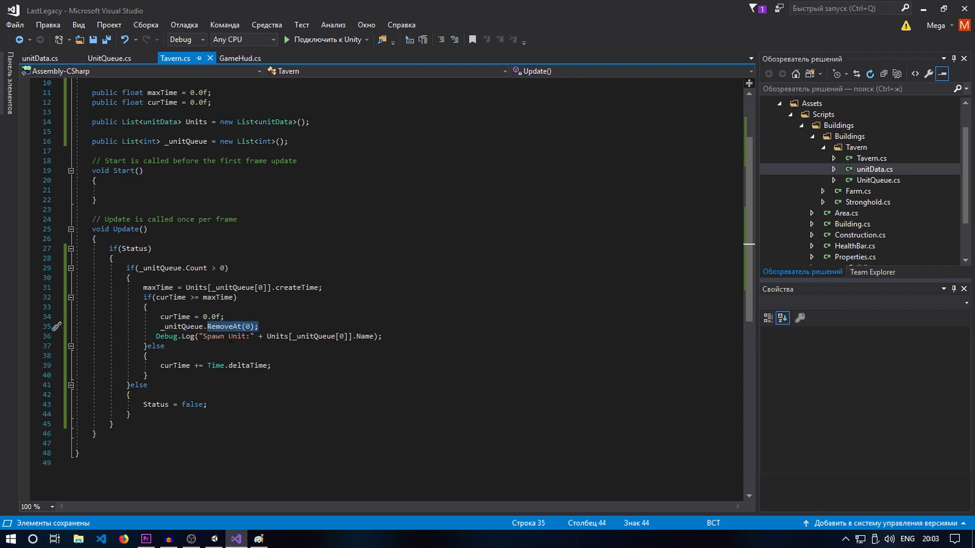
pyautogui.moveTo(156, 326); pyautogui.dragTo(259, 326)
pyautogui.hotkey('ctrl', 'c')
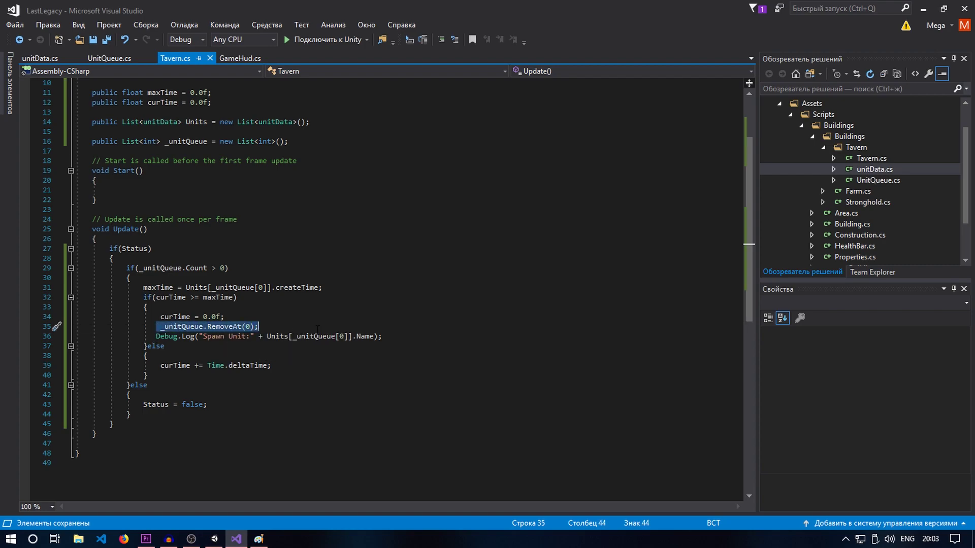
pyautogui.press('BackSpace')
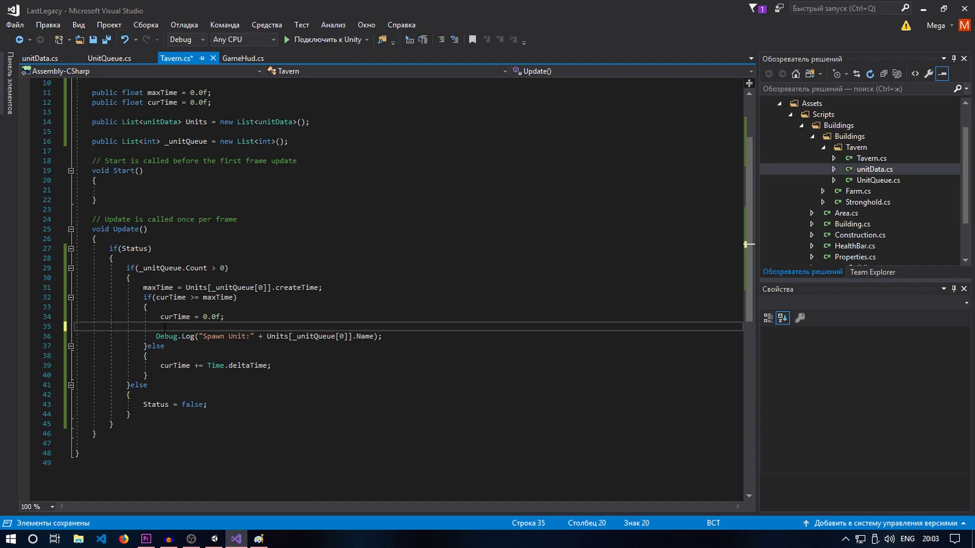
pyautogui.press('BackSpace')
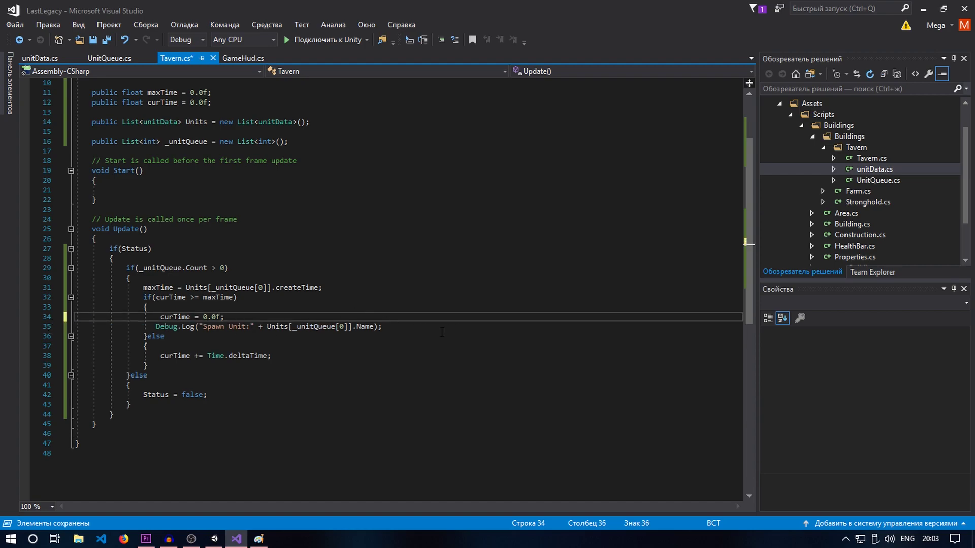
pyautogui.click(423, 330)
pyautogui.press('Return')
pyautogui.hotkey('ctrl', 'v')
pyautogui.hotkey('ctrl', 's')
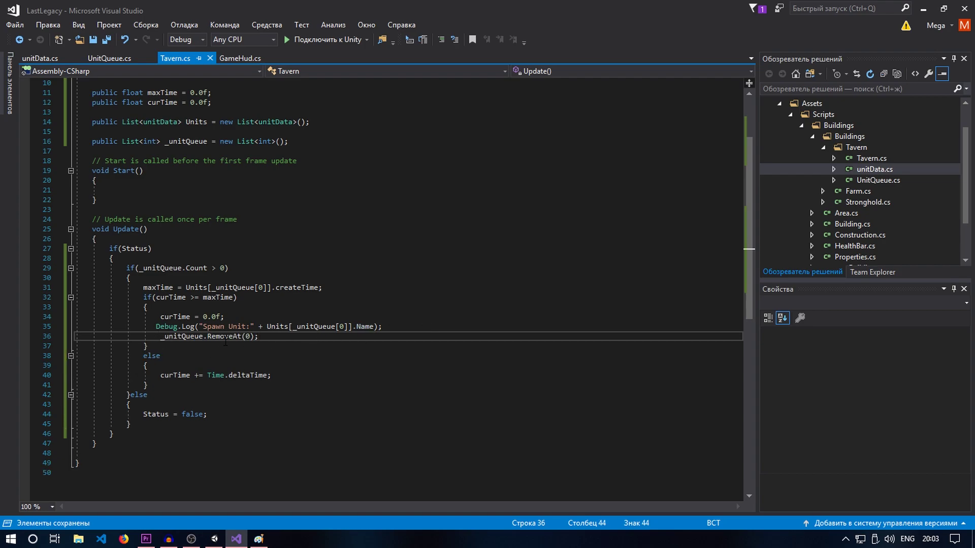
# Check the reordered Debug.Log and RemoveAt(0) lines
pyautogui.moveTo(259, 337); pyautogui.dragTo(161, 338)
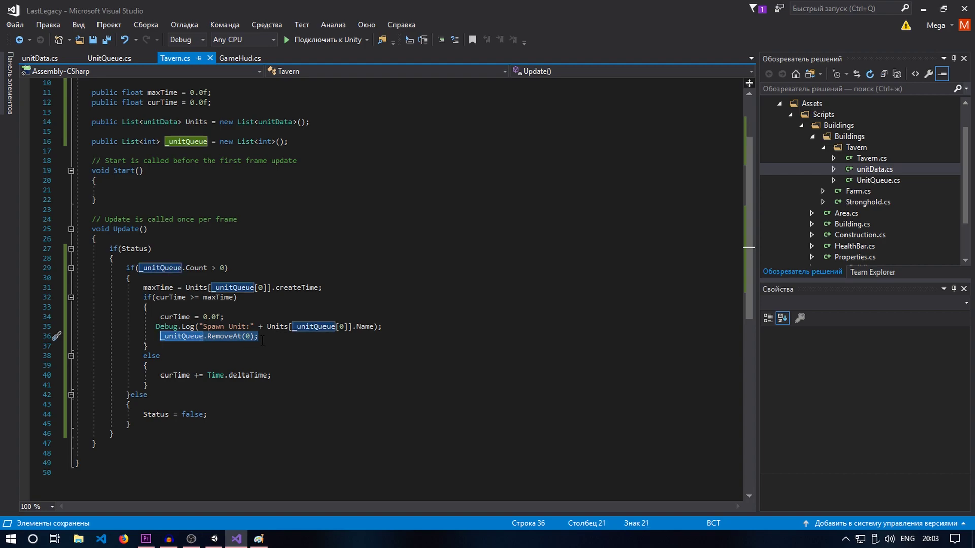
pyautogui.click(294, 337)
pyautogui.click(157, 327)
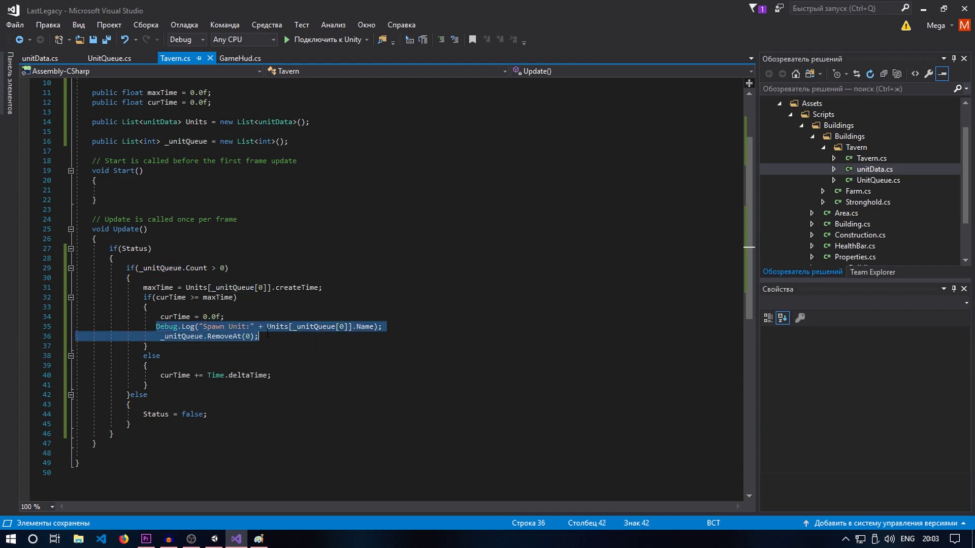
pyautogui.hotkey('shift', 'End')
pyautogui.click(168, 329)
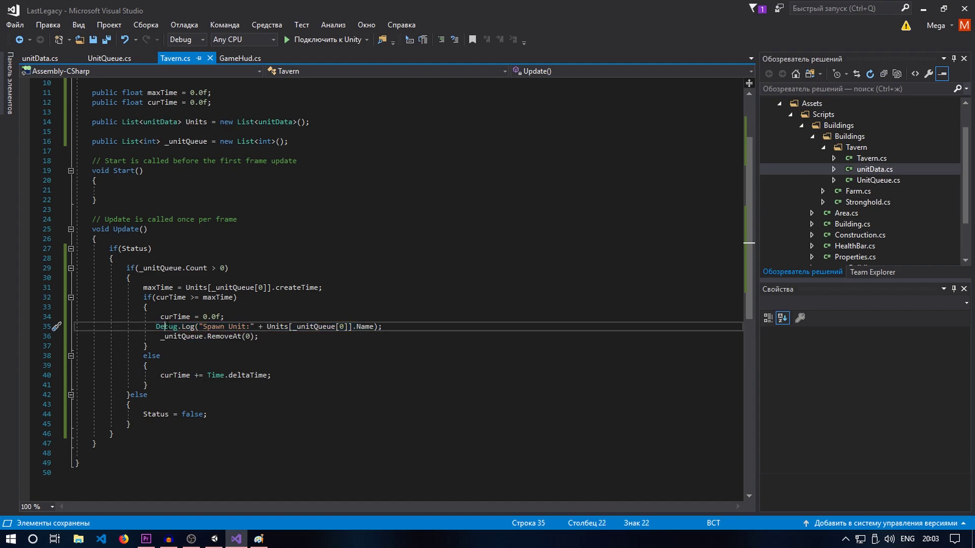
pyautogui.press('Down')
pyautogui.press('End')
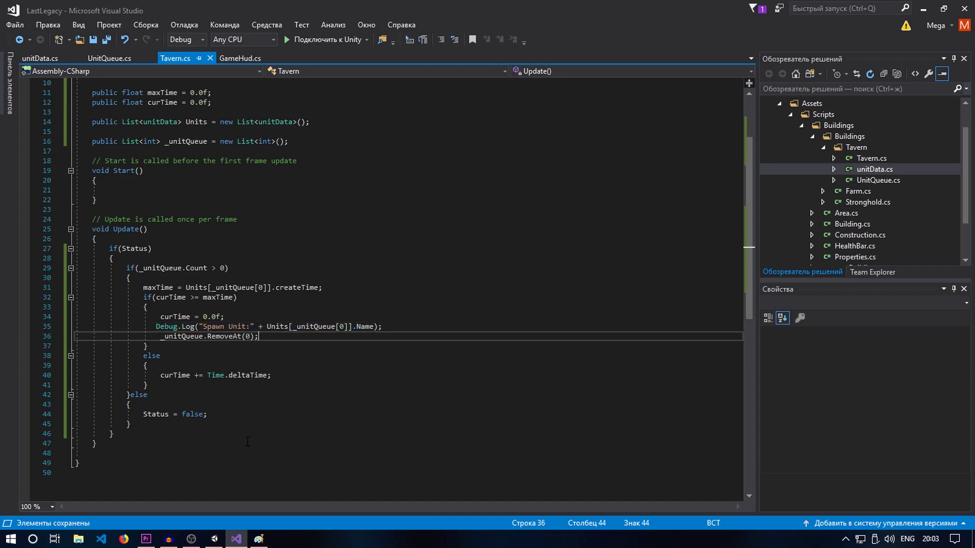
# Inspect the curTime increment and the maxTime and createTime references in Tavern.cs
pyautogui.click(214, 539)
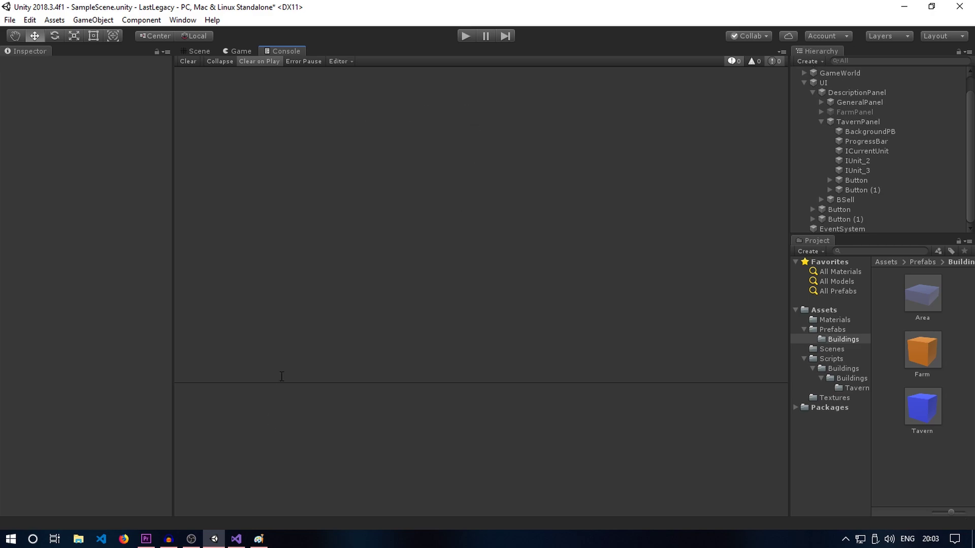
pyautogui.click(230, 540)
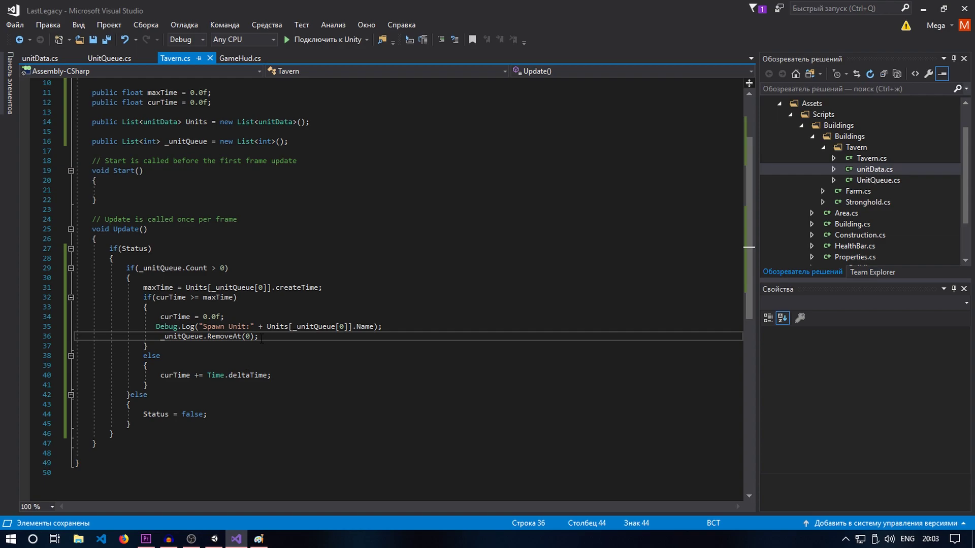
pyautogui.click(195, 376)
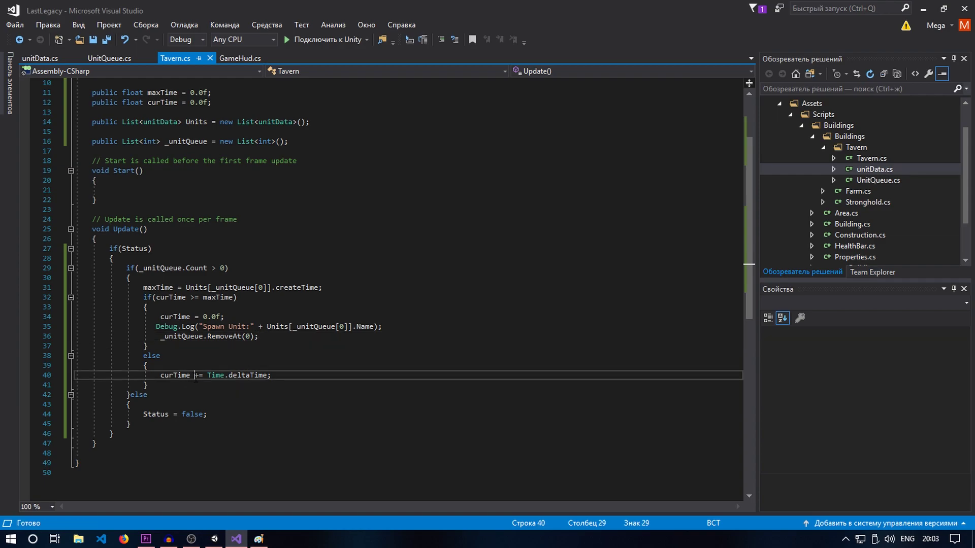
pyautogui.moveTo(195, 376); pyautogui.dragTo(198, 376)
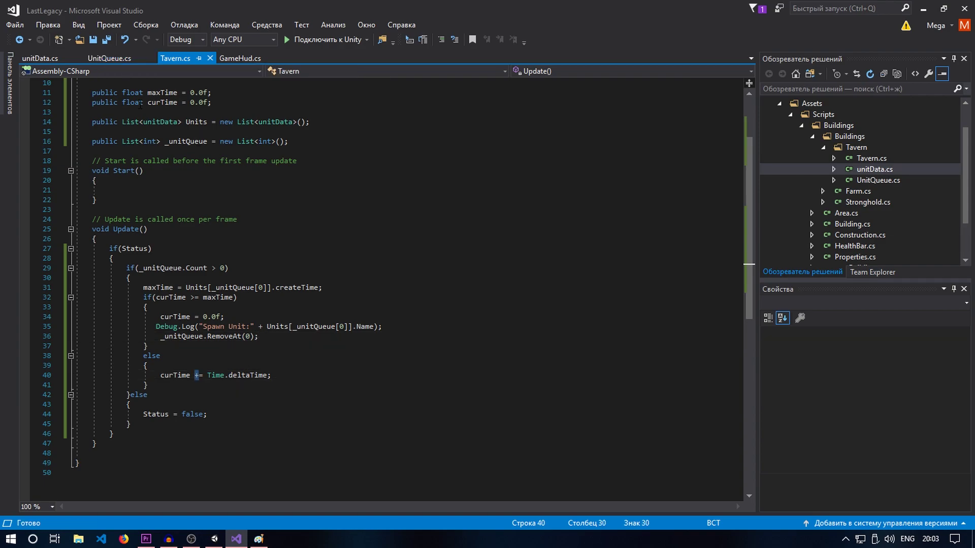
pyautogui.click(172, 288)
pyautogui.click(296, 288)
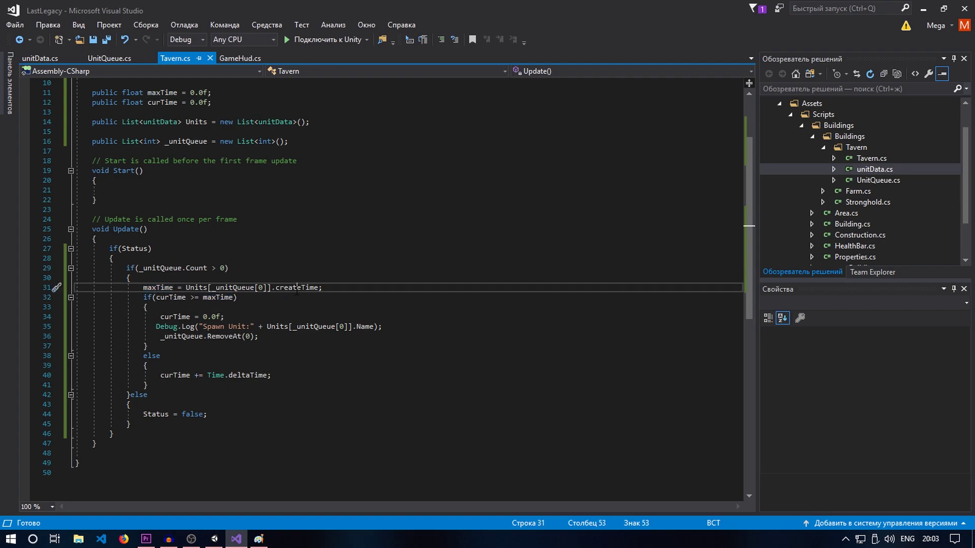
# Review UnitQueue.cs line 30, where ProgressBar fillAmount uses curTavern.curTime and maxTime
pyautogui.click(105, 59)
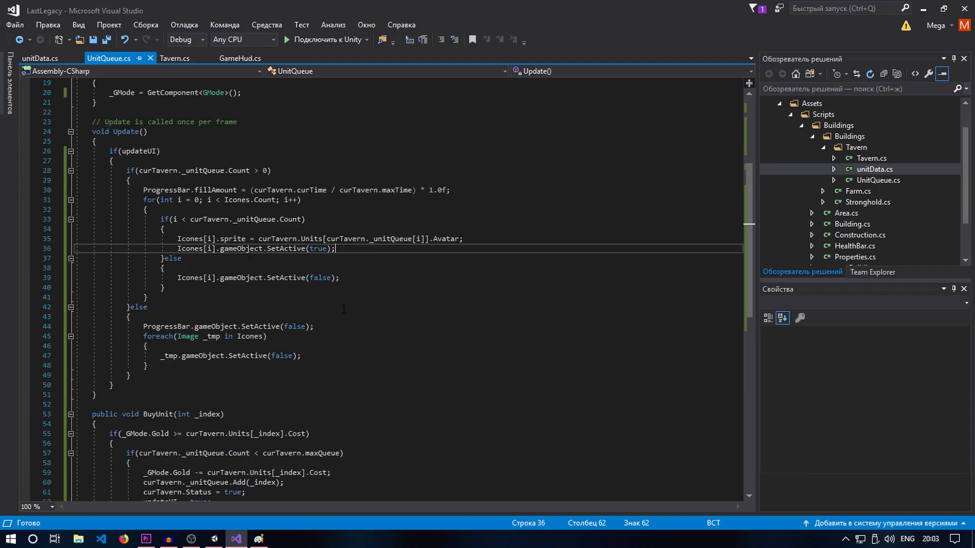
pyautogui.click(132, 150)
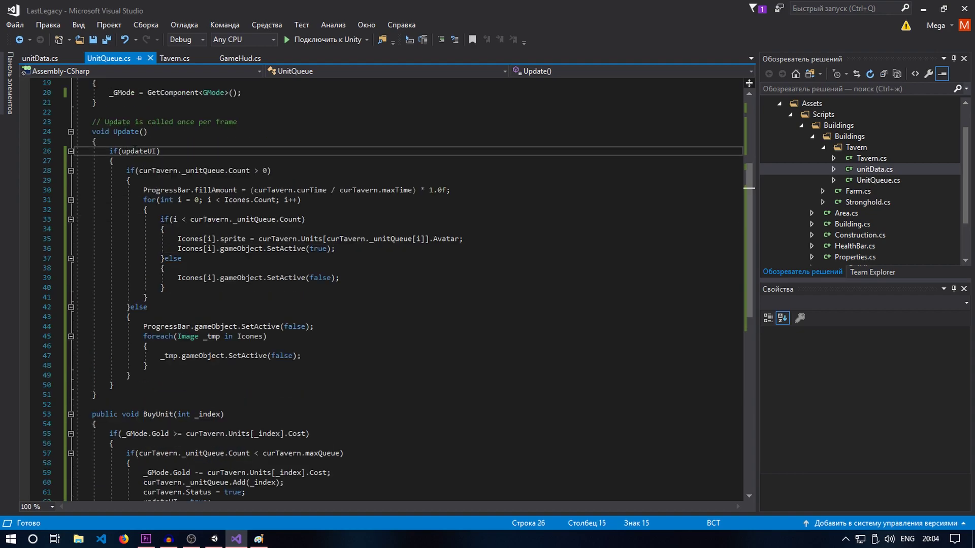
pyautogui.click(147, 171)
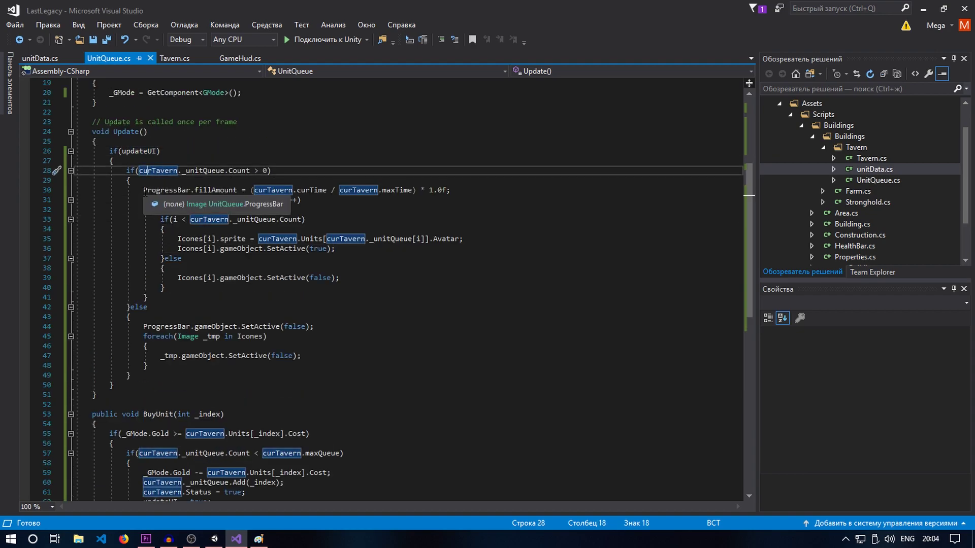
pyautogui.moveTo(143, 189); pyautogui.dragTo(389, 183)
pyautogui.moveTo(476, 184); pyautogui.dragTo(462, 188)
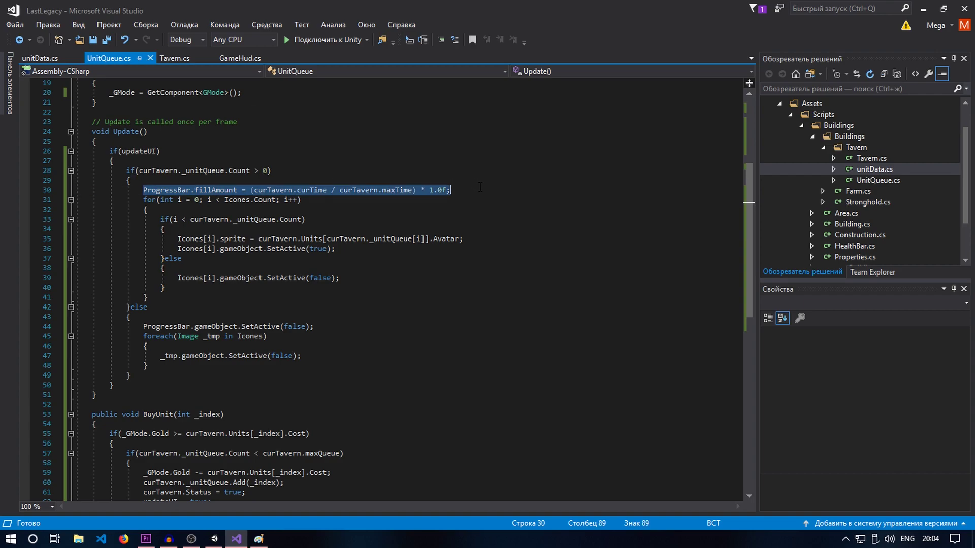
pyautogui.click(462, 189)
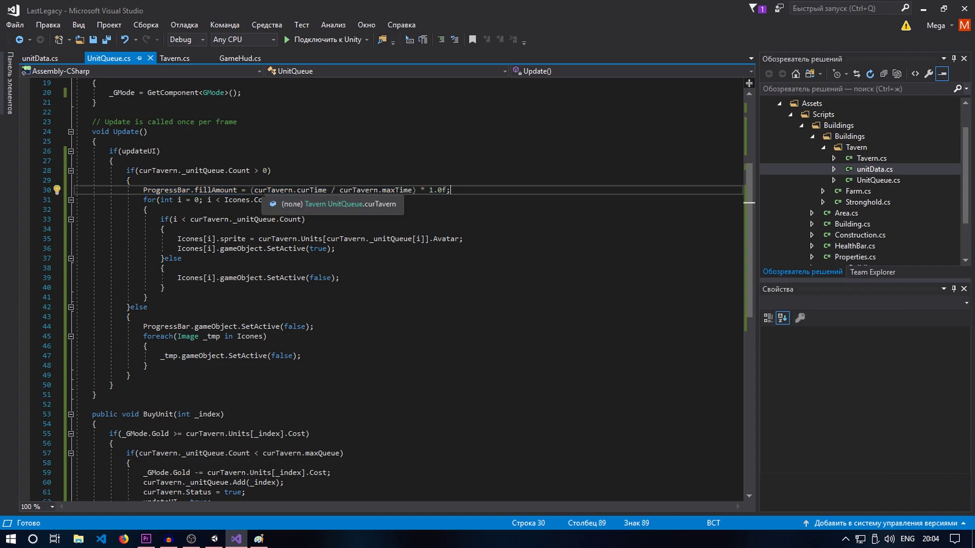
pyautogui.moveTo(255, 190); pyautogui.dragTo(328, 190)
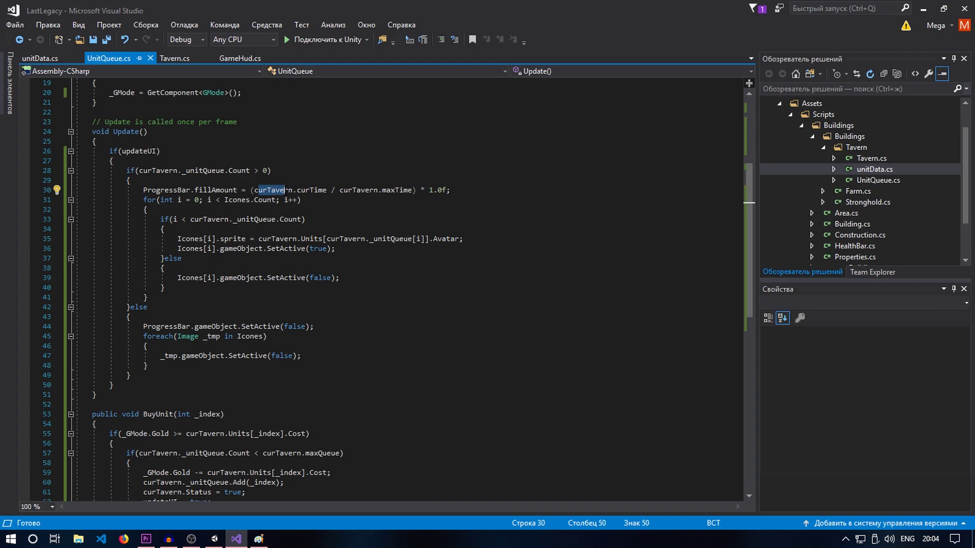
pyautogui.click(332, 190)
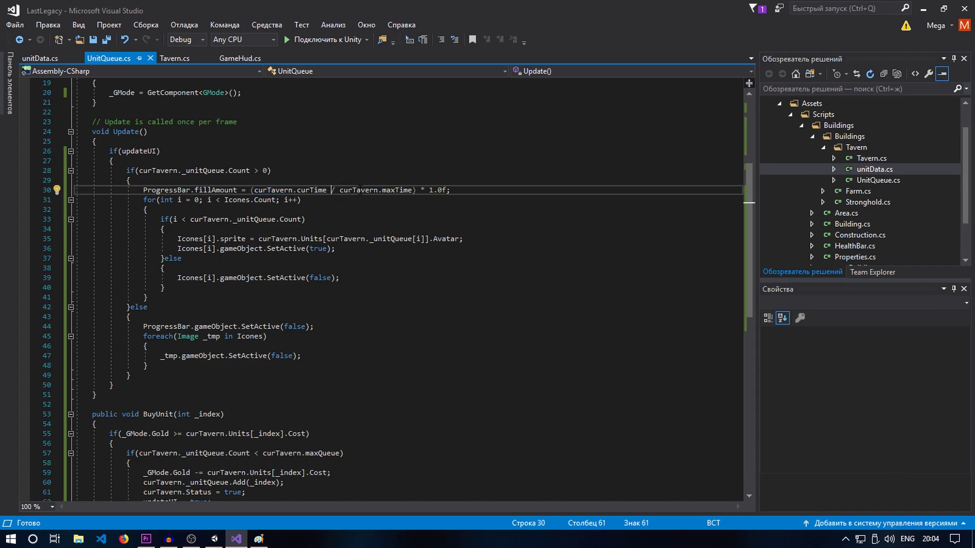
pyautogui.doubleClick(398, 190)
pyautogui.hotkey('alt', 'Tab')
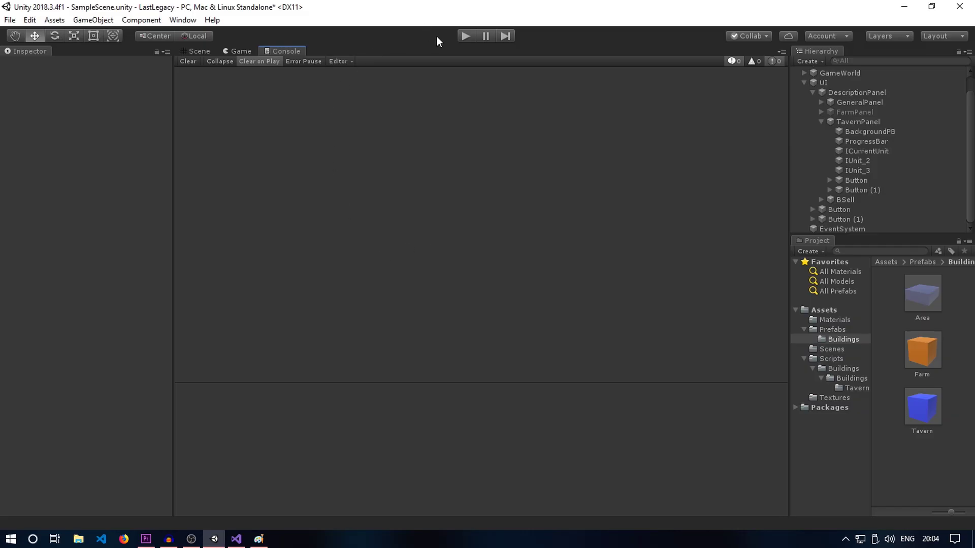
# Play-test buying two tavern units and inspect the ProgressBar object, which stays hidden
pyautogui.click(464, 36)
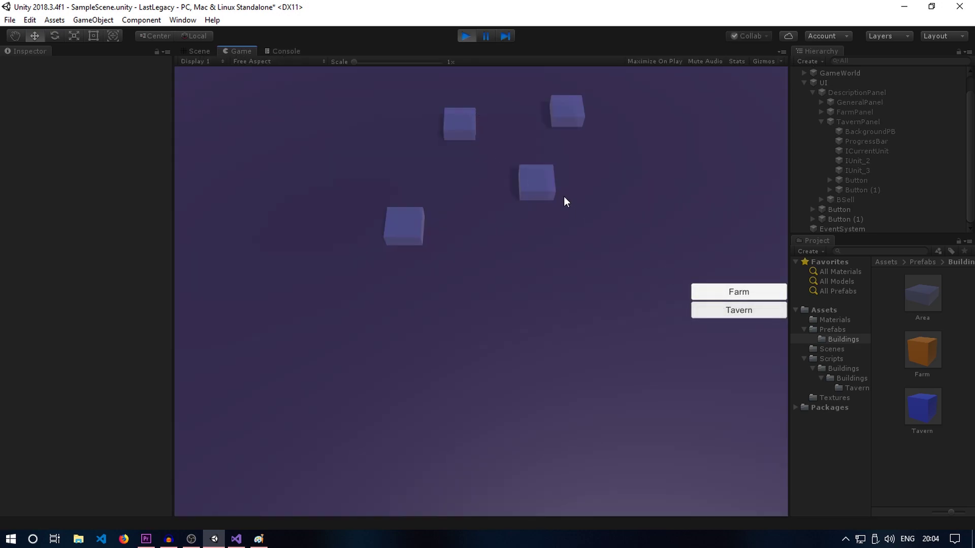
pyautogui.click(547, 188)
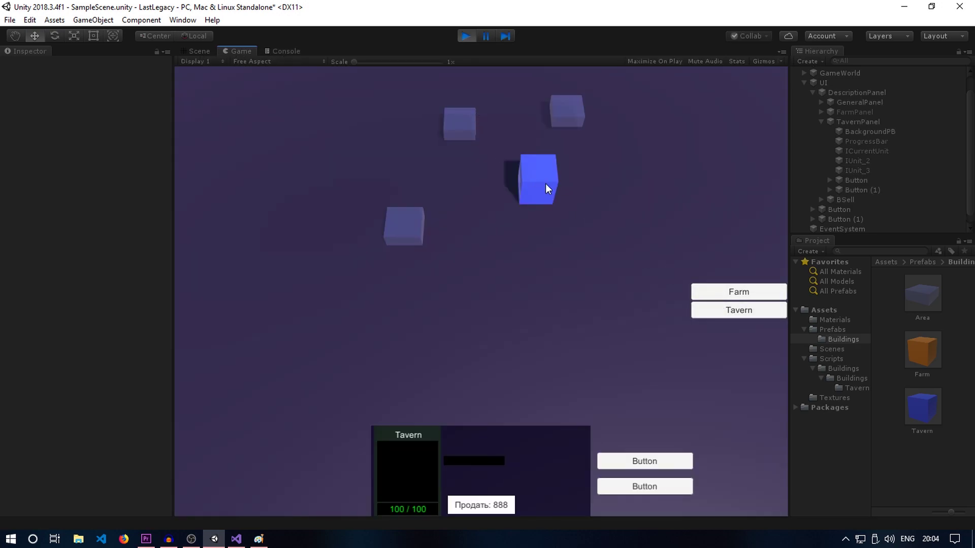
pyautogui.click(634, 489)
pyautogui.click(632, 462)
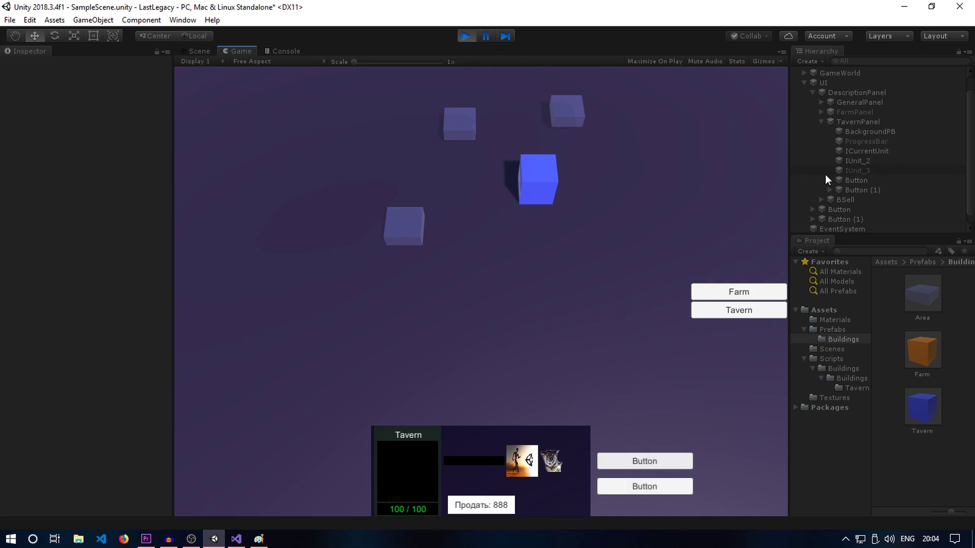
pyautogui.scroll(-1, 860, 203)
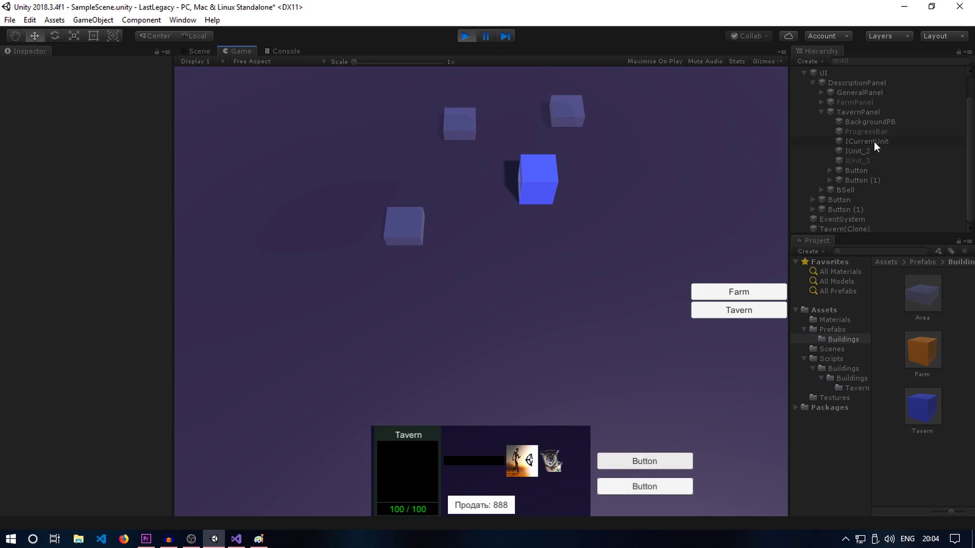
pyautogui.click(864, 132)
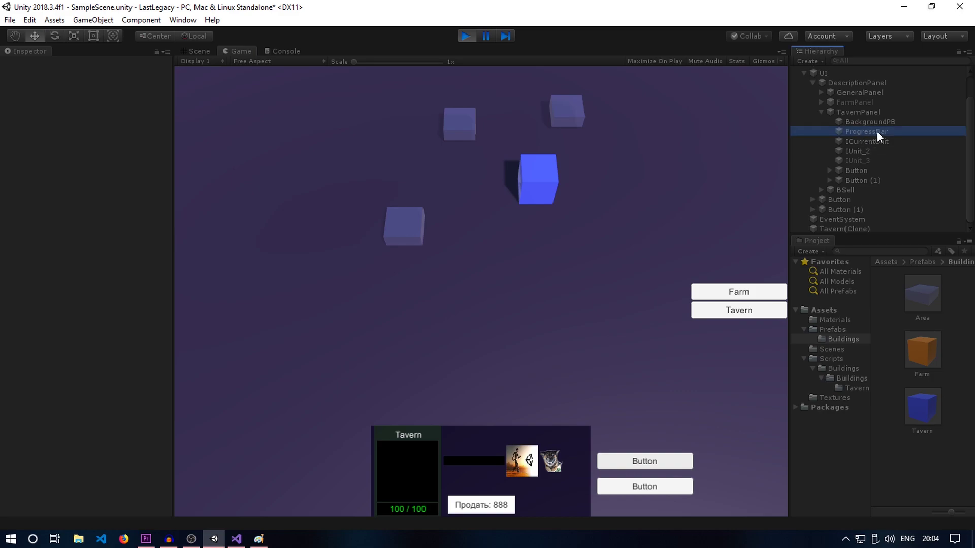
pyautogui.click(466, 35)
pyautogui.hotkey('alt', 'Tab')
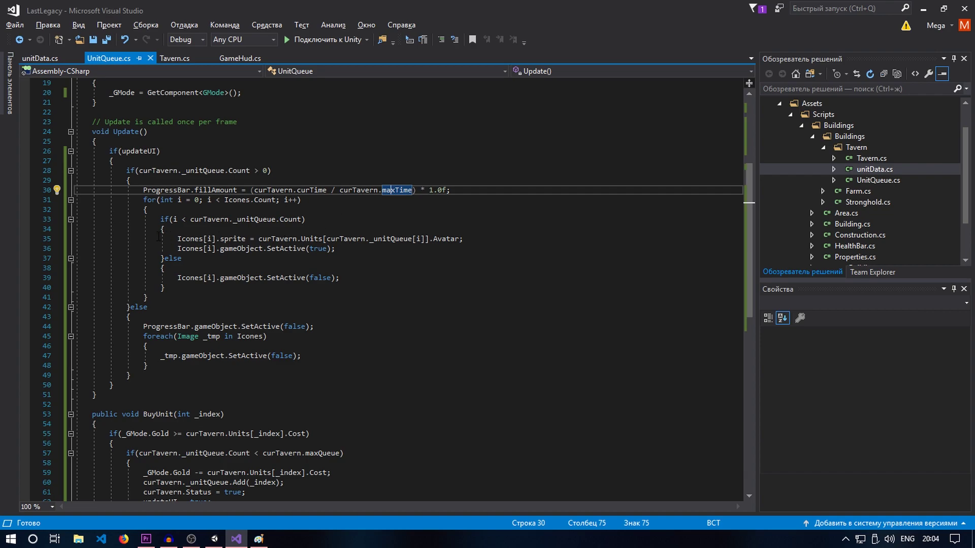
# Add 'ProgressBar.gameObject.SetActive(true);' inside the if block before the fill line and save
pyautogui.click(461, 188)
pyautogui.click(445, 171)
pyautogui.click(447, 179)
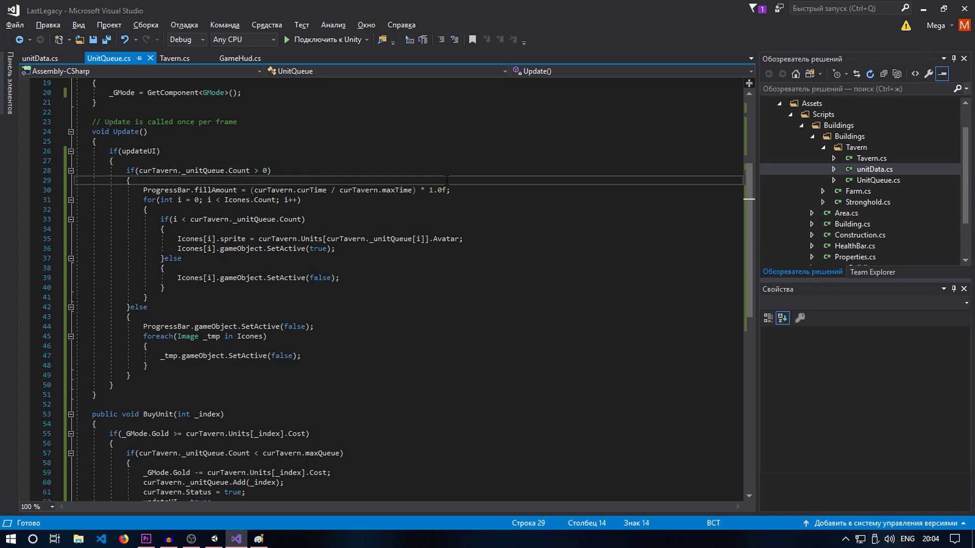
pyautogui.press('Return')
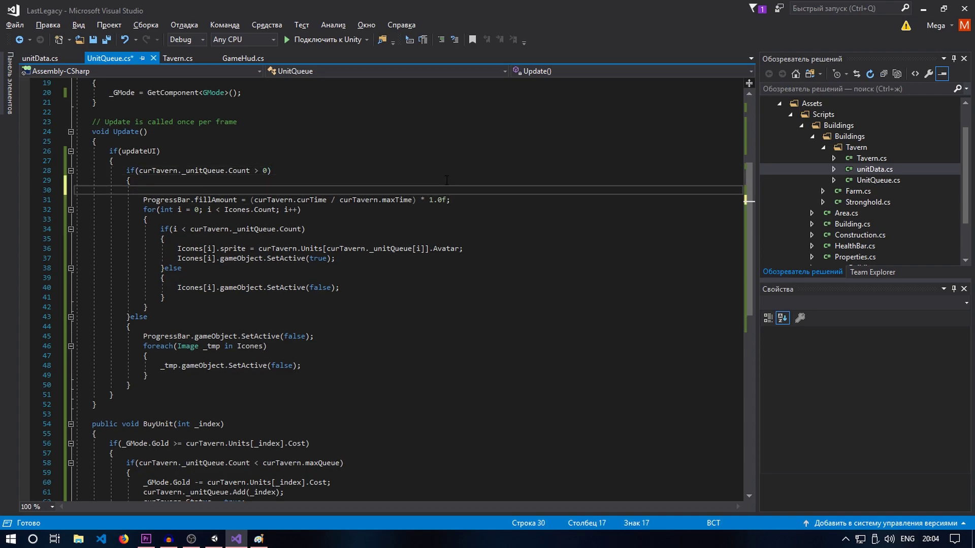
pyautogui.write('Prog')
pyautogui.press('Tab')
pyautogui.write('.g')
pyautogui.press('Tab')
pyautogui.write('.set')
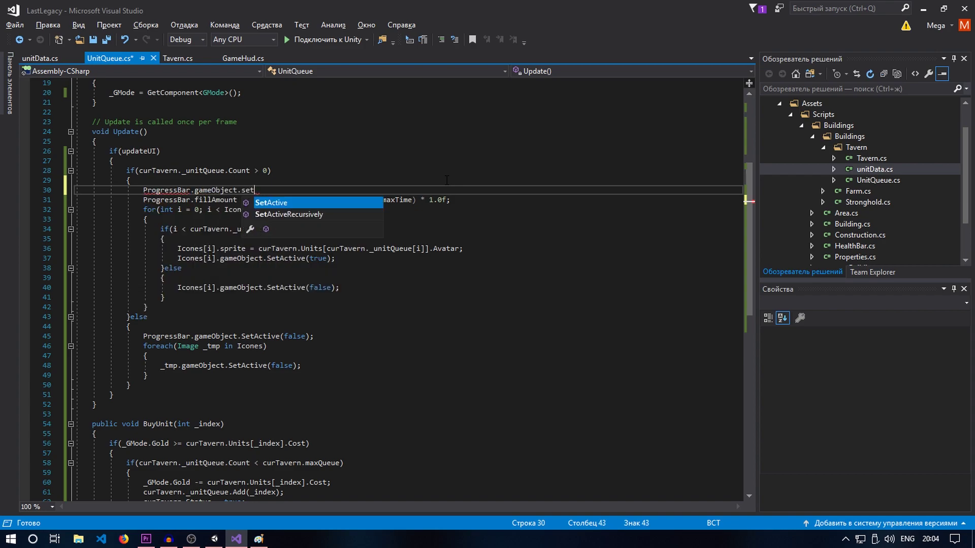
pyautogui.press('Tab')
pyautogui.write('();')
pyautogui.press('Left')
pyautogui.press('Left')
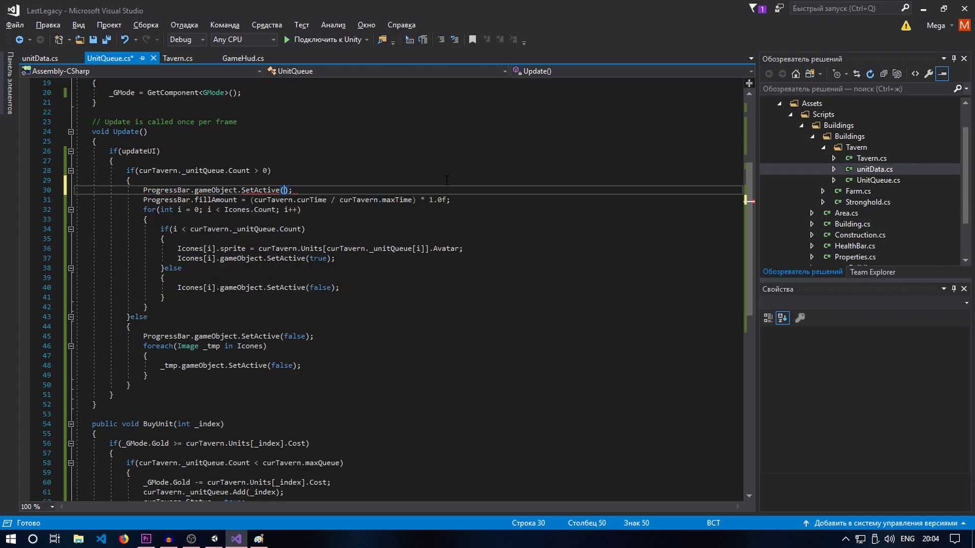
pyautogui.write('f')
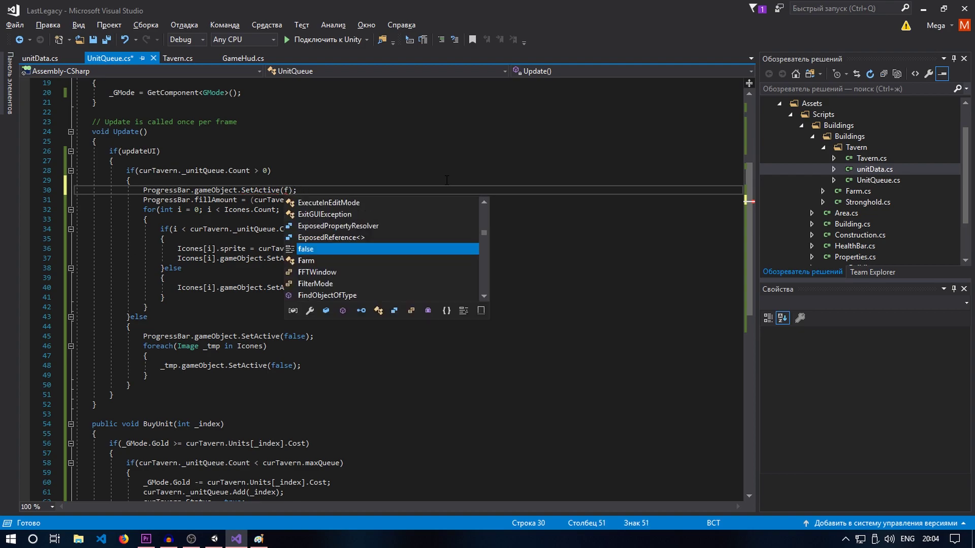
pyautogui.press('BackSpace')
pyautogui.write('true')
pyautogui.hotkey('ctrl', 's')
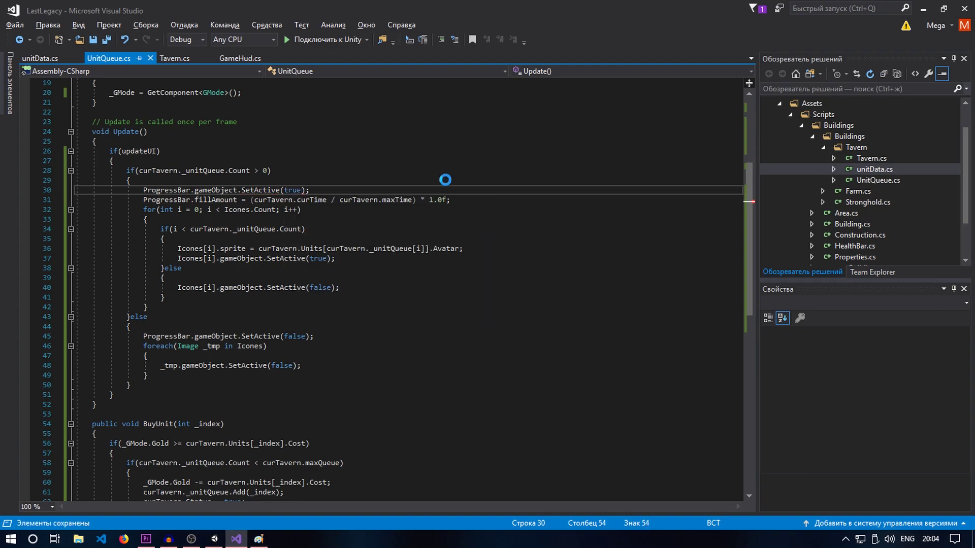
pyautogui.hotkey('alt', 'Tab')
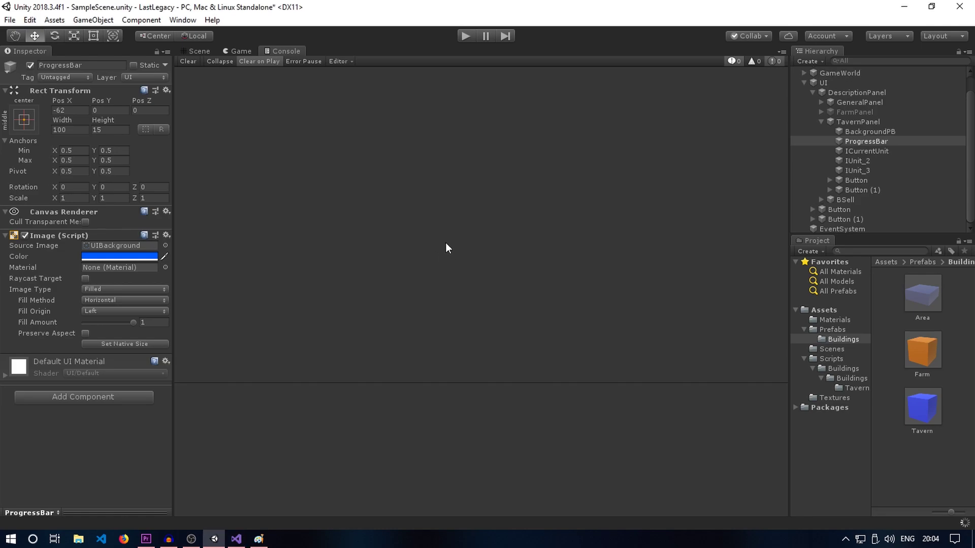
# In the Game view, queue several tavern units and watch the progress bar fill as they spawn
pyautogui.click(229, 49)
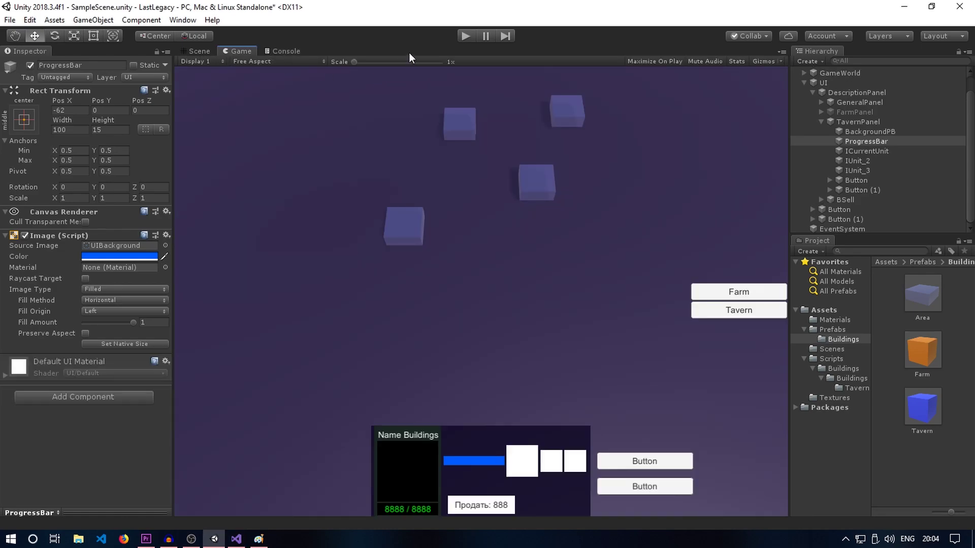
pyautogui.click(462, 40)
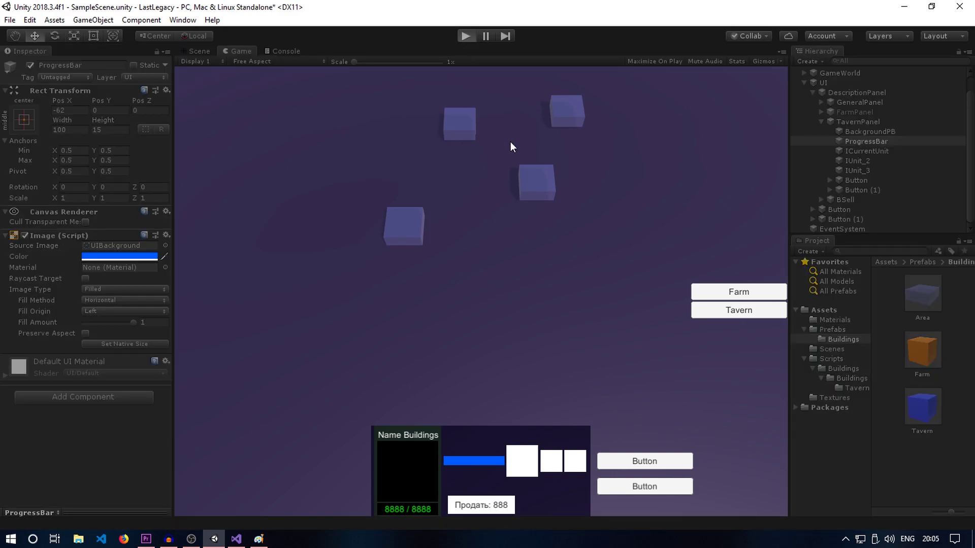
pyautogui.hotkey('ctrl', 'p')
pyautogui.click(719, 308)
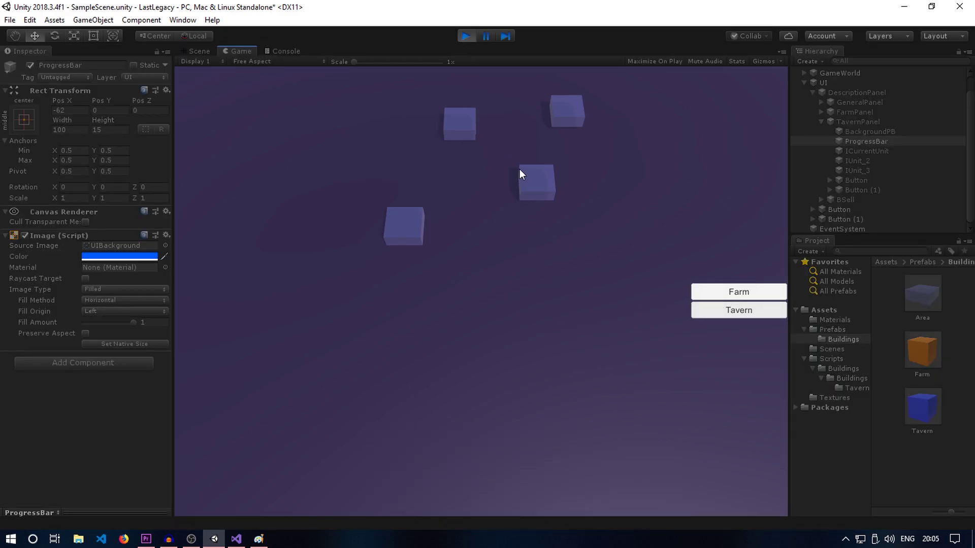
pyautogui.click(536, 171)
pyautogui.click(642, 463)
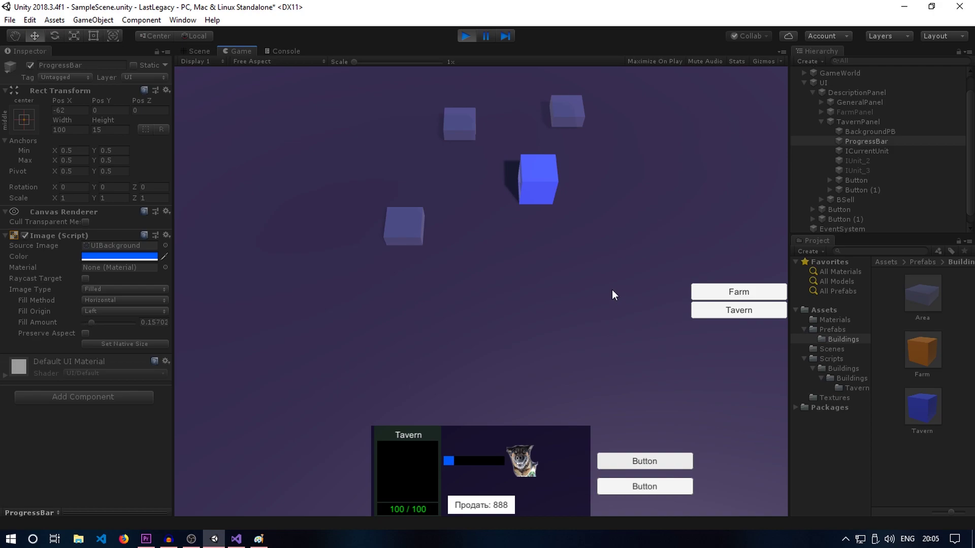
pyautogui.click(649, 487)
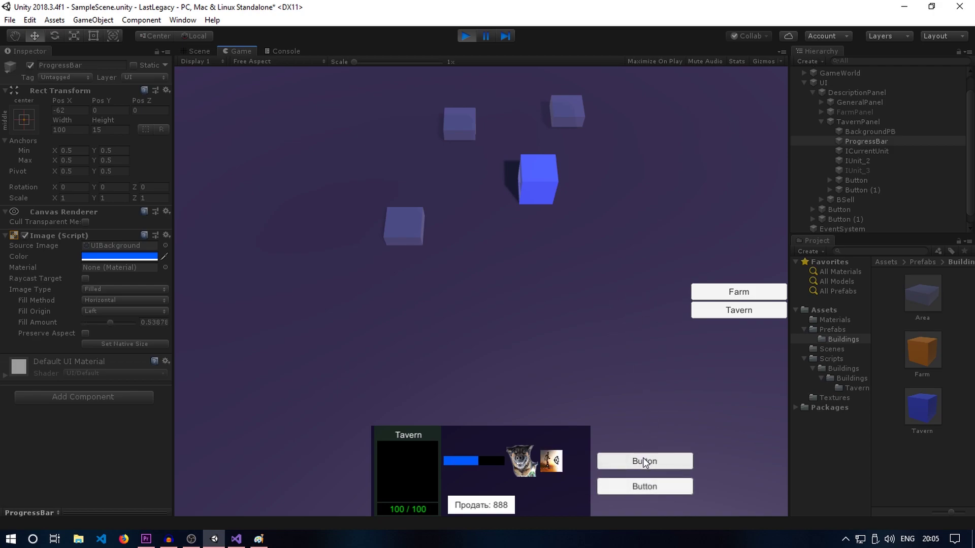
pyautogui.click(644, 458)
pyautogui.click(641, 488)
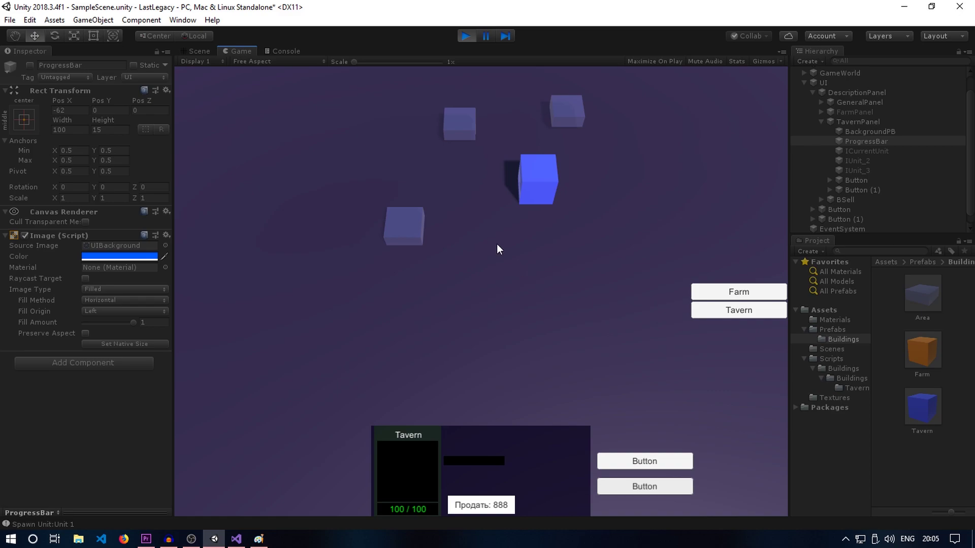
pyautogui.click(465, 36)
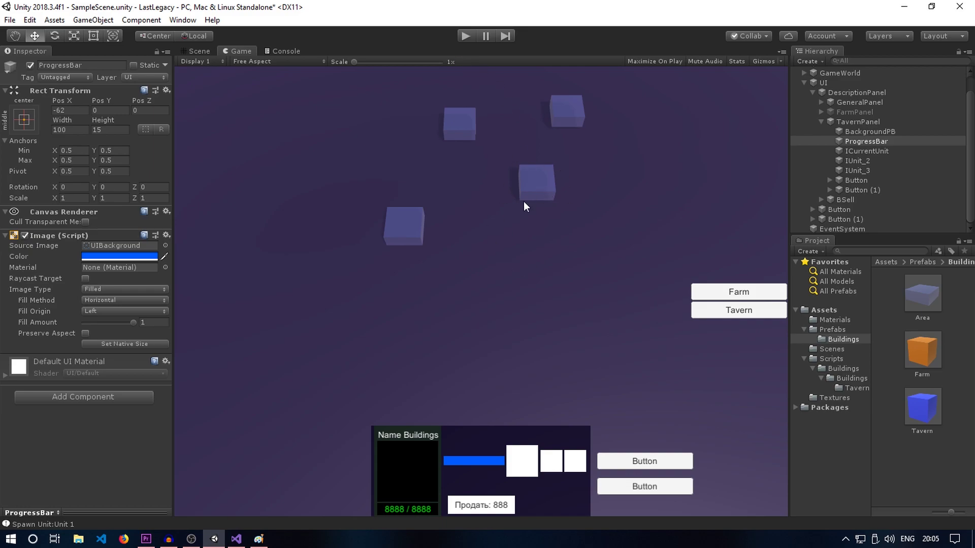
pyautogui.click(236, 539)
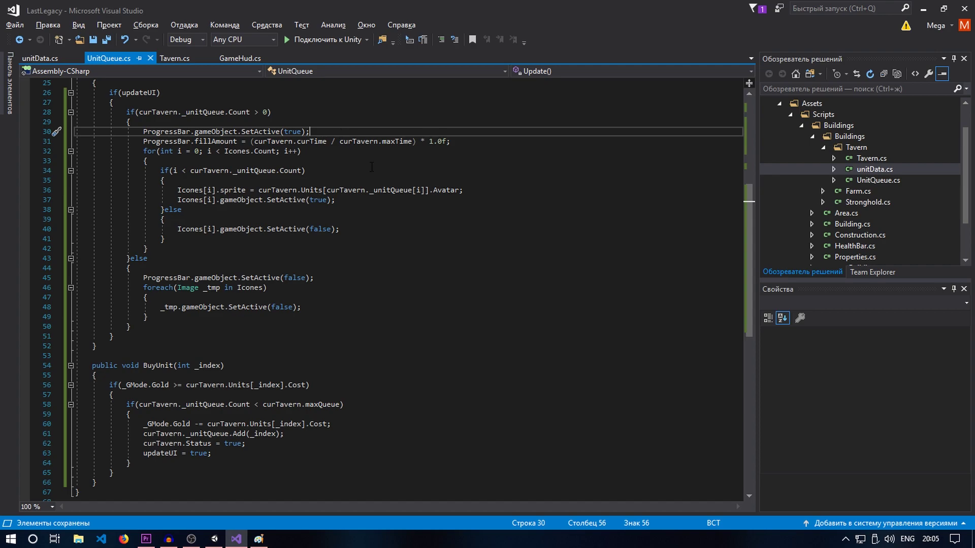
# Show unitData.cs with its Name, createTime, Cost, Avatar and GObject fields
pyautogui.scroll(2, 372, 166)
pyautogui.scroll(-1, 282, 303)
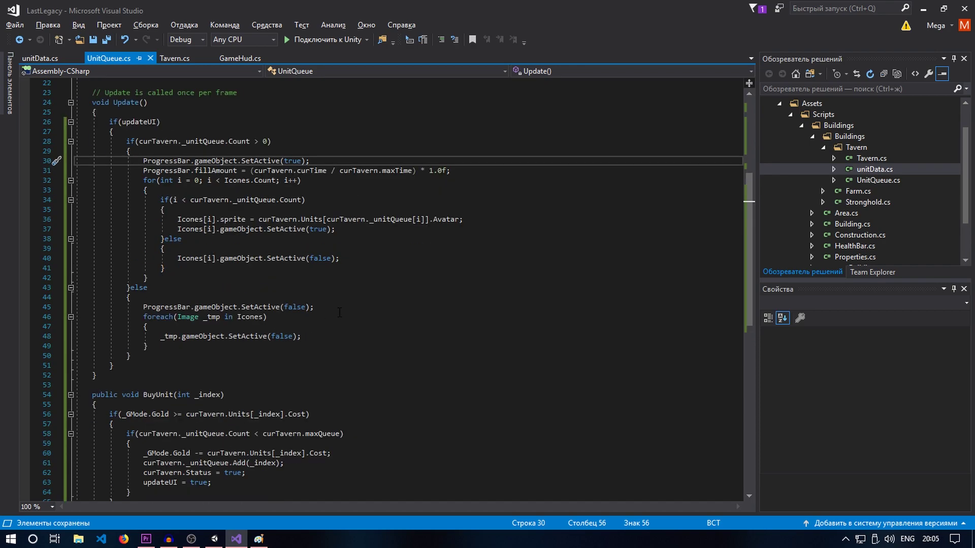
pyautogui.click(39, 58)
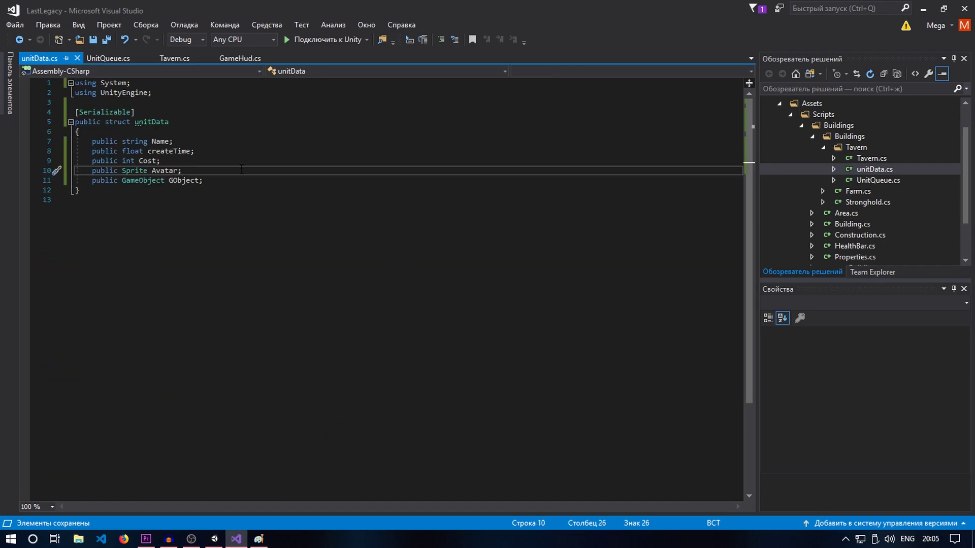